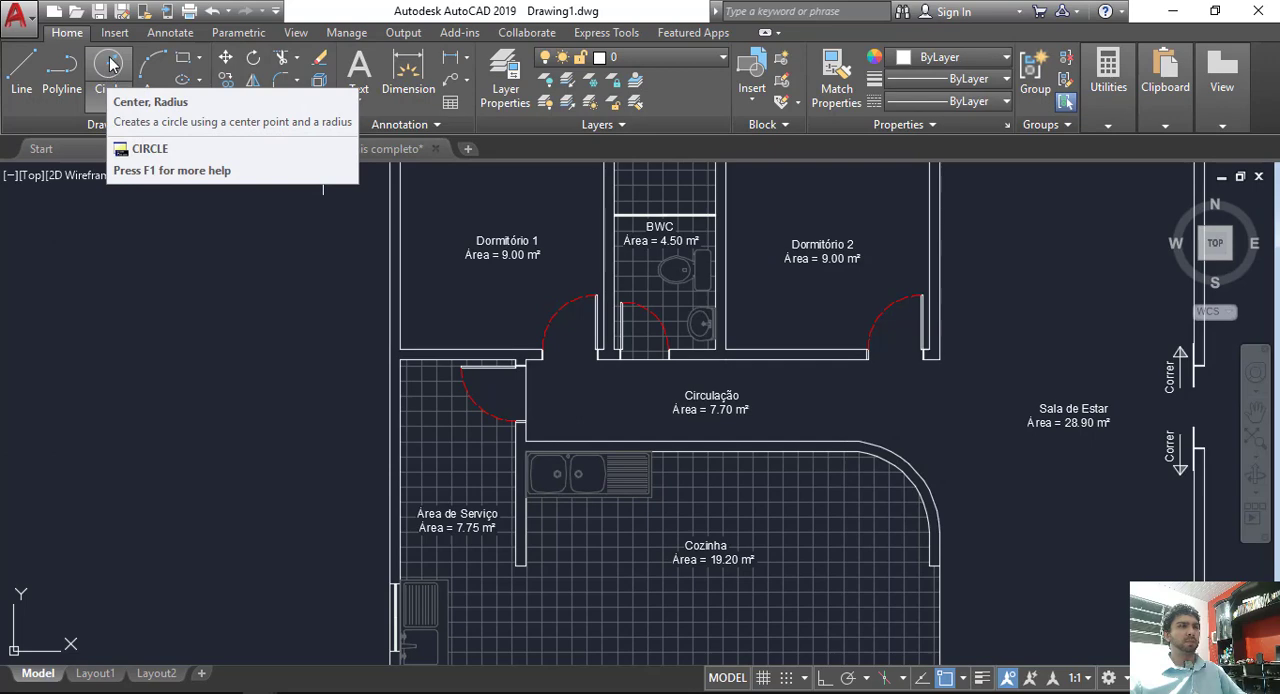
Step: Draw a small tag circle in the Circulação area, just right of the Área de Serviço door
click(111, 64)
scroll(520, 410, up, 5)
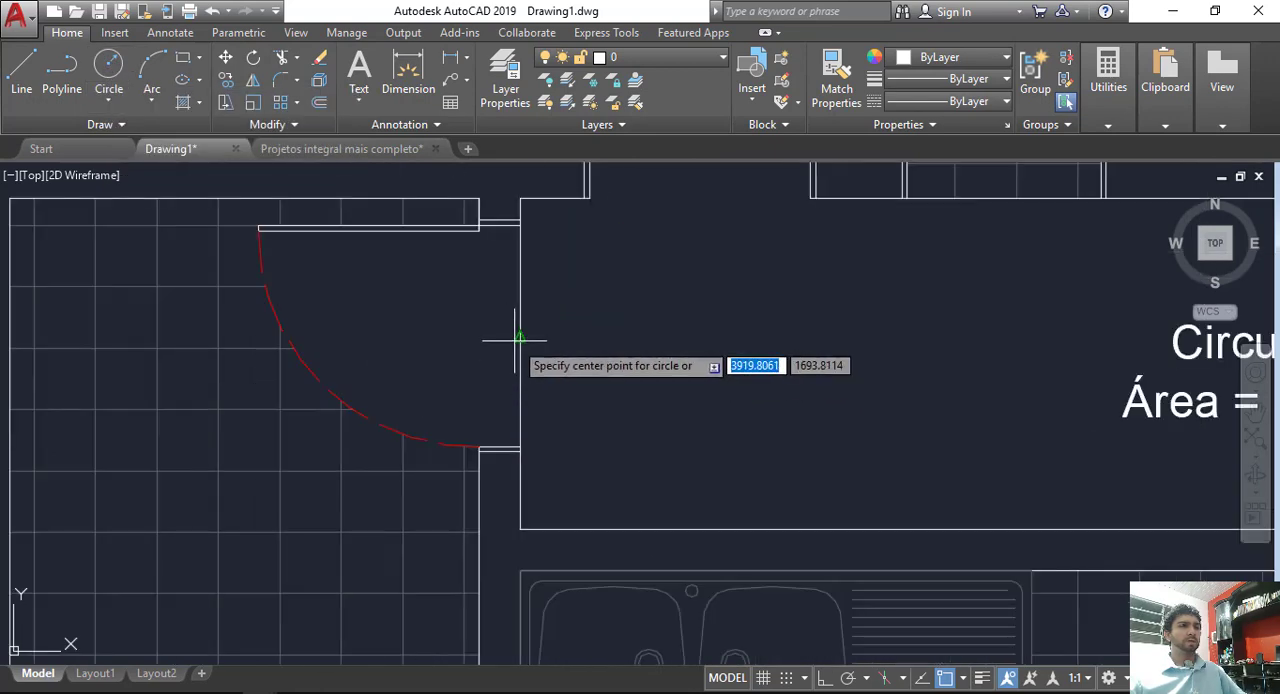
middle_drag(515, 340, 521, 408)
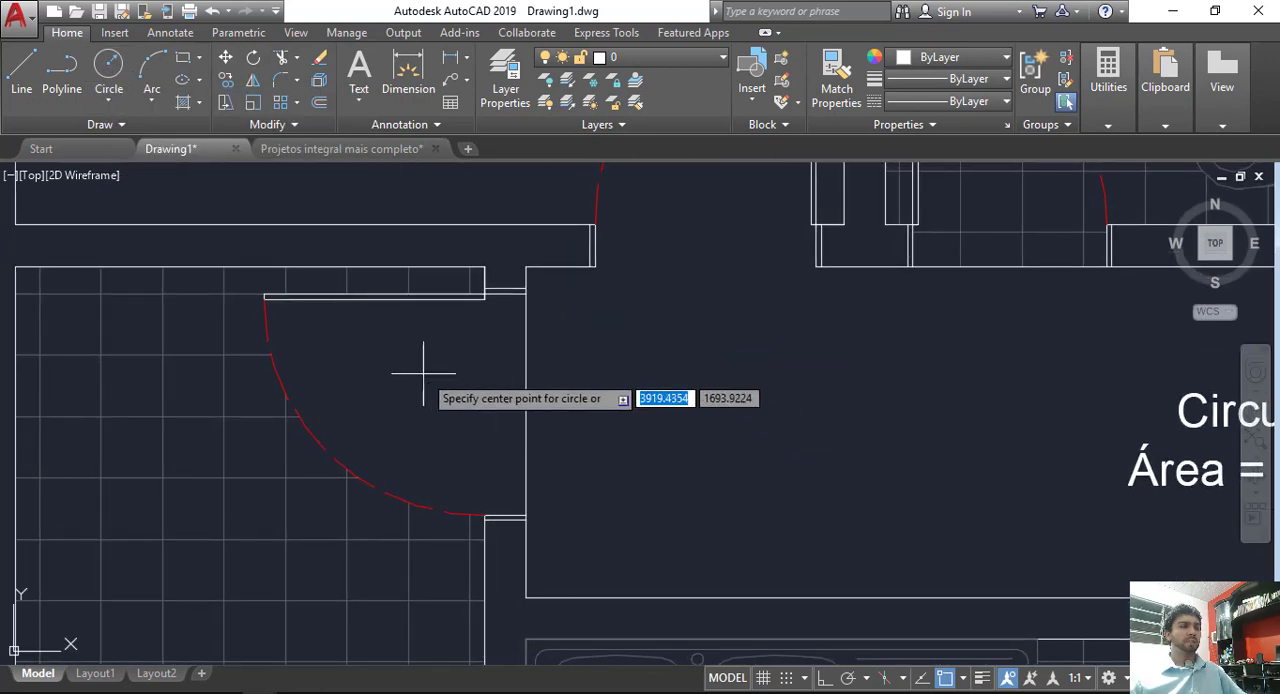
click(658, 407)
click(705, 392)
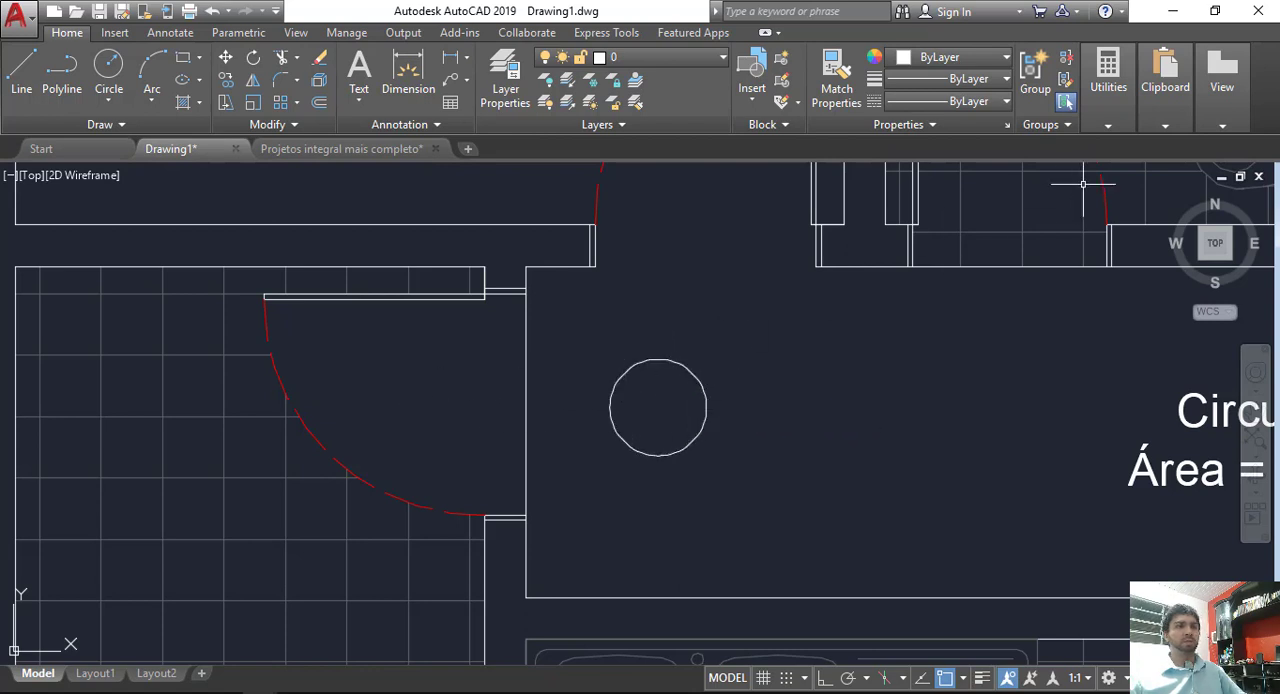
Step: Copy the Circulação room label to the space beside the new circle
scroll(899, 333, down, 2)
middle_drag(894, 340, 814, 404)
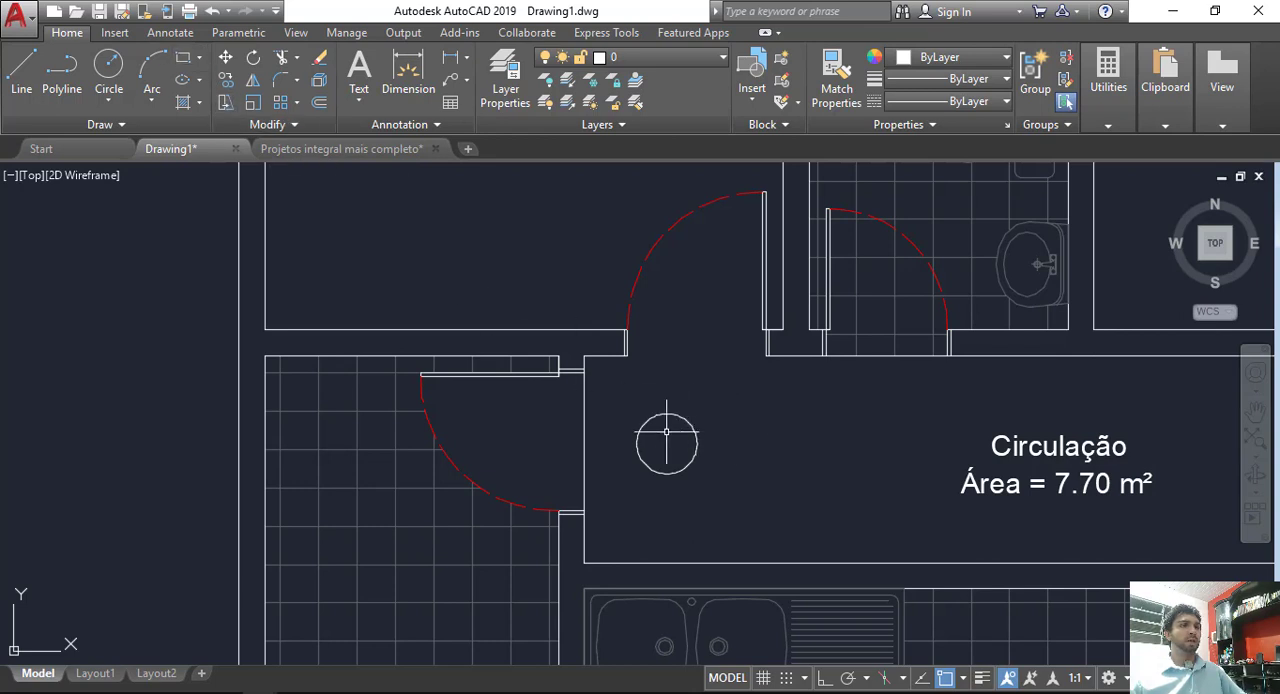
click(997, 437)
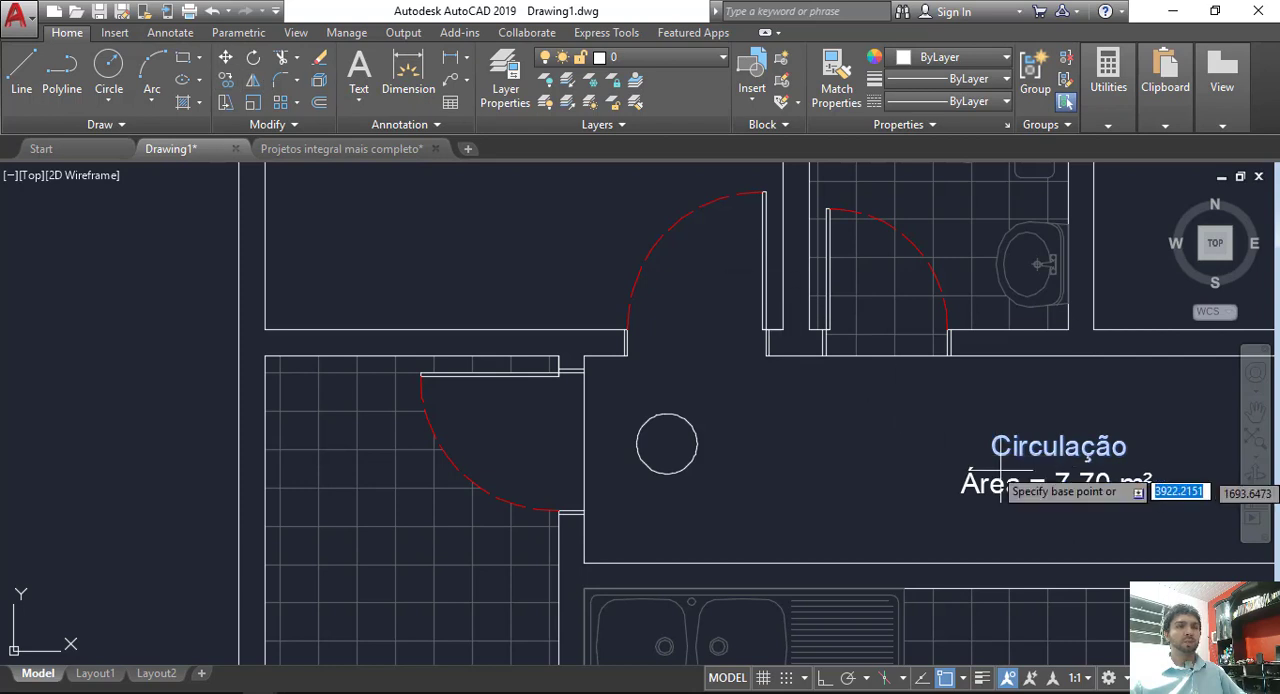
click(1024, 447)
click(777, 452)
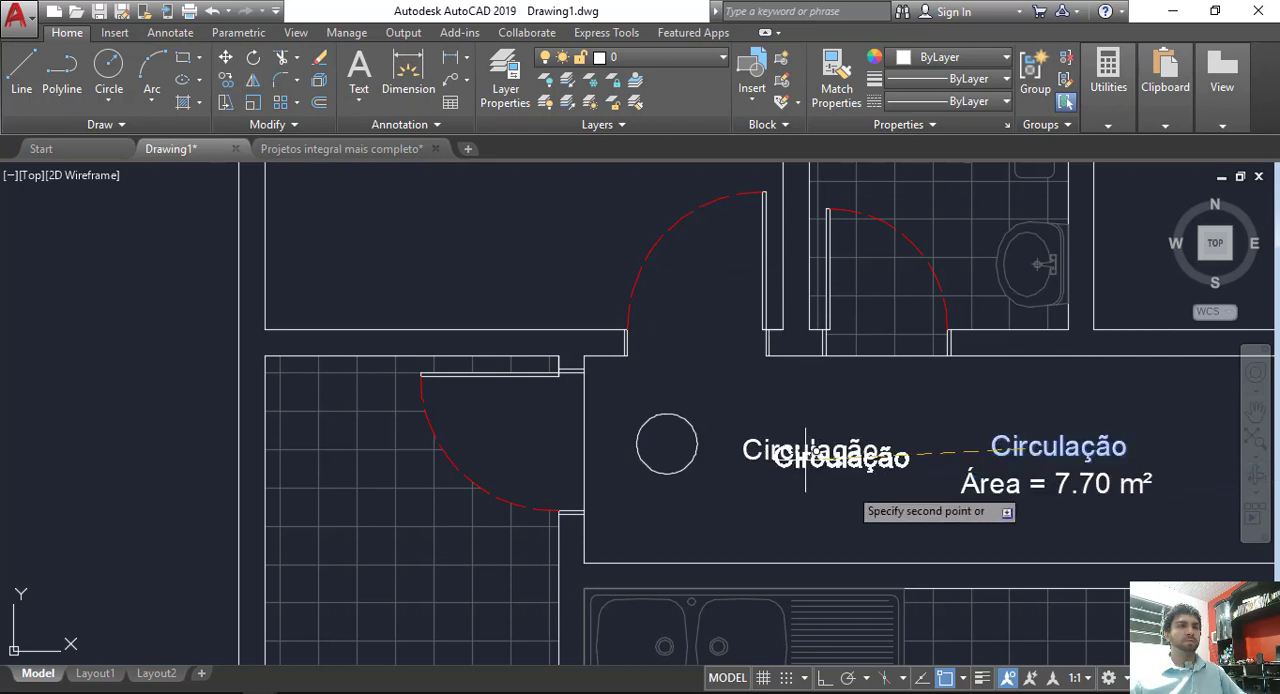
key(Escape)
Step: Replace the text of the copied Circulação label beside the circle with P1
double_click(1122, 458)
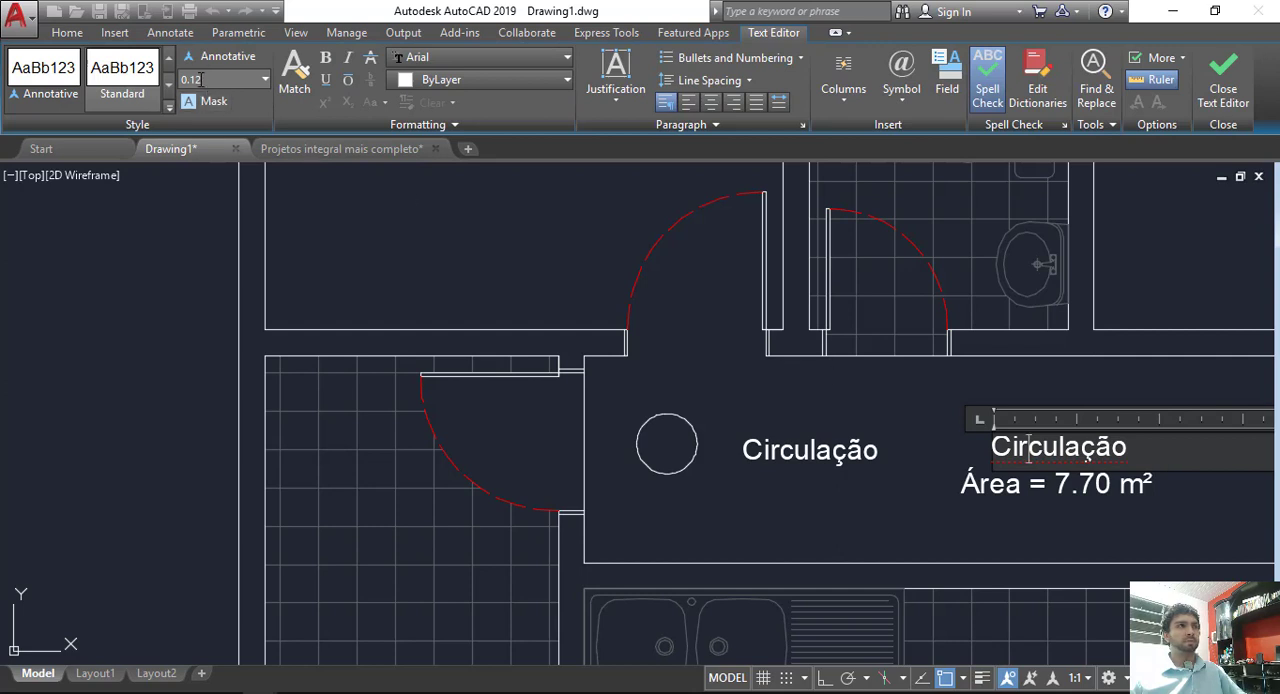
click(752, 380)
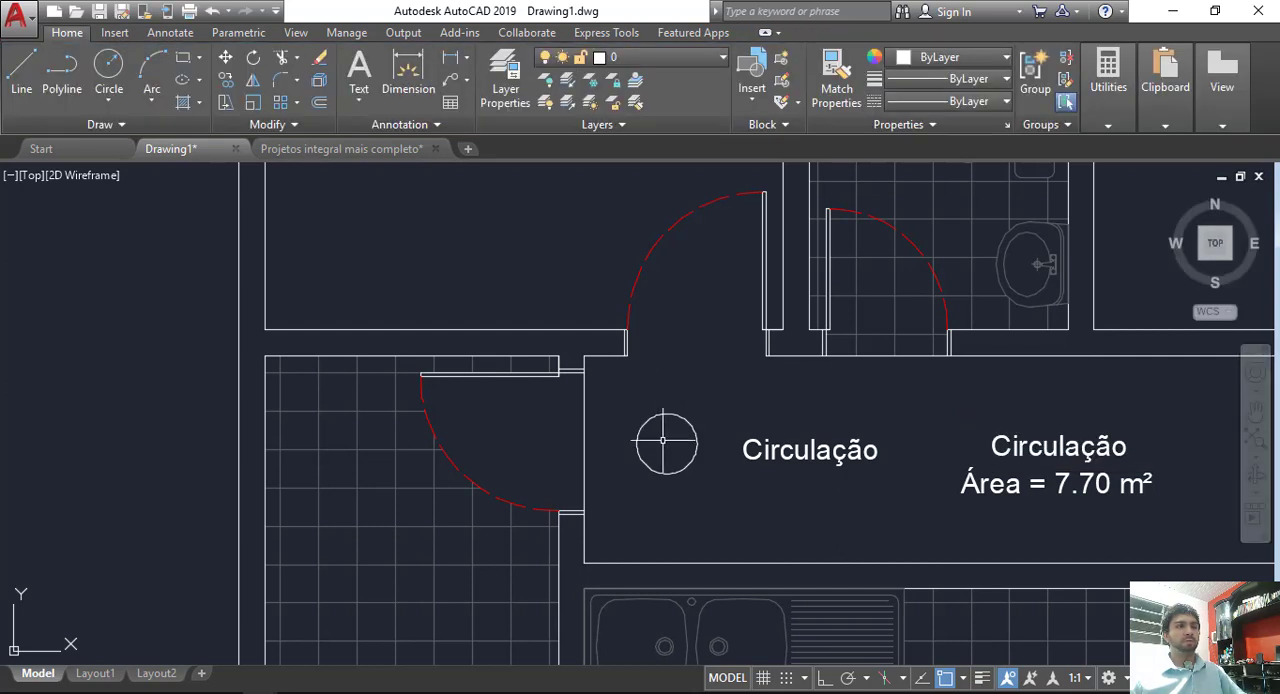
double_click(816, 452)
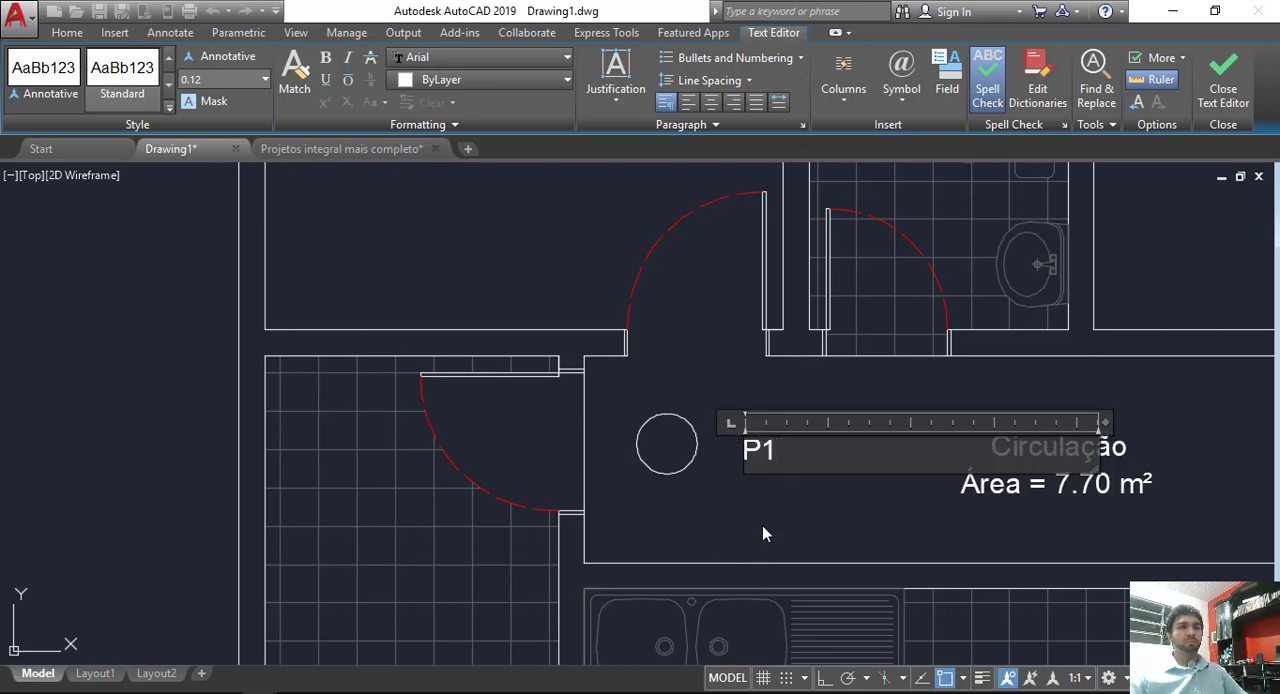
text(P1)
click(762, 525)
Step: Move the P1 text into the centre of the tag circle
click(760, 460)
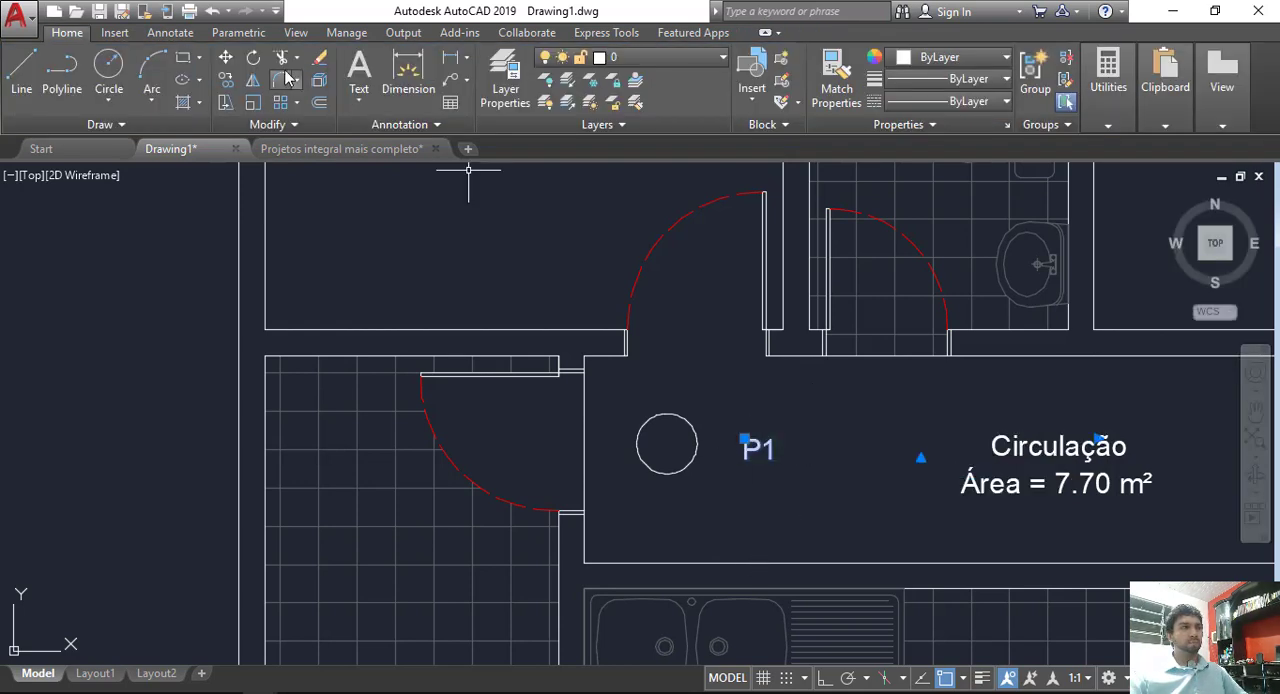
click(226, 58)
click(849, 430)
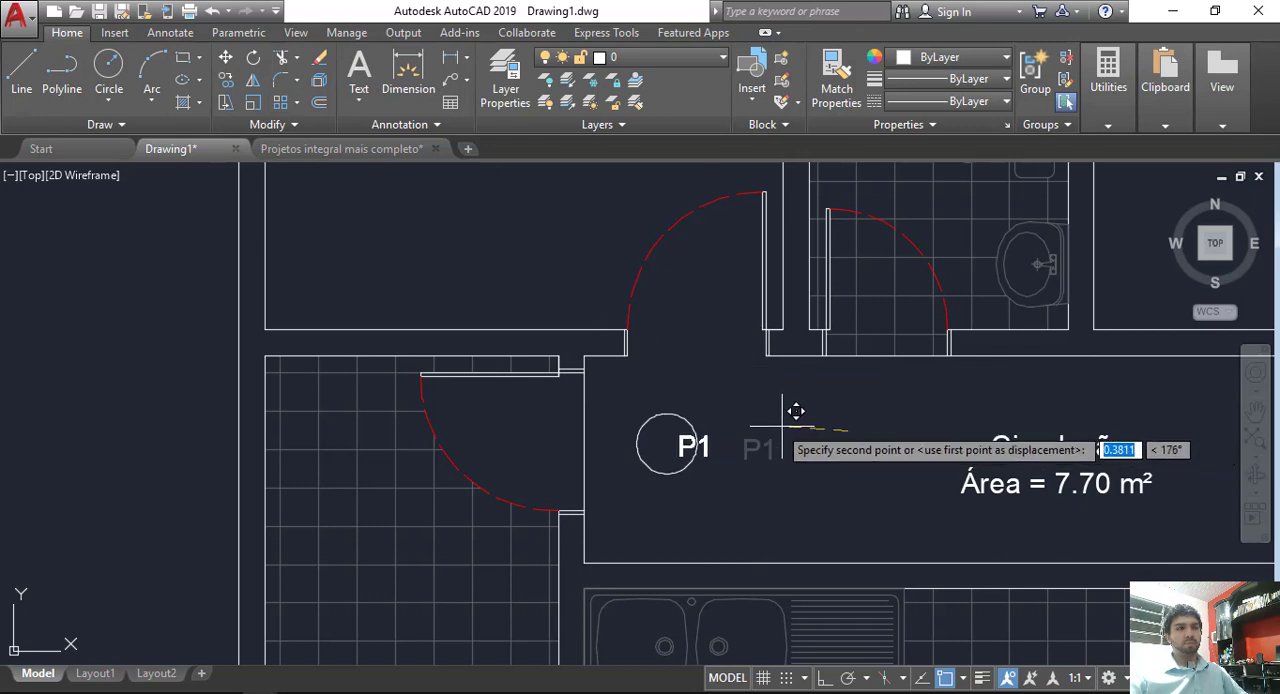
key(Escape)
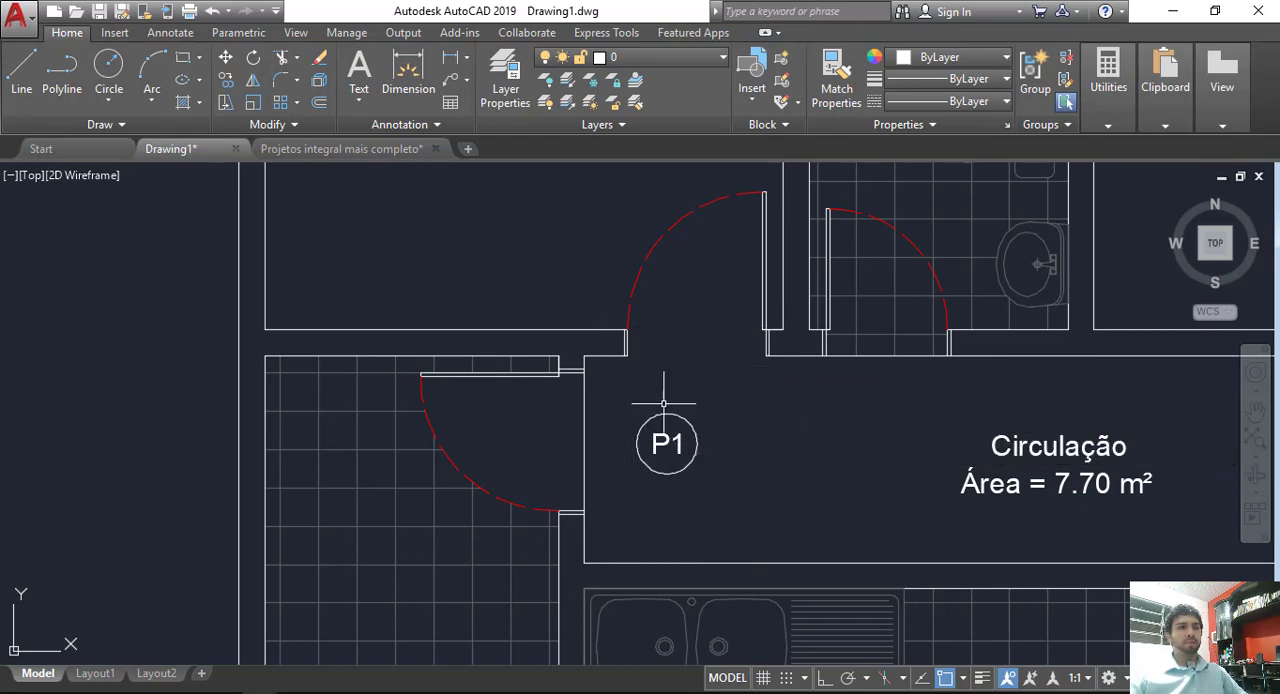
Step: Move the circle and its P1 text together into the door swing of Dormitório 1
click(629, 389)
click(701, 421)
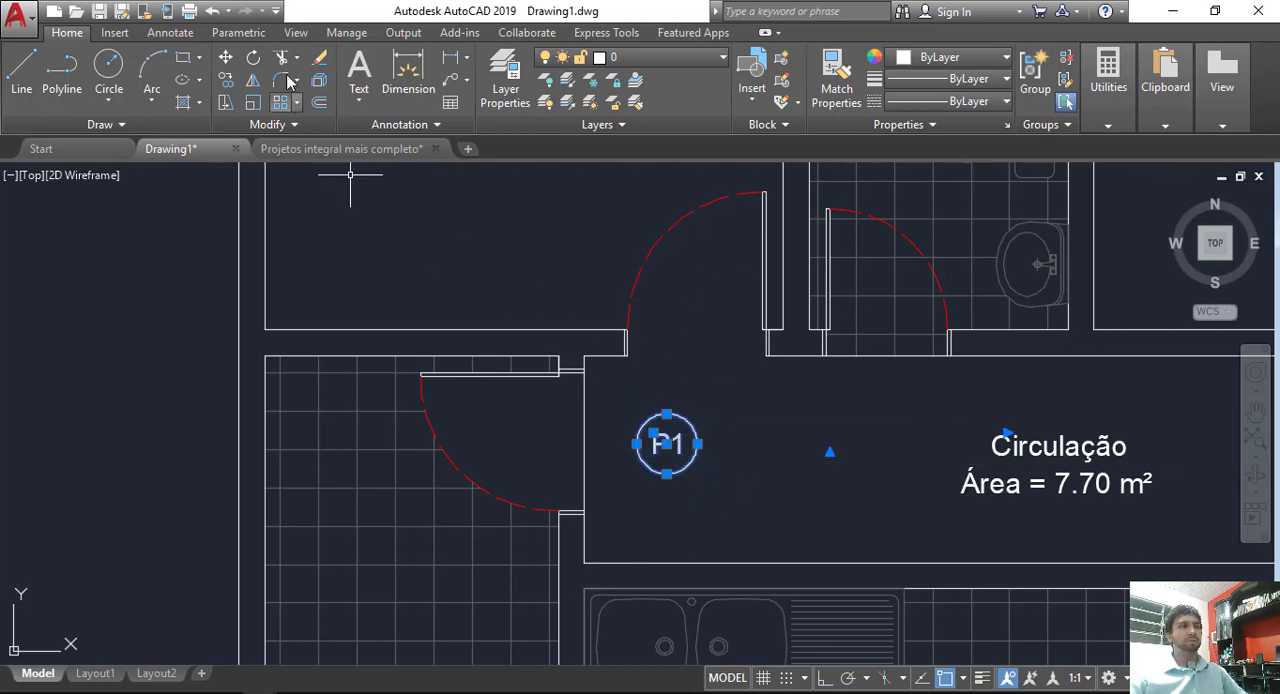
click(226, 58)
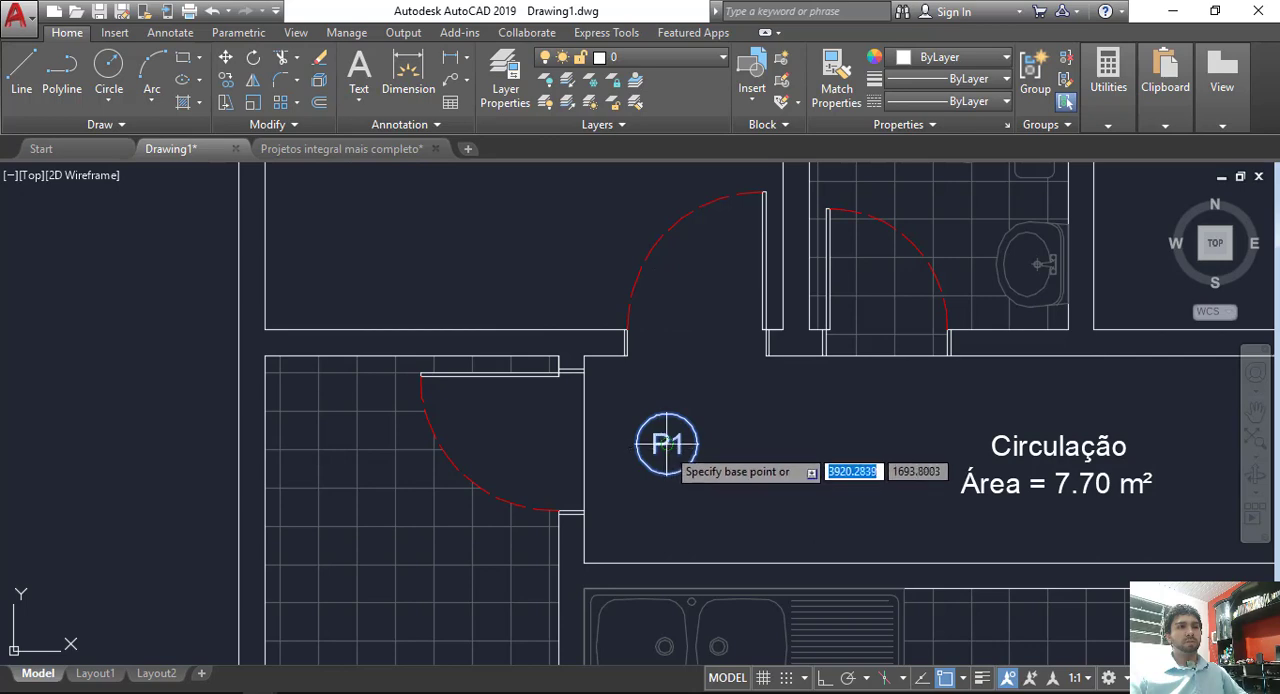
click(667, 443)
click(700, 288)
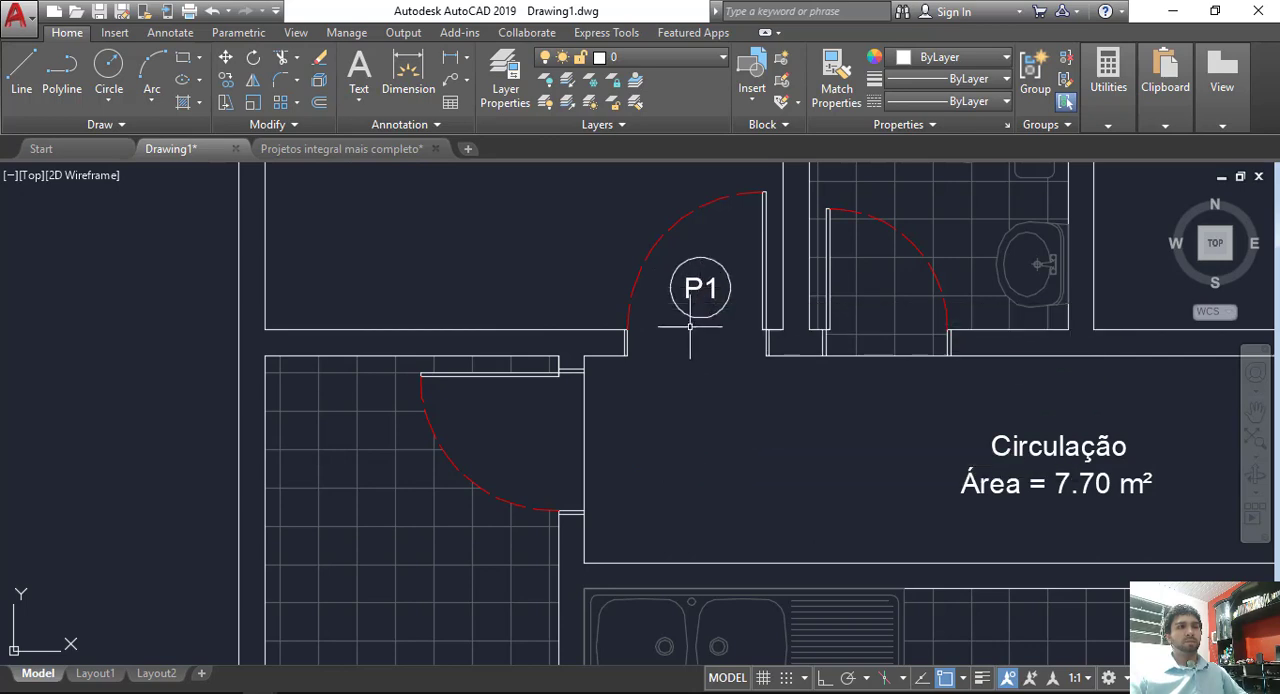
Step: Measure the width of the Dormitório 1 door opening with a temporary line between its jambs
mouse_move(740, 303)
middle_down()
mouse_move(722, 398)
mouse_move(634, 409)
middle_up()
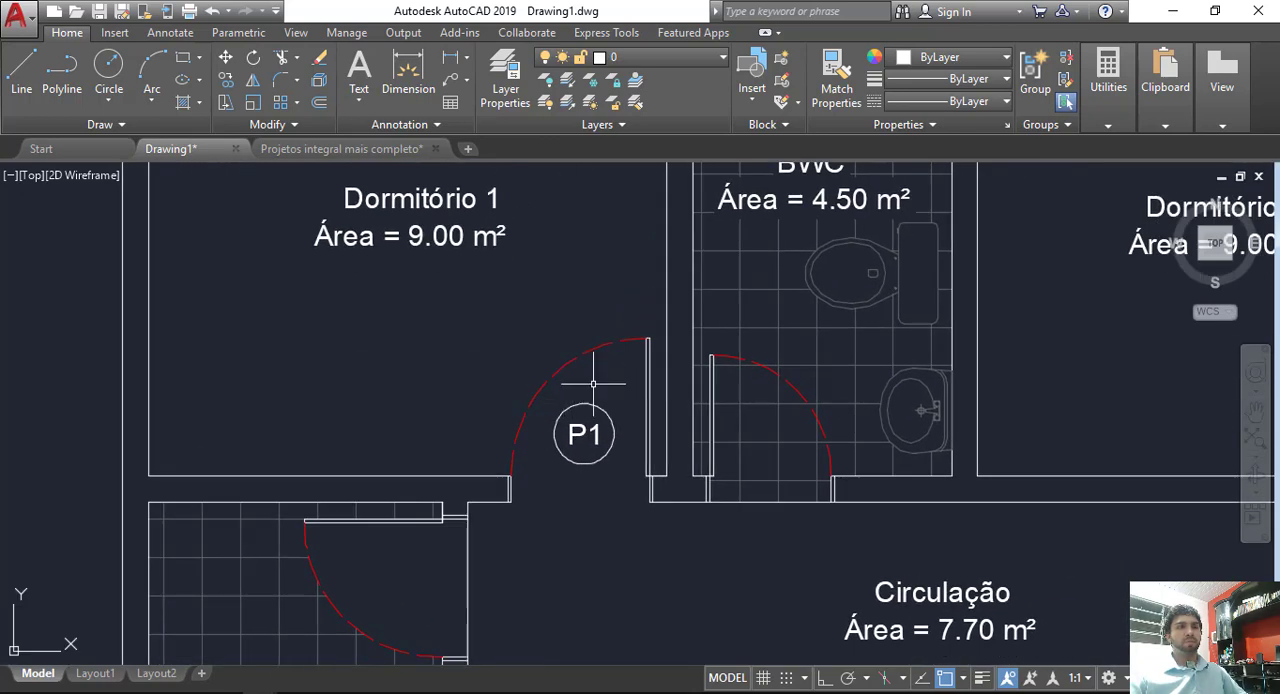
scroll(640, 420, down, 5)
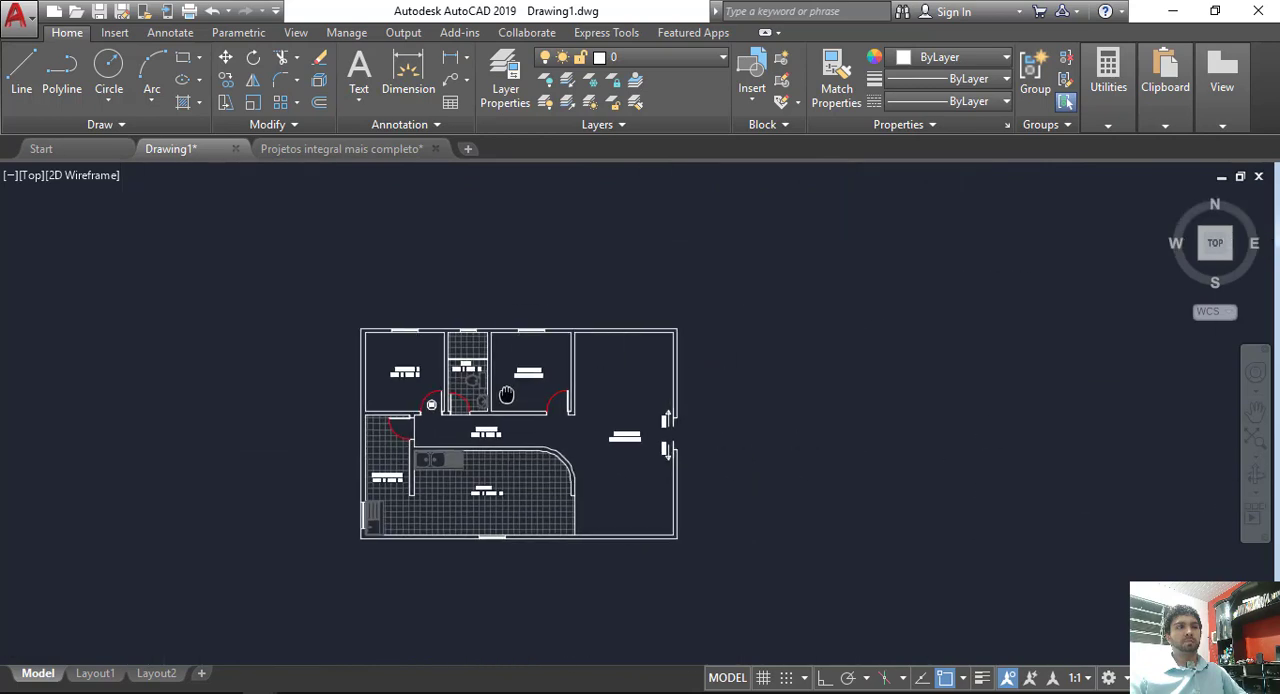
scroll(660, 430, up, 4)
middle_drag(415, 389, 882, 425)
scroll(407, 373, up, 4)
middle_drag(565, 358, 543, 402)
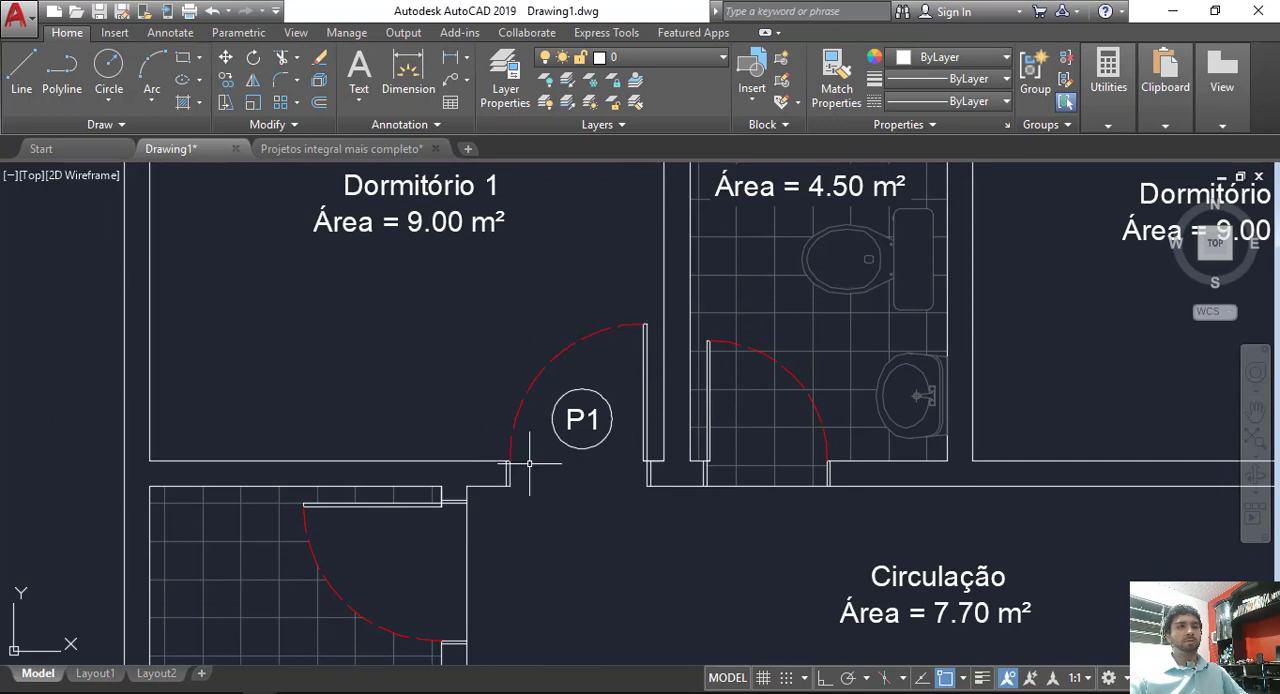
click(18, 80)
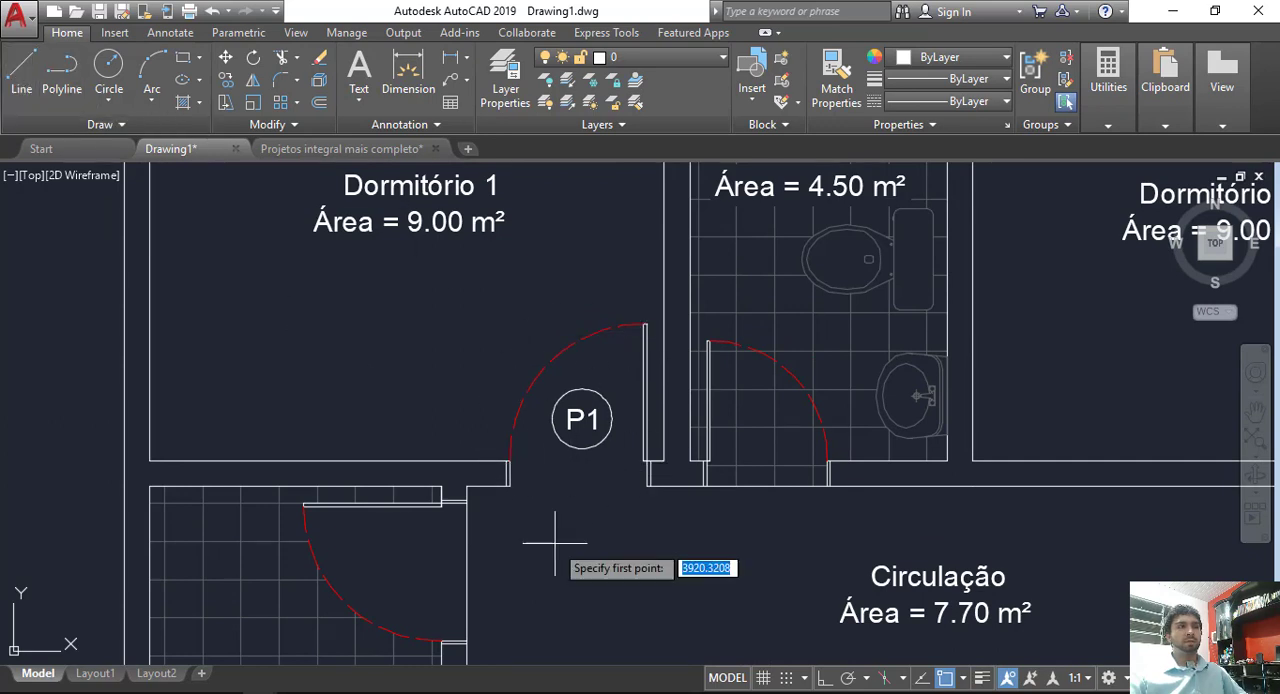
scroll(505, 505, up, 2)
click(503, 485)
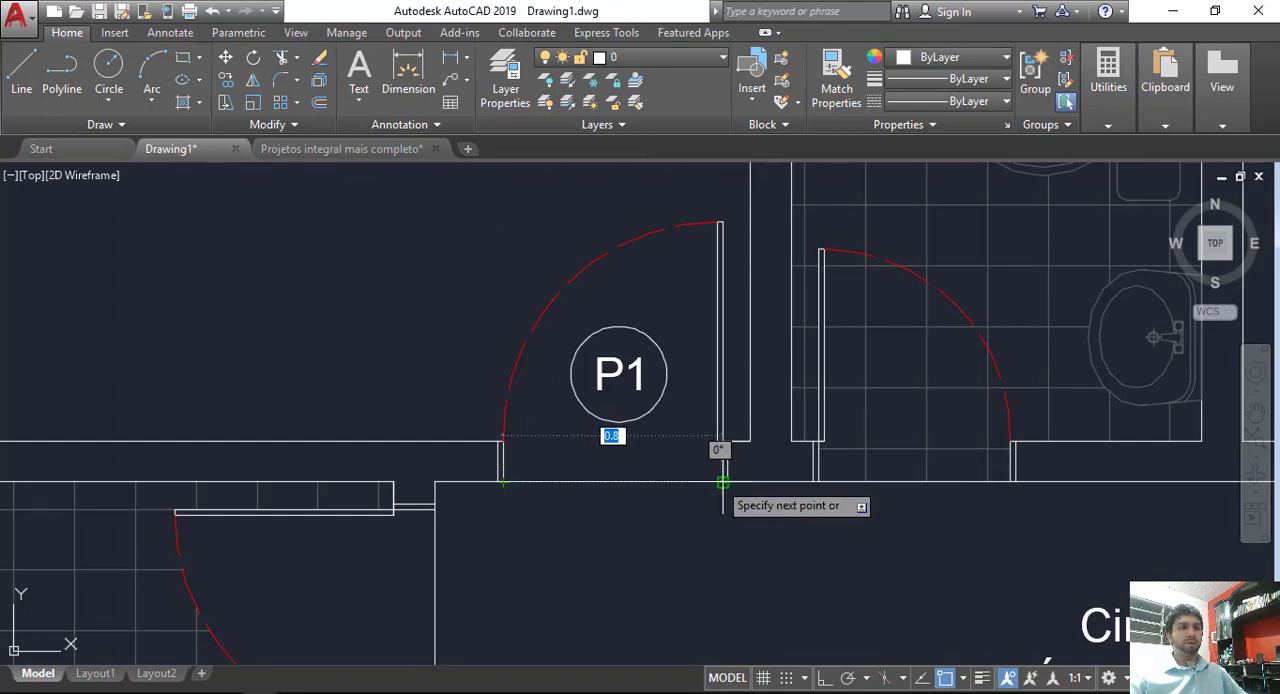
key(Escape)
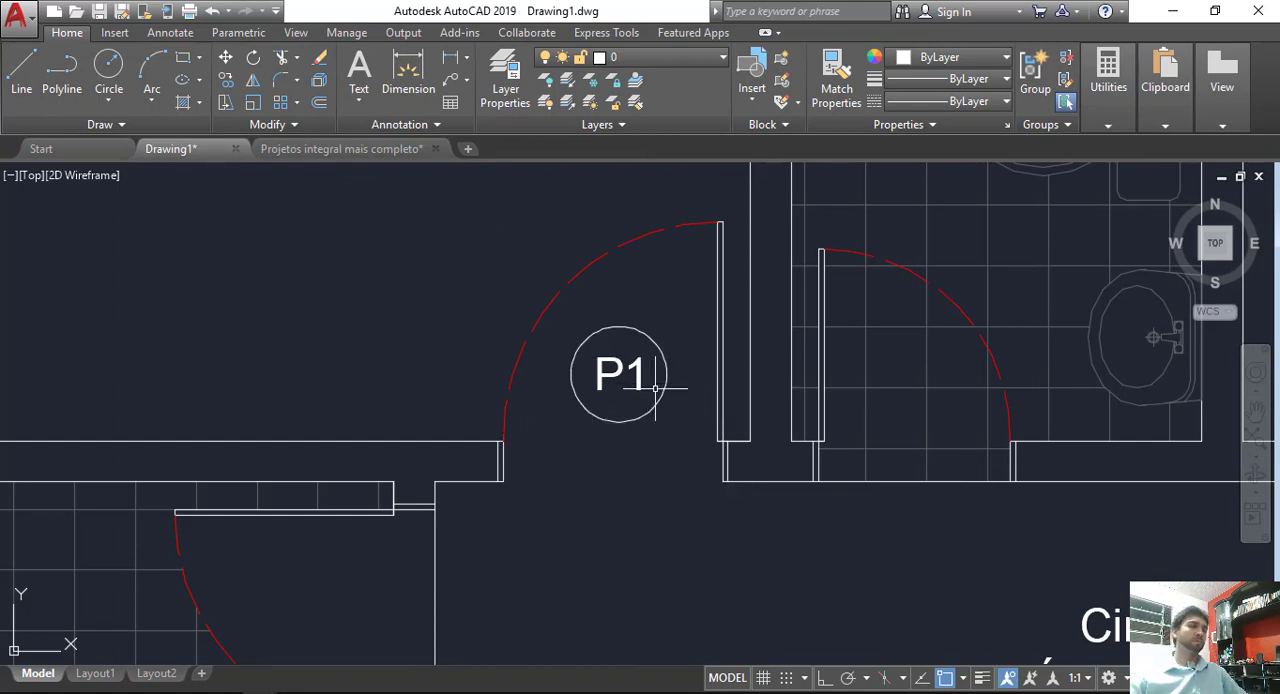
Step: Copy the P1 door tag horizontally, with ortho on, to the BWC door and the Dormitório 2 door
middle_drag(655, 388, 525, 378)
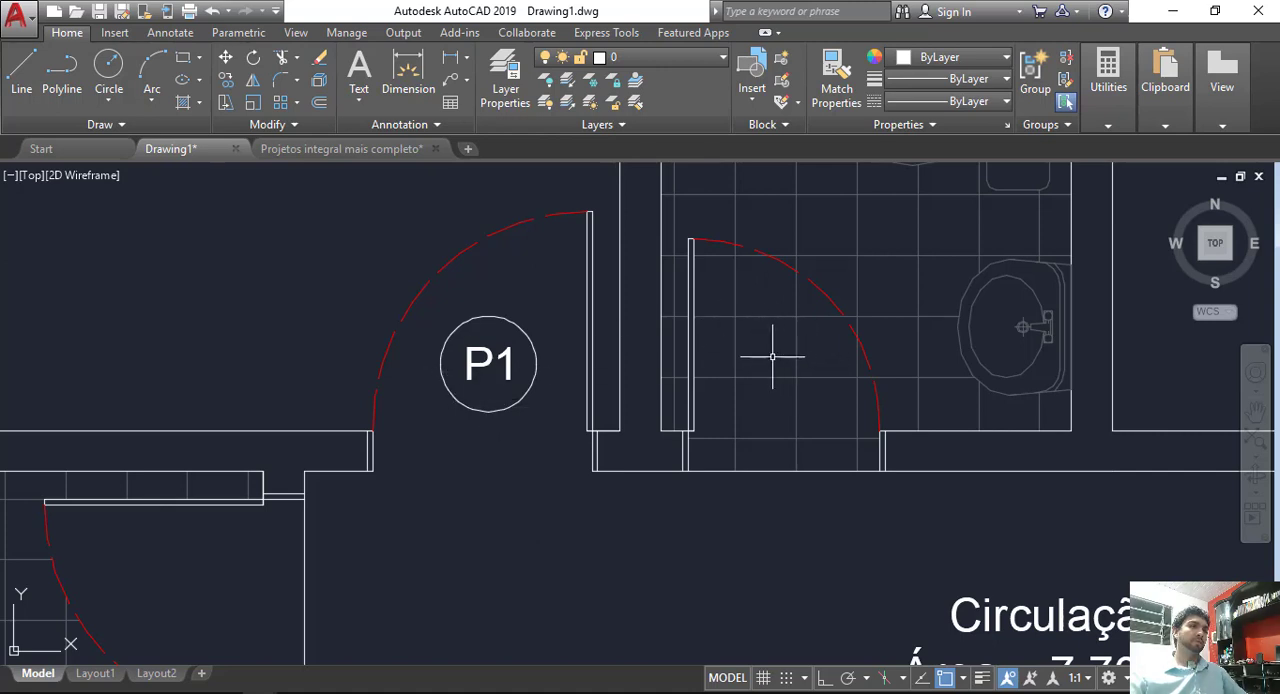
middle_drag(560, 449, 755, 332)
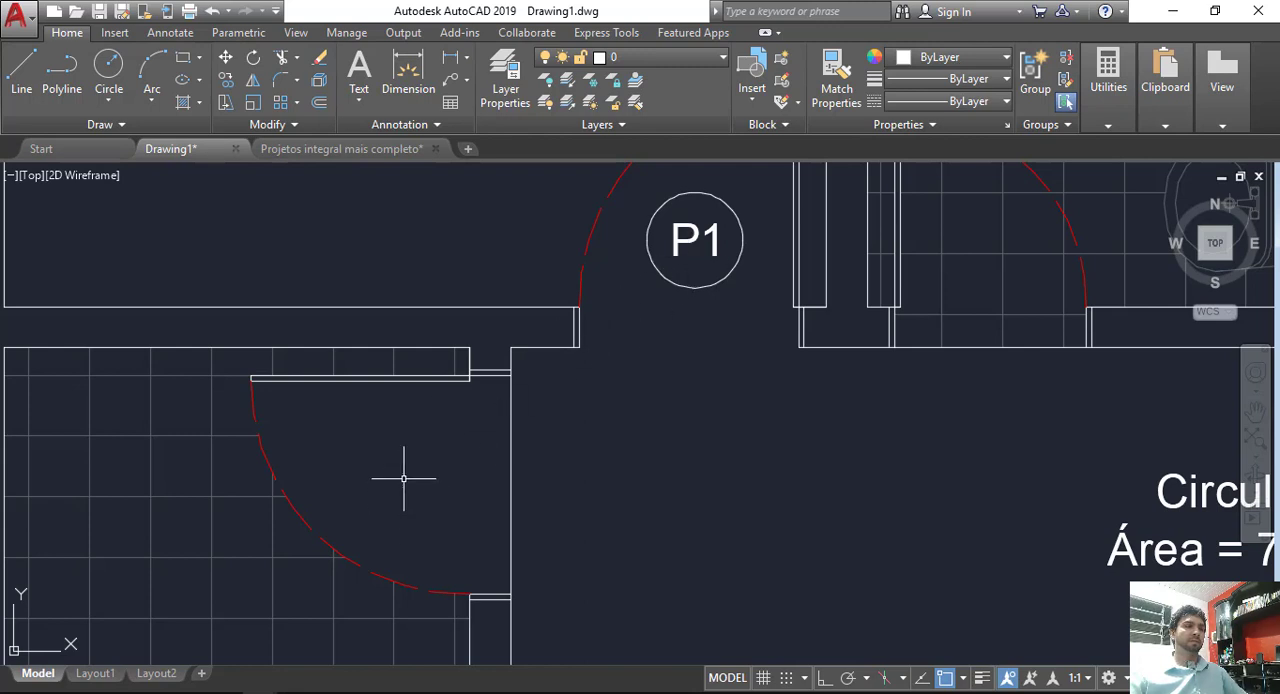
middle_drag(463, 438, 409, 536)
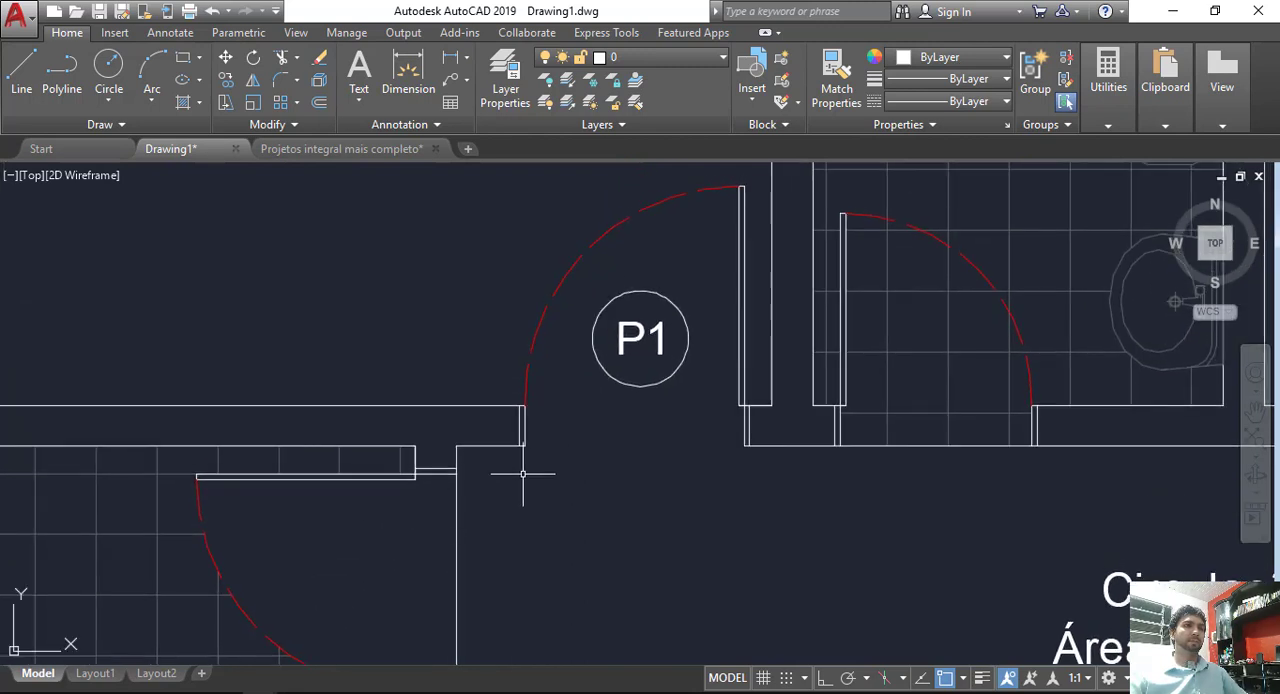
click(688, 394)
click(610, 356)
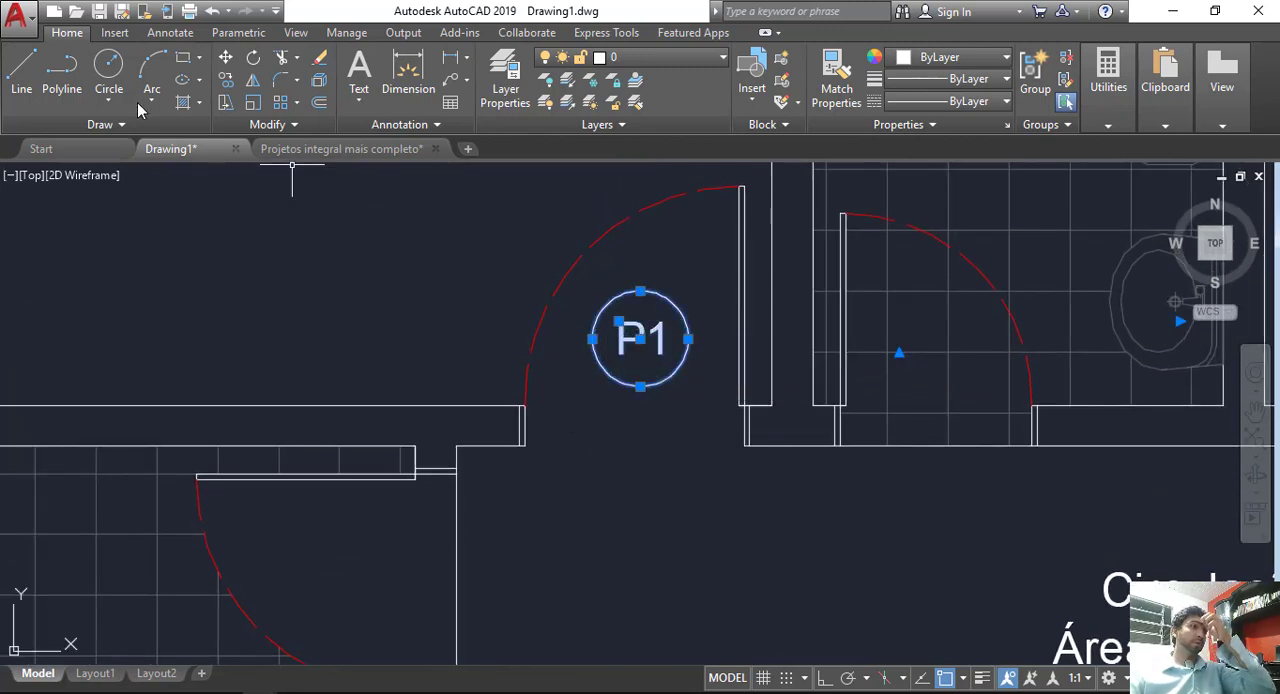
click(226, 80)
click(634, 347)
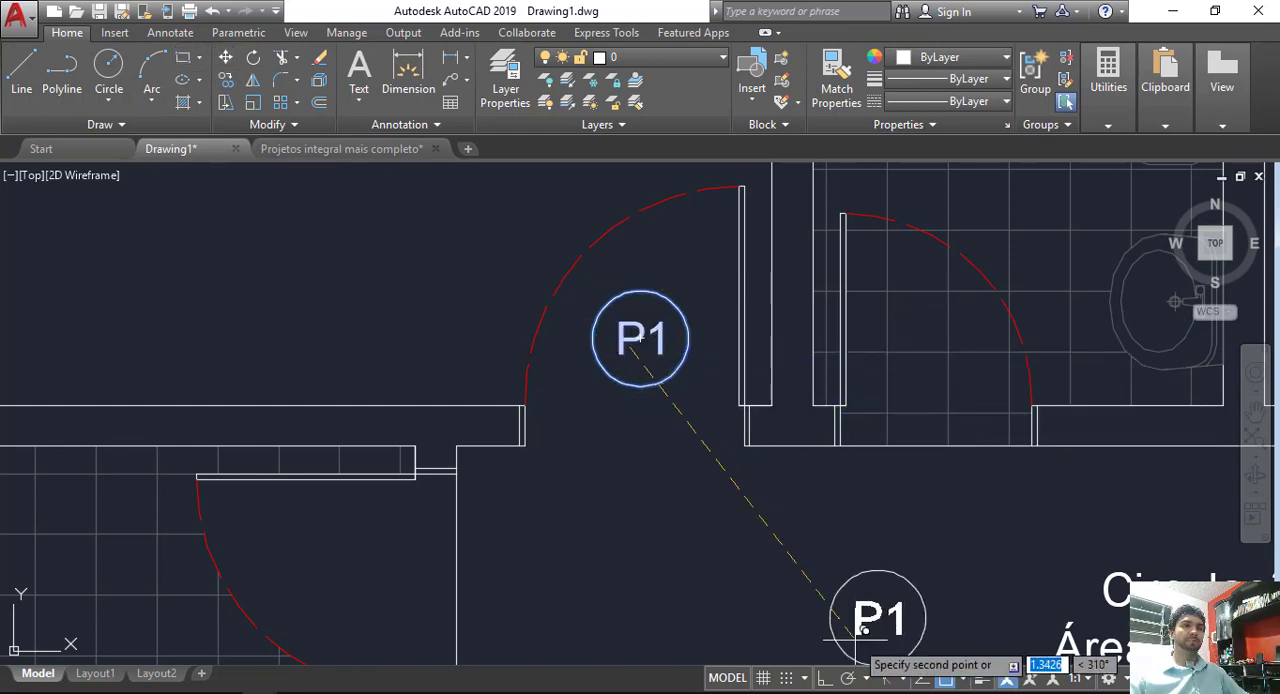
click(824, 678)
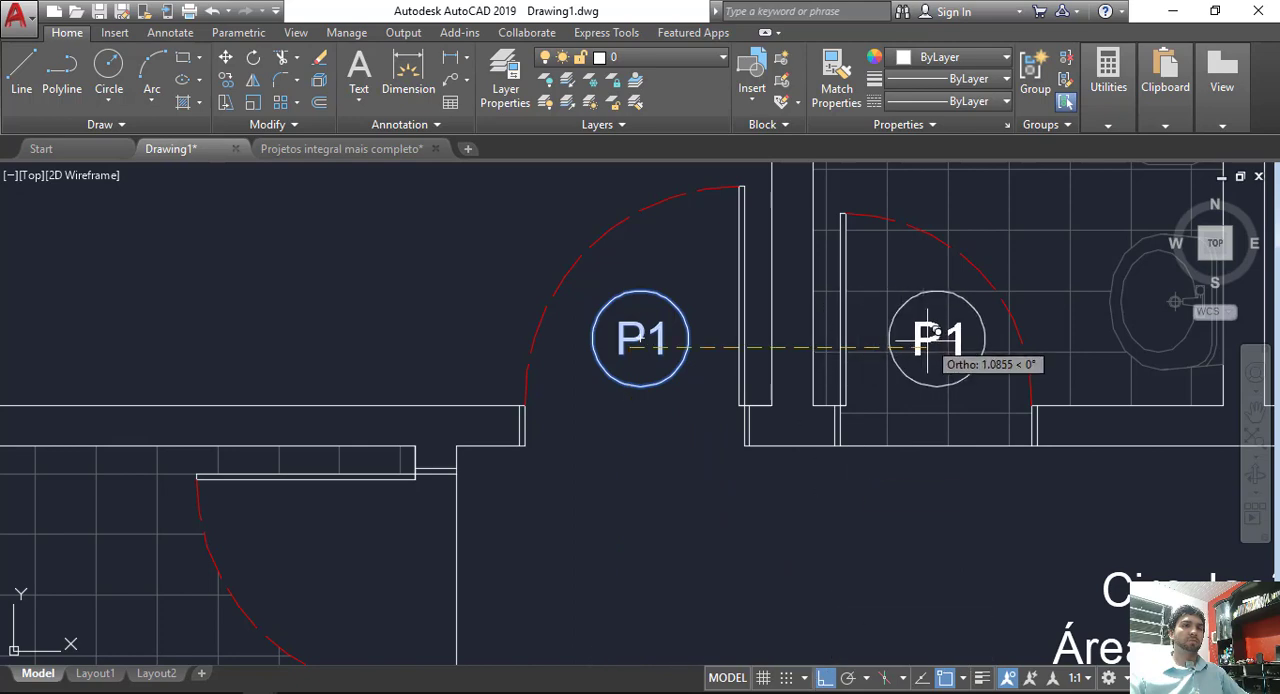
scroll(955, 375, down, 4)
middle_drag(740, 386, 540, 391)
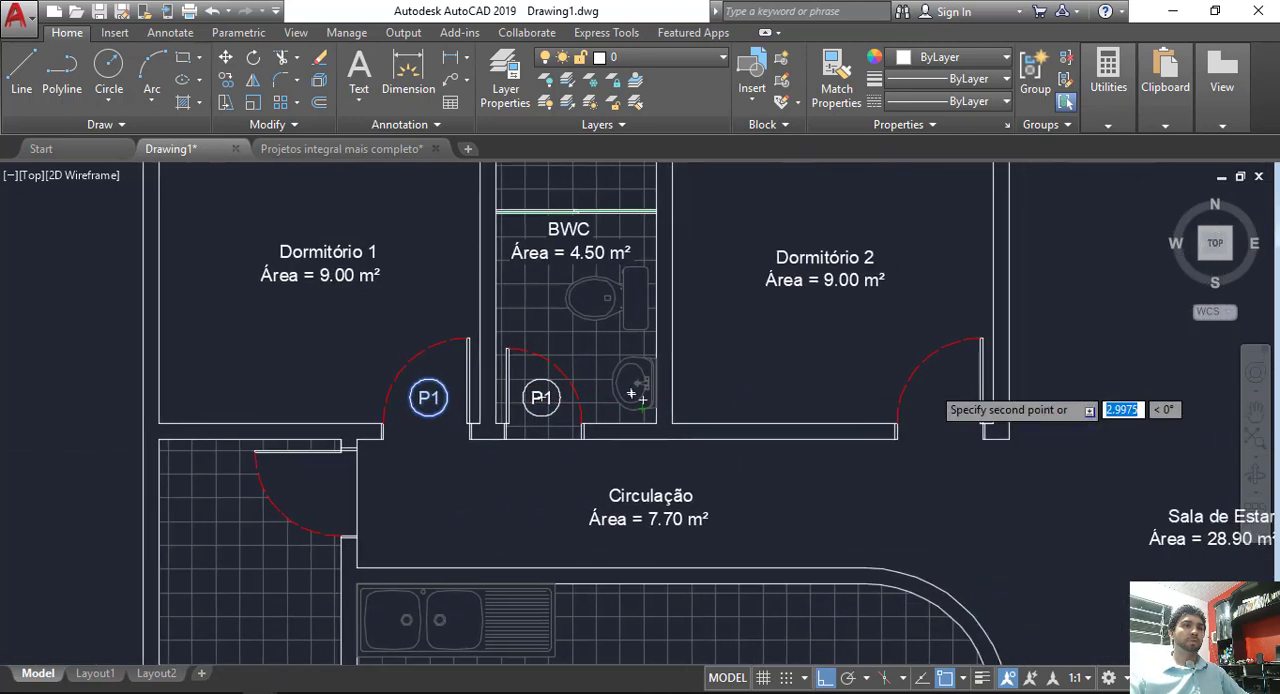
scroll(980, 394, up, 4)
click(937, 396)
key(Escape)
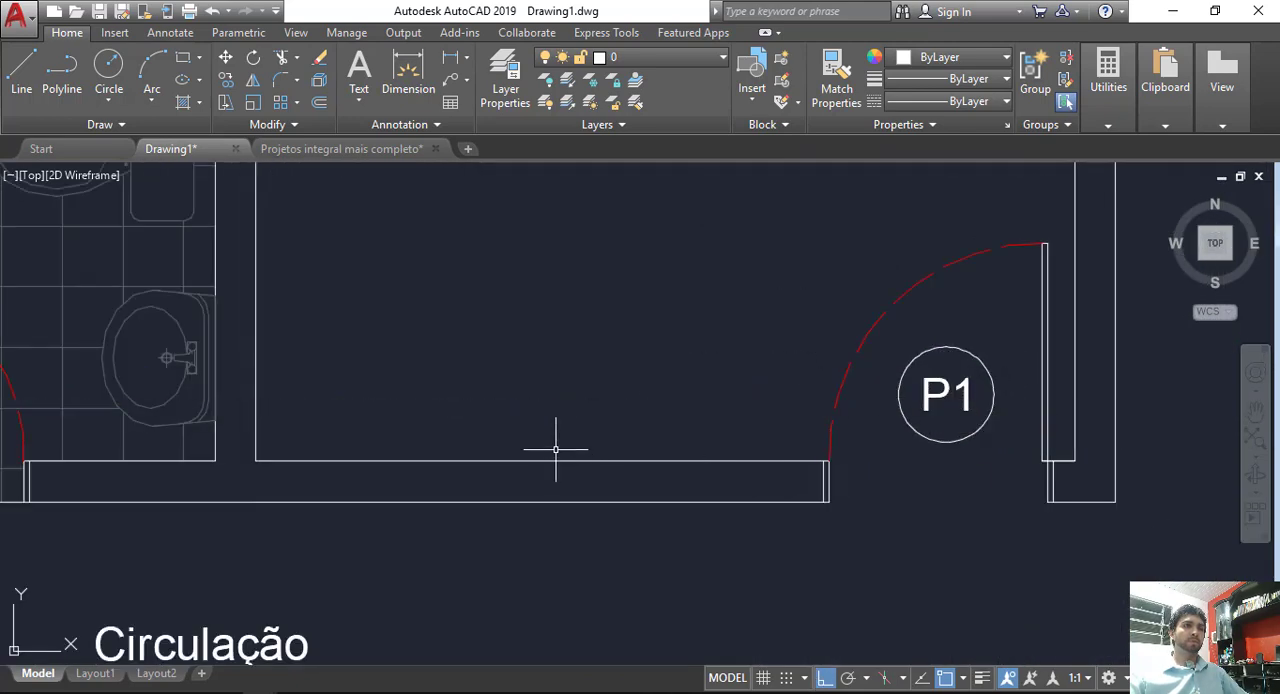
Step: Delete the tile hatch of the BWC that runs through the copied door tag
middle_drag(554, 449, 1005, 446)
middle_drag(560, 383, 997, 412)
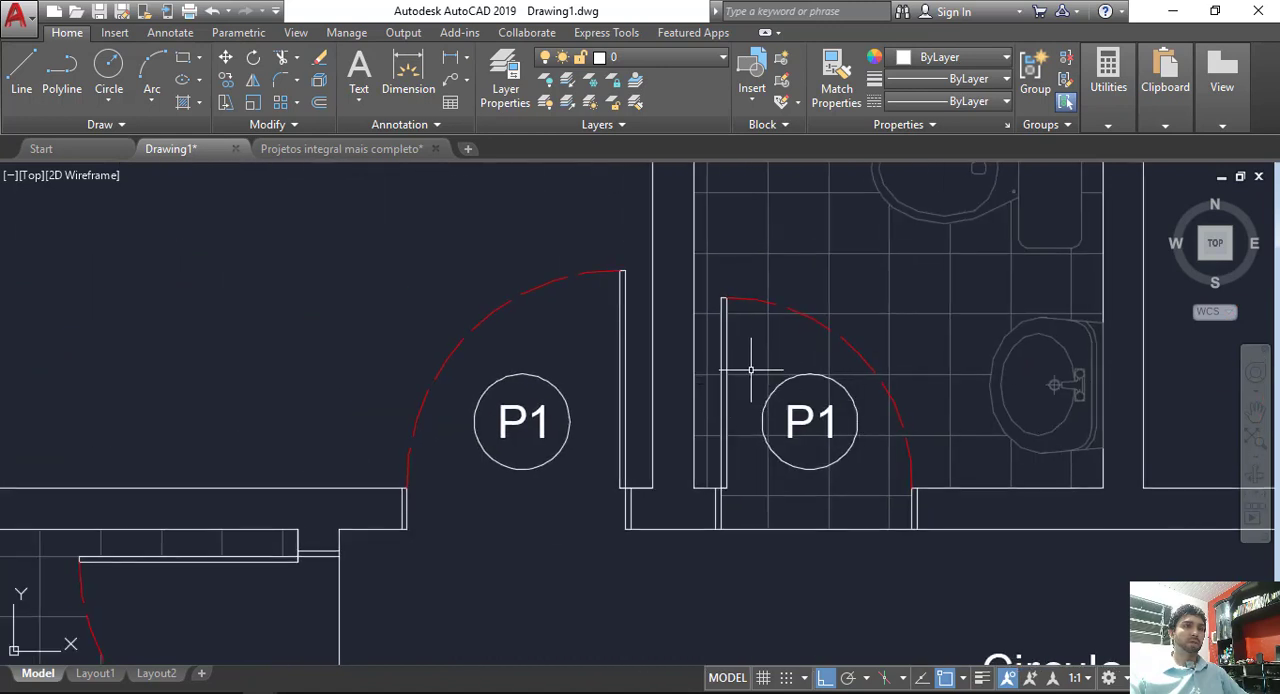
scroll(835, 427, up, 2)
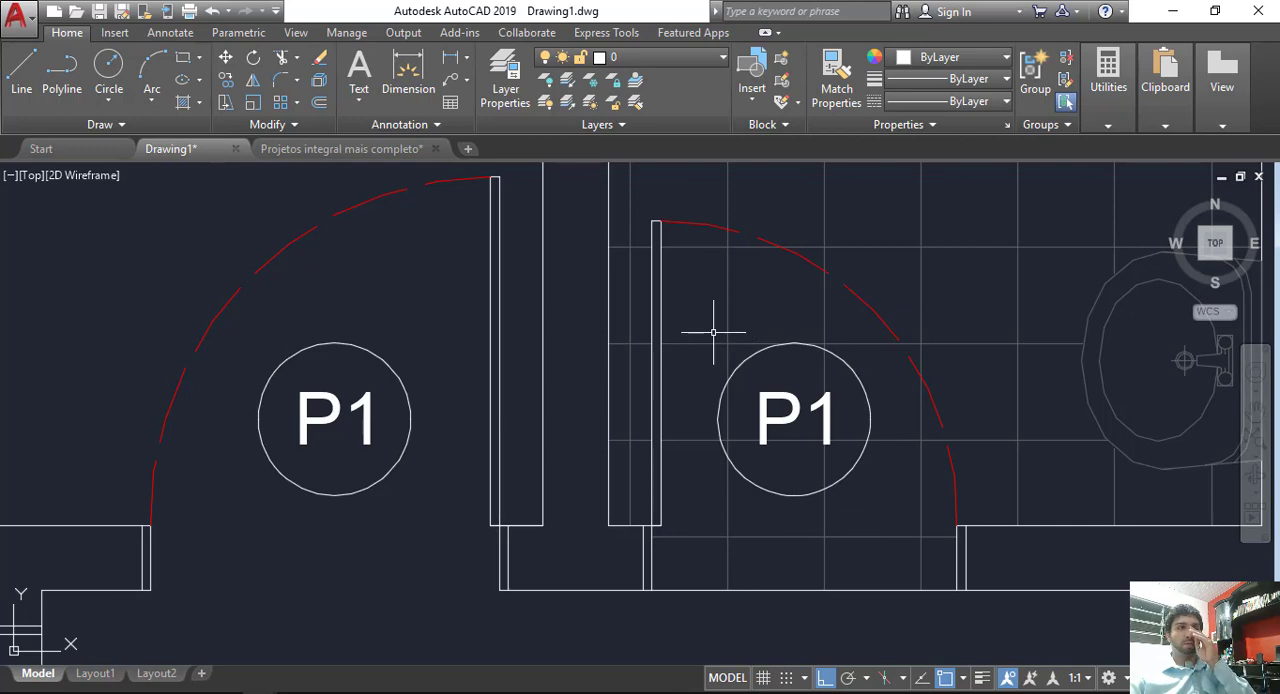
click(748, 300)
click(662, 297)
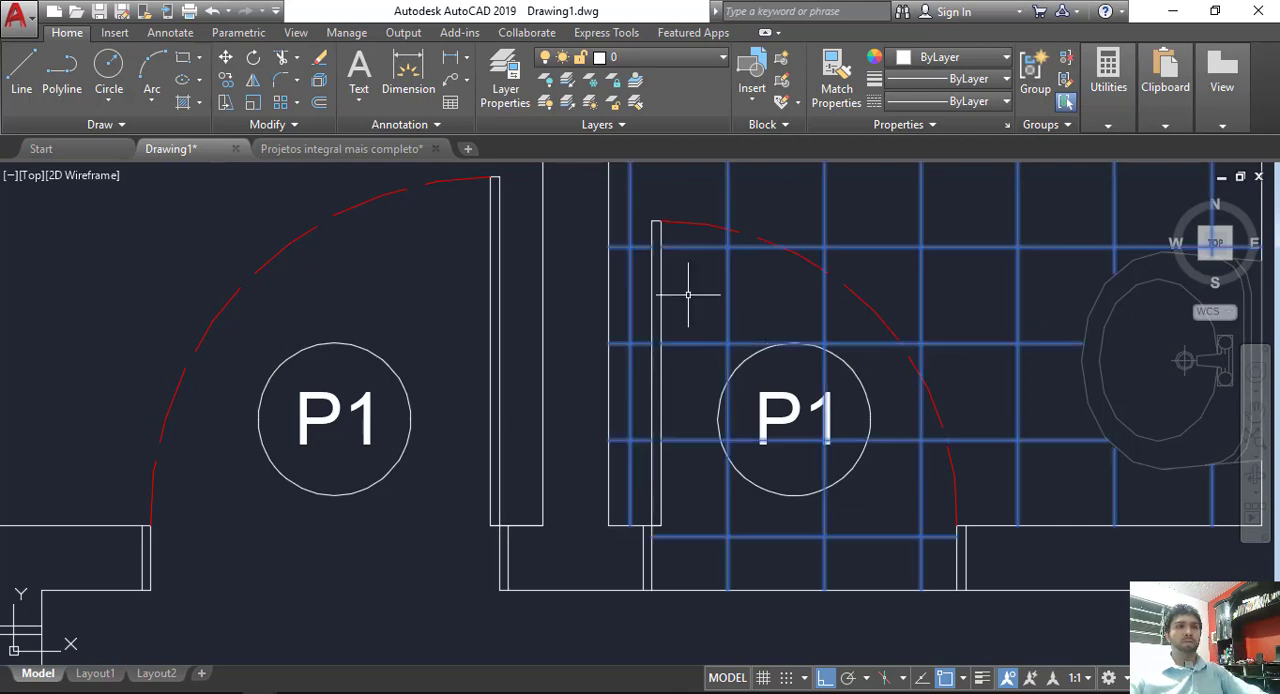
scroll(772, 336, down, 4)
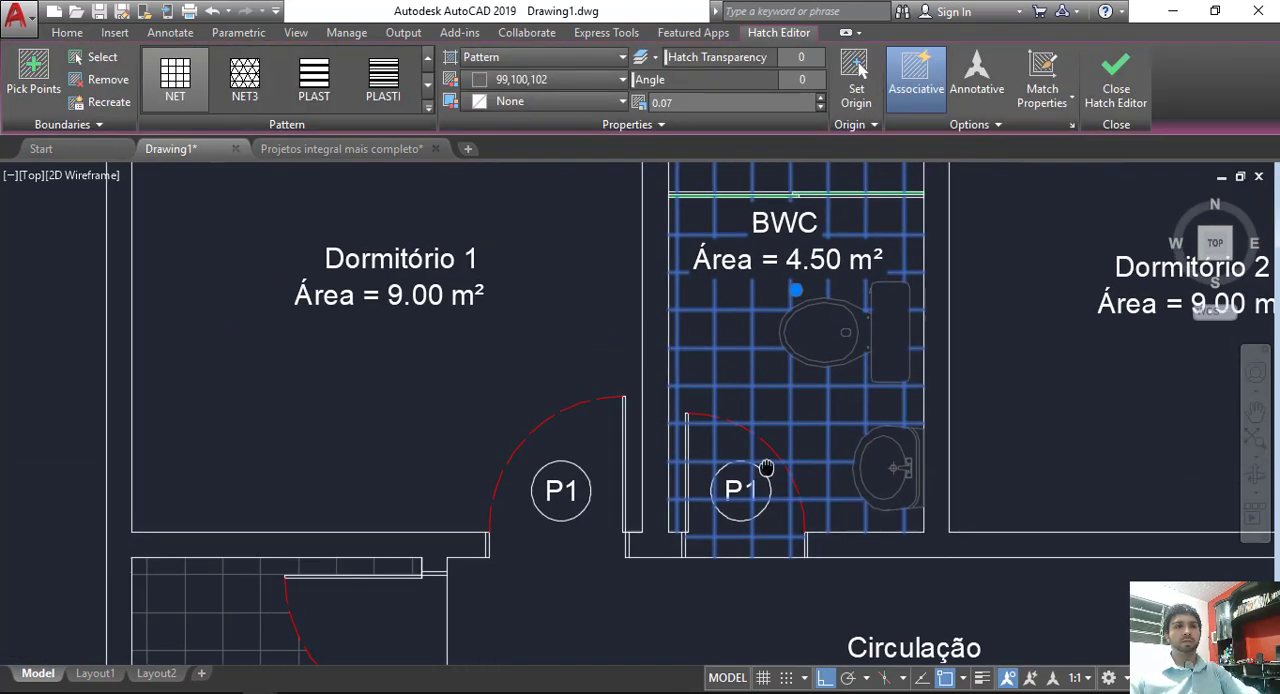
key(Delete)
Step: Fill the BWC floor, its door swing and the shower area with a solid hatch around the door tag
scroll(777, 409, down, 2)
middle_drag(782, 431, 811, 391)
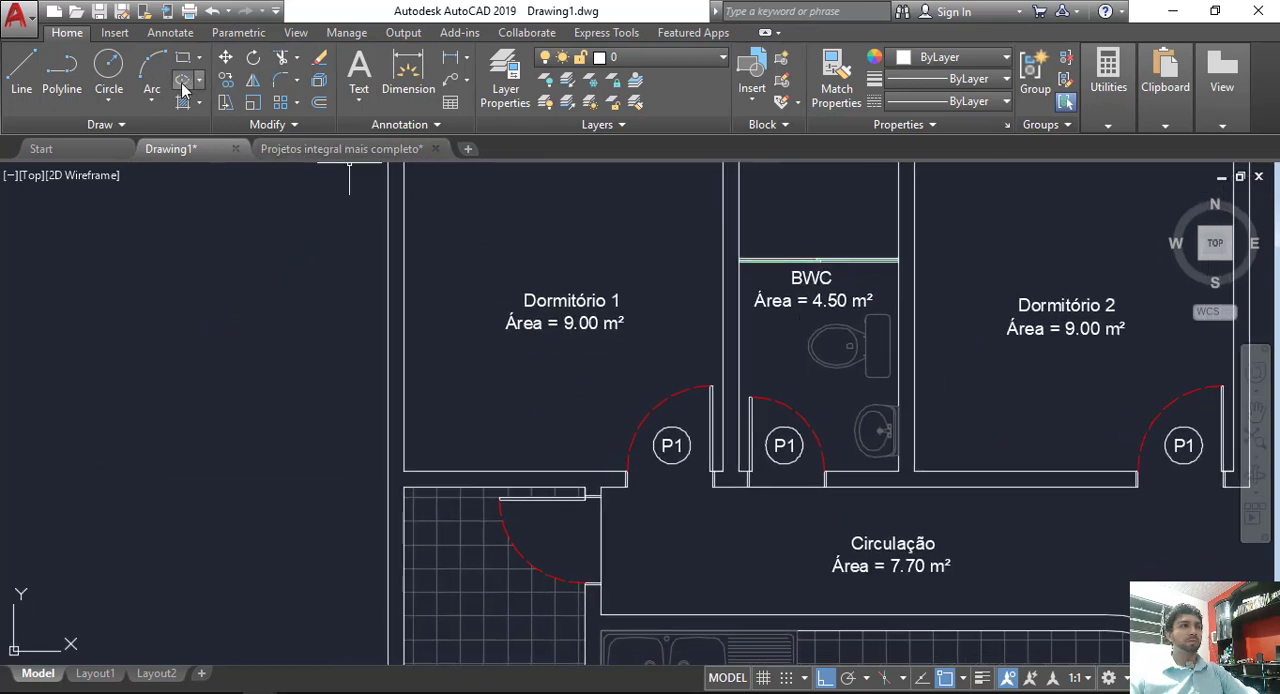
text(h)
key(Return)
click(774, 430)
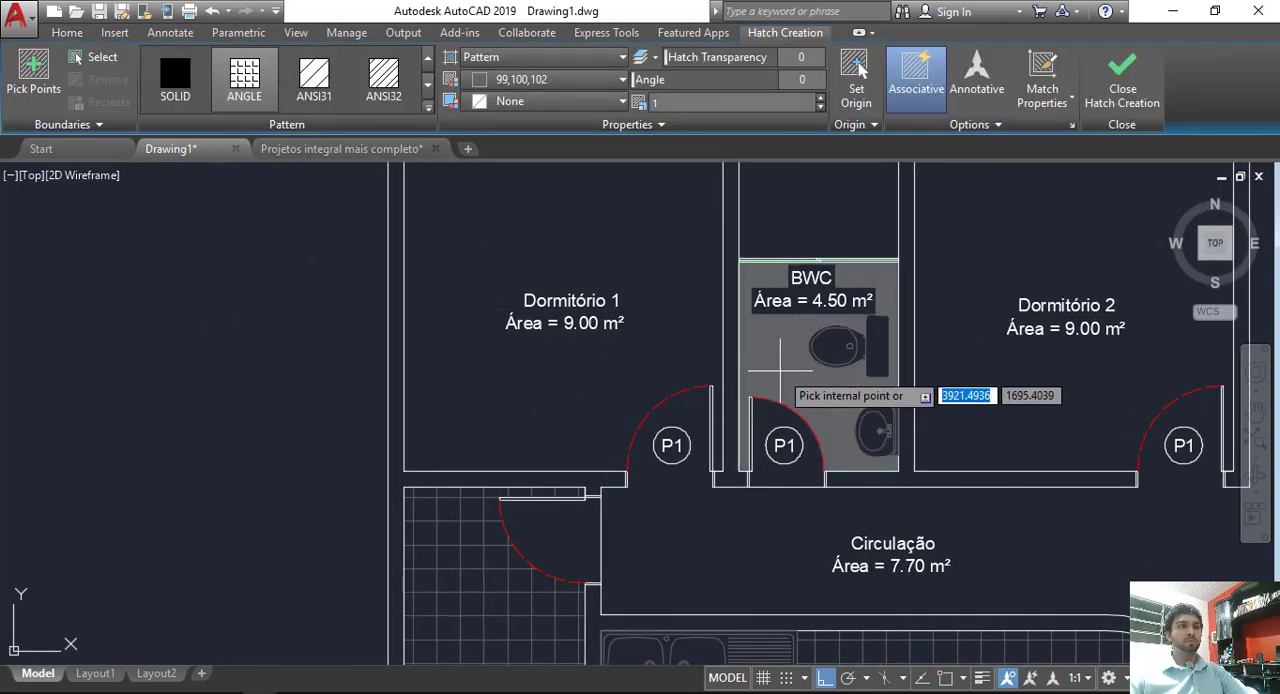
click(781, 206)
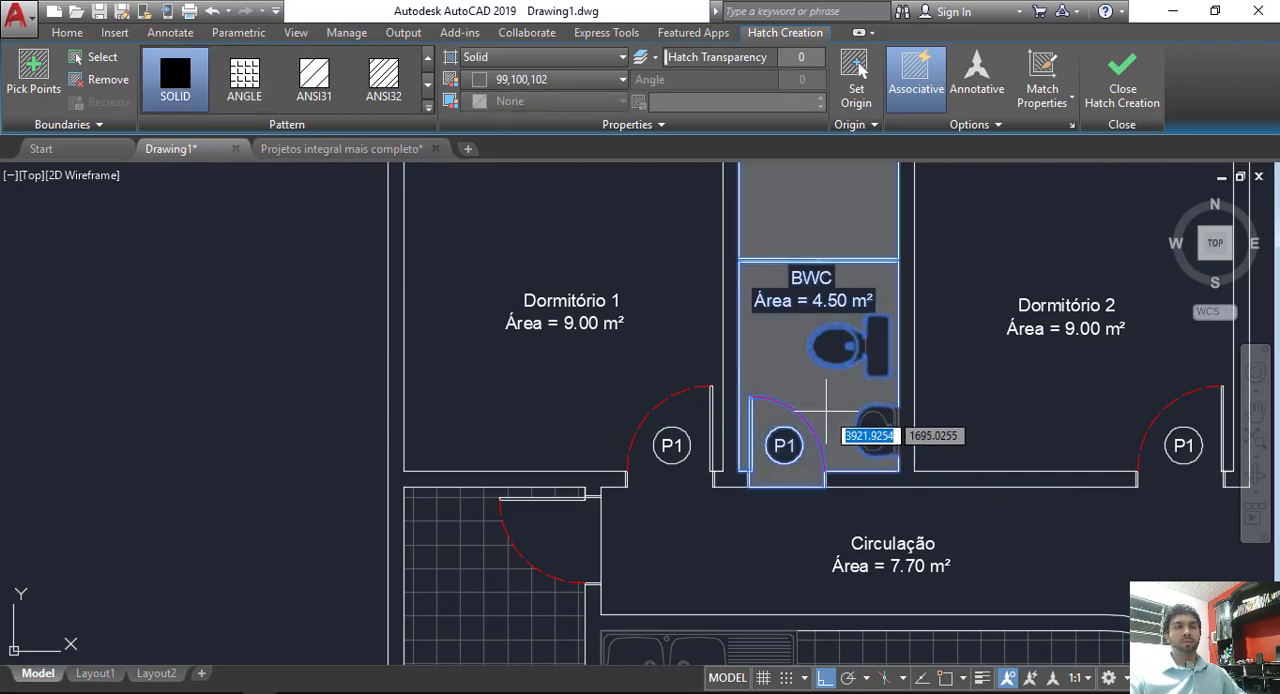
key(Return)
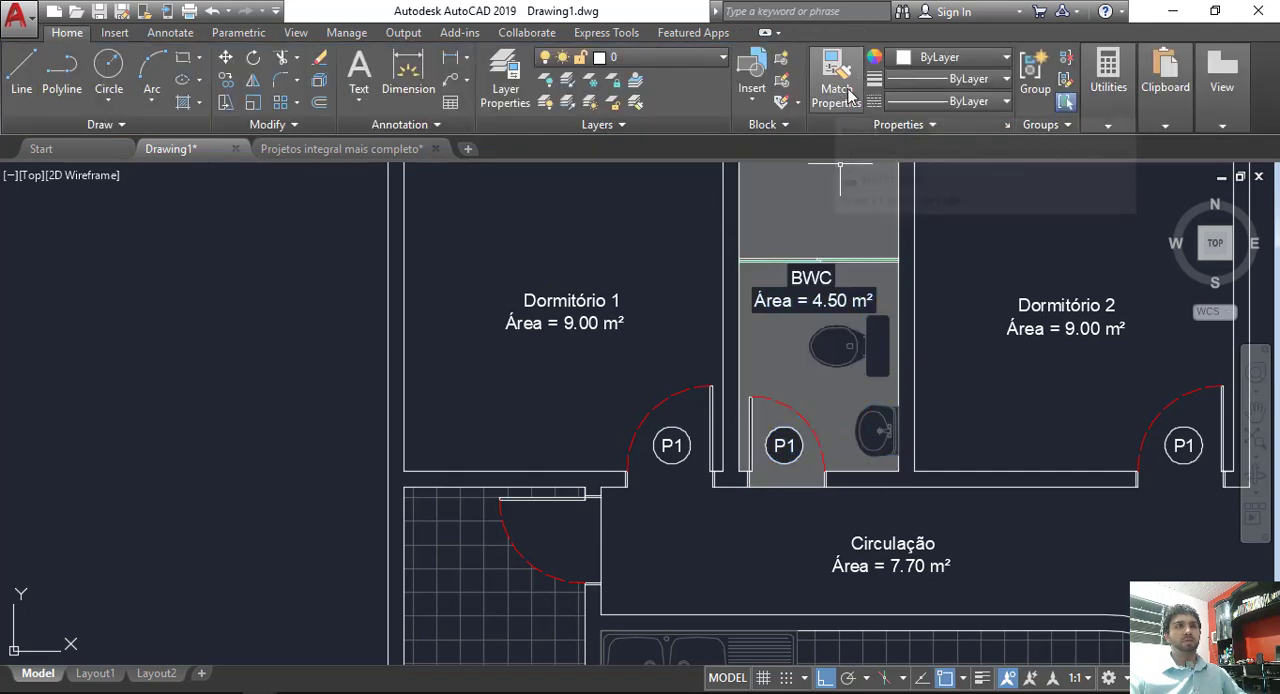
Step: Match the properties of the new BWC hatch to the tile hatch of the Área de Serviço
click(834, 92)
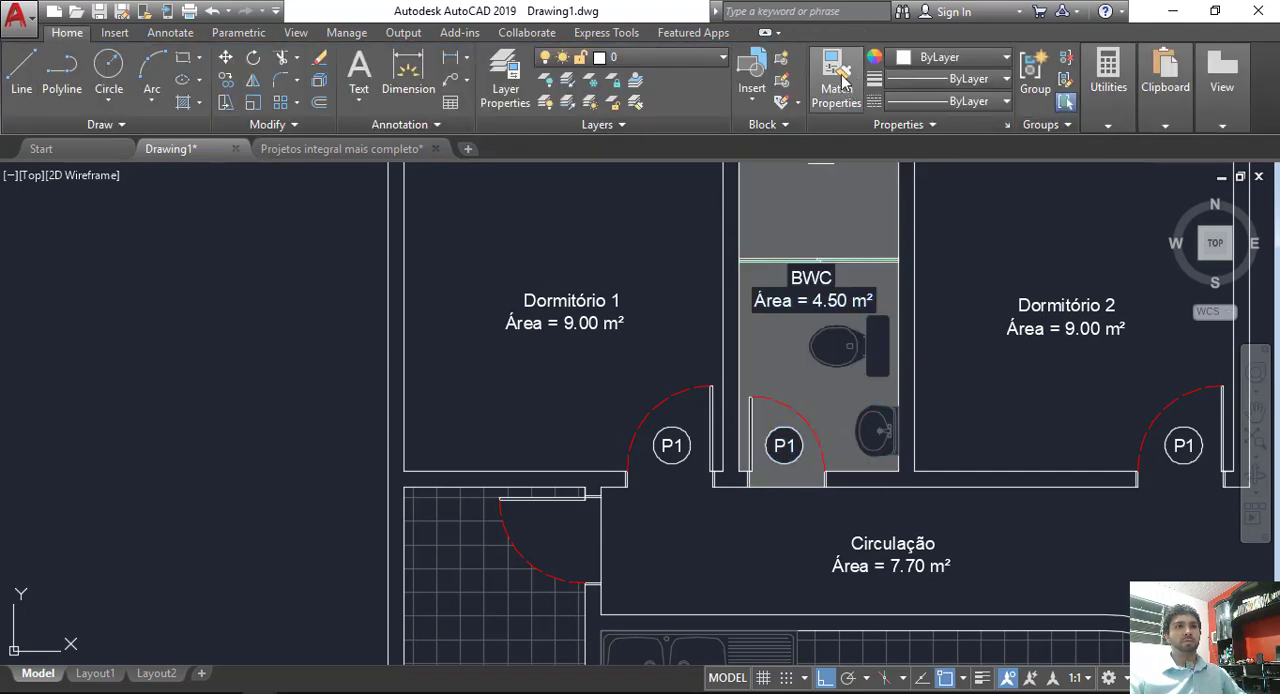
click(477, 570)
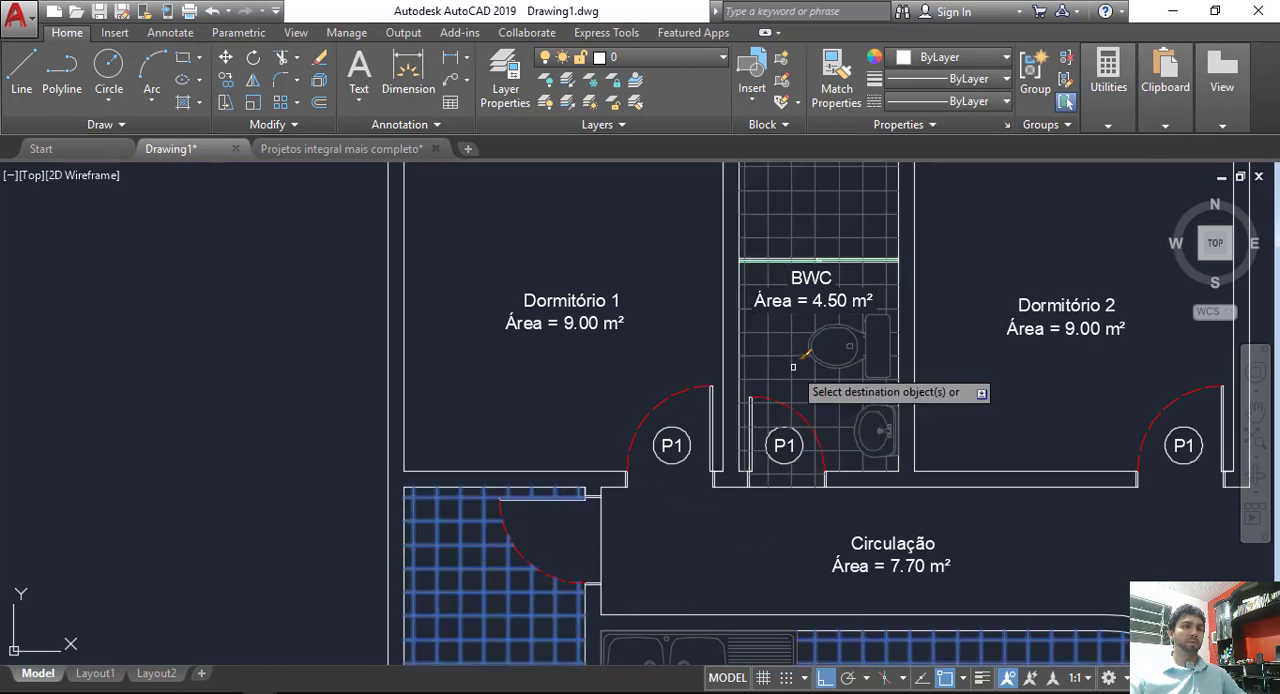
scroll(780, 440, up, 9)
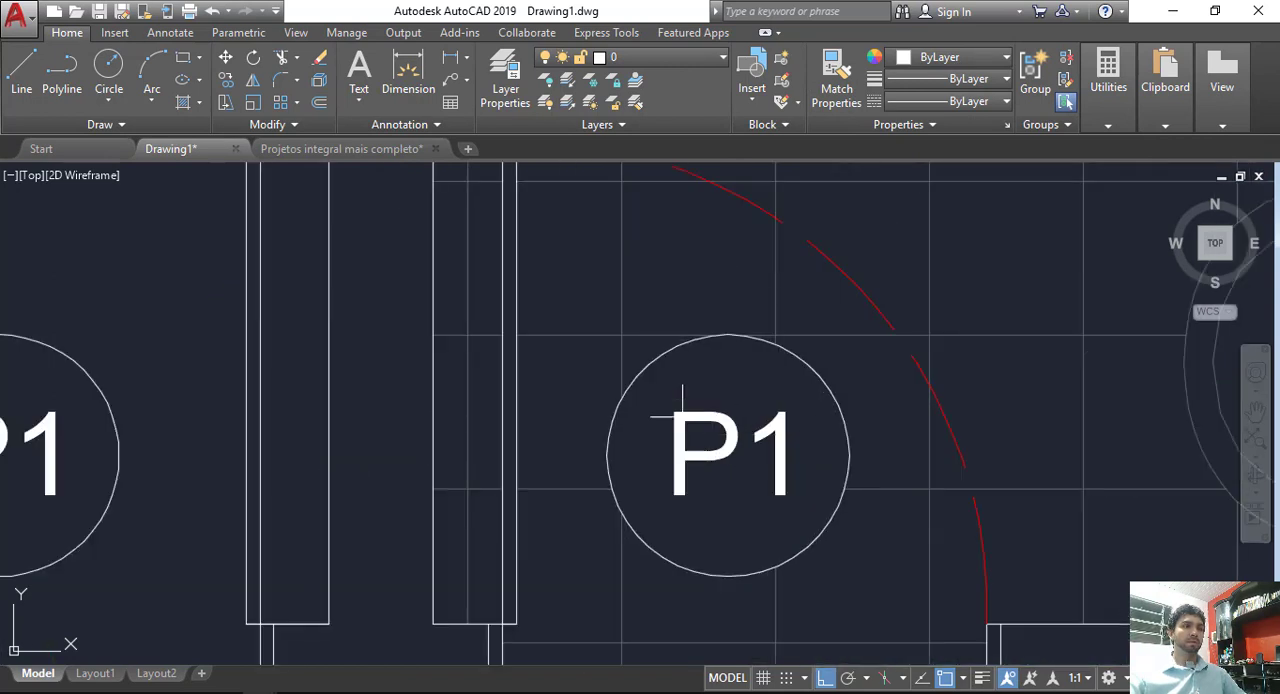
scroll(677, 490, down, 5)
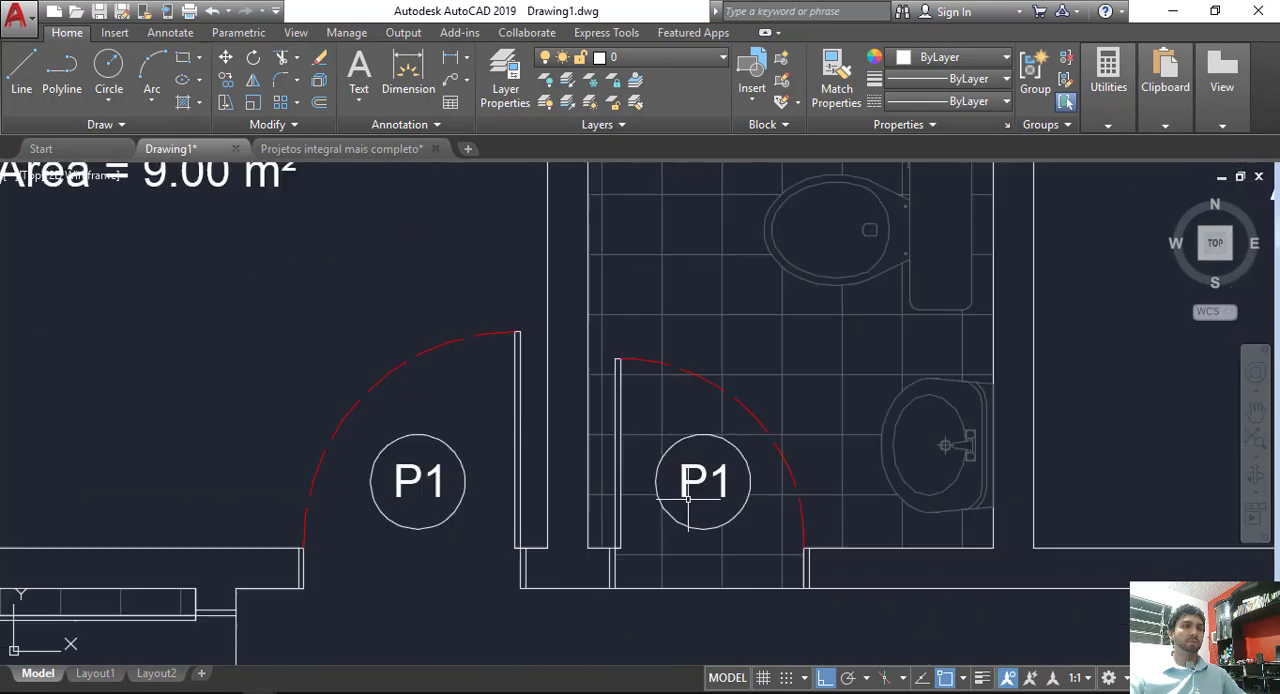
Step: Change the text of the BWC door tag to P2
scroll(708, 480, up, 1)
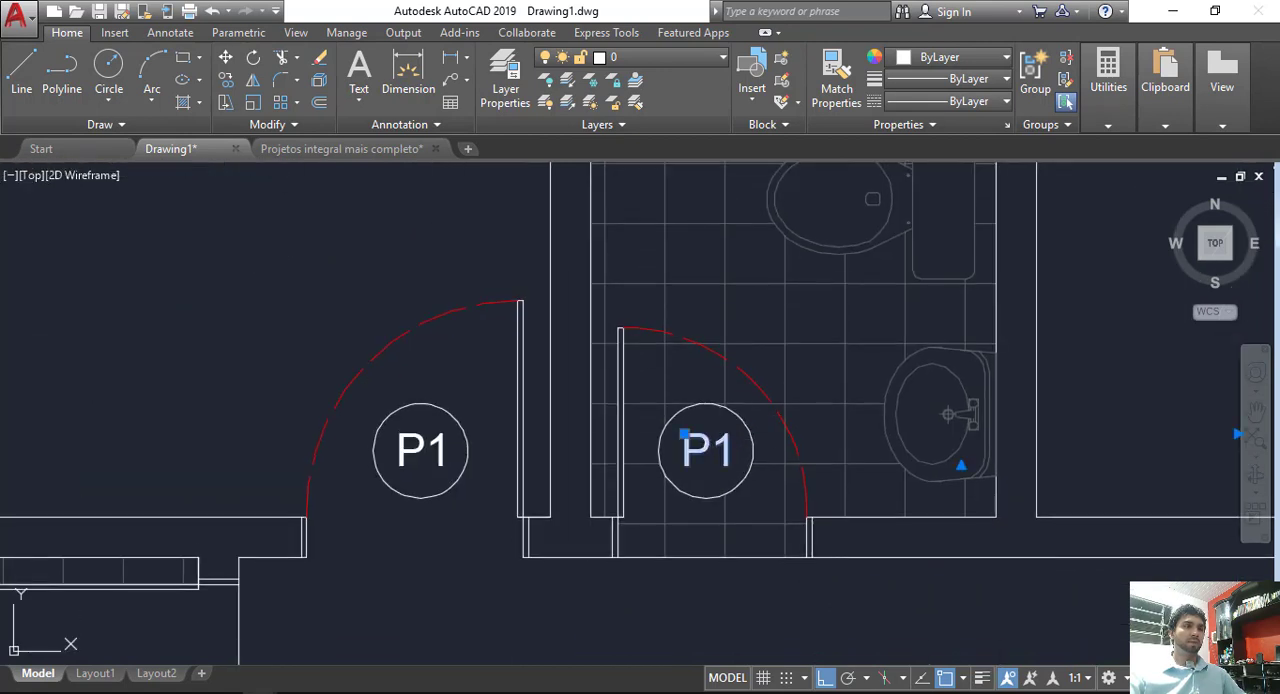
double_click(720, 453)
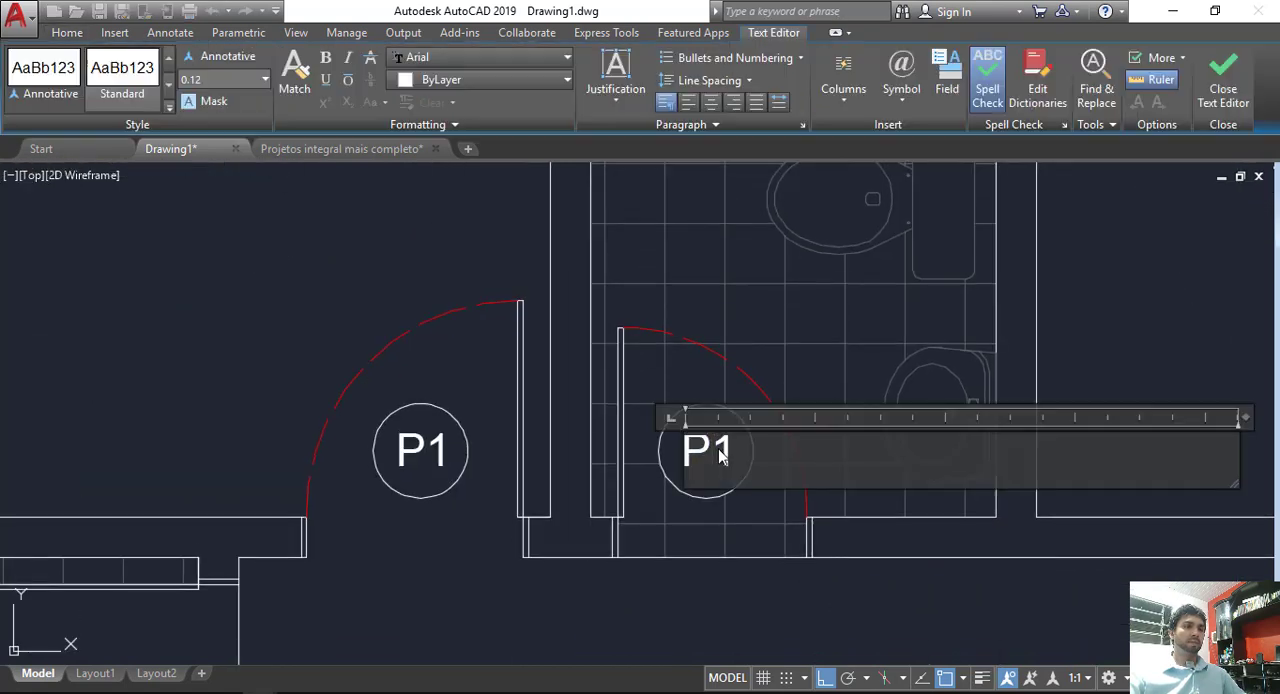
click(768, 606)
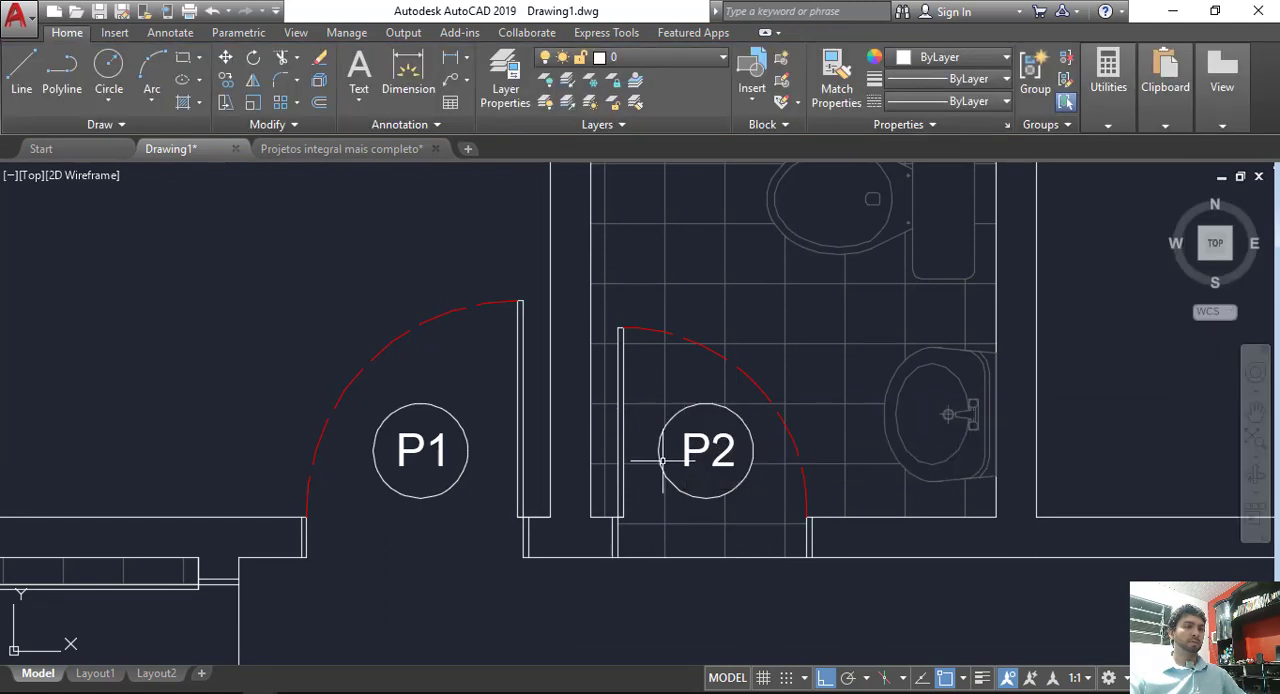
Step: Copy the Dormitório 1 door tag by its centre, with ortho off, into the door swing of the Área de Serviço
mouse_move(355, 430)
middle_down()
mouse_move(586, 397)
mouse_move(760, 193)
middle_up()
middle_drag(708, 241, 680, 354)
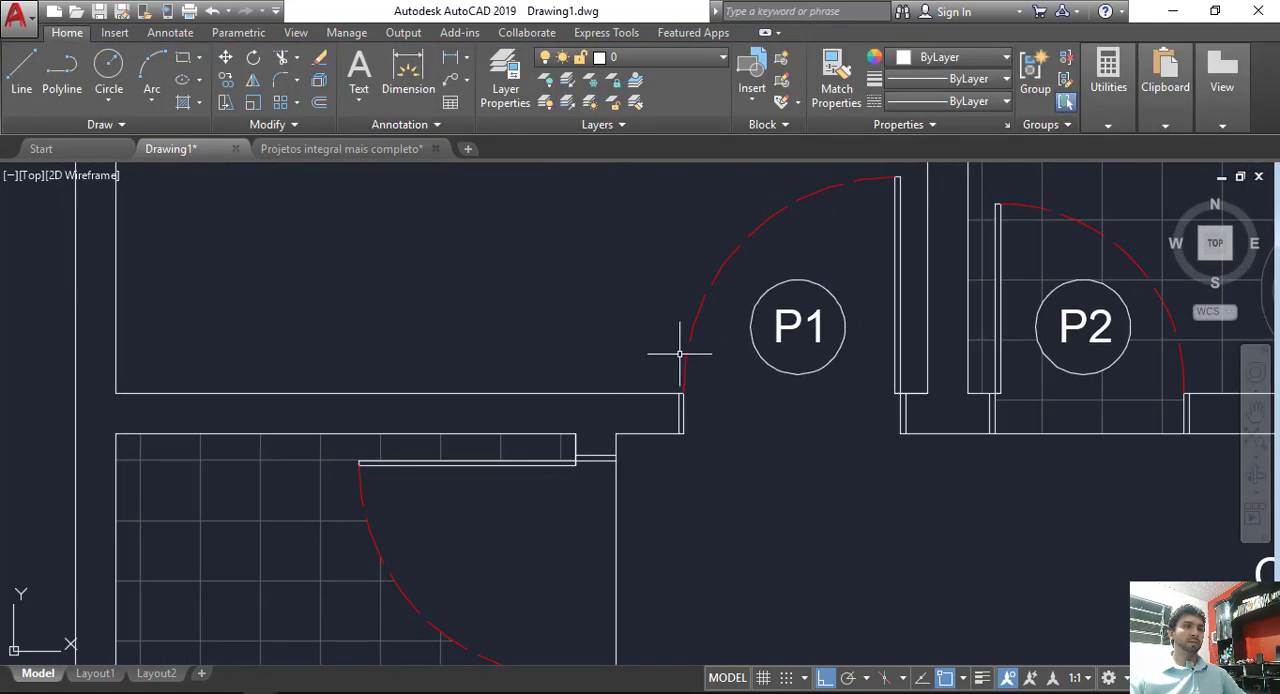
click(737, 266)
click(855, 380)
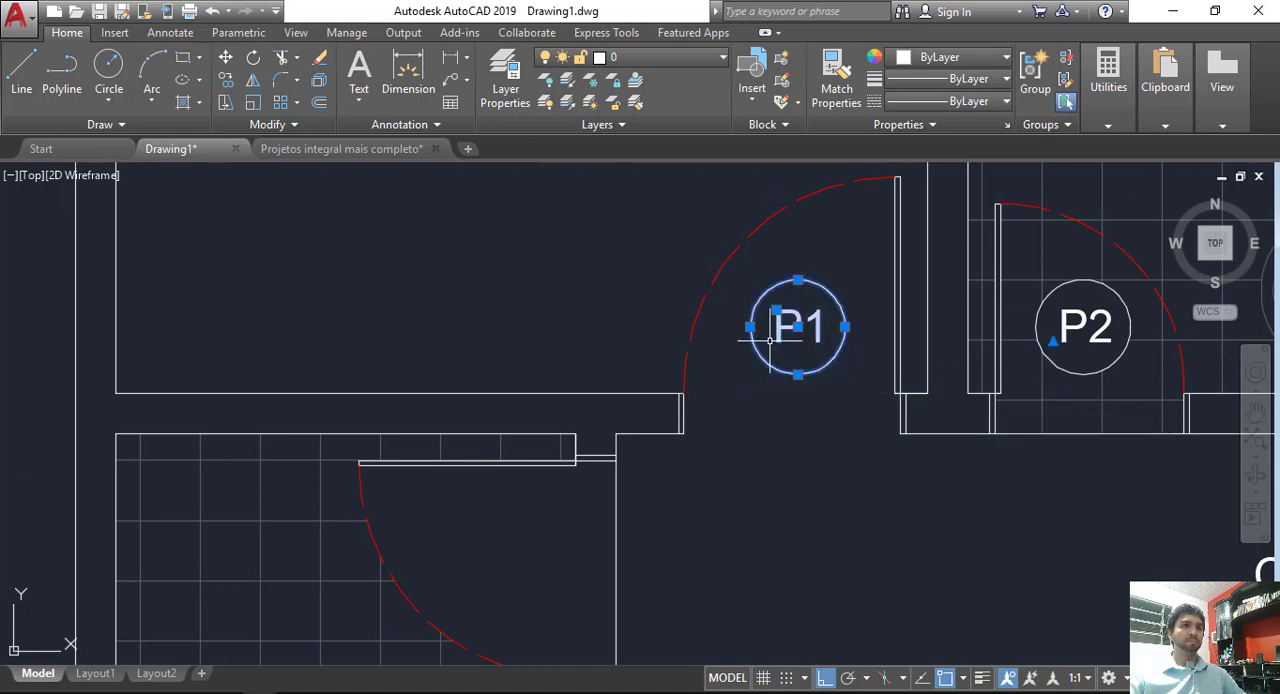
click(226, 80)
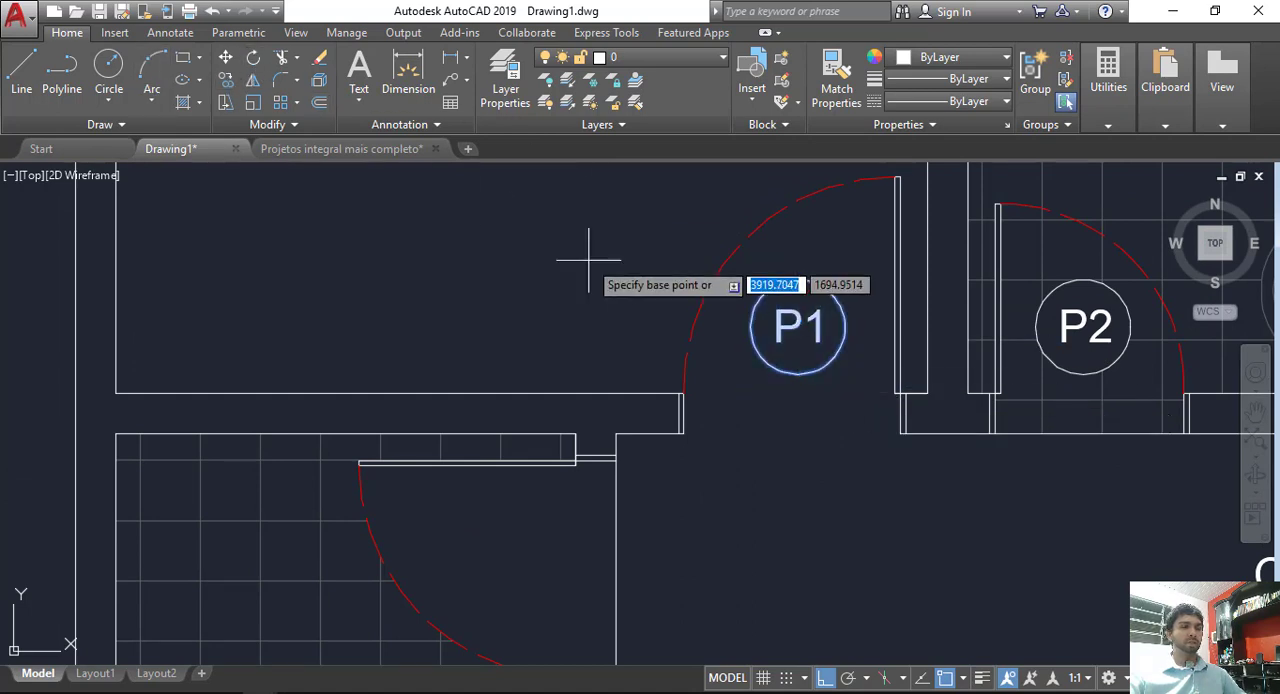
click(797, 326)
middle_drag(586, 509, 600, 451)
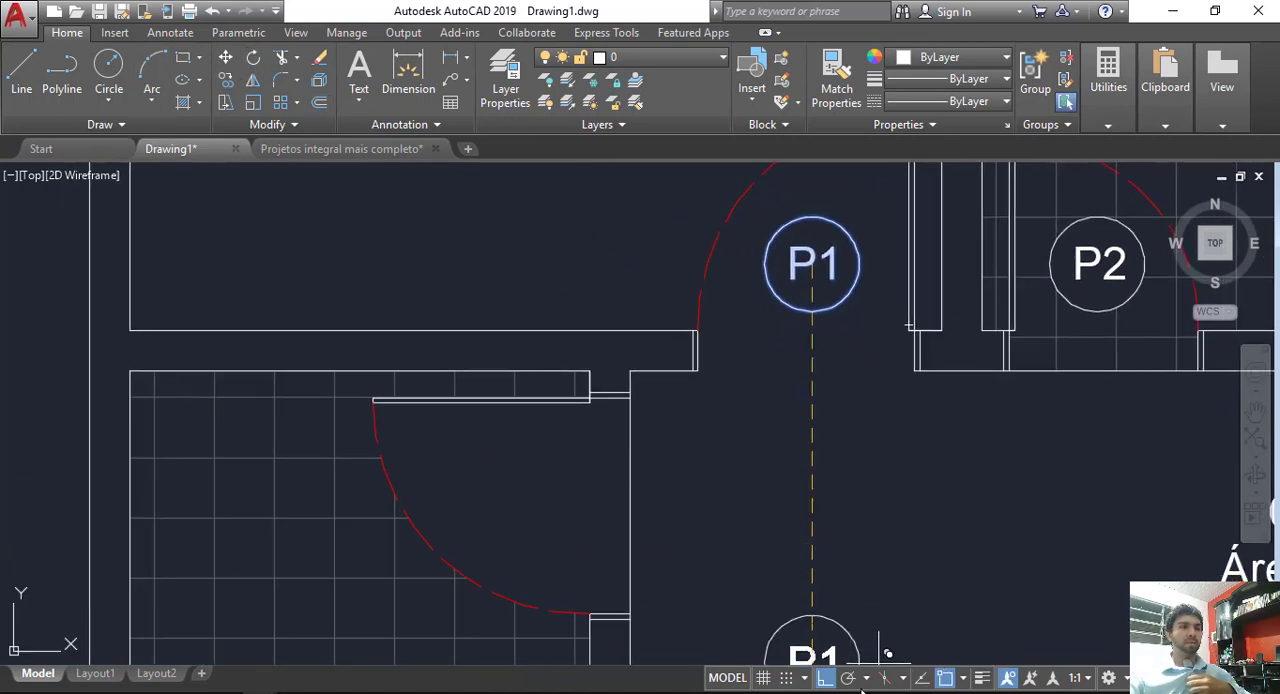
click(529, 496)
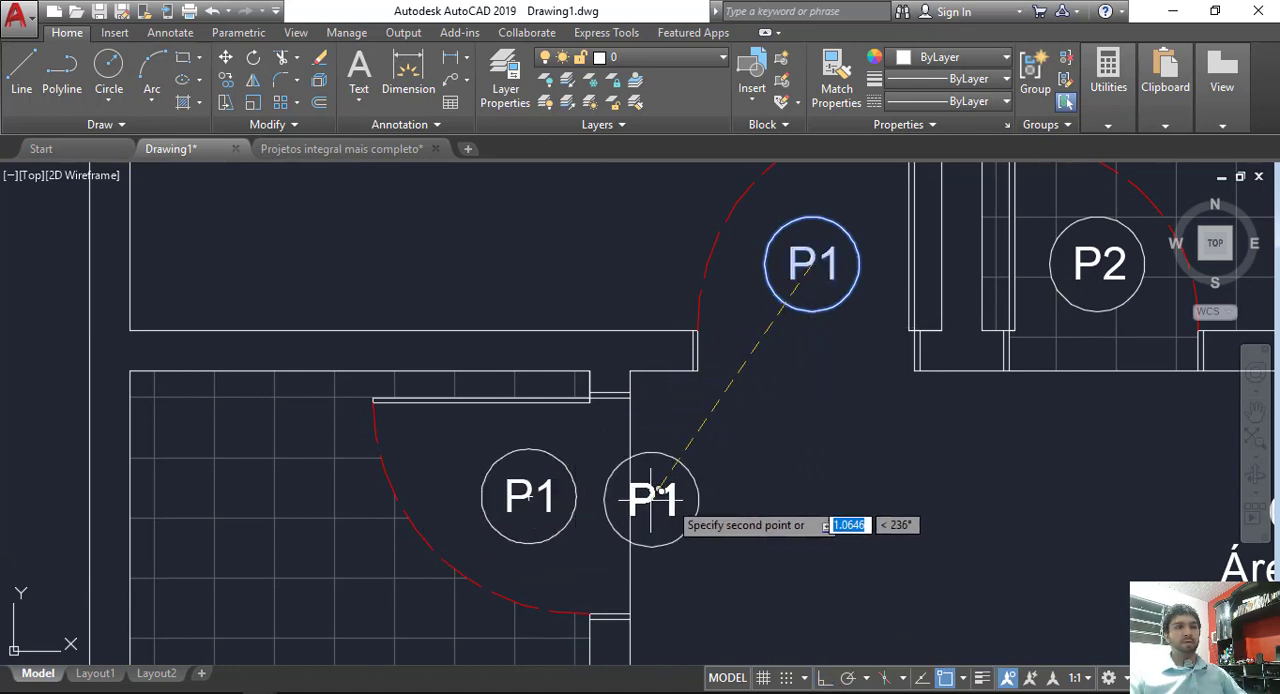
Step: Place another copy of the P1 tag in the sliding door opening of the Sala de Estar
scroll(798, 503, down, 3)
middle_drag(795, 504, 783, 506)
middle_drag(1196, 514, 549, 486)
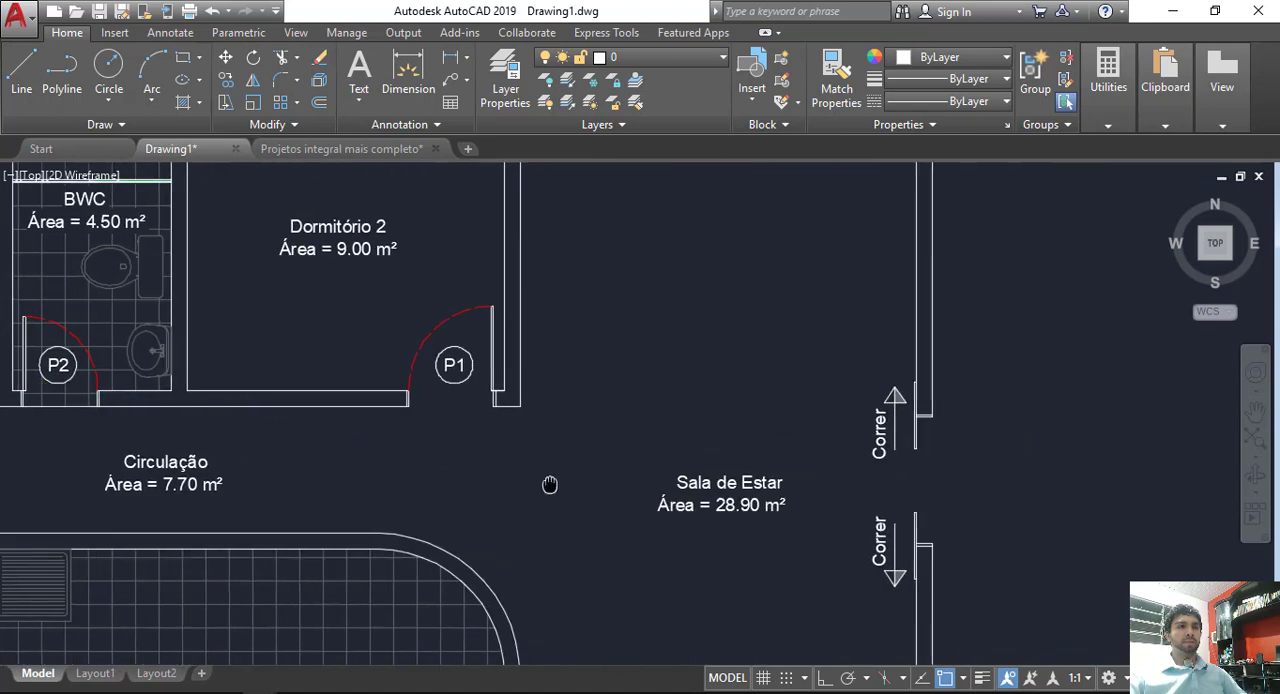
scroll(875, 487, up, 2)
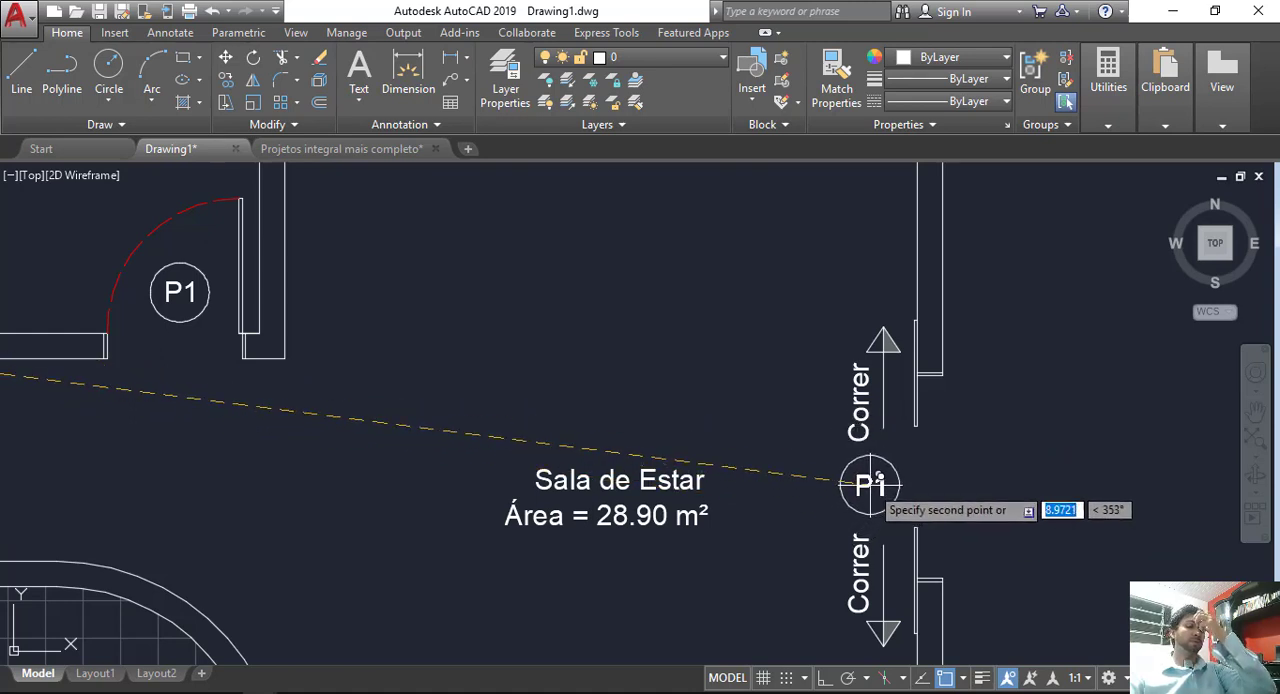
click(958, 472)
Step: Change the text of the sliding door tag to P3
scroll(960, 480, up, 4)
double_click(949, 466)
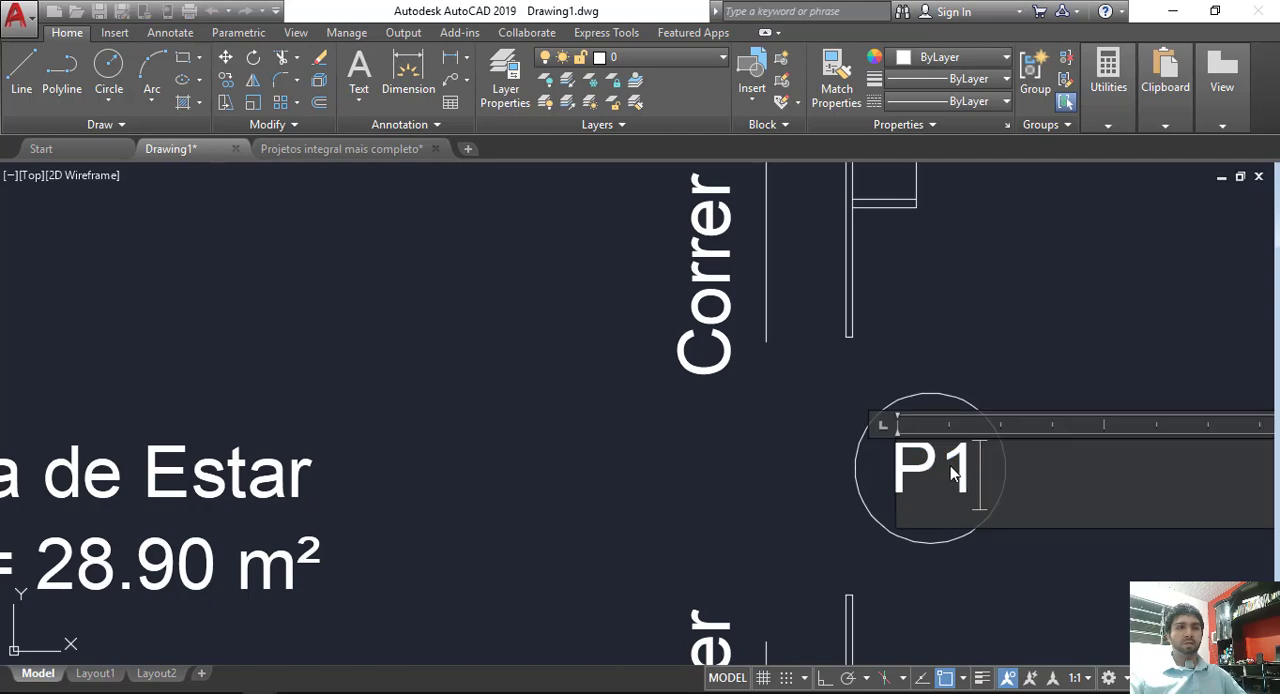
drag(949, 466, 992, 466)
click(1005, 325)
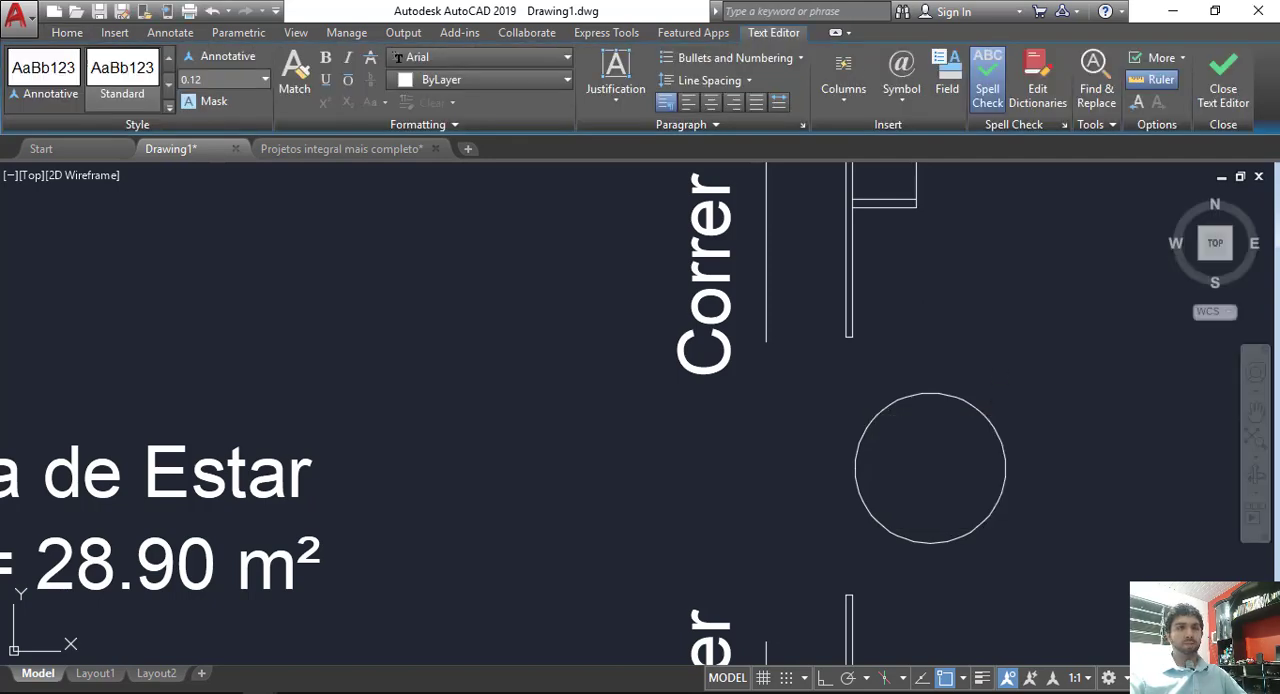
Step: Copy the Dormitório 1 door tag to just inside the Dormitório 1 window
scroll(920, 505, down, 5)
middle_drag(240, 447, 757, 479)
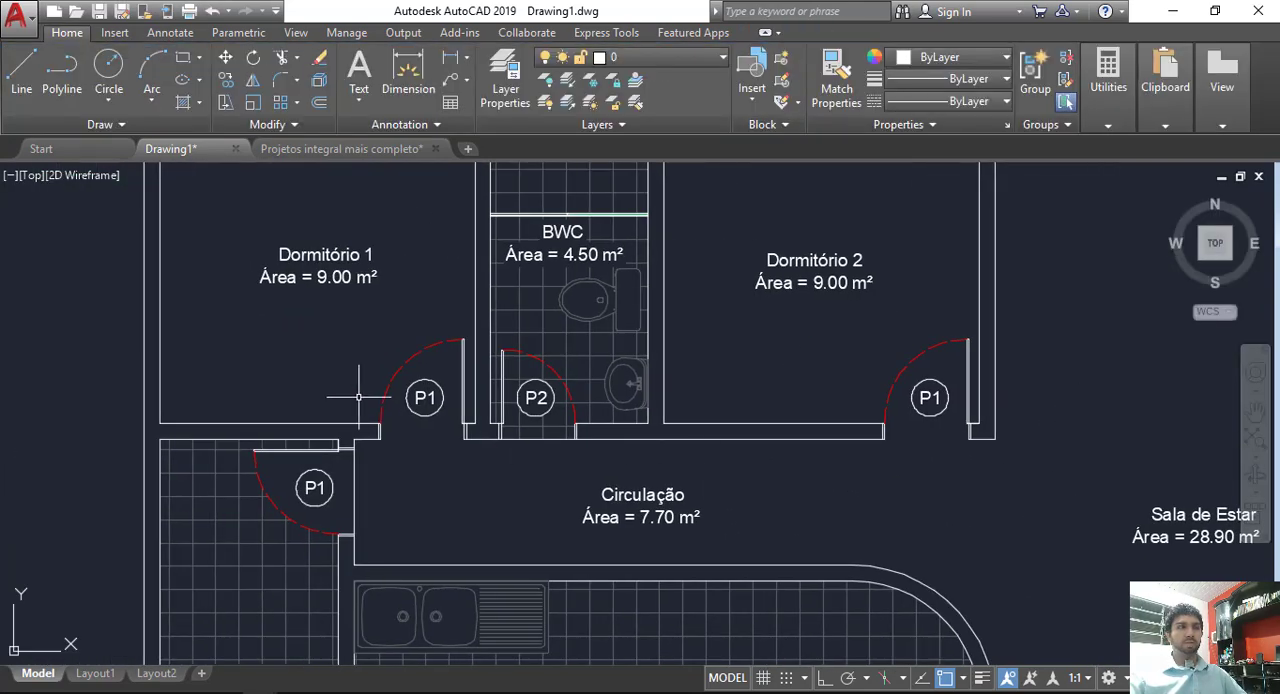
middle_drag(359, 397, 371, 439)
middle_drag(329, 510, 464, 672)
scroll(457, 527, up, 5)
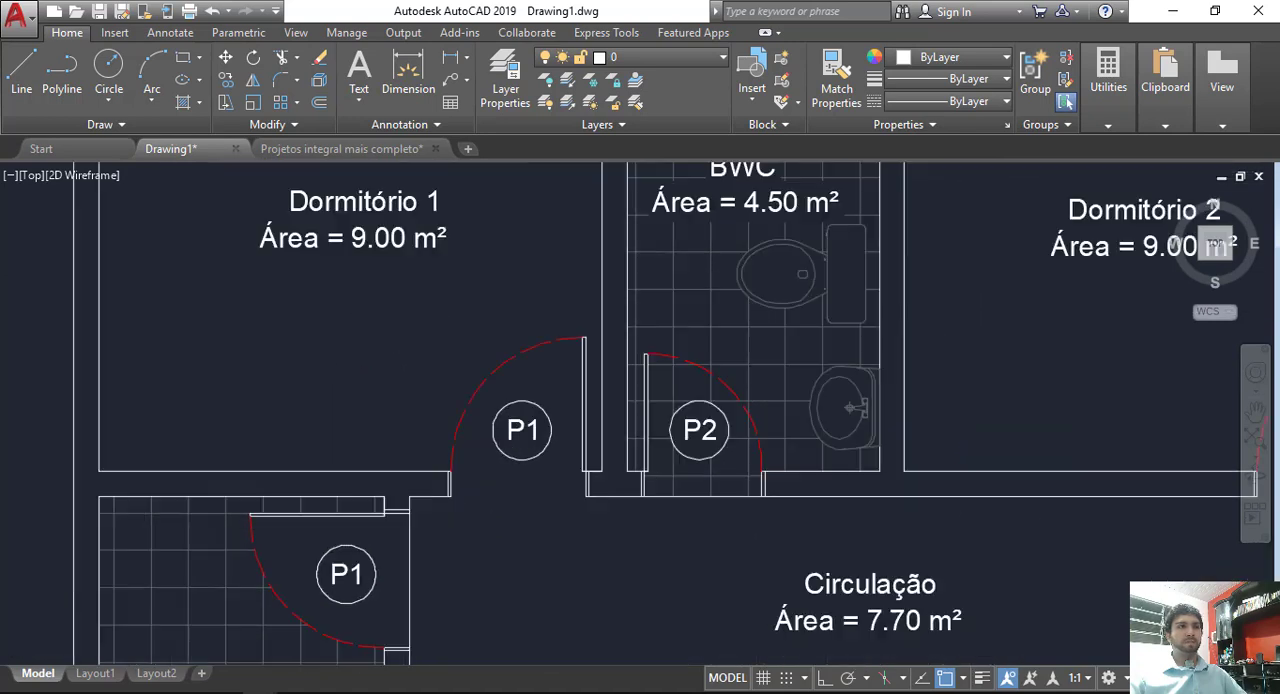
click(600, 453)
click(533, 378)
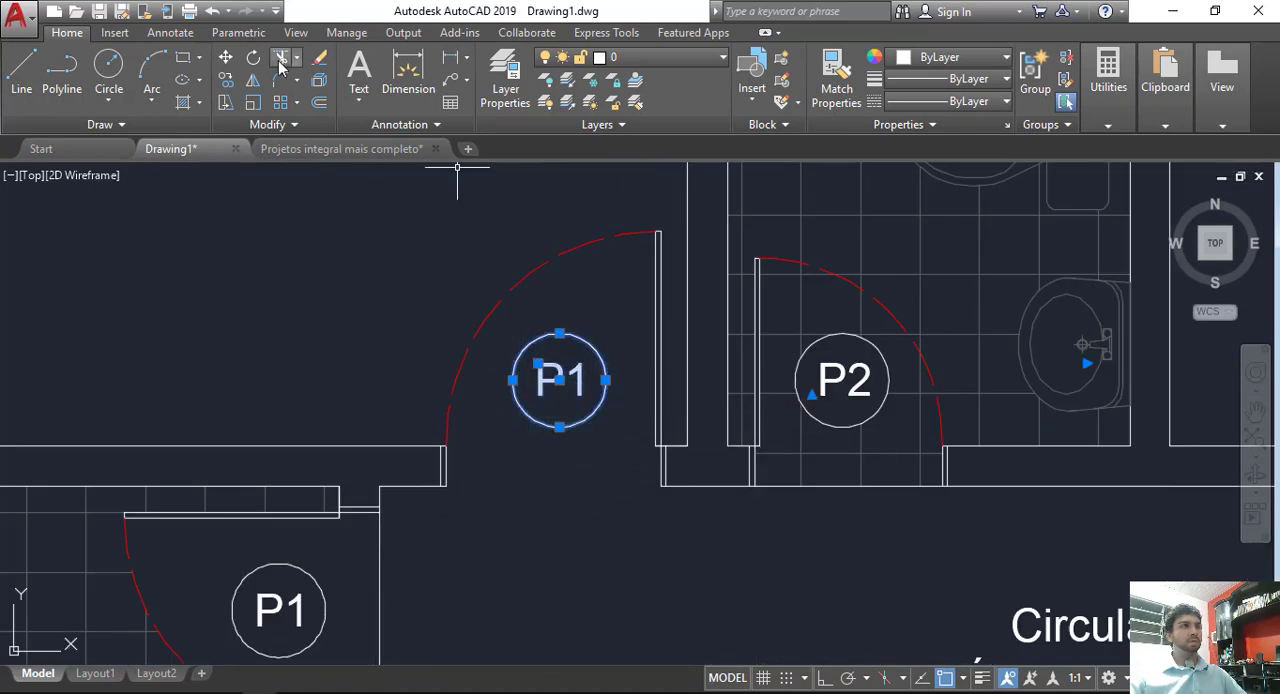
click(547, 379)
scroll(427, 321, down, 2)
middle_drag(372, 190, 645, 650)
scroll(603, 481, up, 2)
click(618, 395)
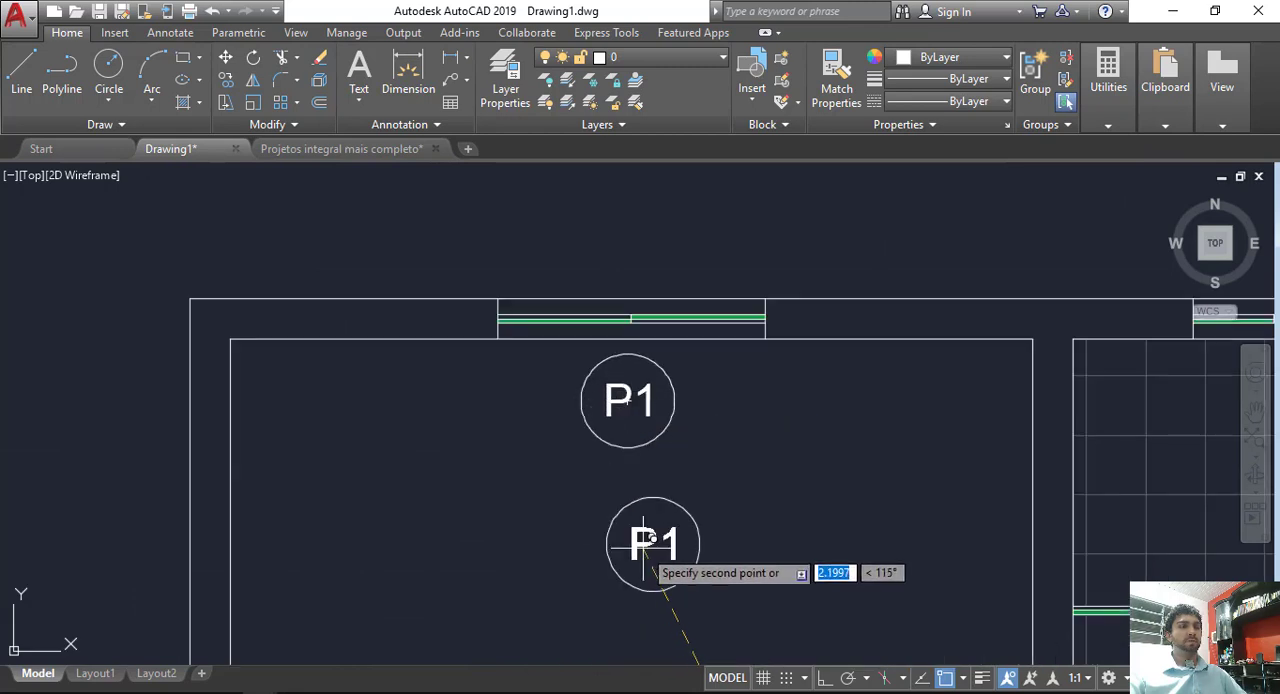
key(Escape)
Step: Change the text of the Dormitório 1 window tag to J1
double_click(620, 410)
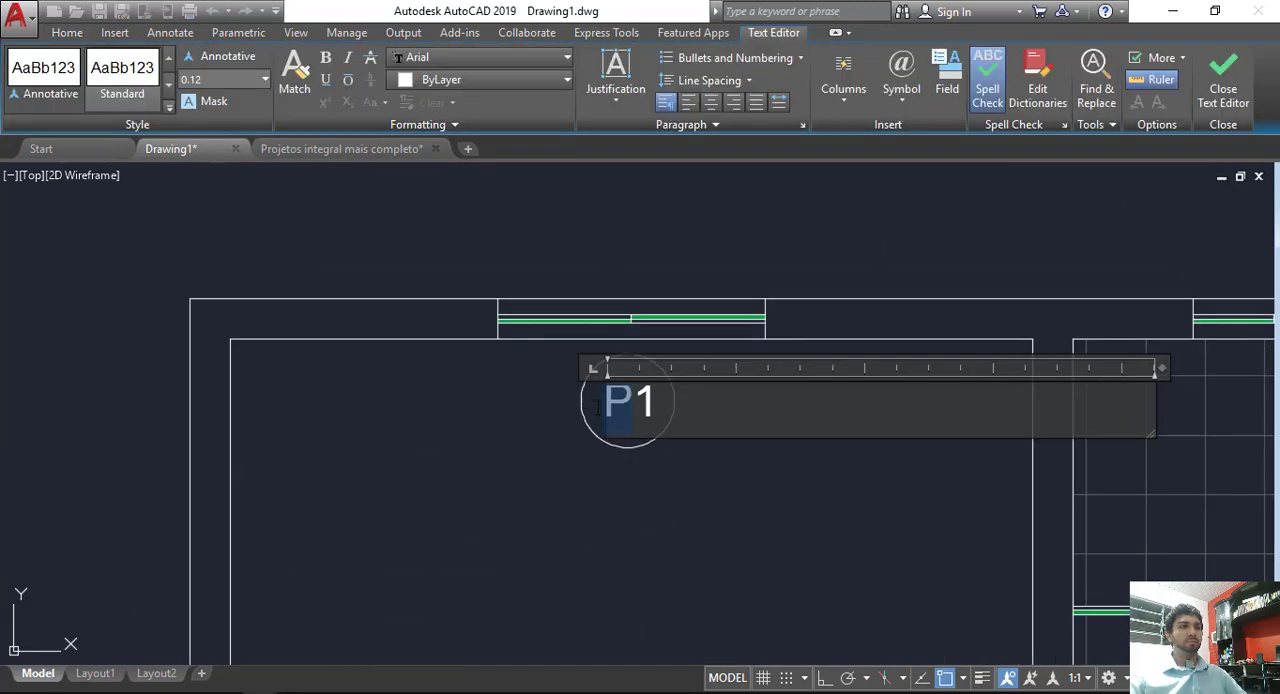
text(J)
click(613, 540)
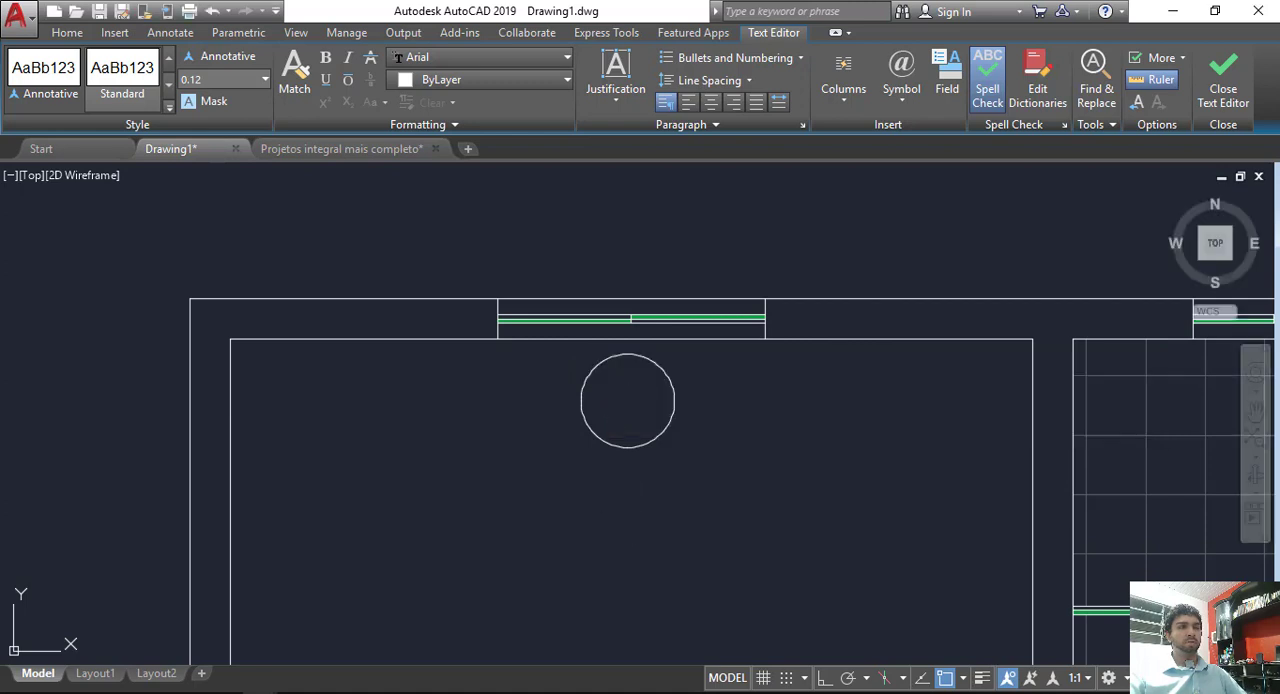
Step: Copy the J1 tag horizontally, with ortho on, to the BWC window and the Dormitório 2 window
mouse_move(1191, 495)
middle_down()
mouse_move(946, 471)
mouse_move(827, 431)
middle_up()
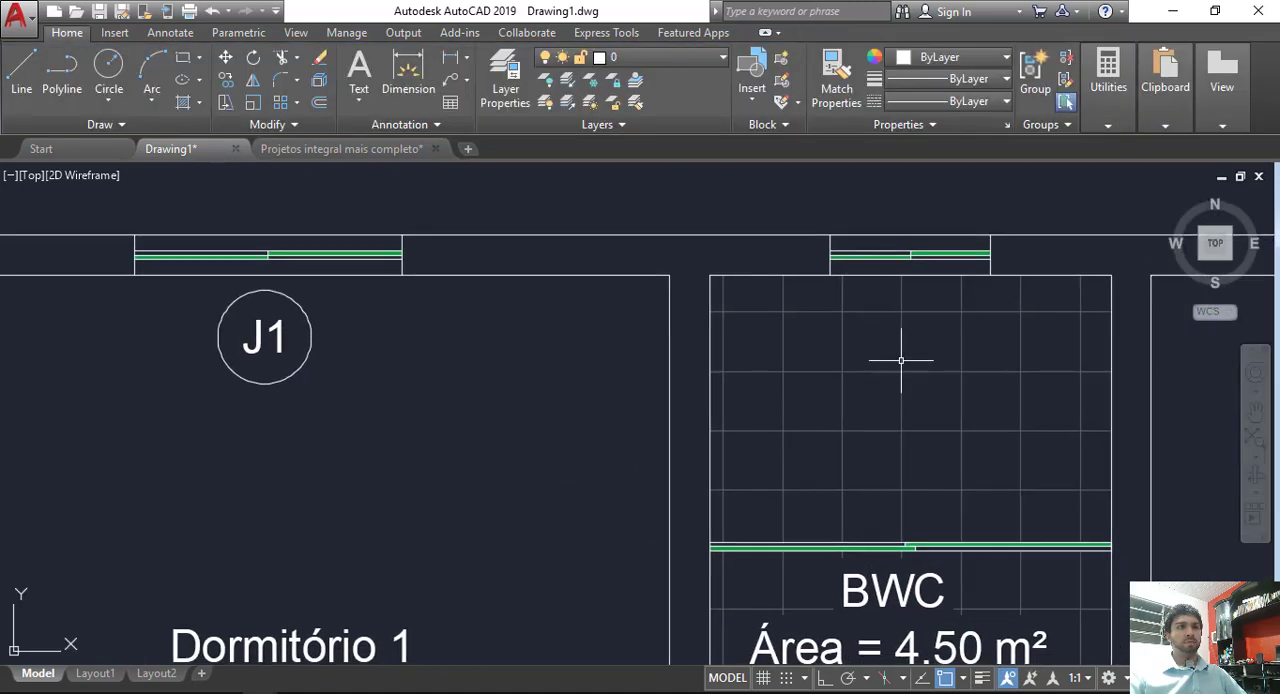
click(262, 340)
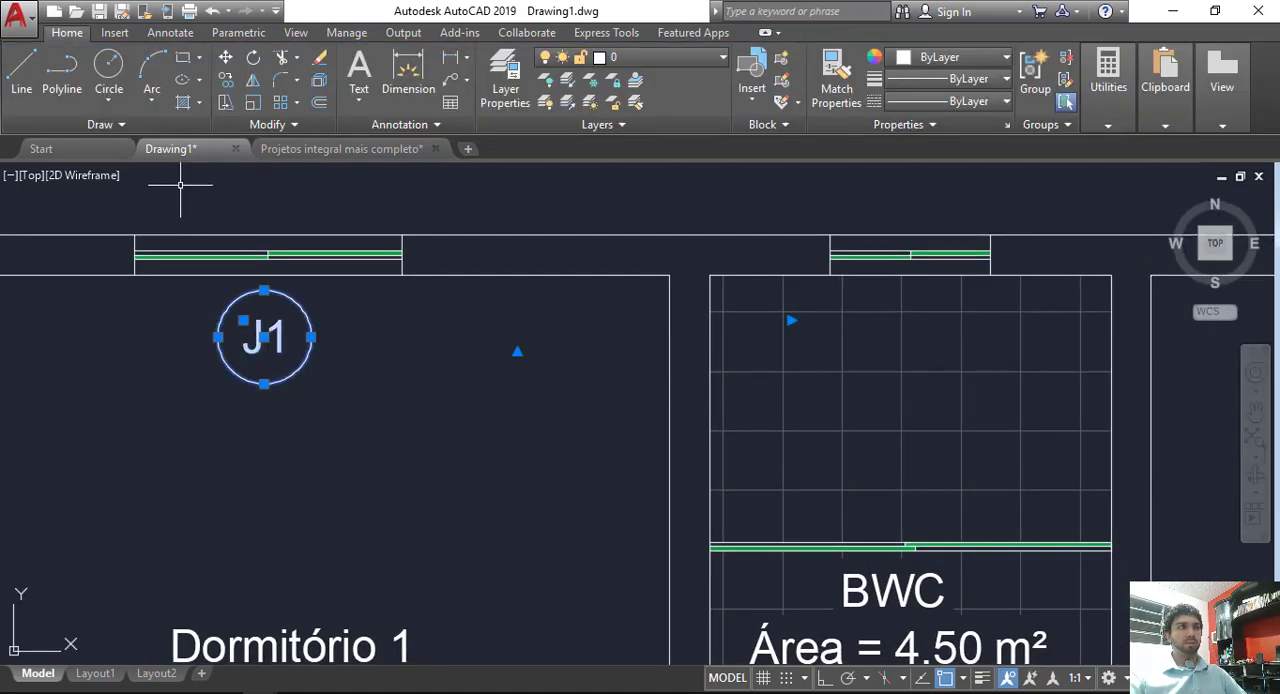
click(228, 80)
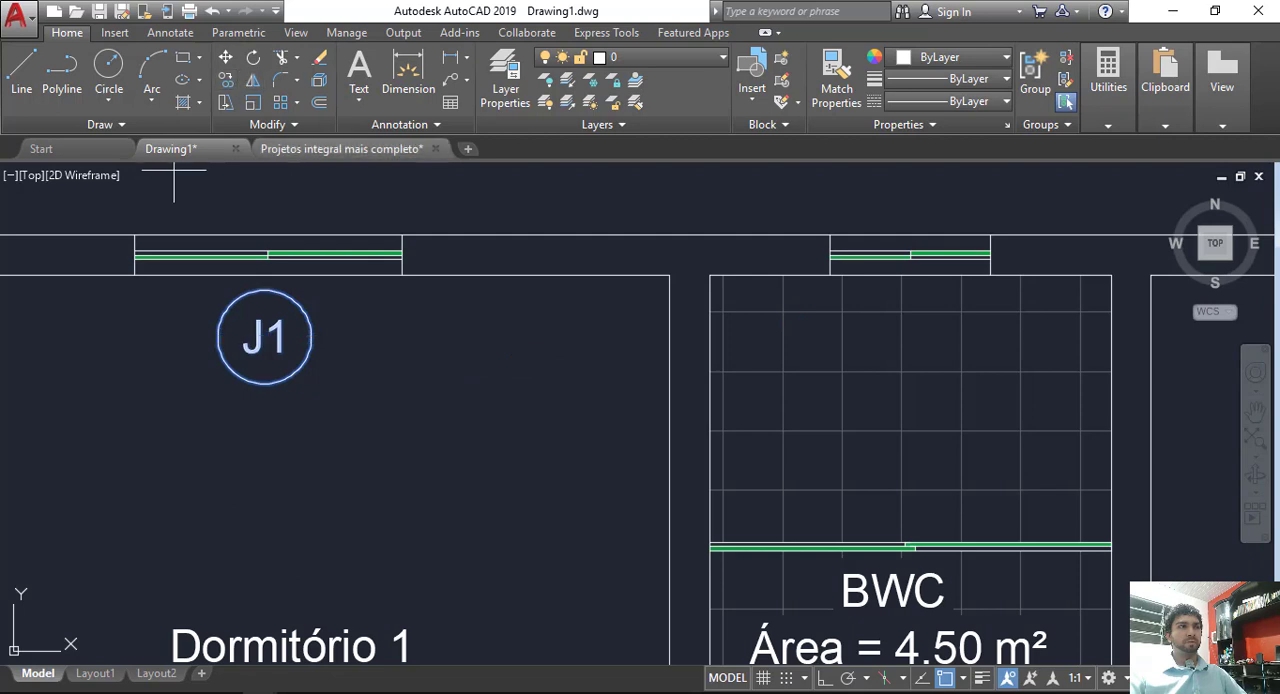
click(263, 337)
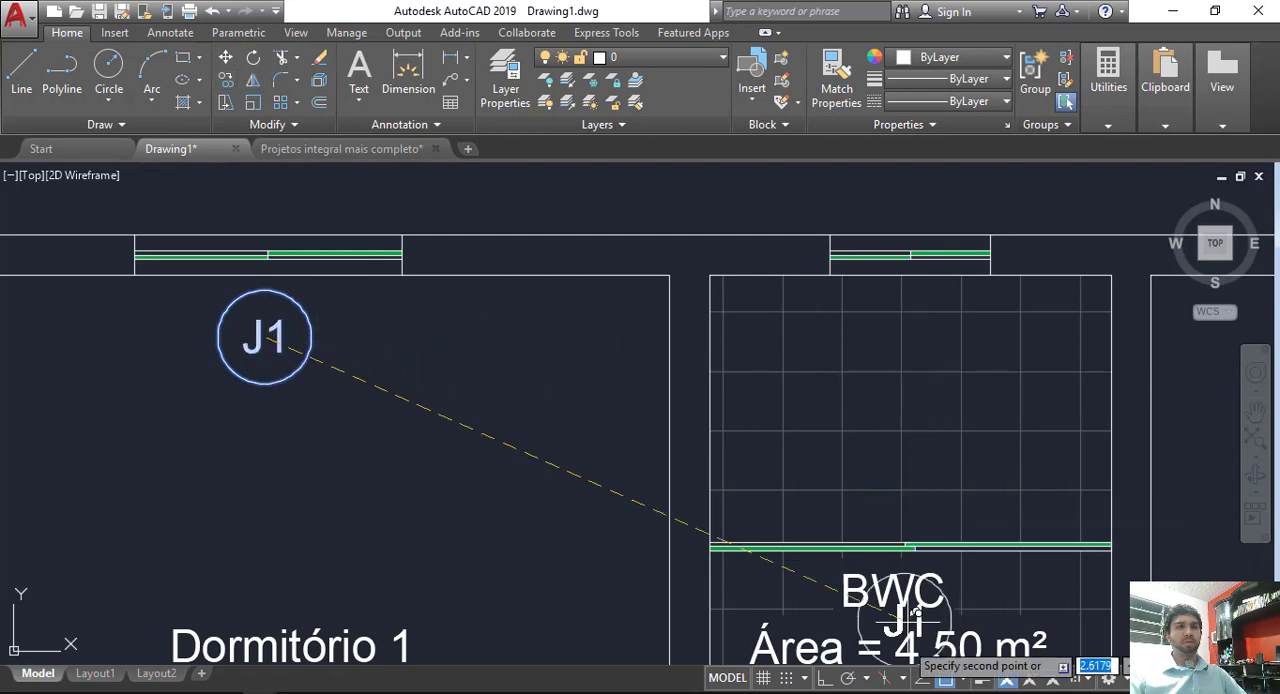
click(824, 678)
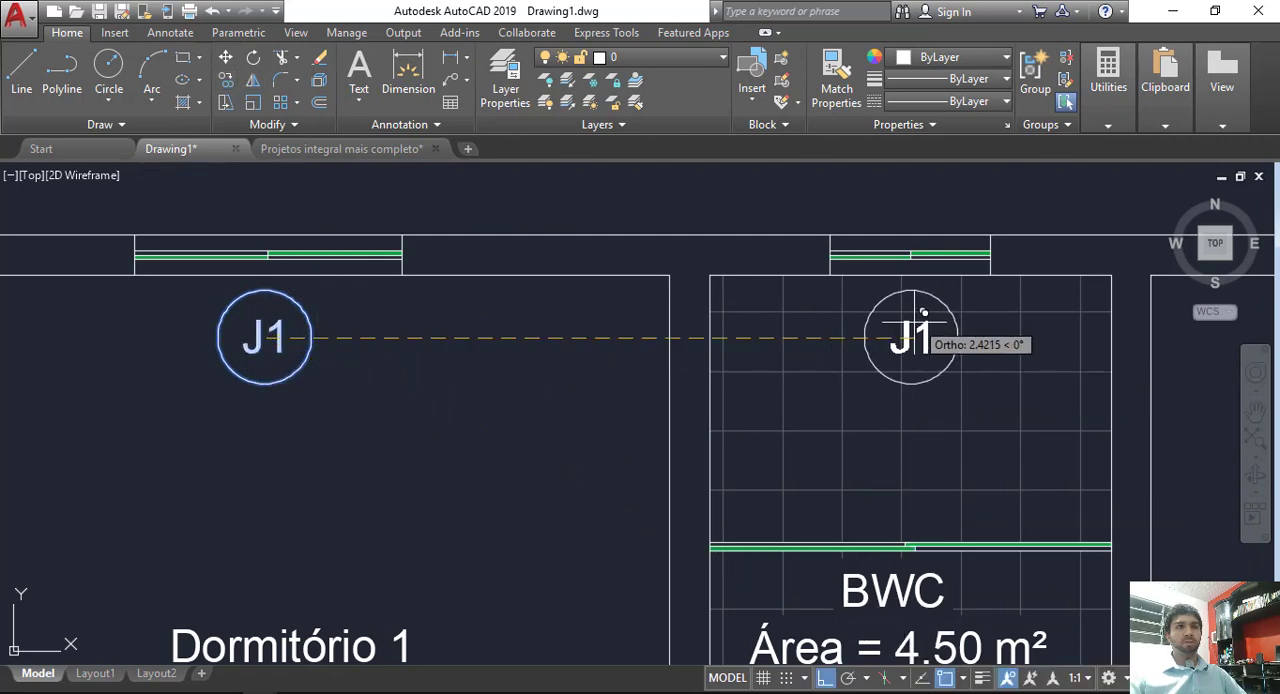
click(907, 328)
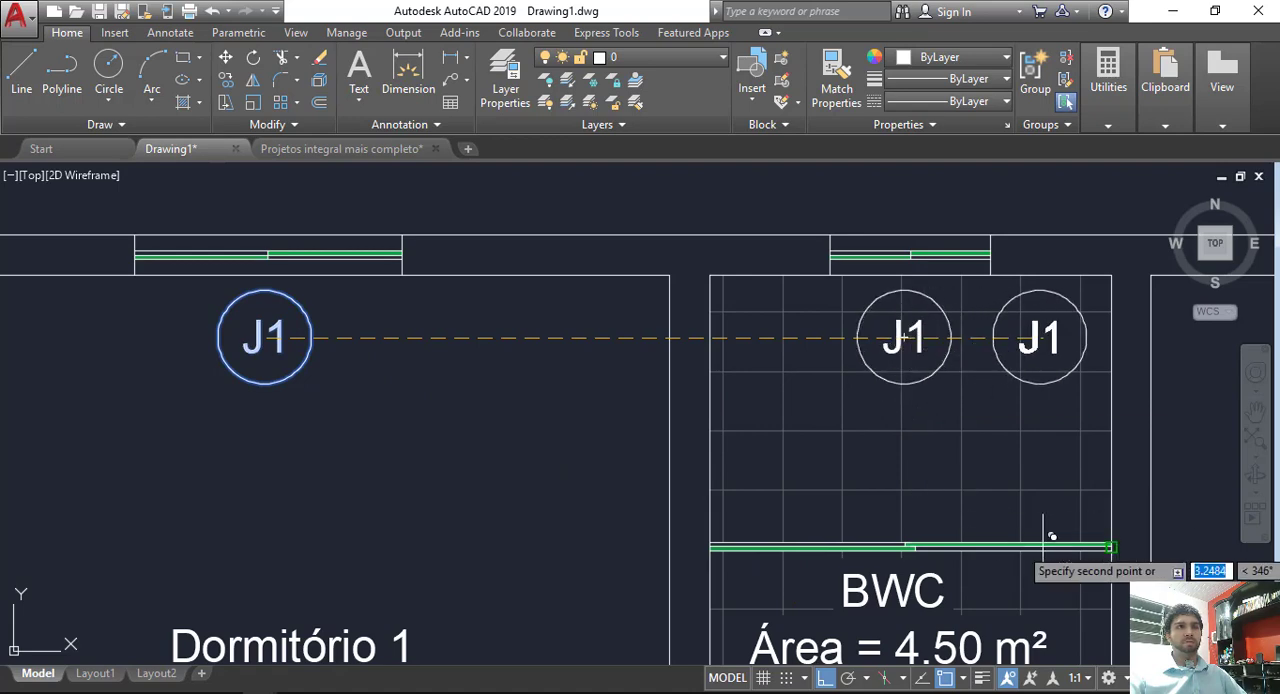
middle_drag(1054, 491, 715, 515)
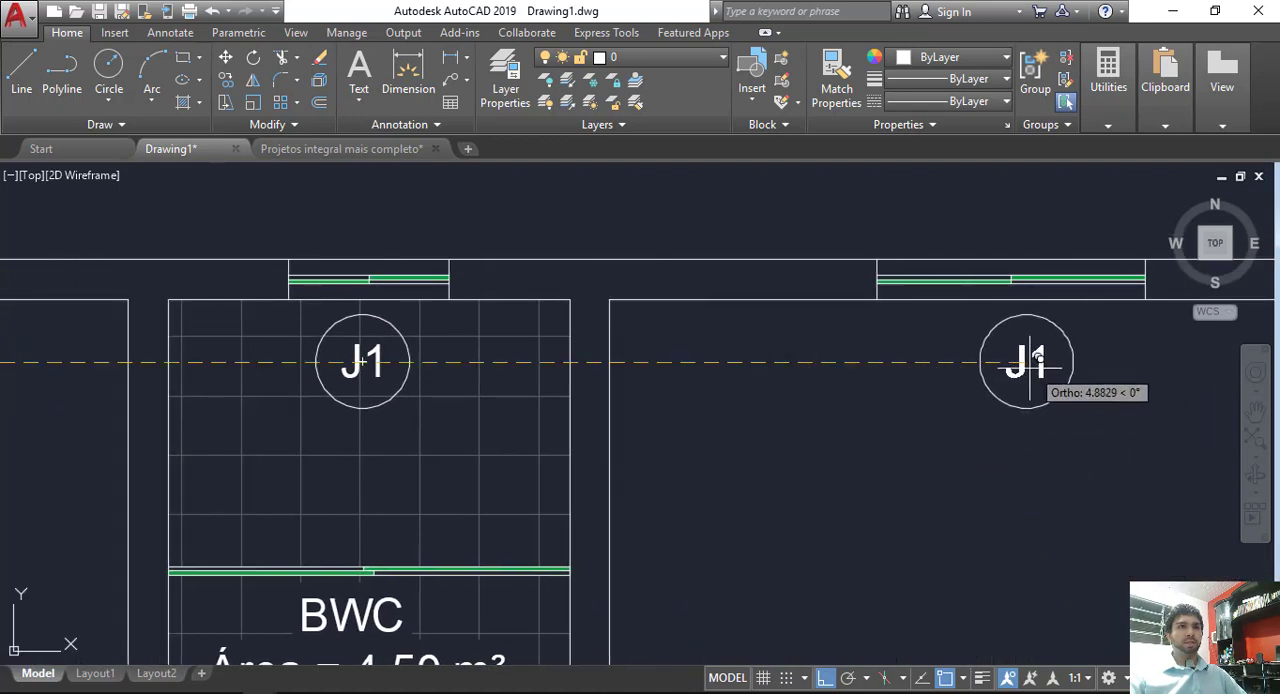
Step: Turn ortho off and copy the J1 tag to just inside the Cozinha window
scroll(850, 640, down, 3)
scroll(660, 648, up, 5)
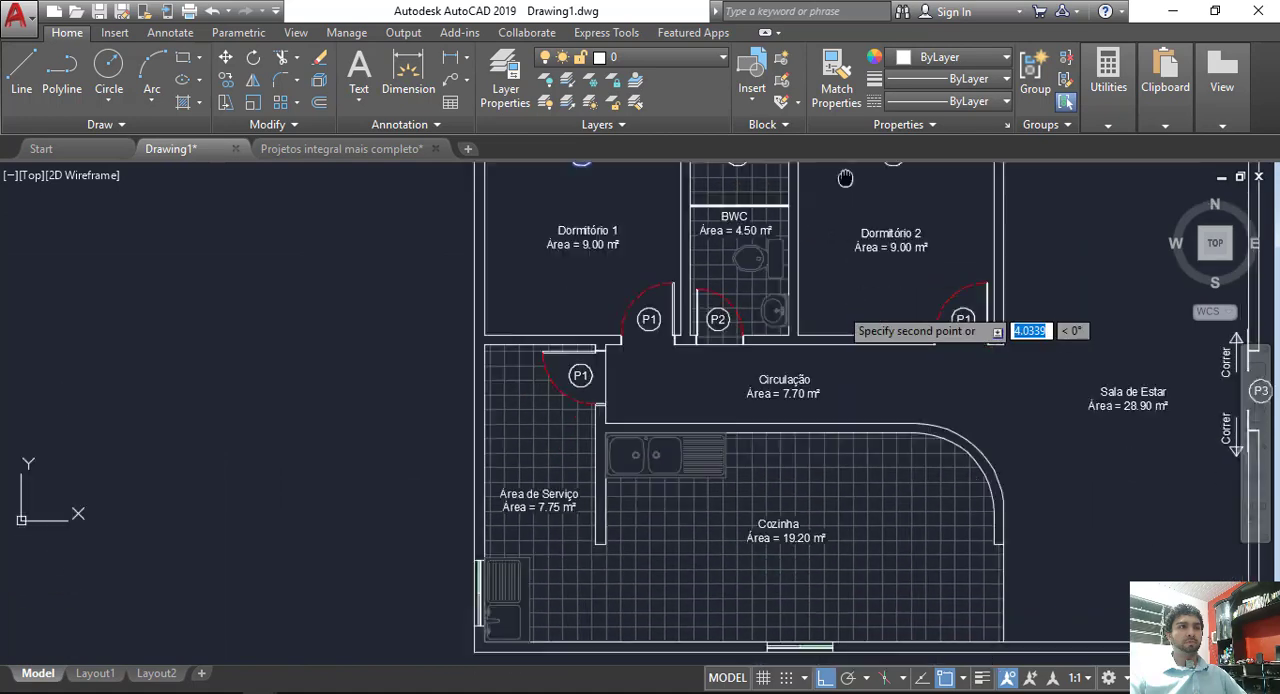
click(822, 679)
scroll(832, 590, up, 5)
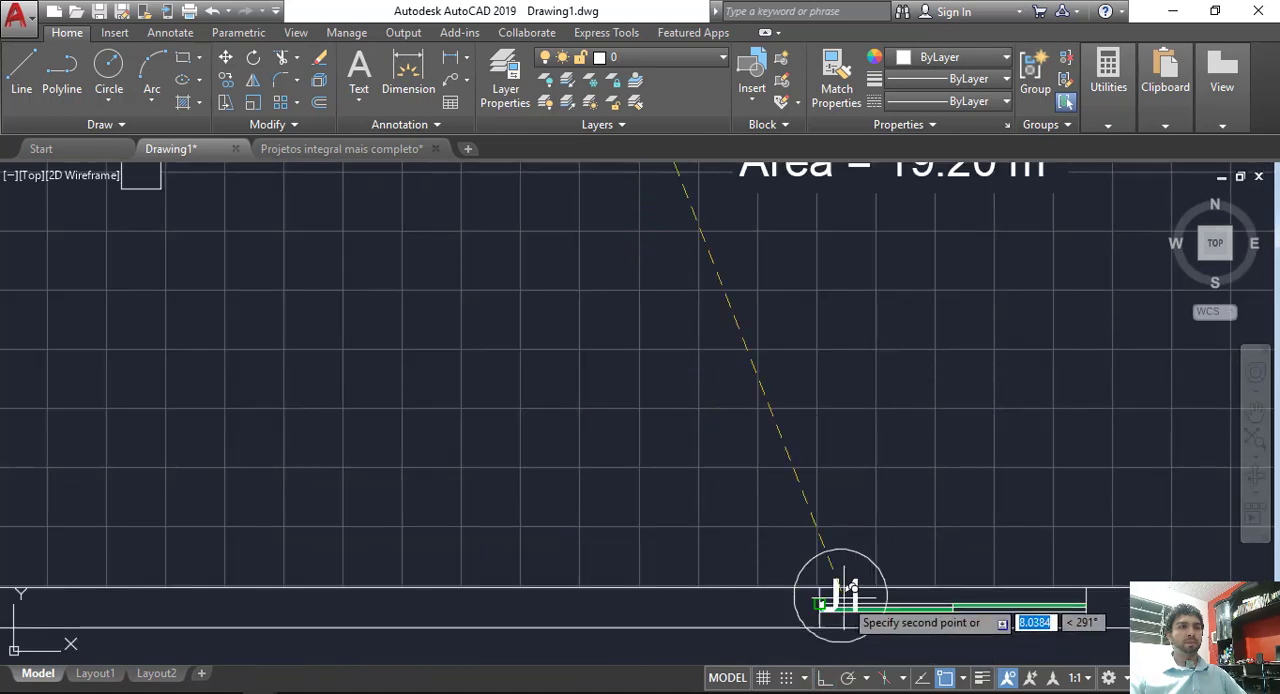
click(855, 447)
Step: Place another copy of the J1 tag just outside the Área de Serviço window
scroll(640, 480, down, 3)
scroll(630, 470, up, 5)
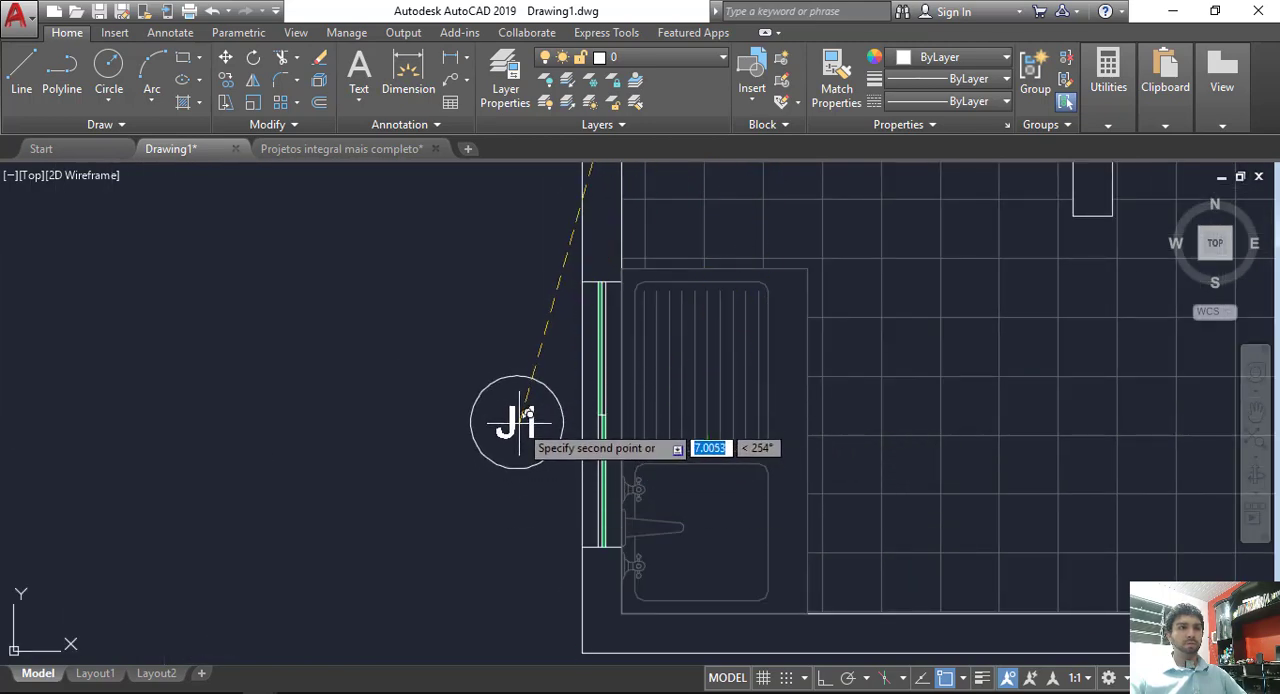
scroll(690, 500, down, 6)
middle_drag(883, 481, 624, 470)
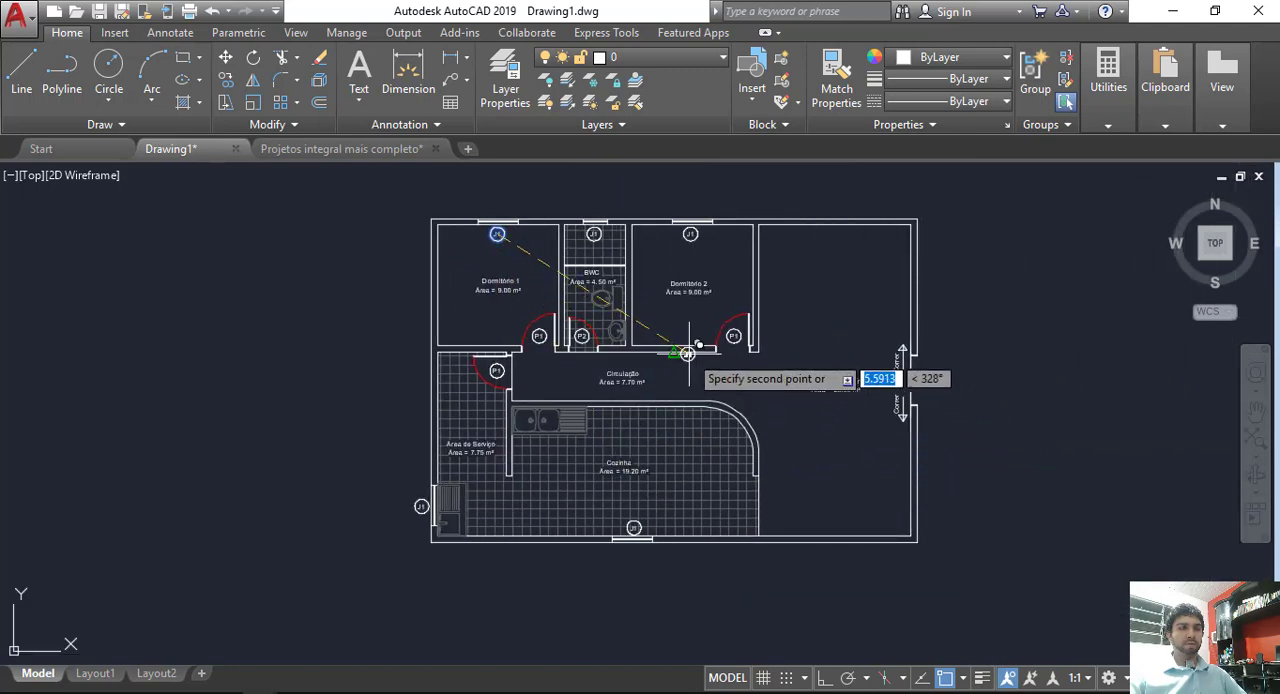
Step: End the copying and delete the tile hatch from the BWC floor
scroll(690, 285, up, 10)
scroll(690, 285, down, 6)
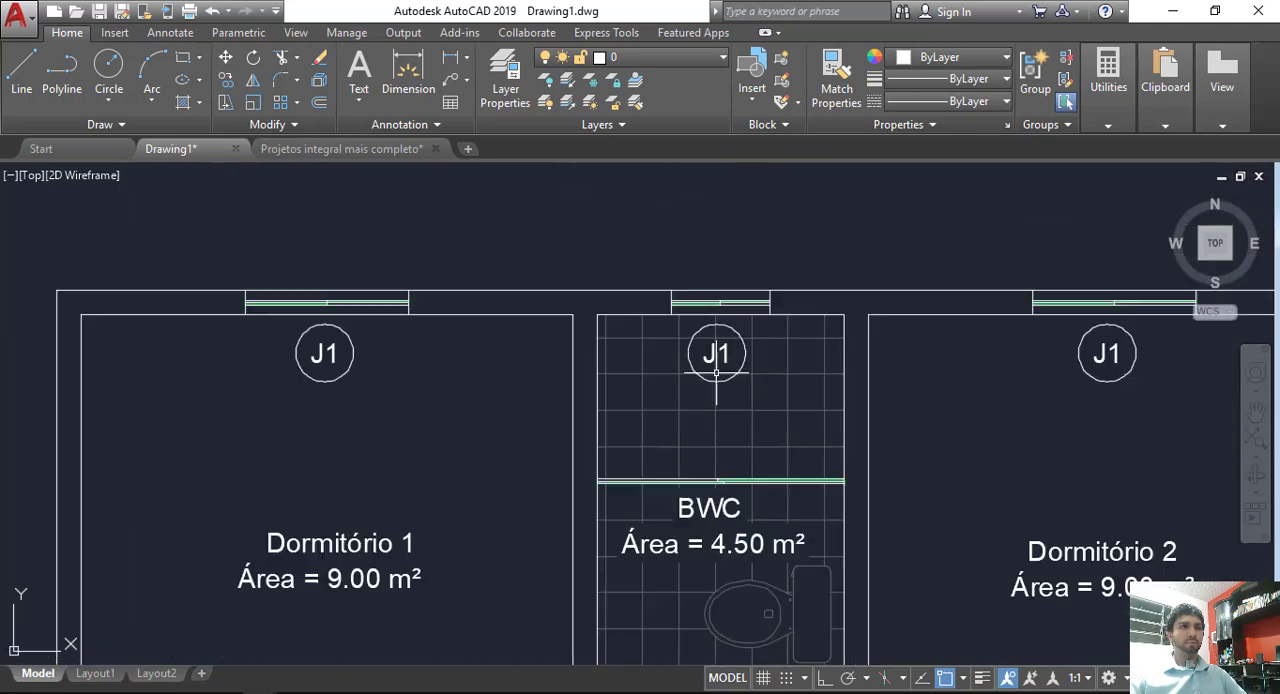
click(707, 427)
key(Delete)
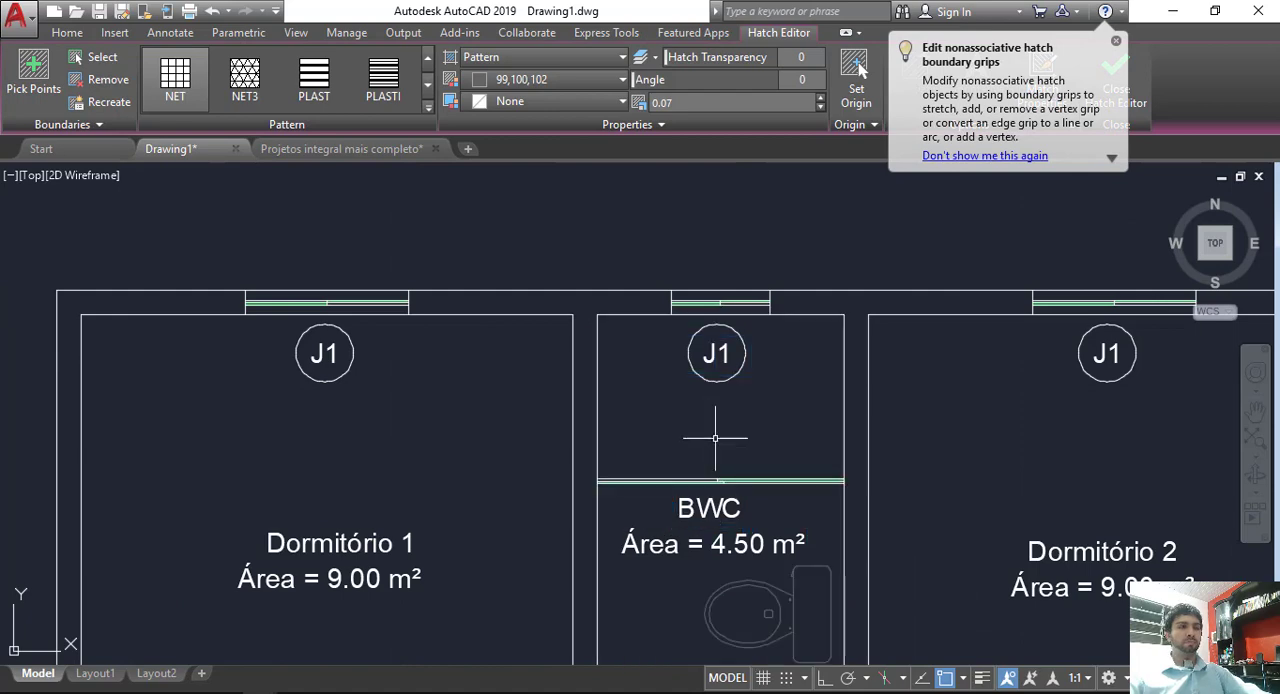
Step: Fill the whole BWC floor with a Solid hatch, including the shower area and the P2 door swing
scroll(718, 432, down, 5)
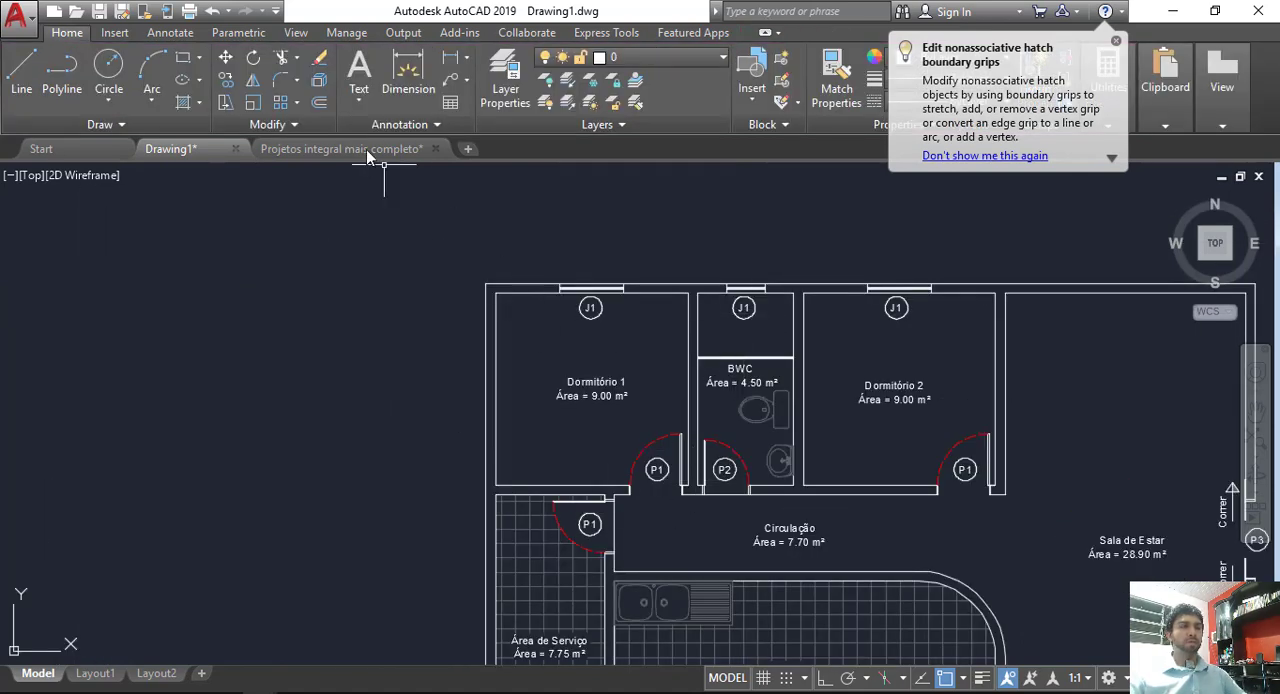
click(183, 107)
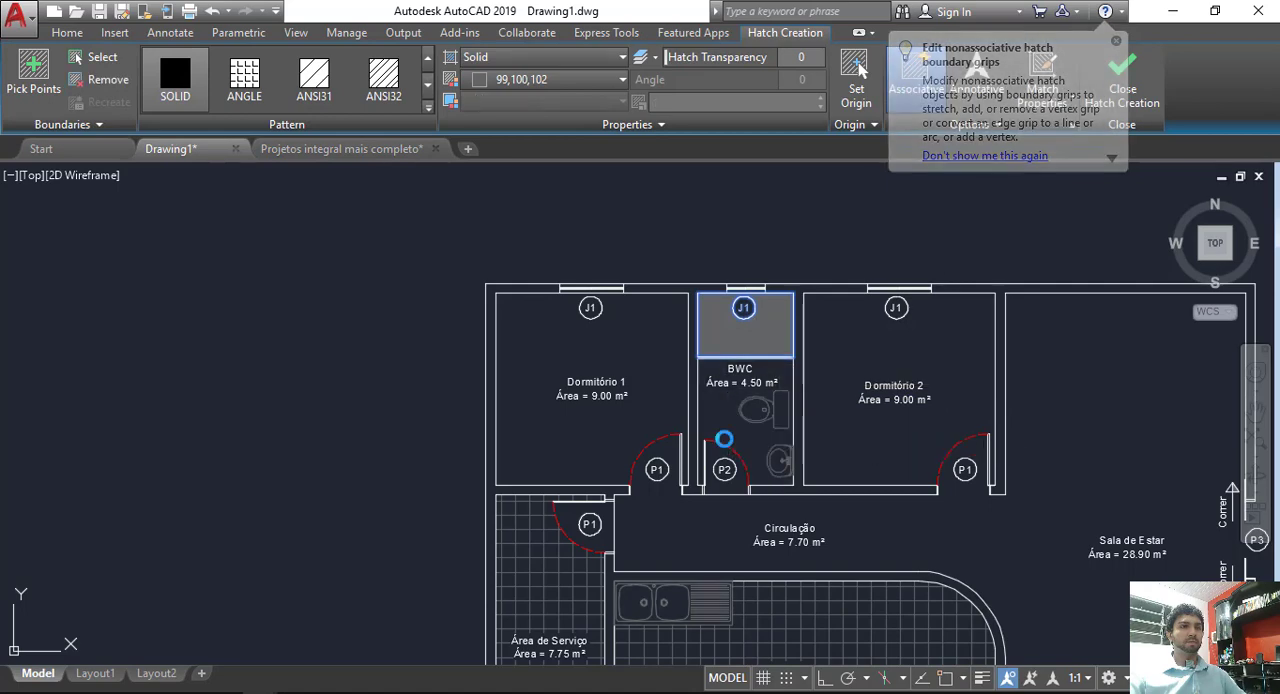
scroll(740, 445, up, 4)
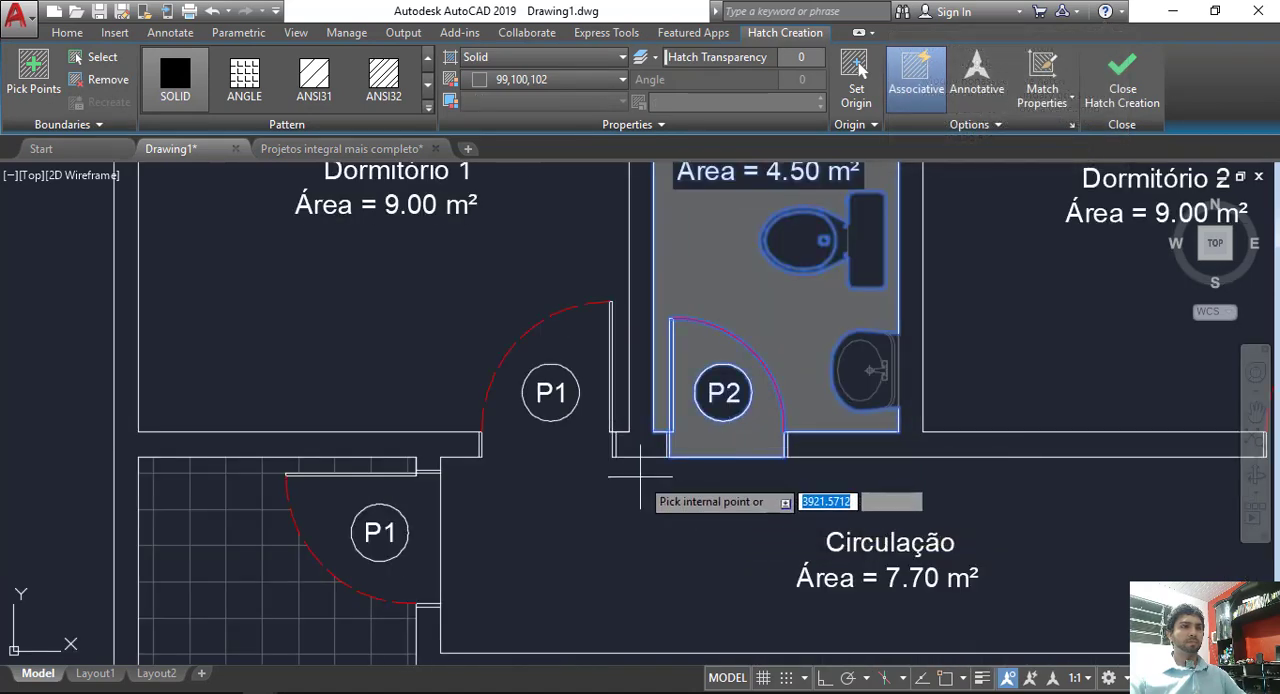
scroll(640, 480, down, 5)
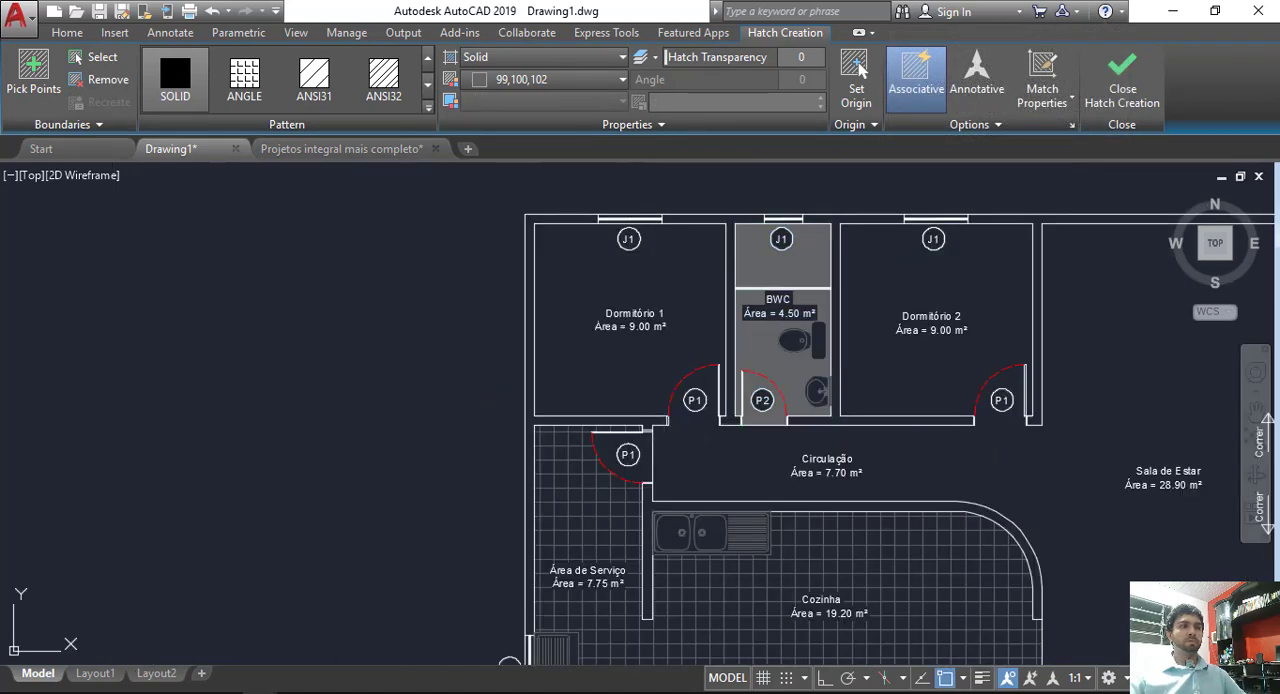
key(Return)
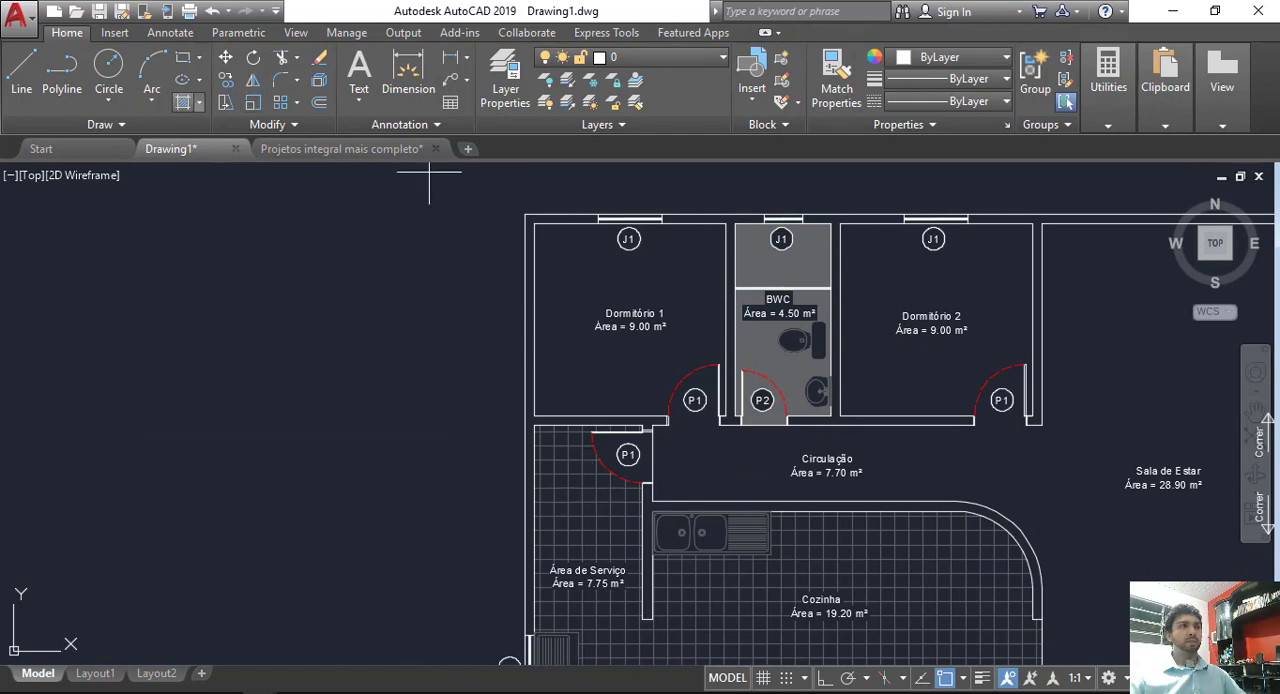
Step: Fill the Área de Serviço door swing around its P1 tag with a Solid hatch
click(177, 107)
click(620, 473)
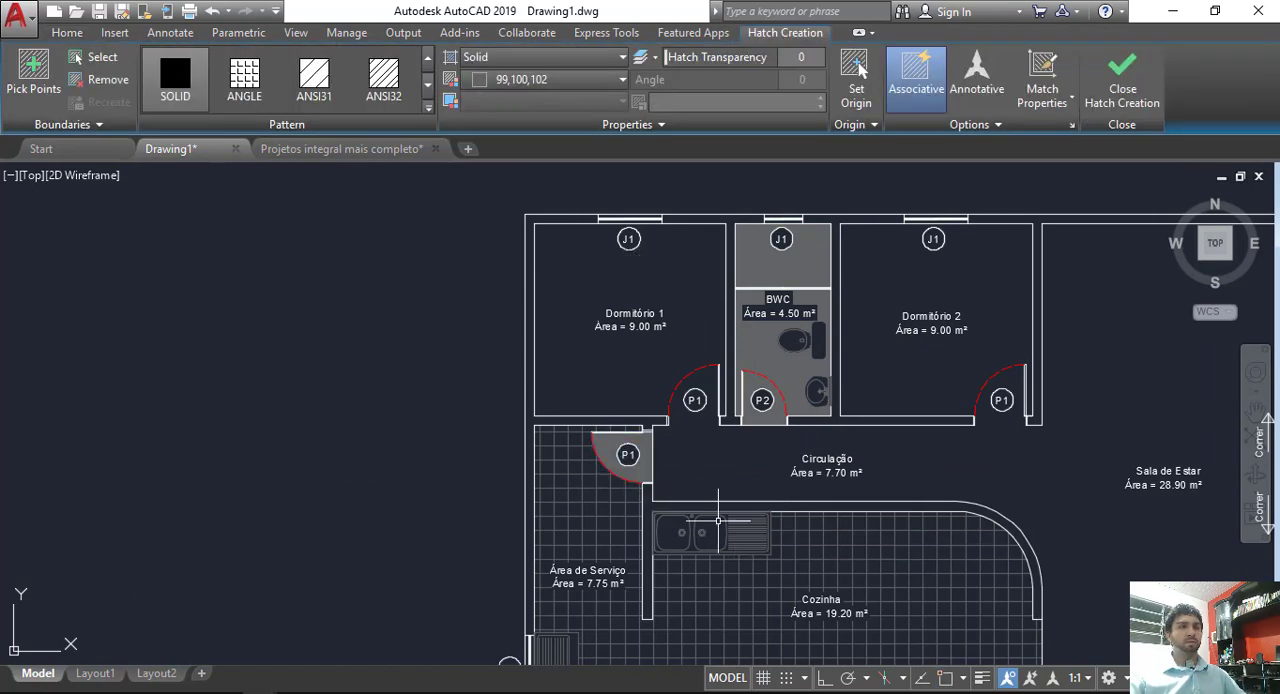
key(Return)
middle_drag(782, 541, 744, 447)
click(872, 563)
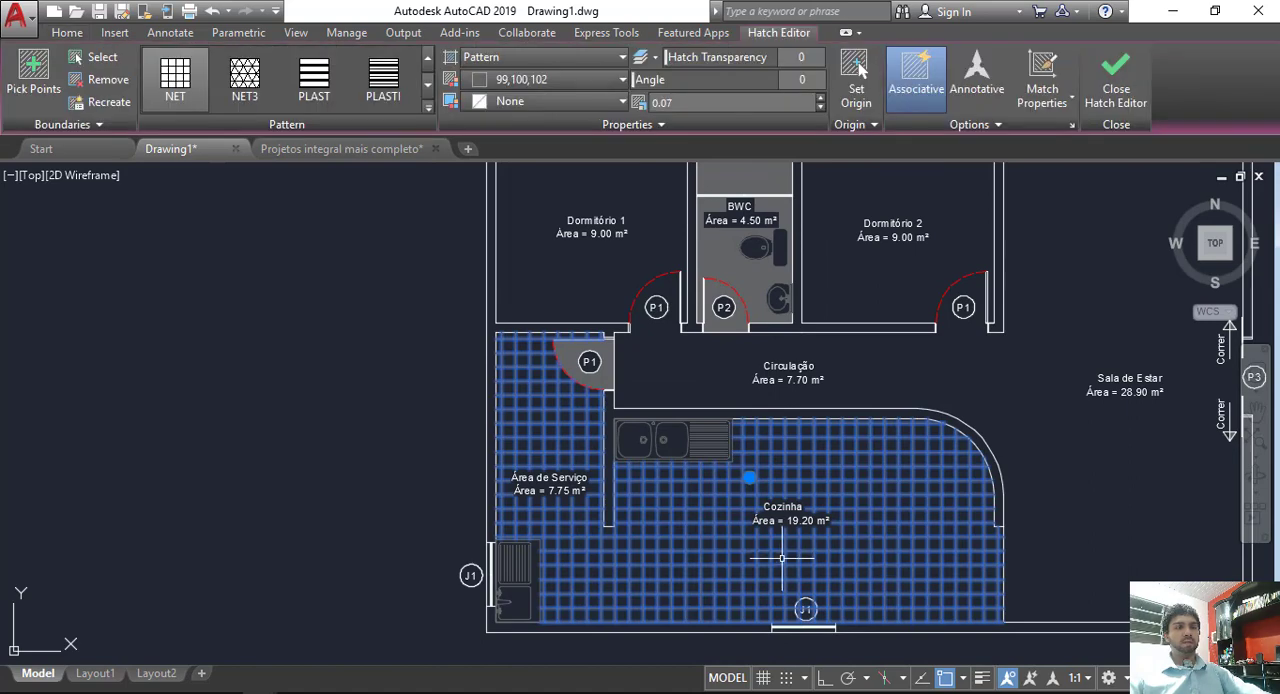
key(Delete)
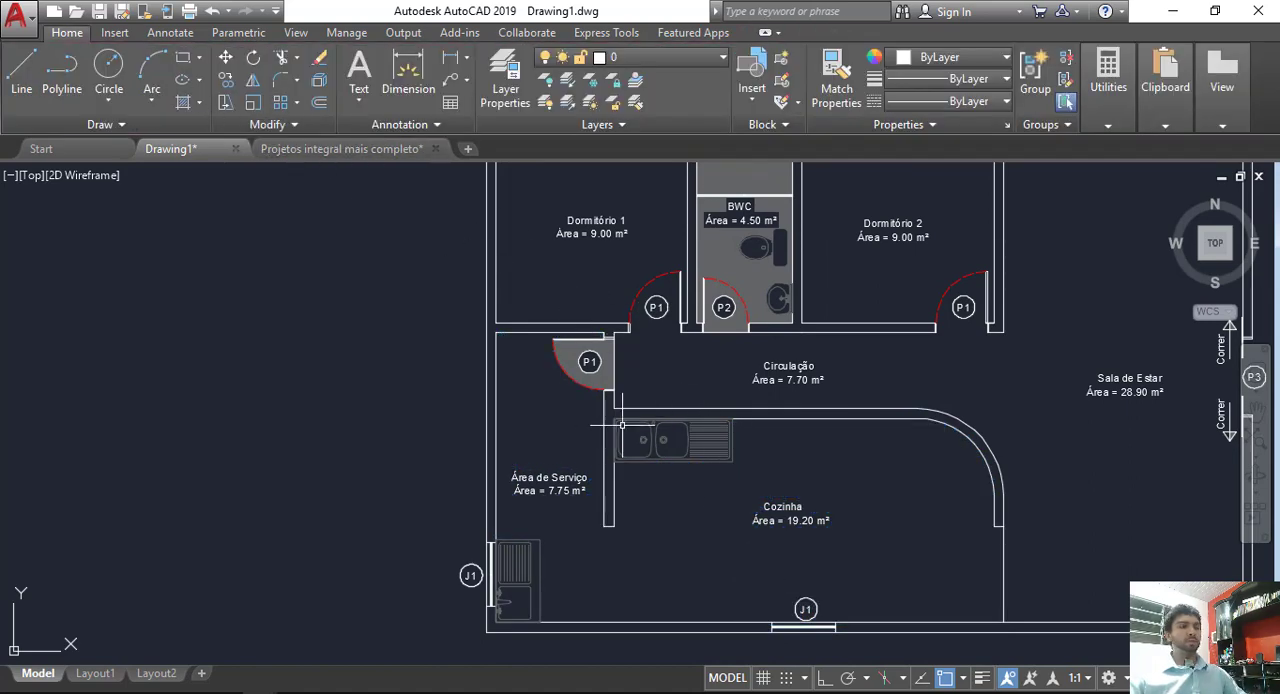
key(ctrl+z)
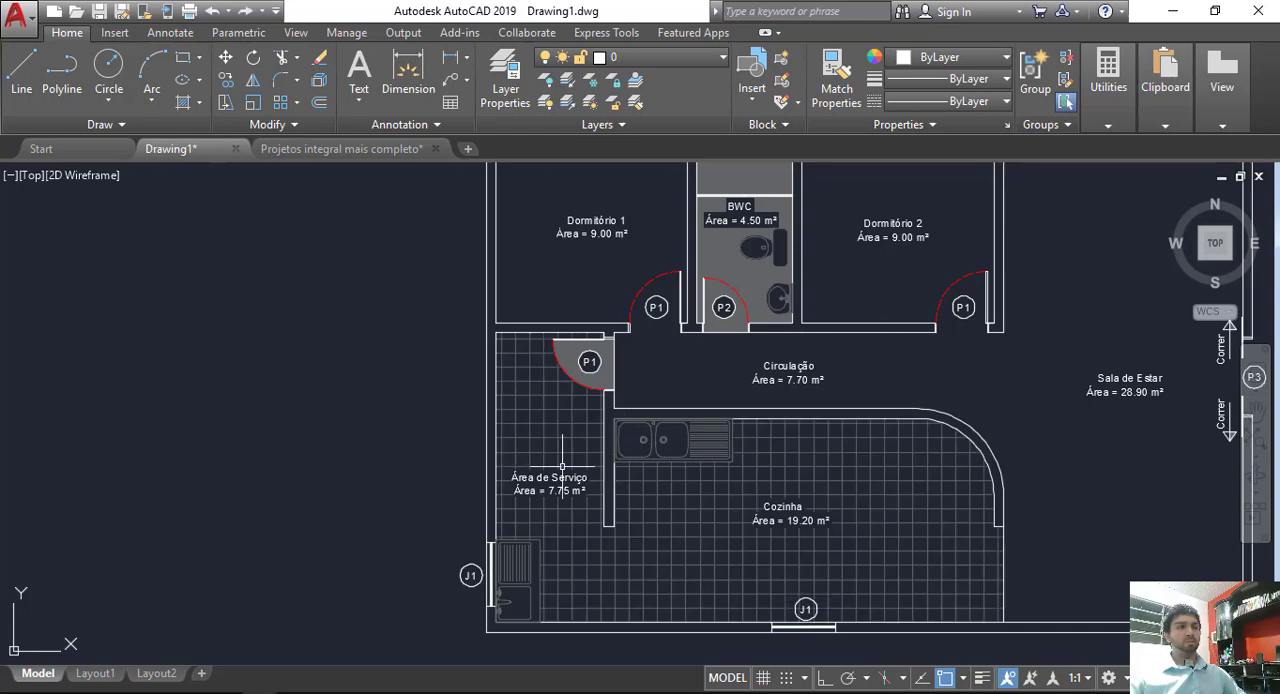
Step: Match the properties of the Cozinha tile hatch onto the solid hatches in the BWC and the P1 door swing
click(836, 78)
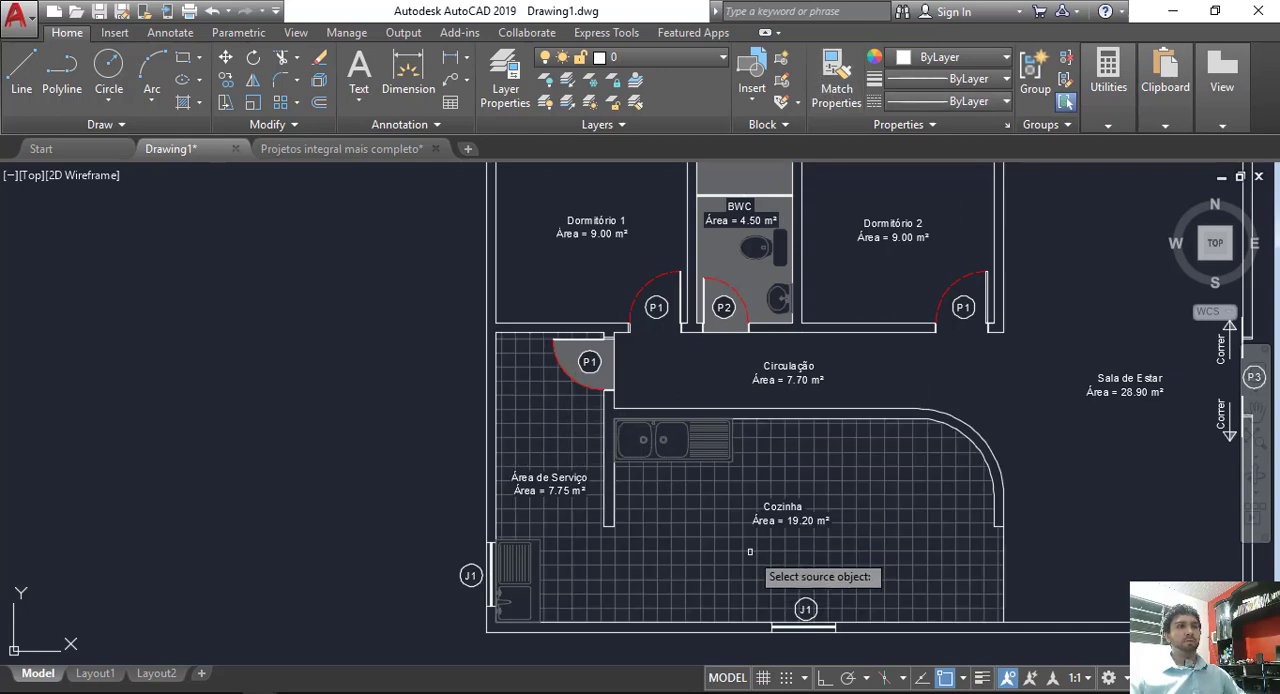
click(745, 545)
click(735, 259)
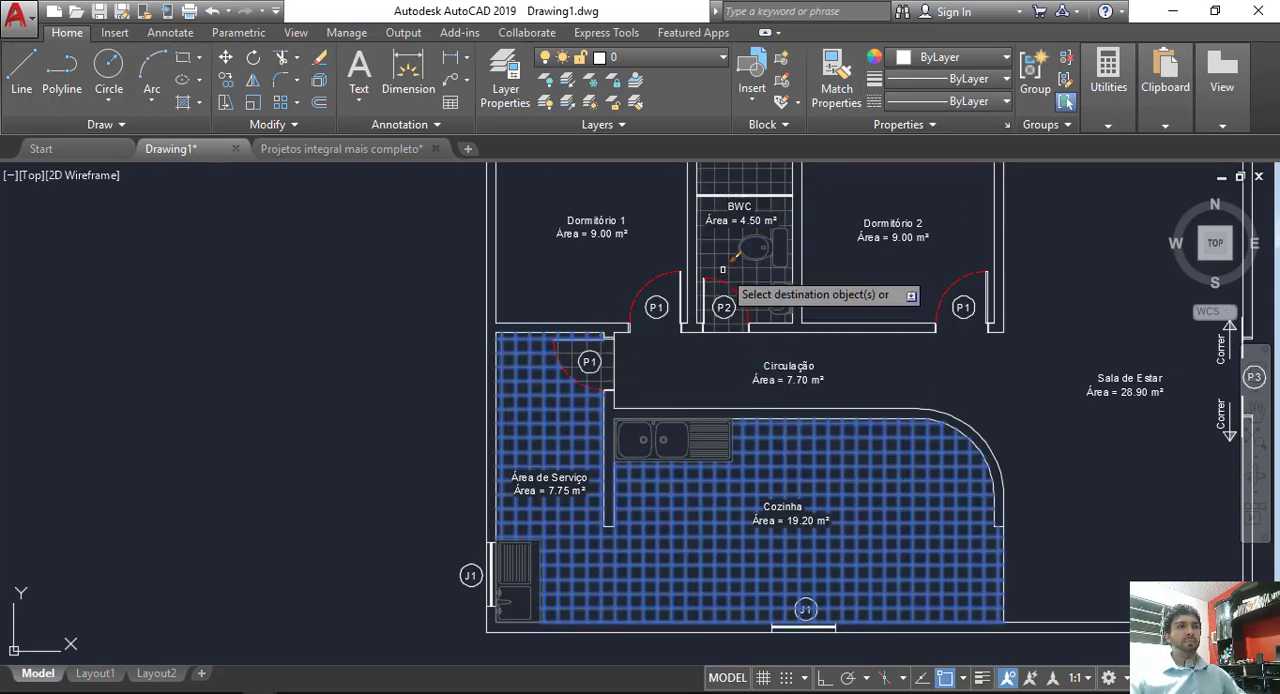
key(Return)
Step: Delete the Cozinha and Área de Serviço tile hatch and refill that floor with a Solid hatch
click(714, 511)
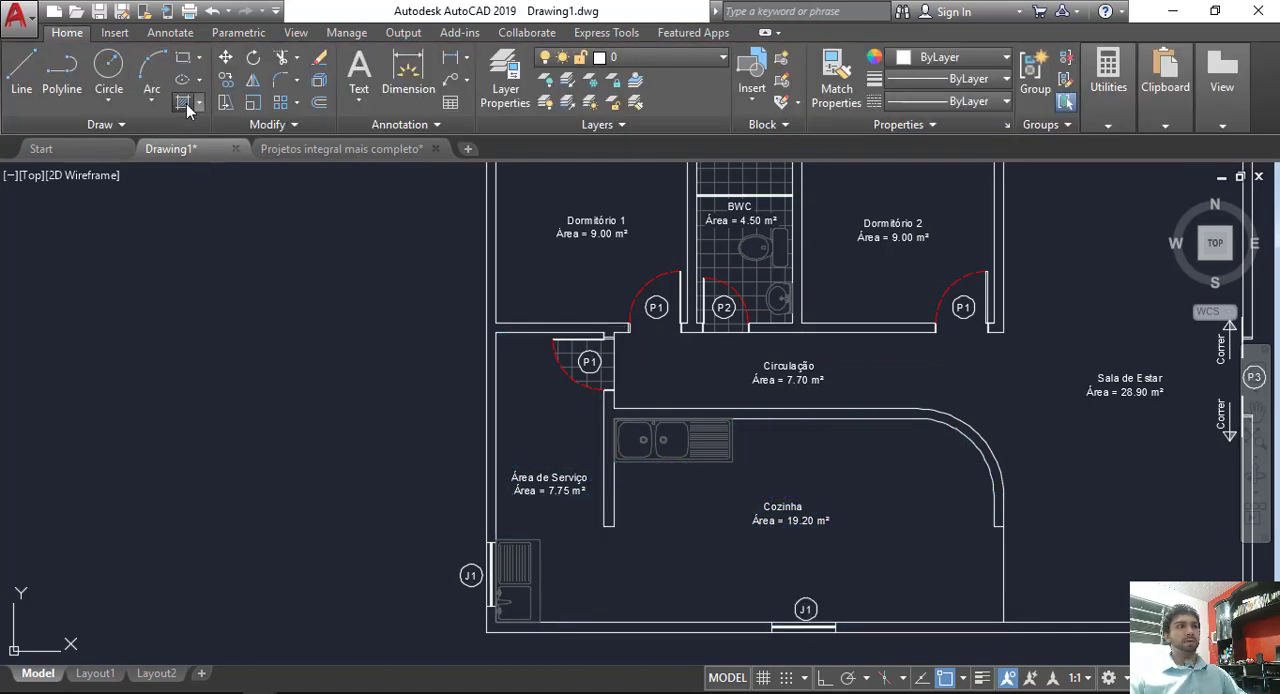
click(188, 106)
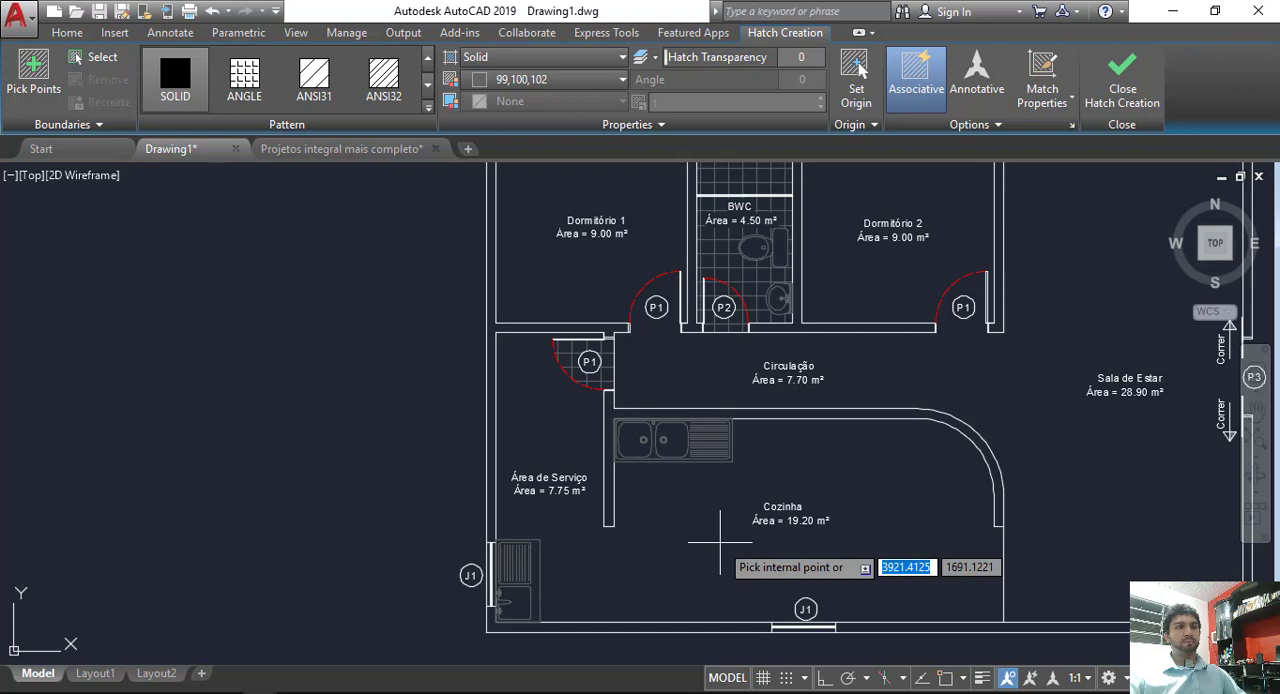
click(720, 541)
key(Return)
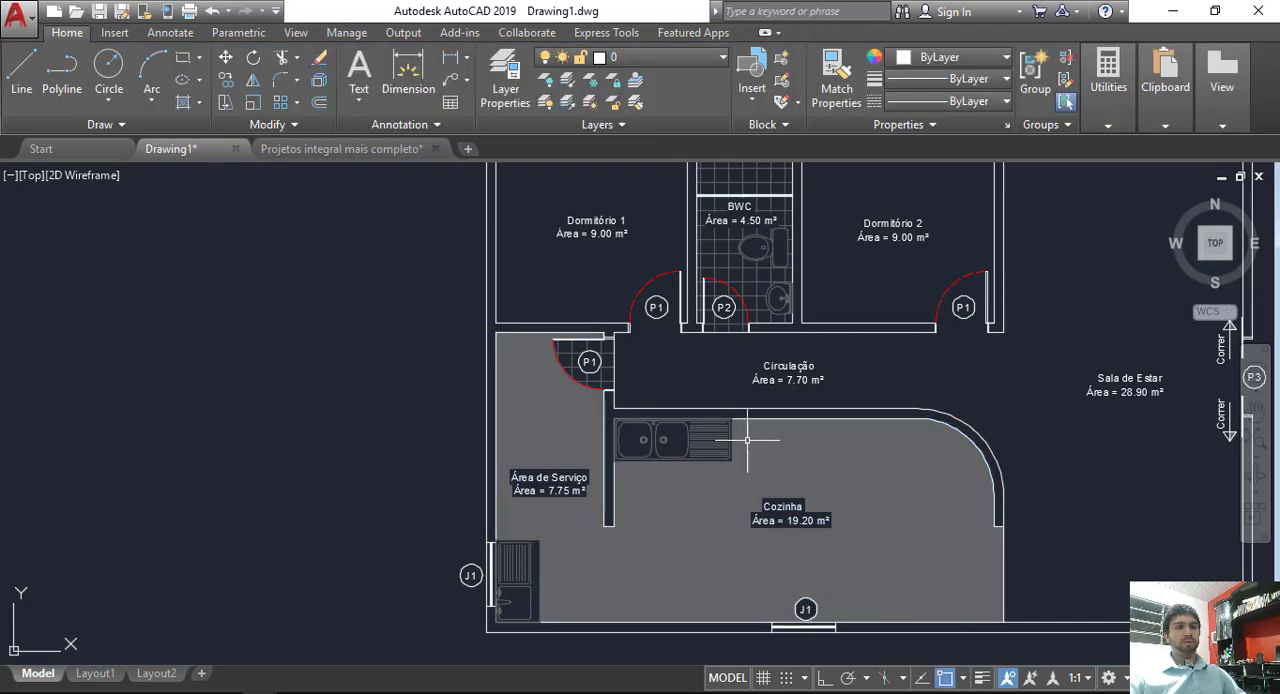
Step: Match the properties of the BWC tile hatch onto the solid hatch in the Cozinha and Área de Serviço
click(836, 78)
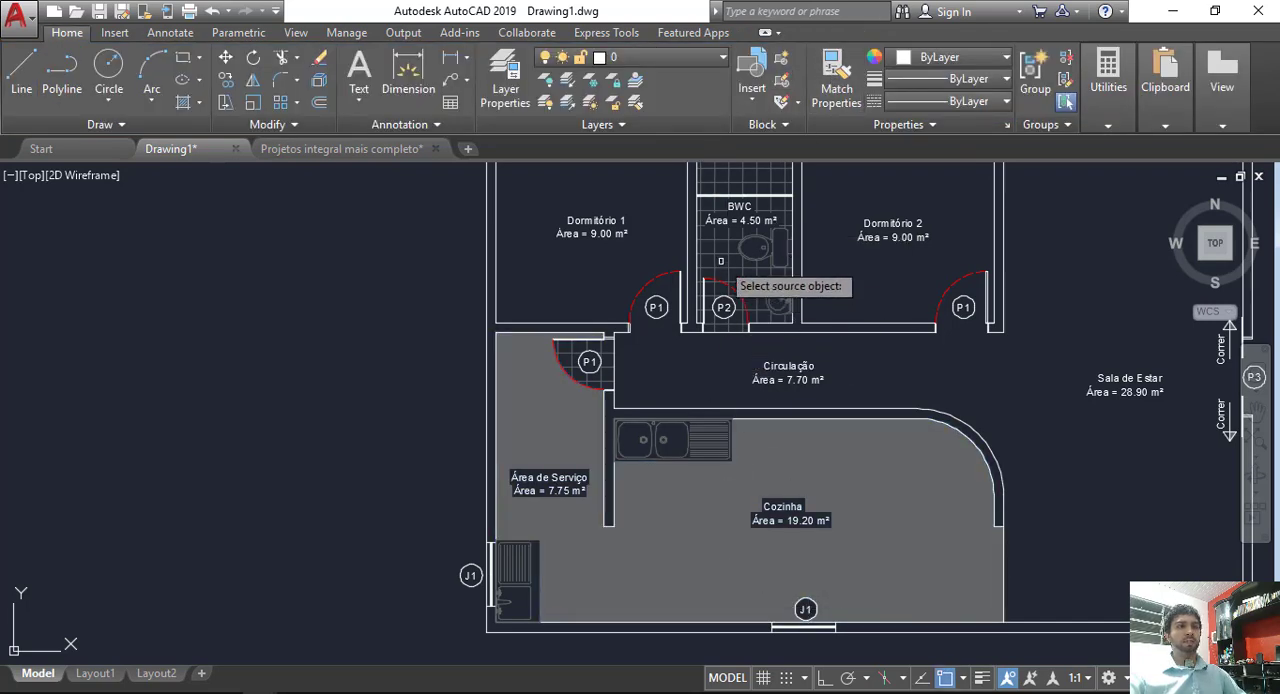
click(731, 247)
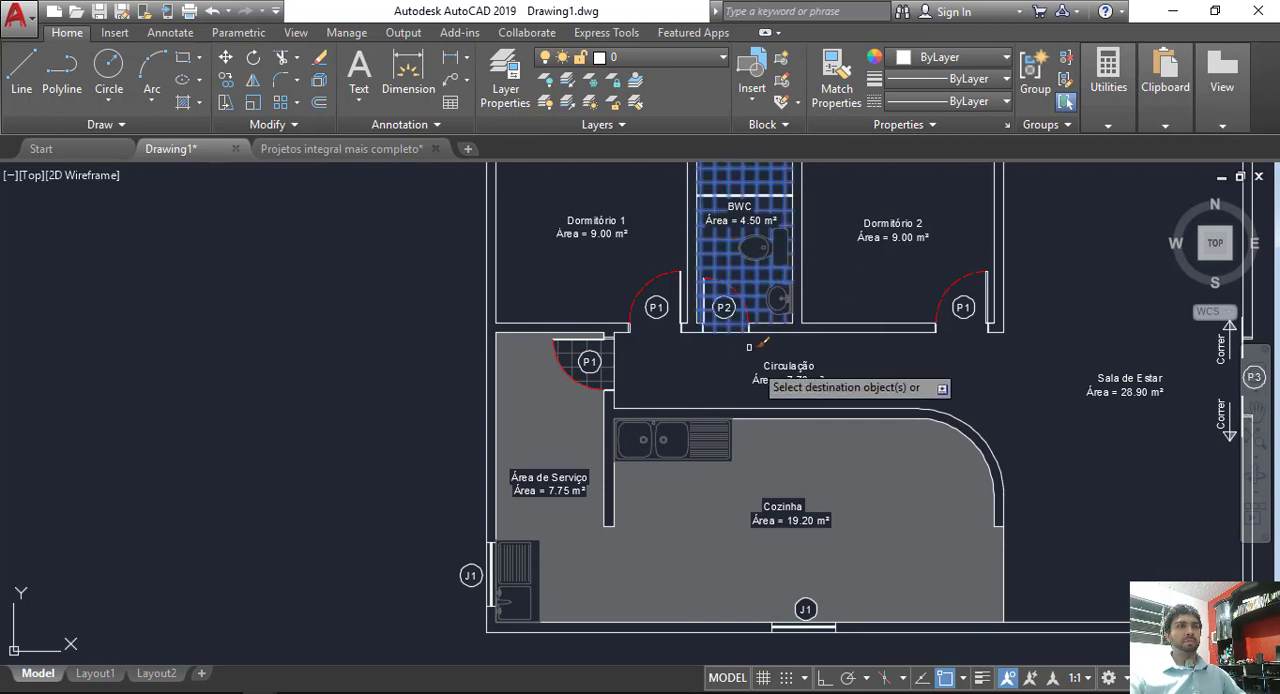
click(800, 480)
key(Return)
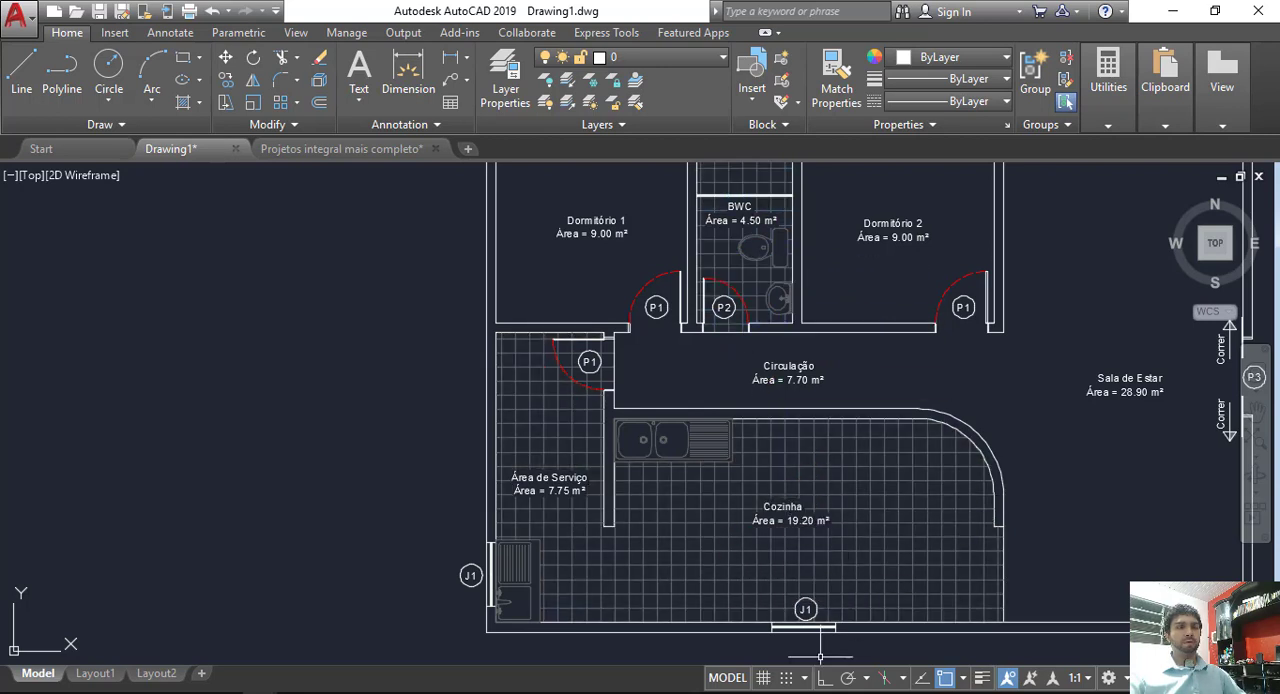
Step: Examine the door and window tags and the redone hatch around them in the Cozinha, Área de Serviço and BWC
scroll(820, 655, up, 10)
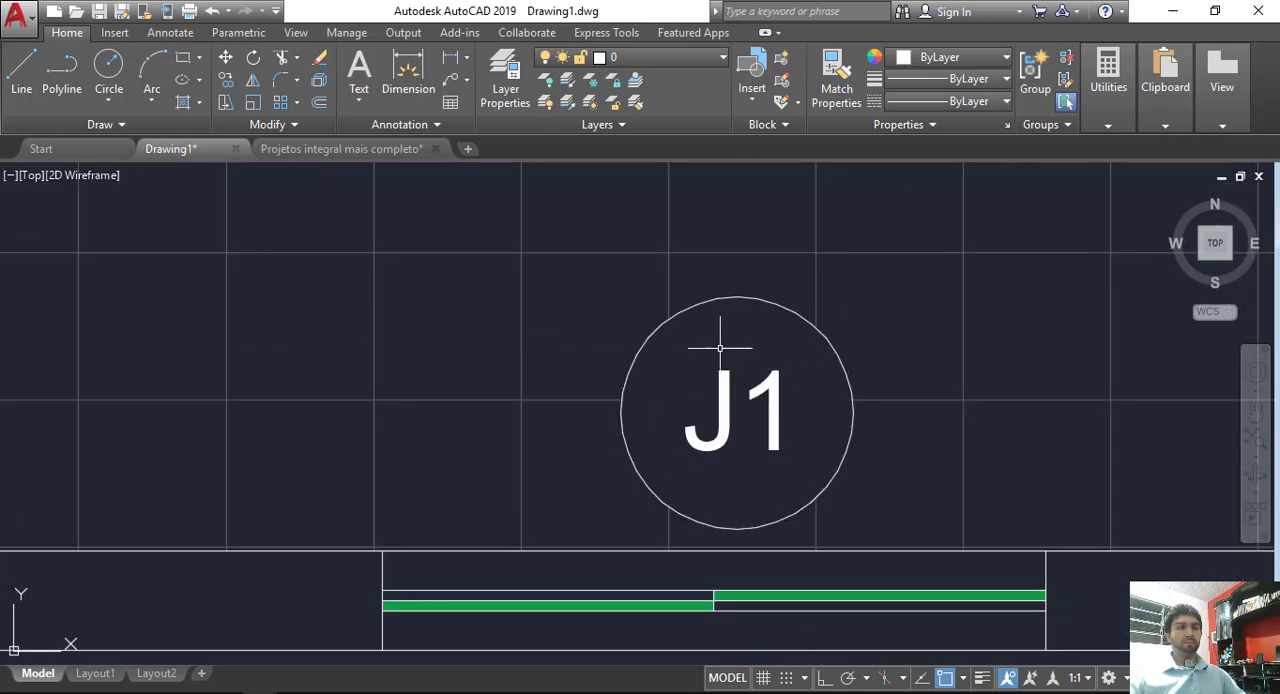
scroll(720, 348, down, 6)
scroll(614, 388, up, 7)
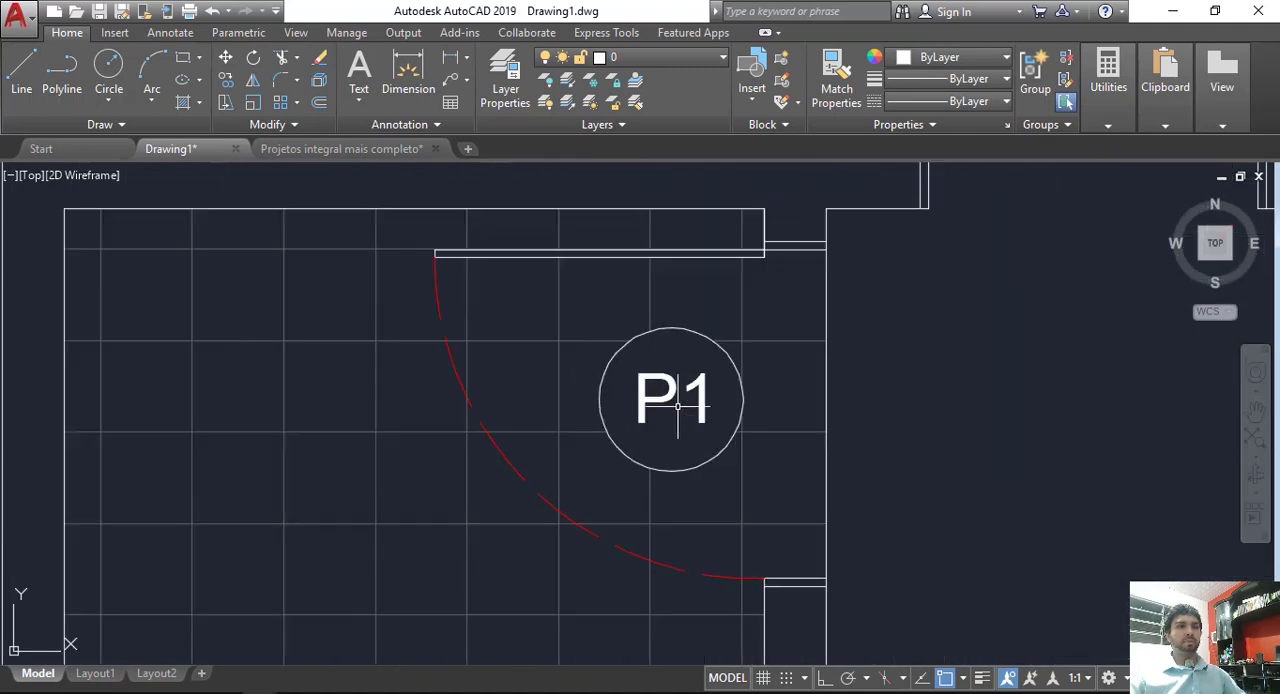
scroll(678, 406, down, 6)
middle_drag(736, 384, 569, 480)
mouse_move(734, 349)
middle_down()
mouse_move(691, 463)
mouse_move(711, 460)
middle_up()
scroll(770, 255, up, 2)
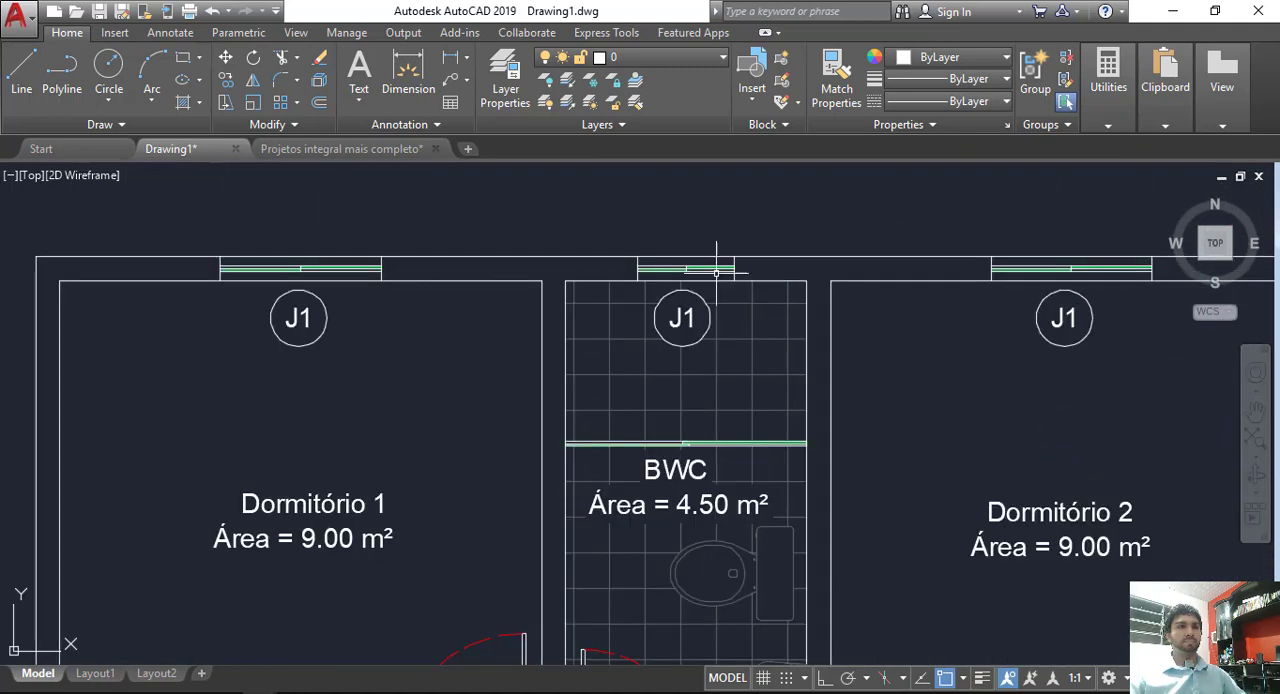
scroll(716, 268, up, 3)
scroll(611, 246, down, 5)
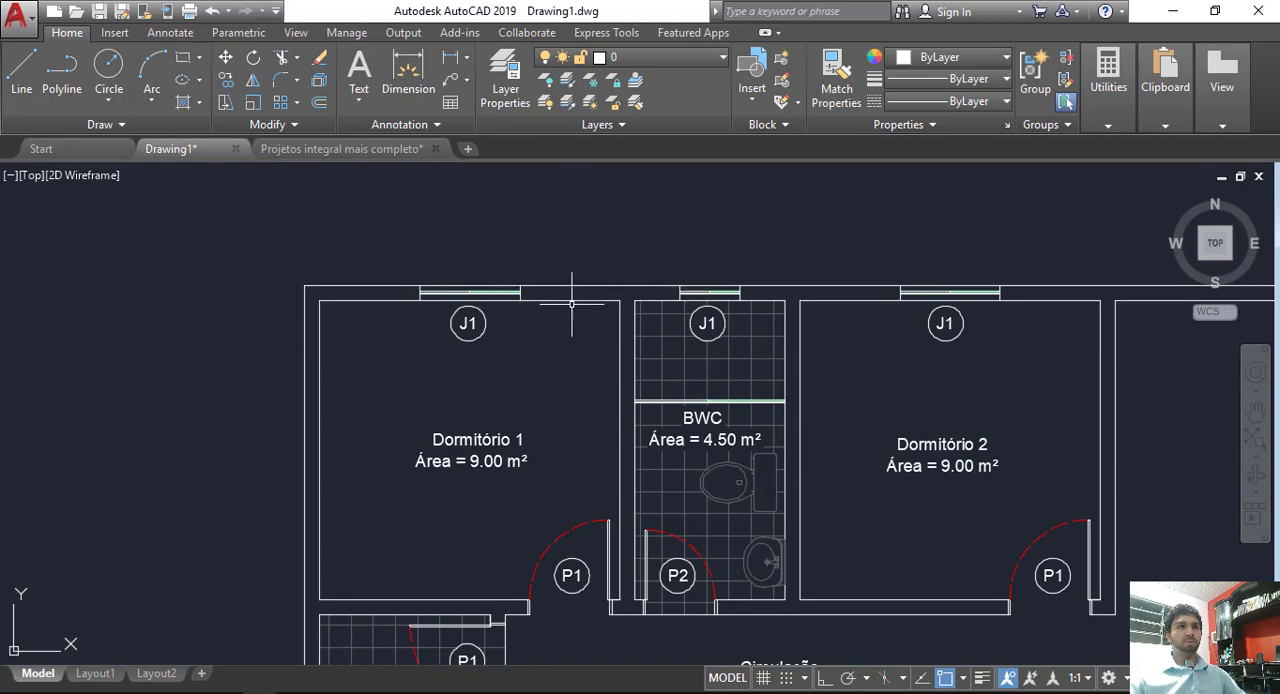
Step: Change the text of the BWC window tag to J2
scroll(689, 323, up, 5)
double_click(768, 335)
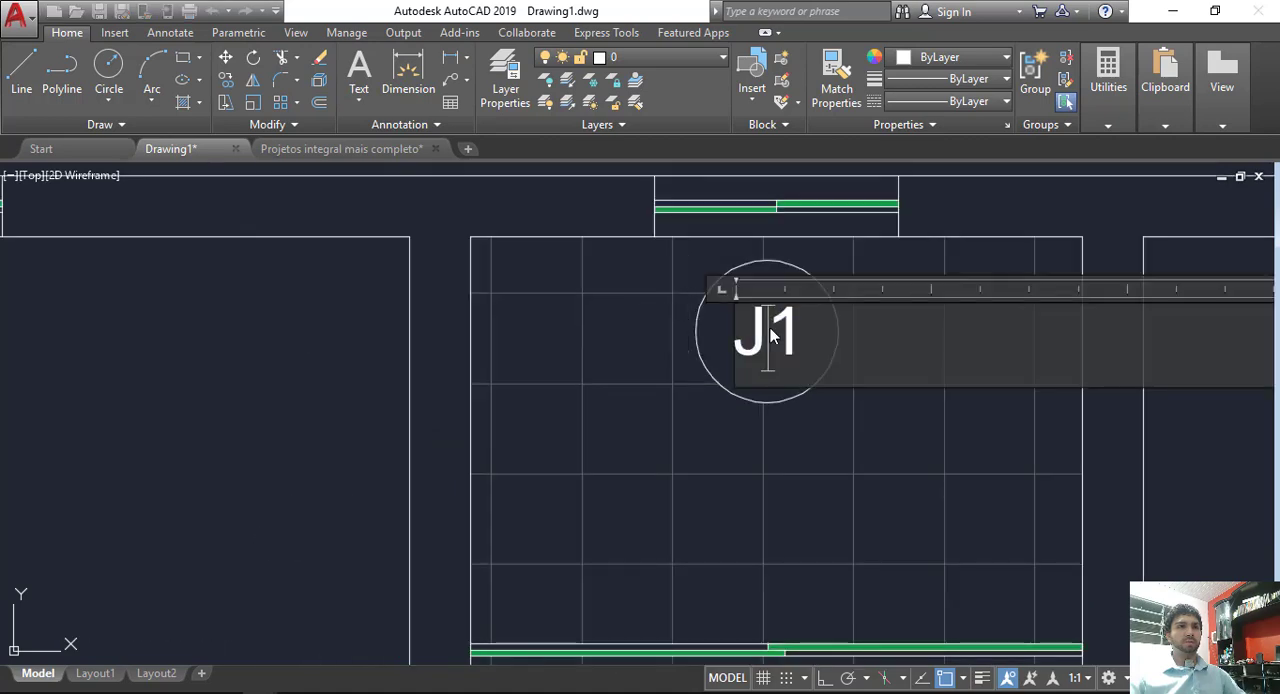
drag(770, 337, 800, 340)
text(2)
click(1005, 435)
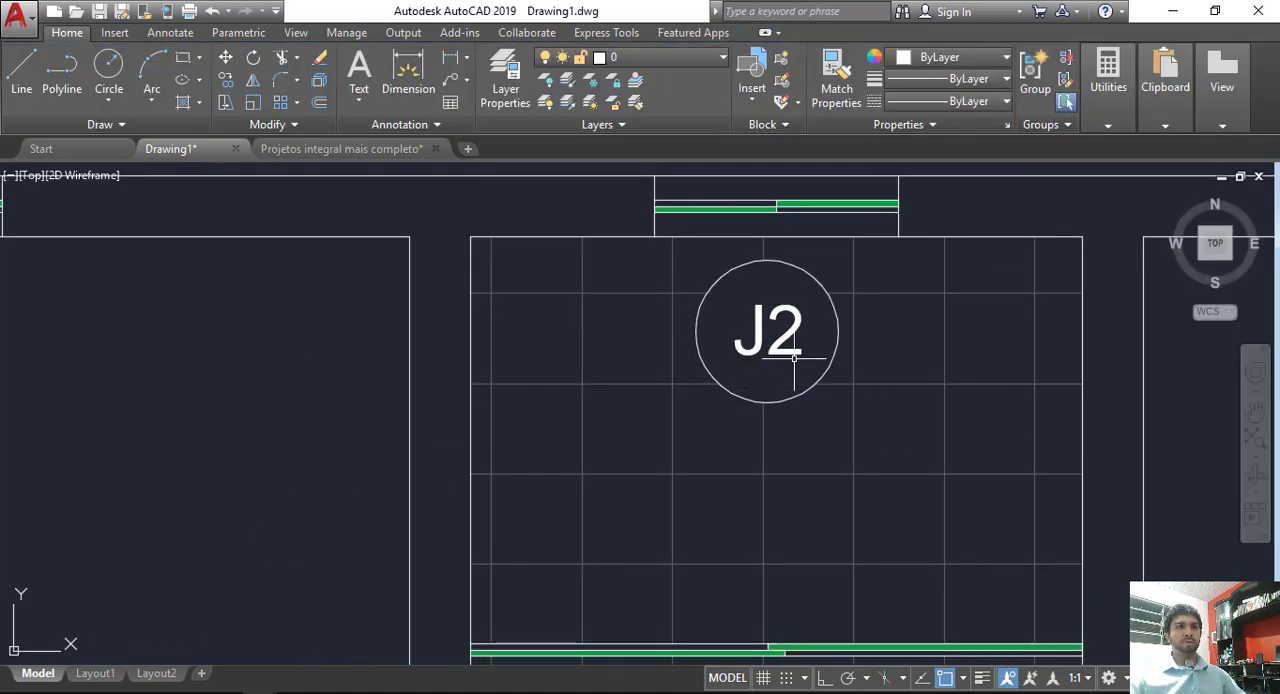
scroll(808, 363, down, 5)
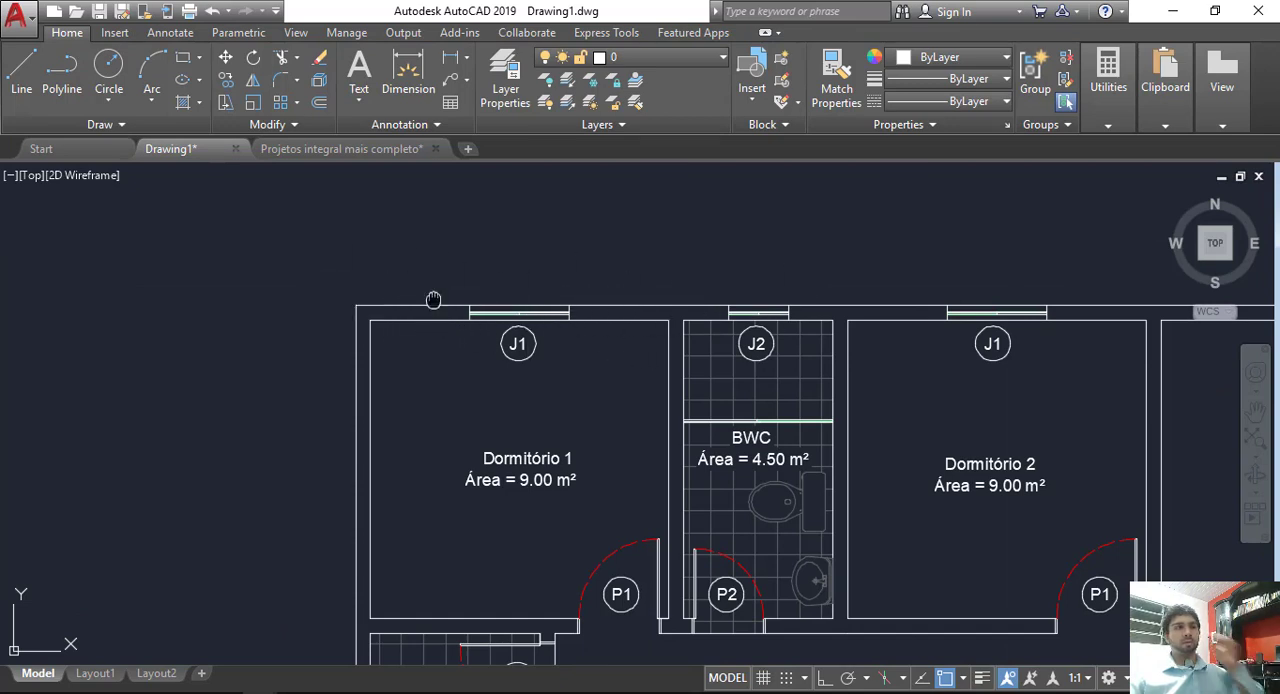
middle_drag(434, 300, 503, 320)
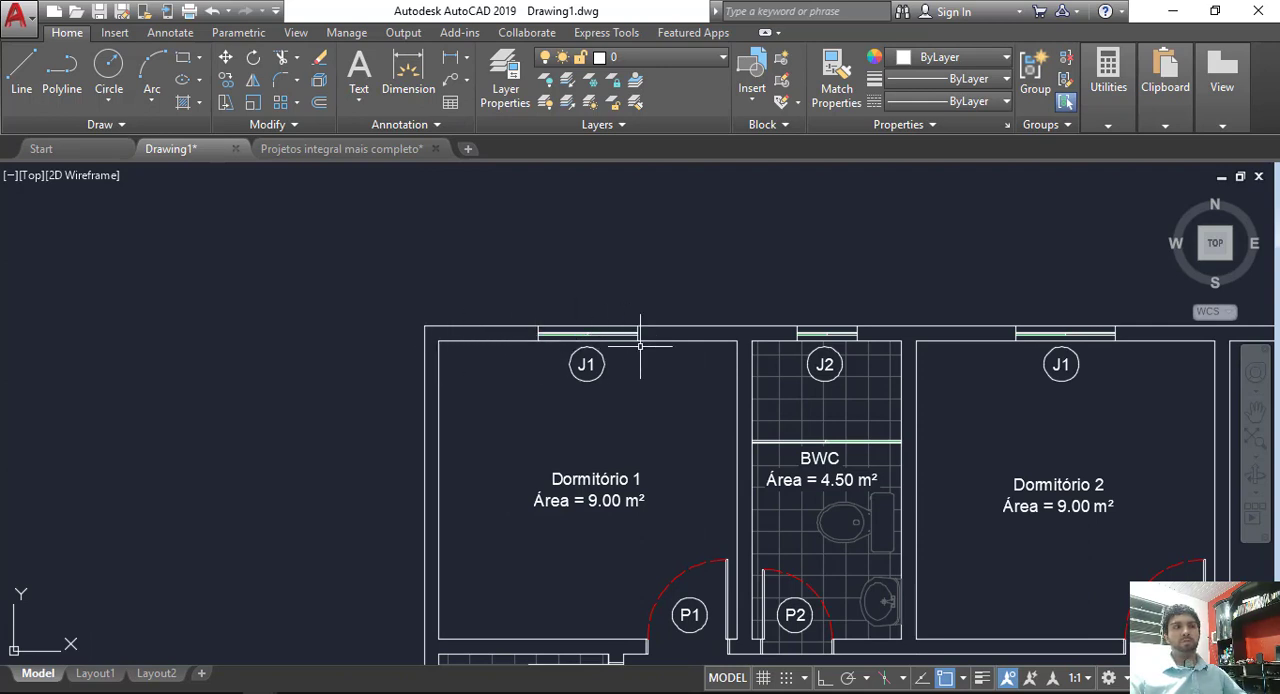
click(522, 297)
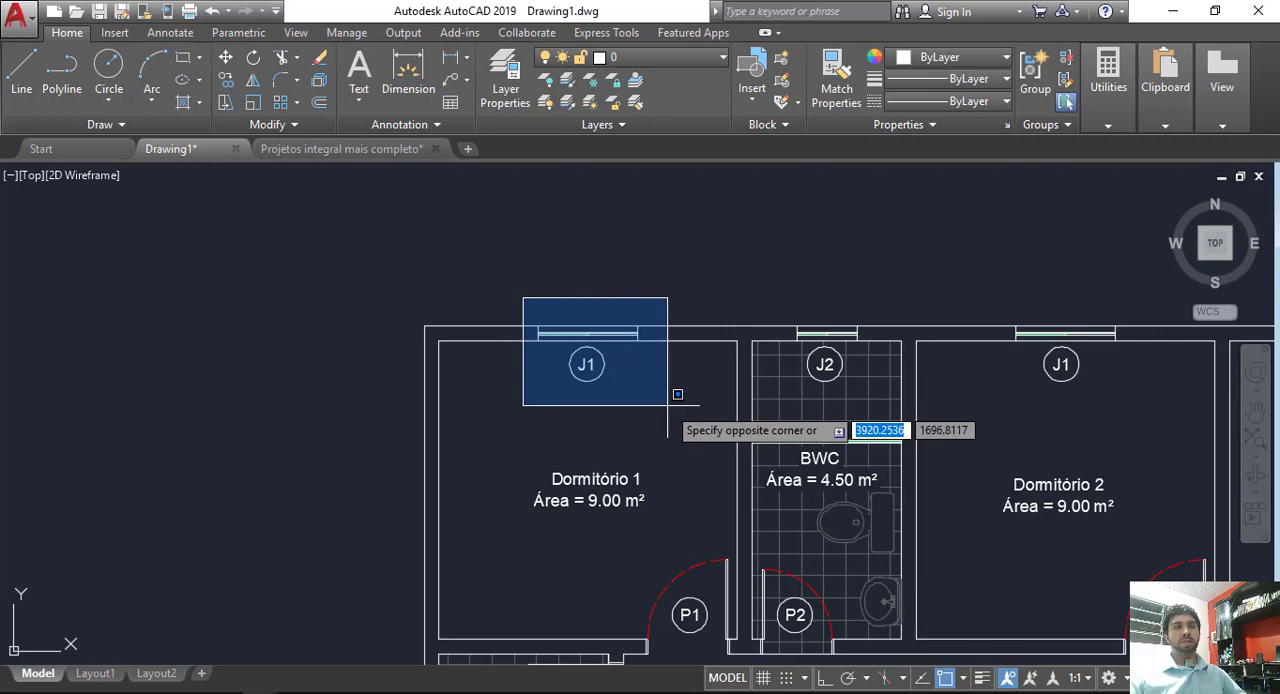
click(590, 330)
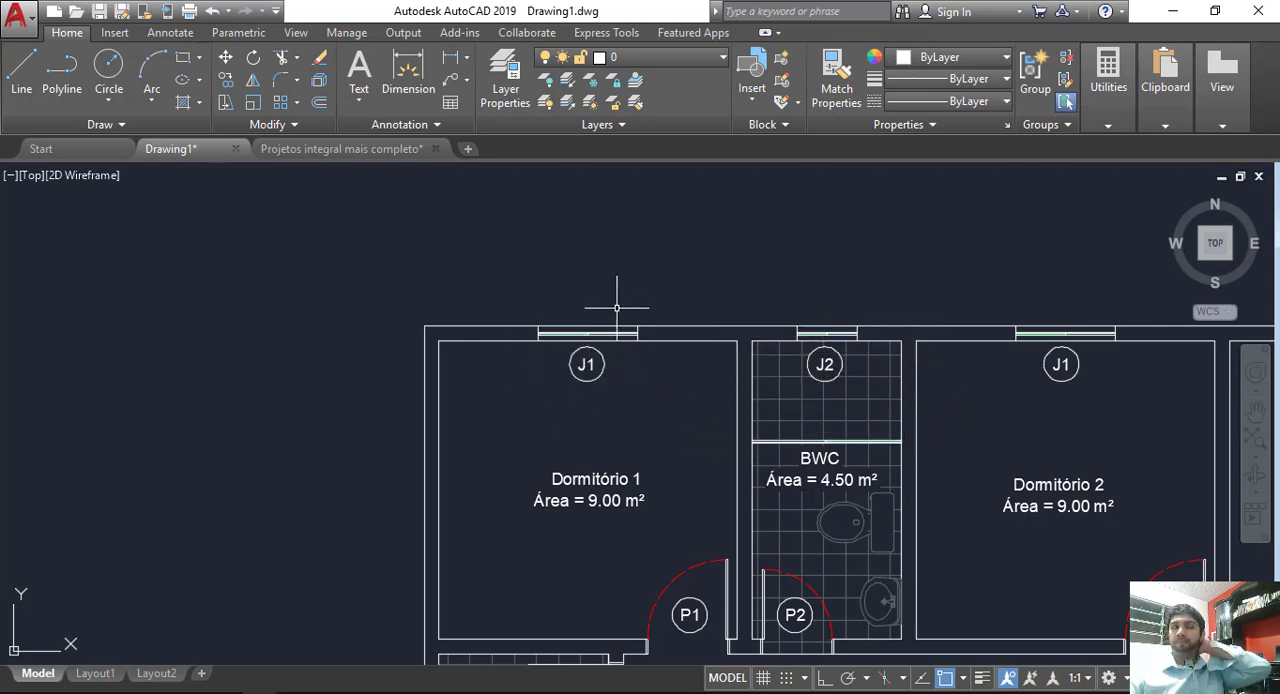
middle_drag(584, 296, 618, 288)
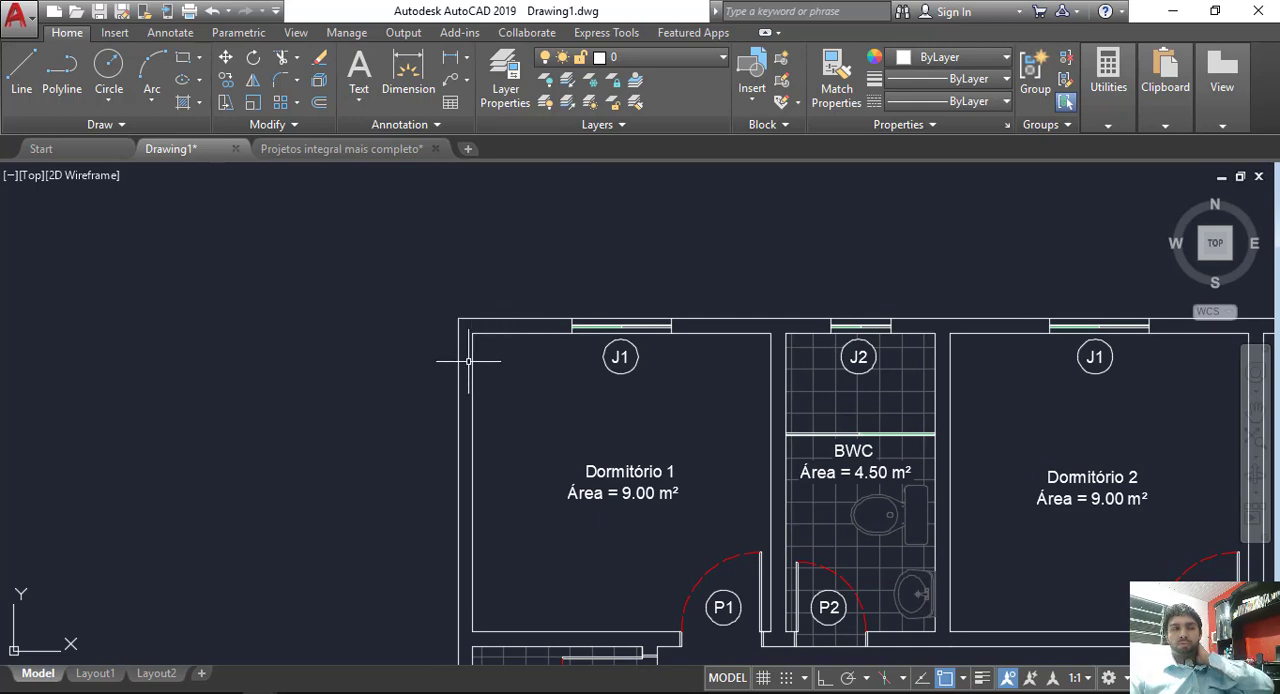
scroll(480, 571, down, 4)
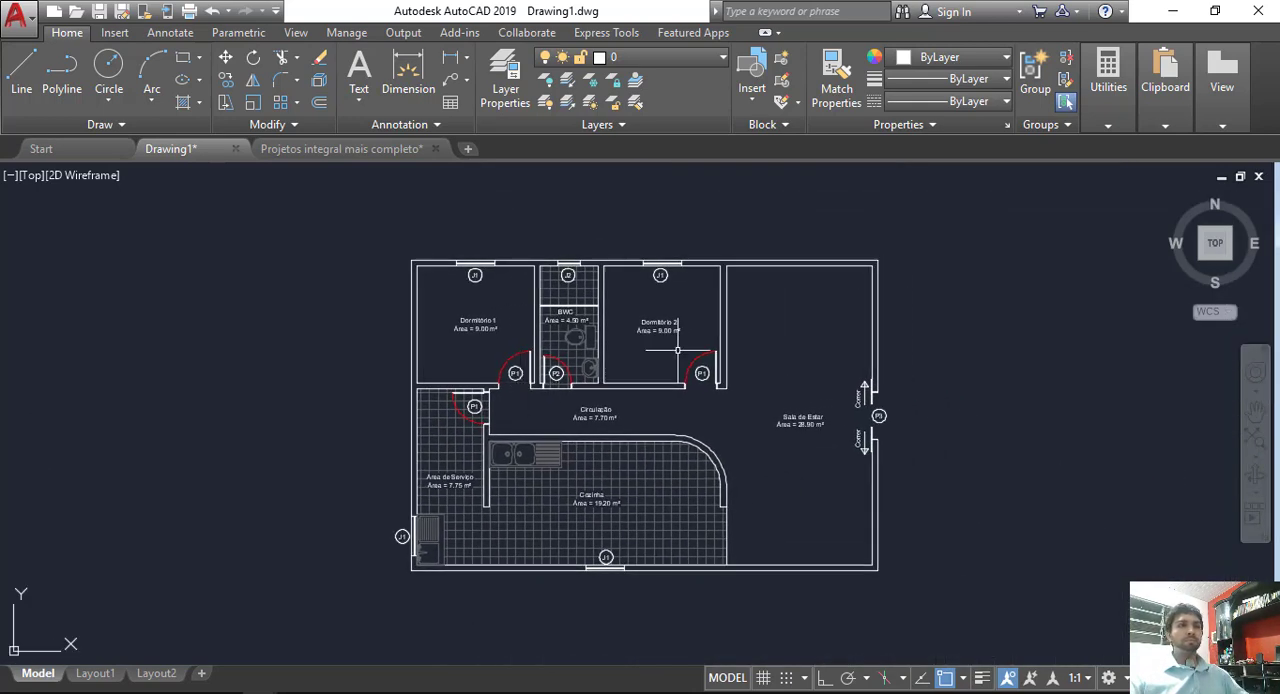
scroll(515, 377, up, 5)
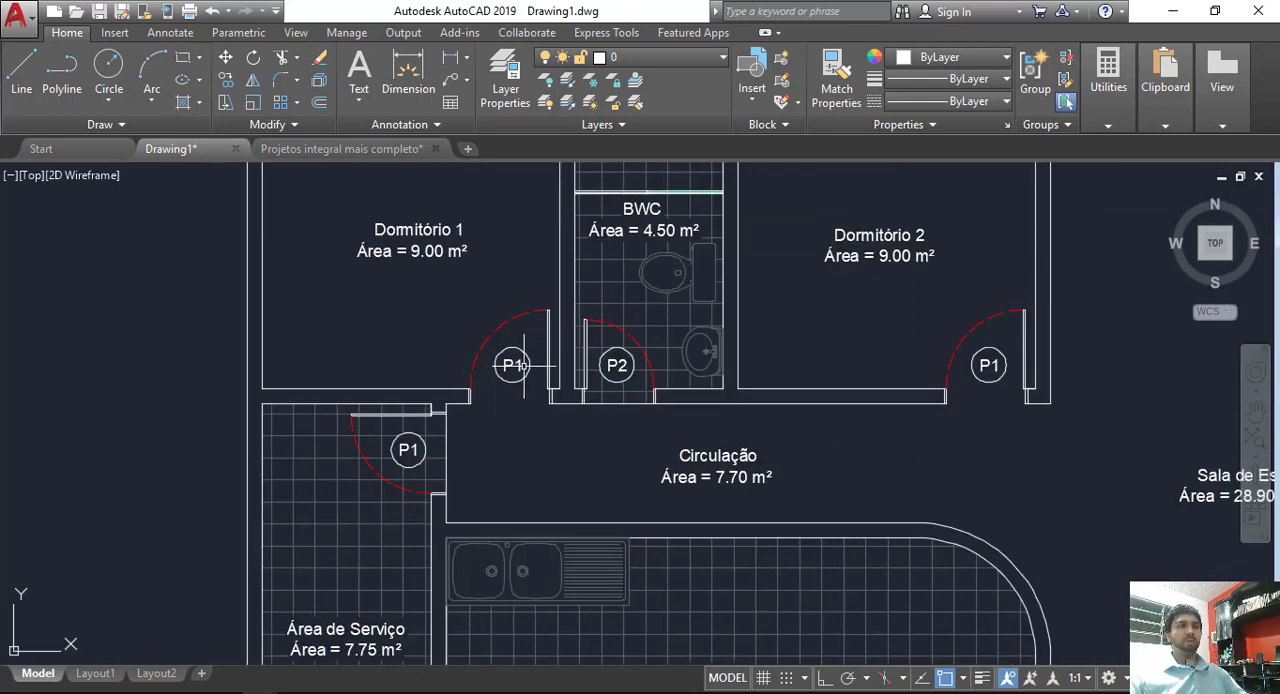
scroll(540, 378, down, 5)
middle_drag(692, 327, 622, 345)
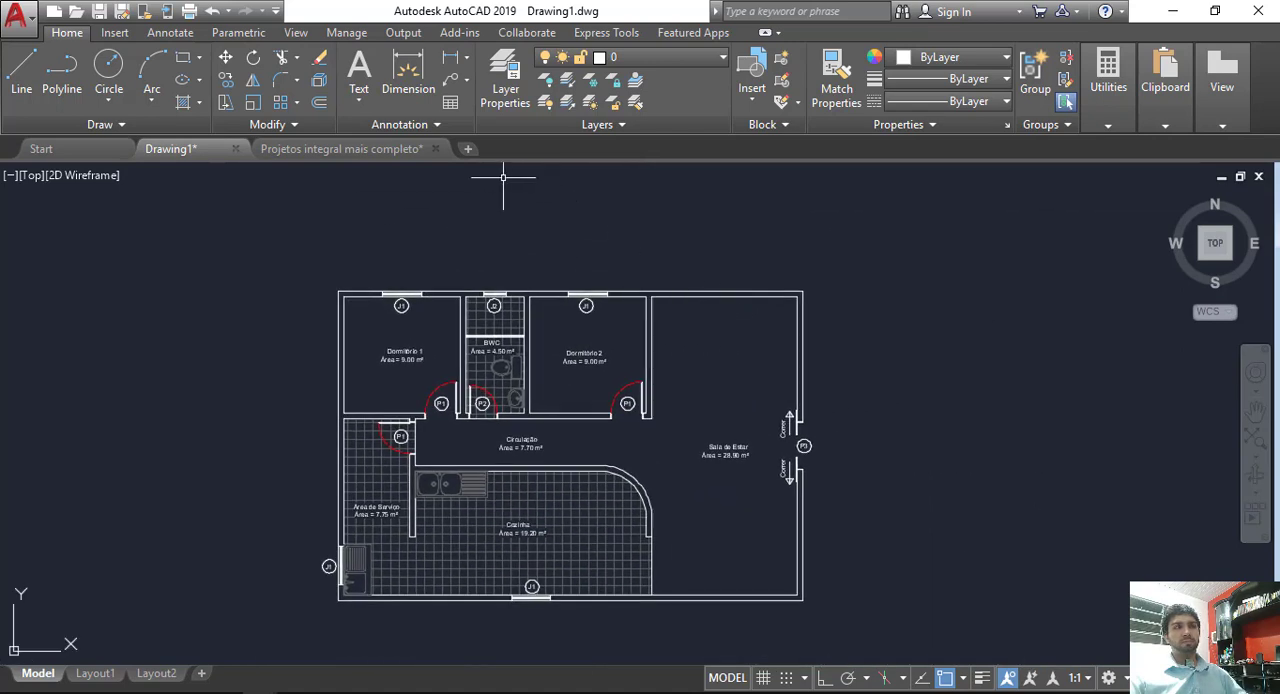
click(451, 104)
click(951, 131)
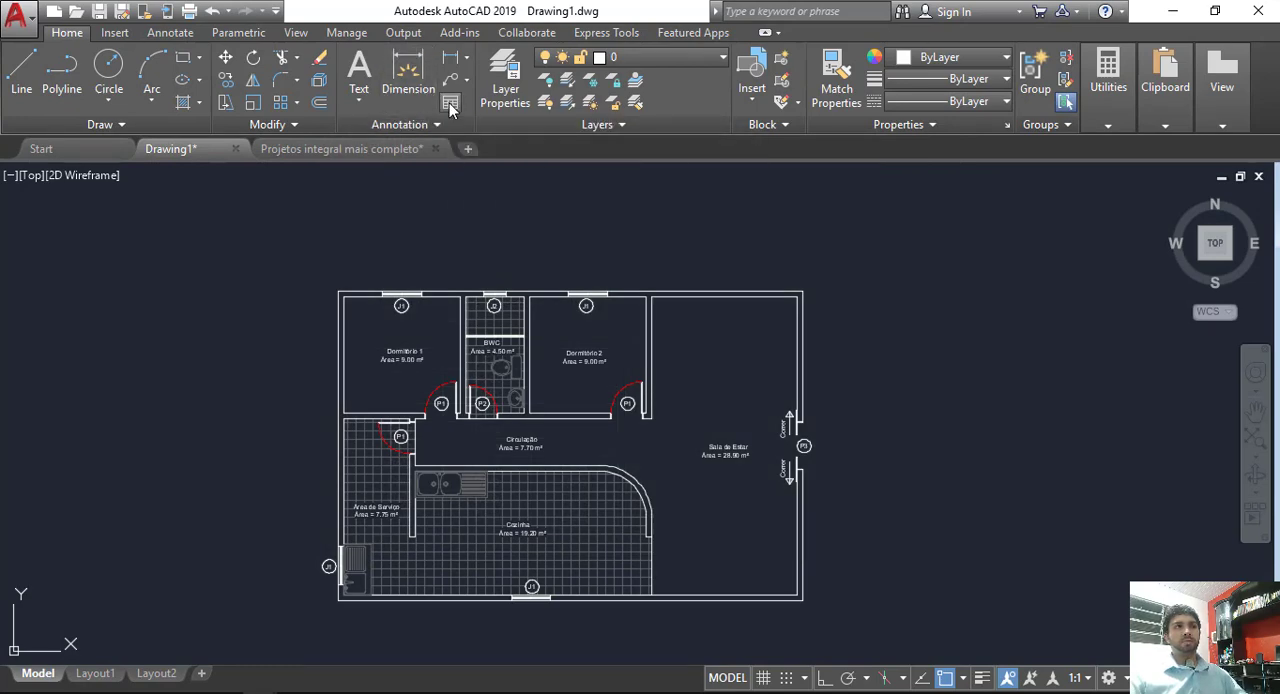
Step: Begin a table insertion, open the Standard table style for modification and review the fill colors offered for Data cells
click(451, 104)
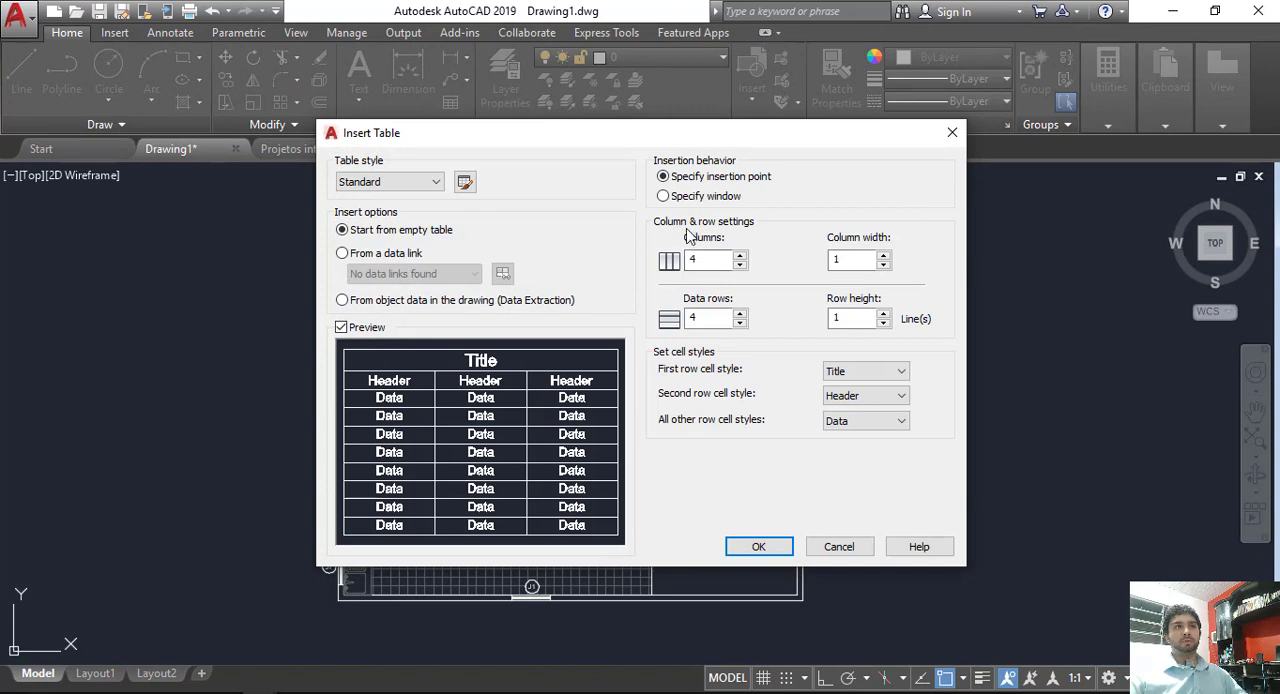
click(390, 182)
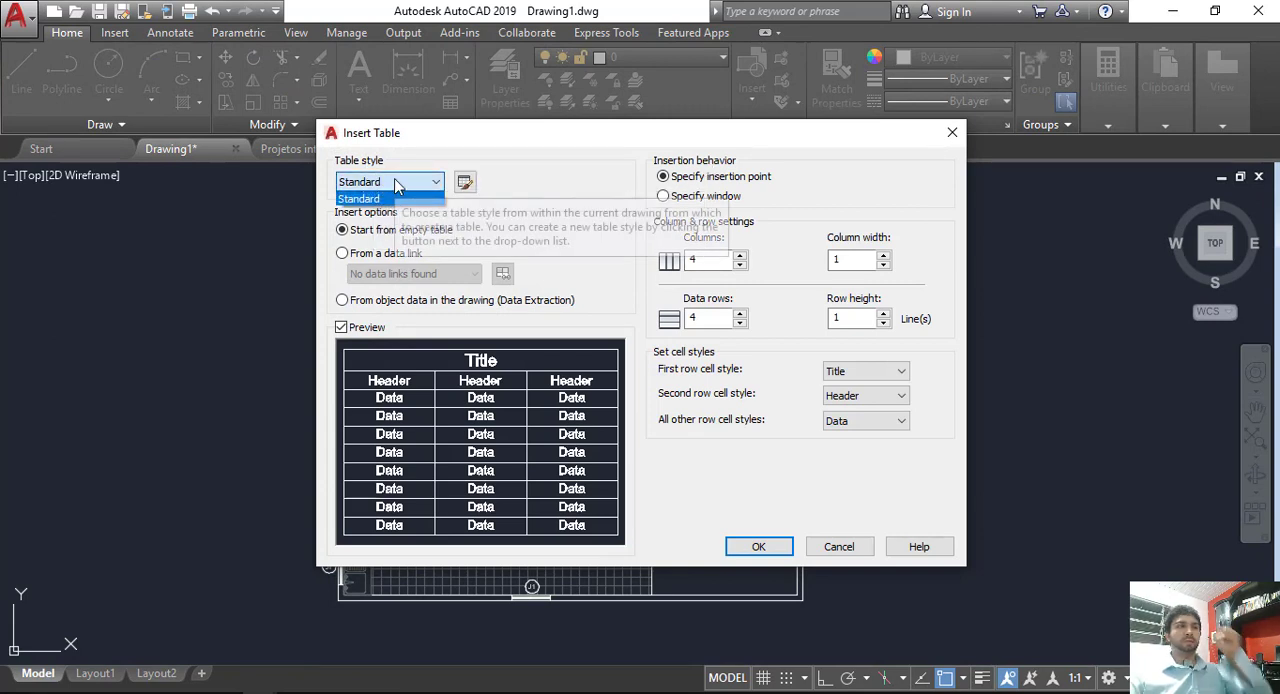
click(396, 186)
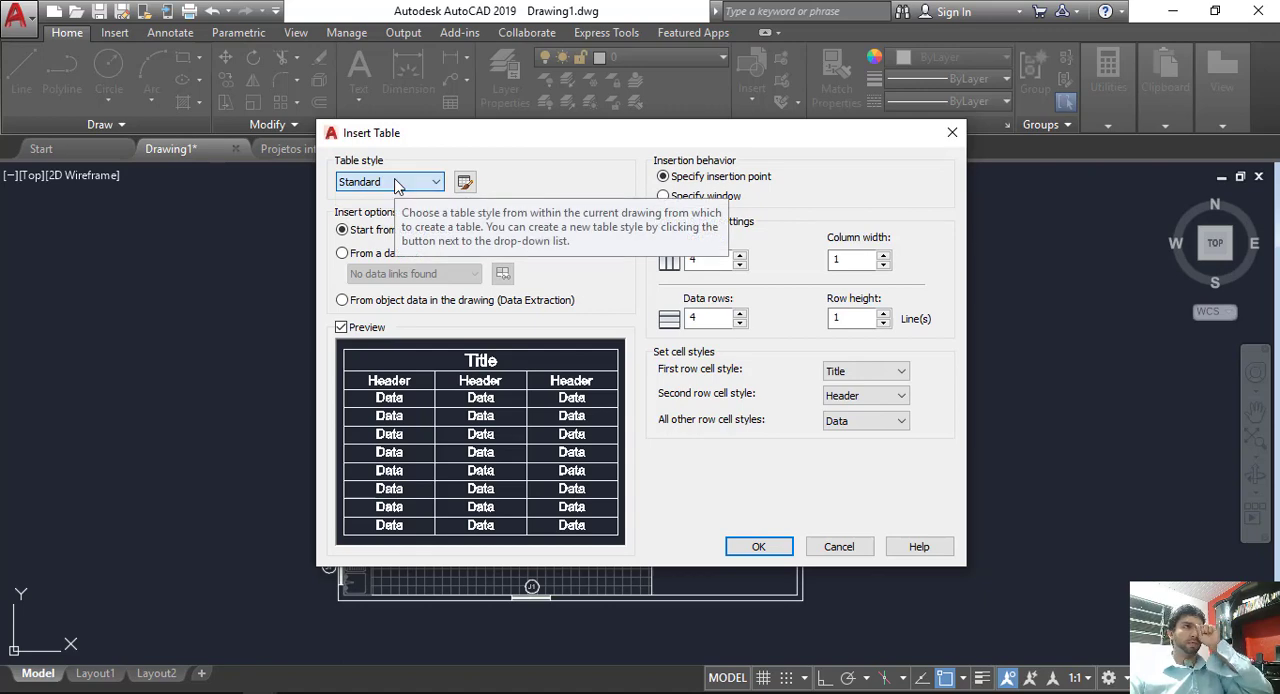
click(465, 182)
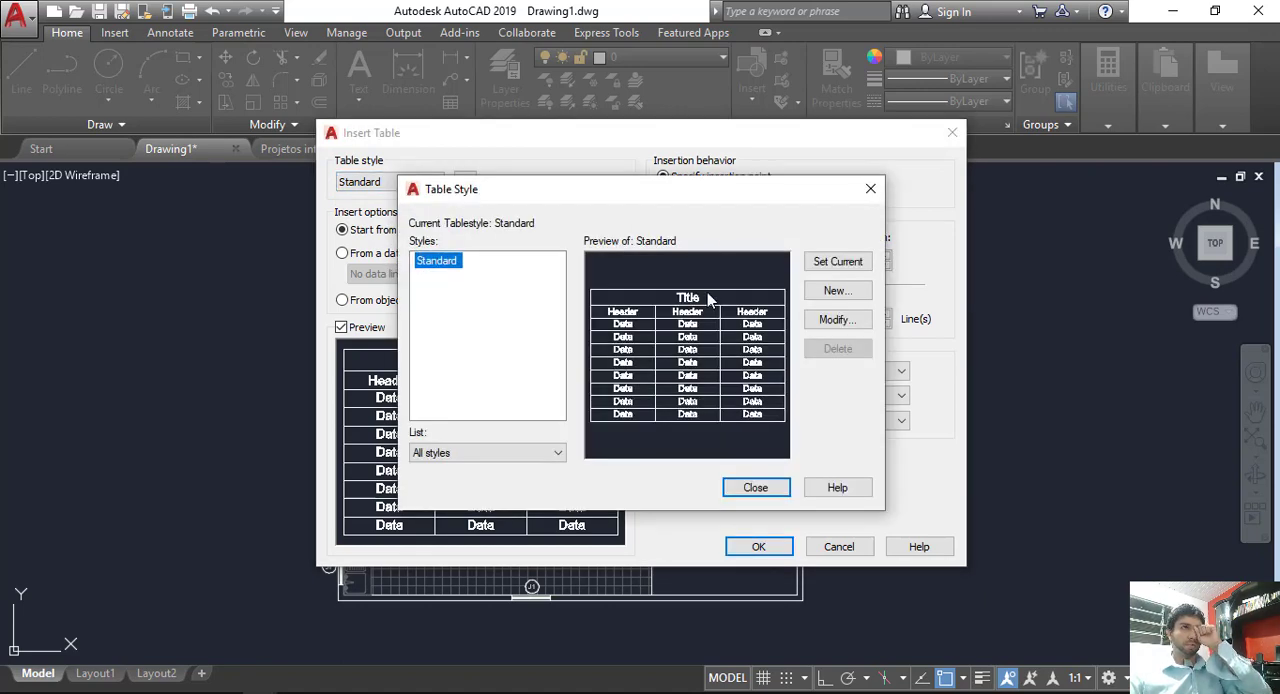
click(845, 322)
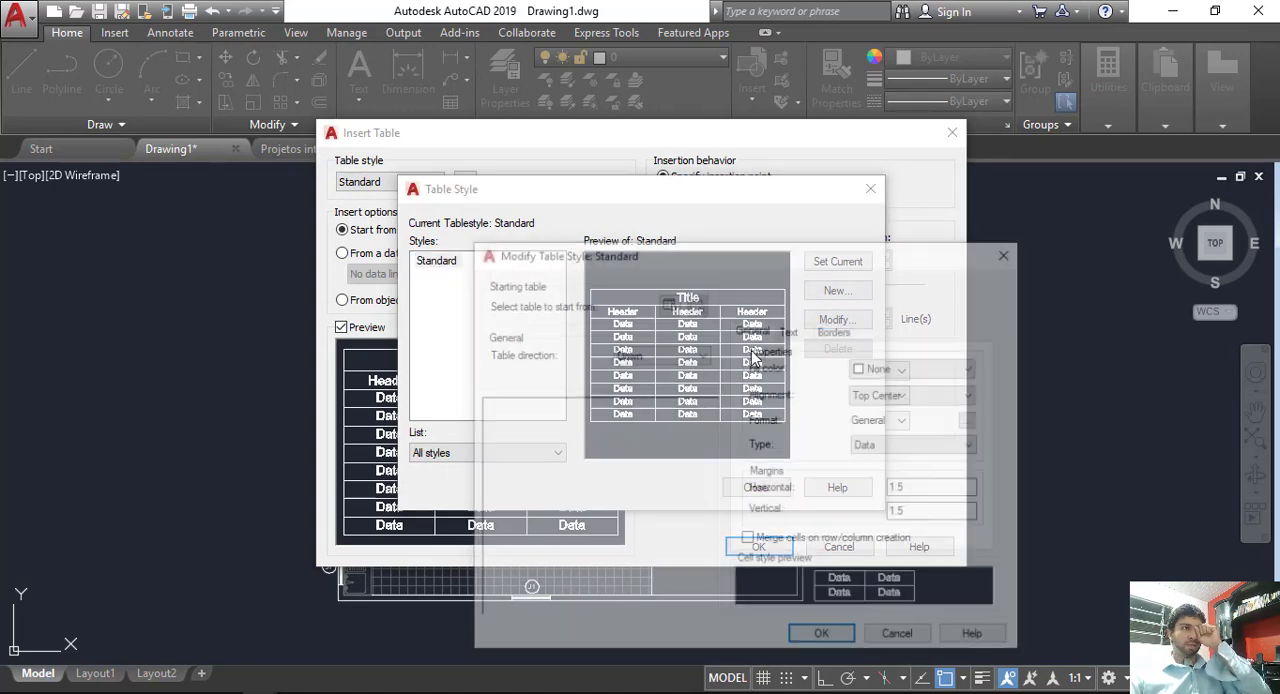
click(919, 367)
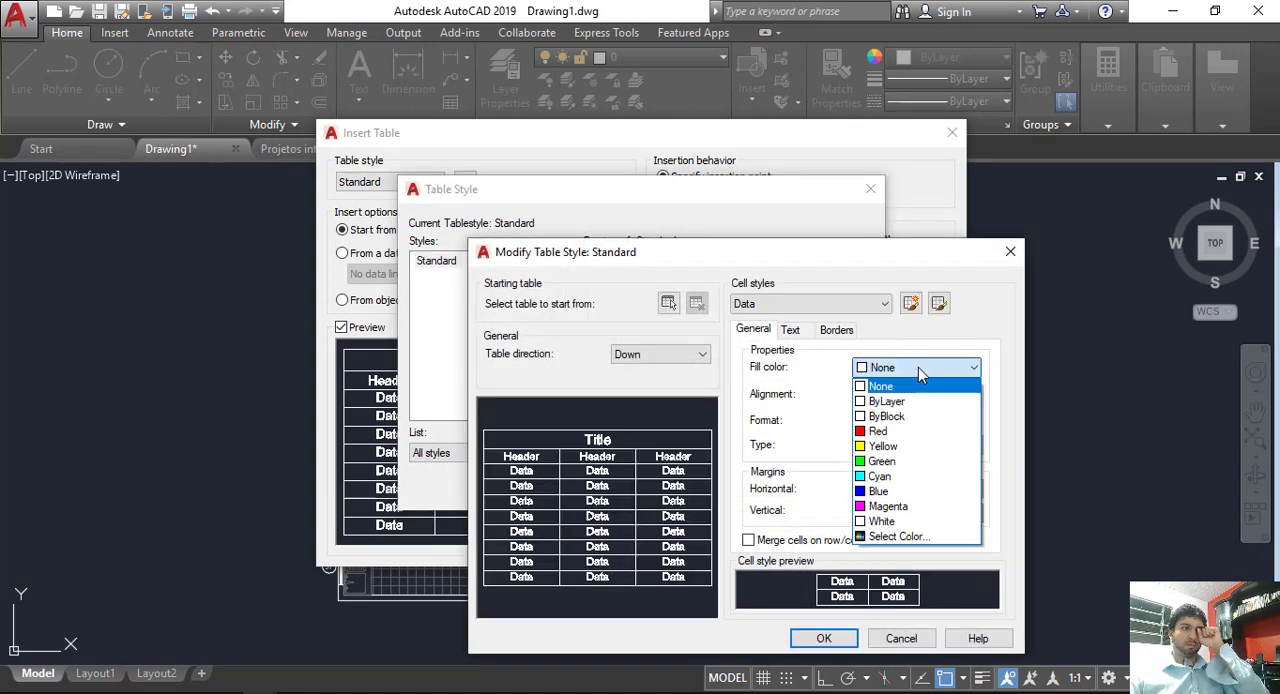
click(918, 367)
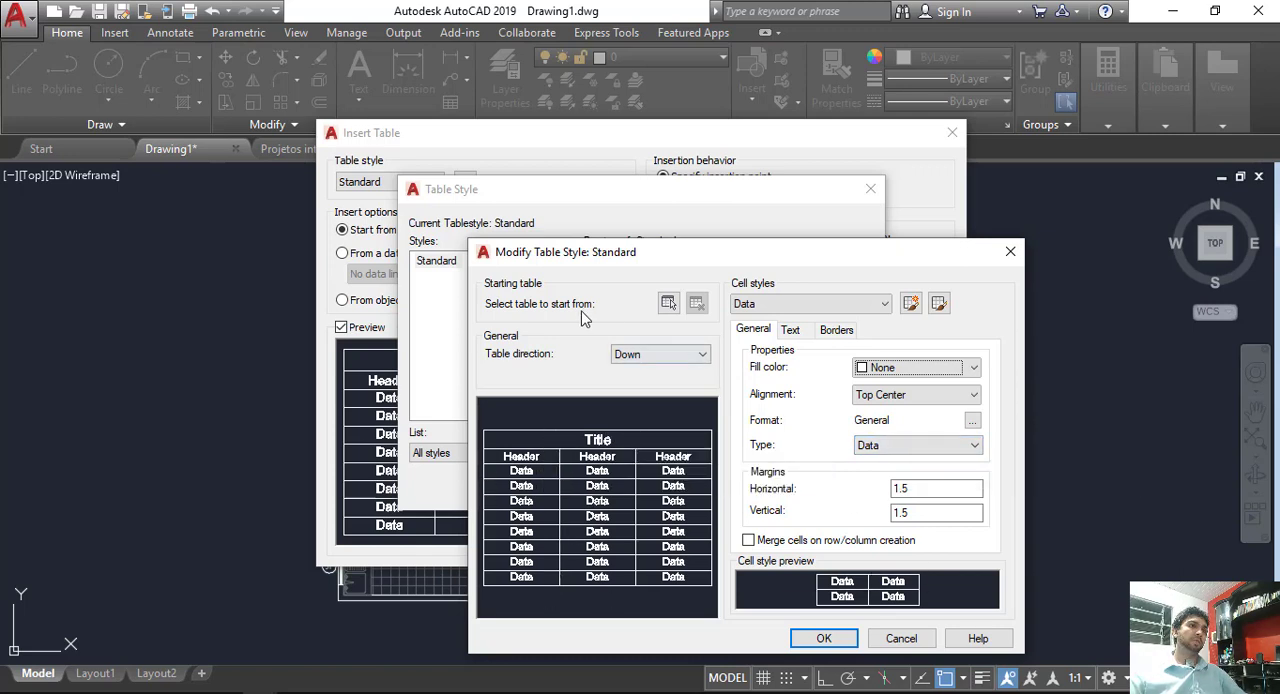
Step: Try the Up table direction in the Standard table style, and set it back to Down
click(666, 357)
click(660, 386)
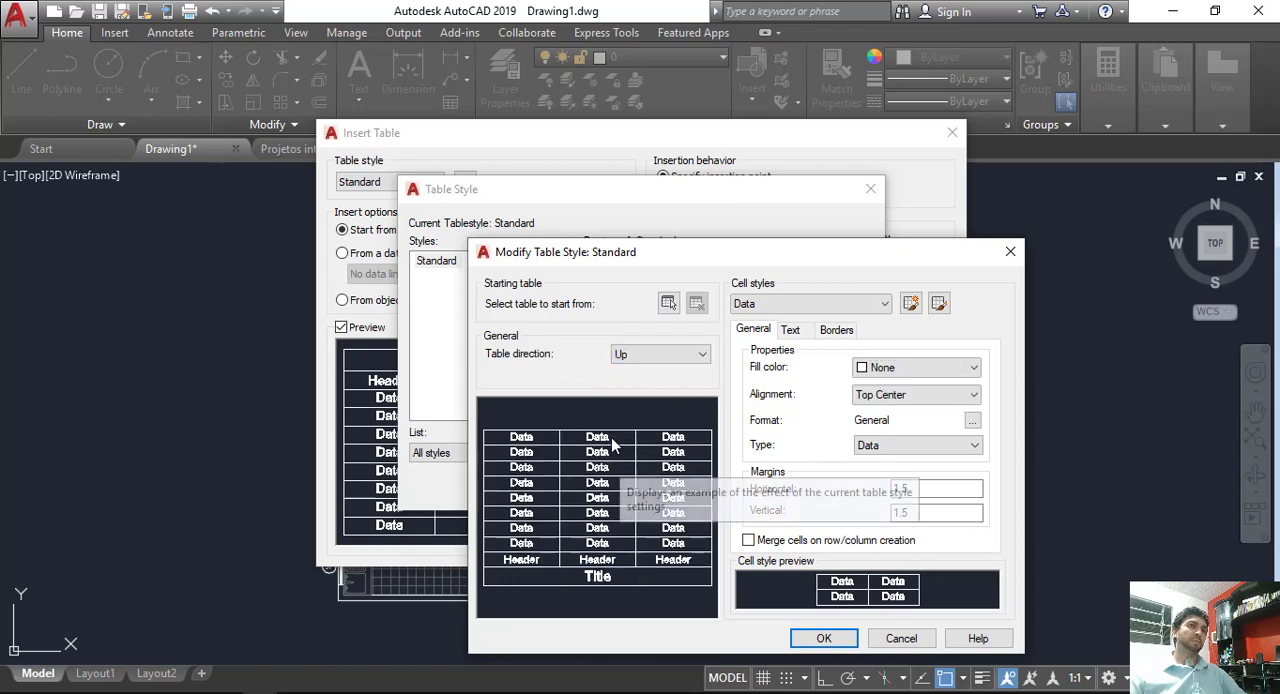
click(686, 355)
click(705, 368)
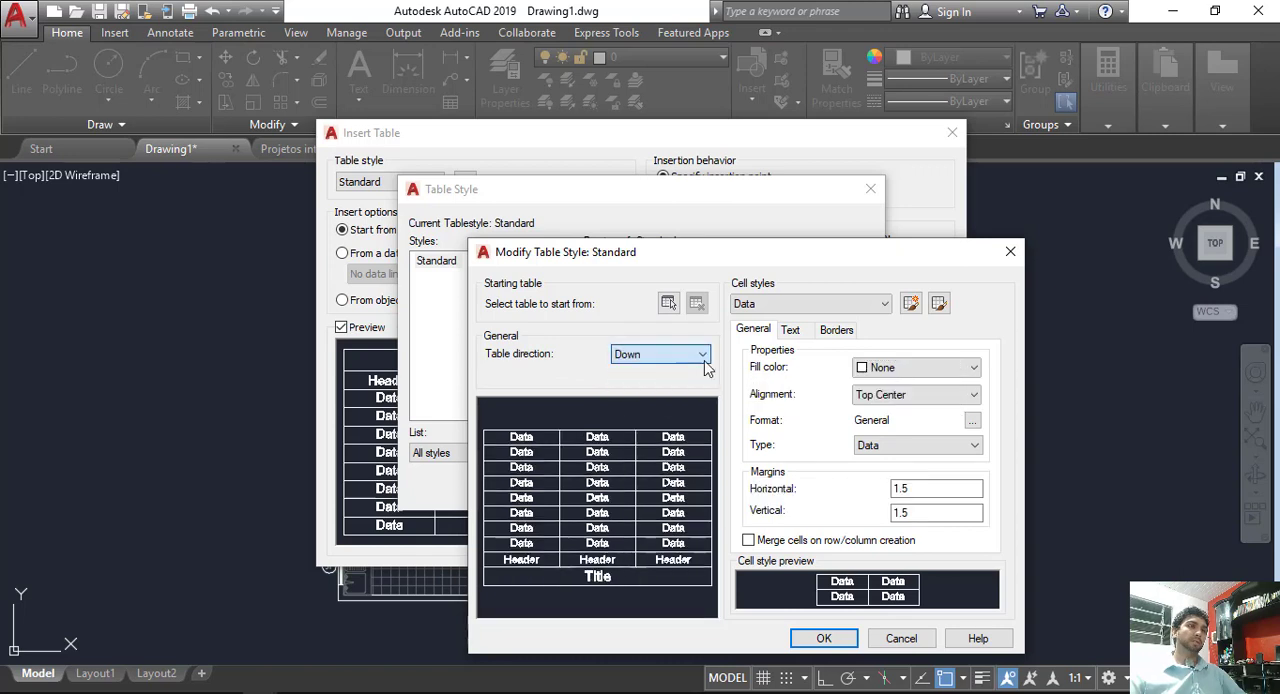
Step: Try the Label type for the Data cells, return it to Data and close the table style settings
click(921, 444)
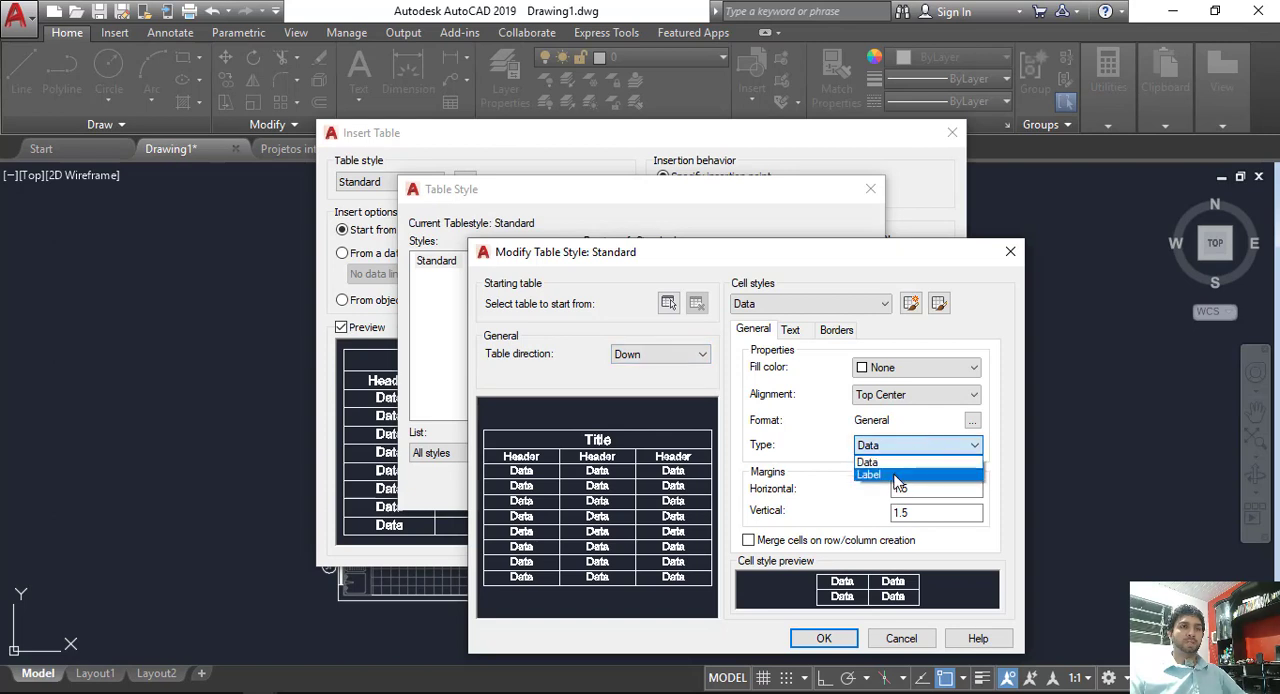
click(897, 476)
click(903, 447)
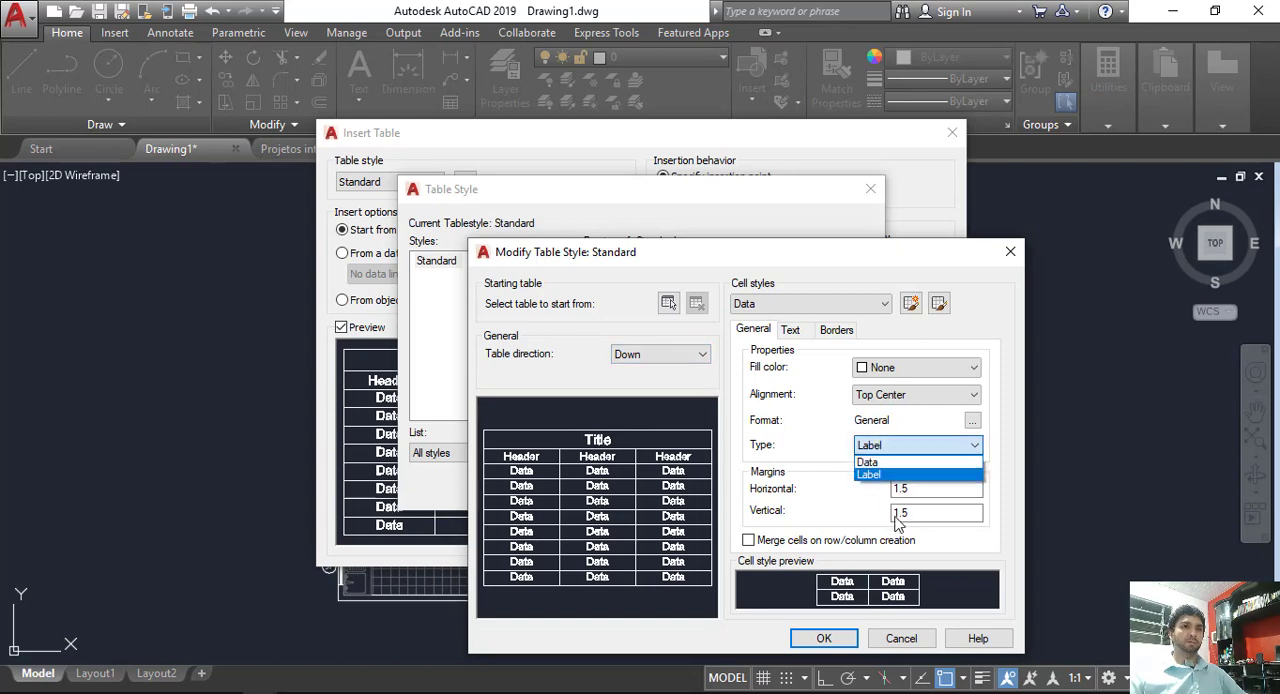
click(885, 462)
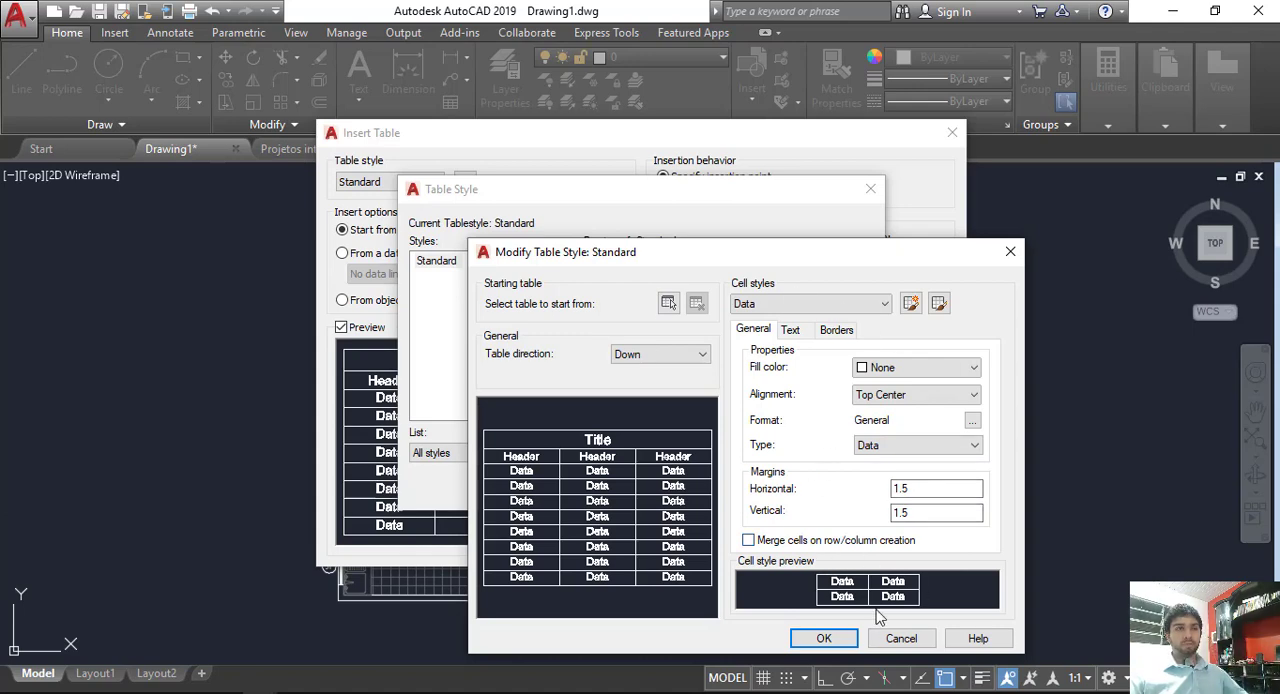
click(853, 640)
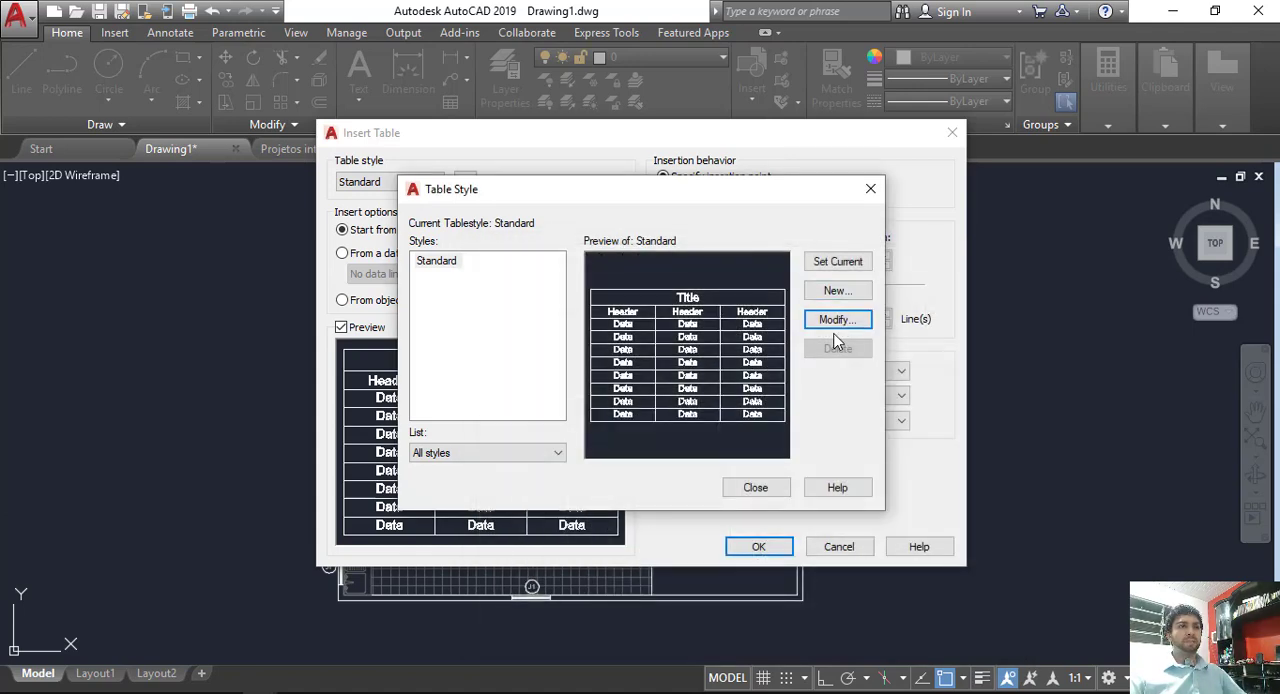
click(757, 490)
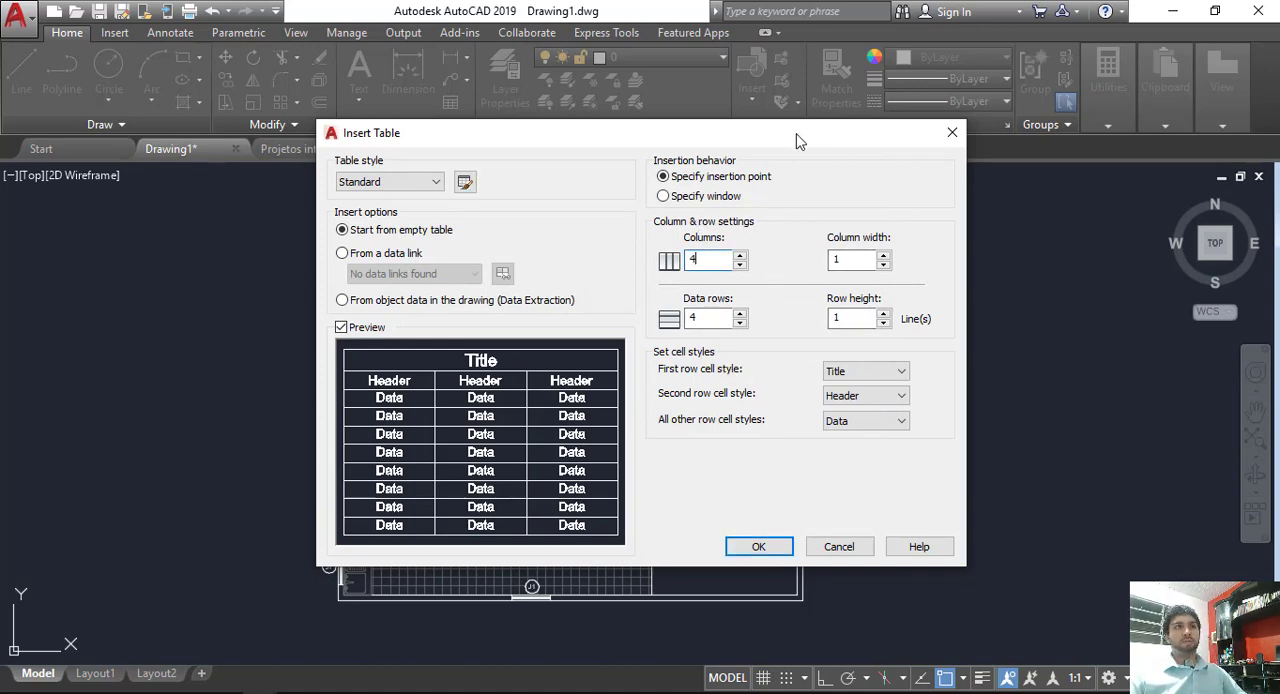
Step: Insert an empty Standard table with 4 columns and 4 data rows beside the floor plan, leaving its title blank
drag(798, 140, 616, 524)
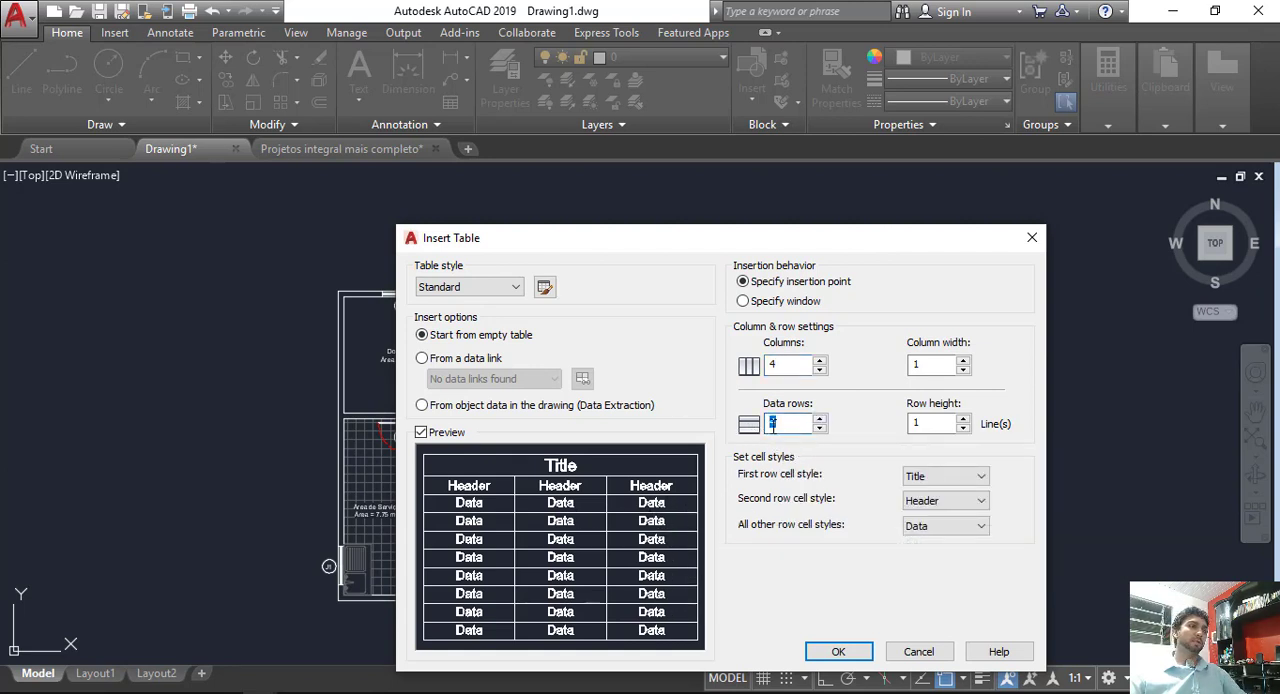
drag(845, 242, 854, 166)
click(848, 576)
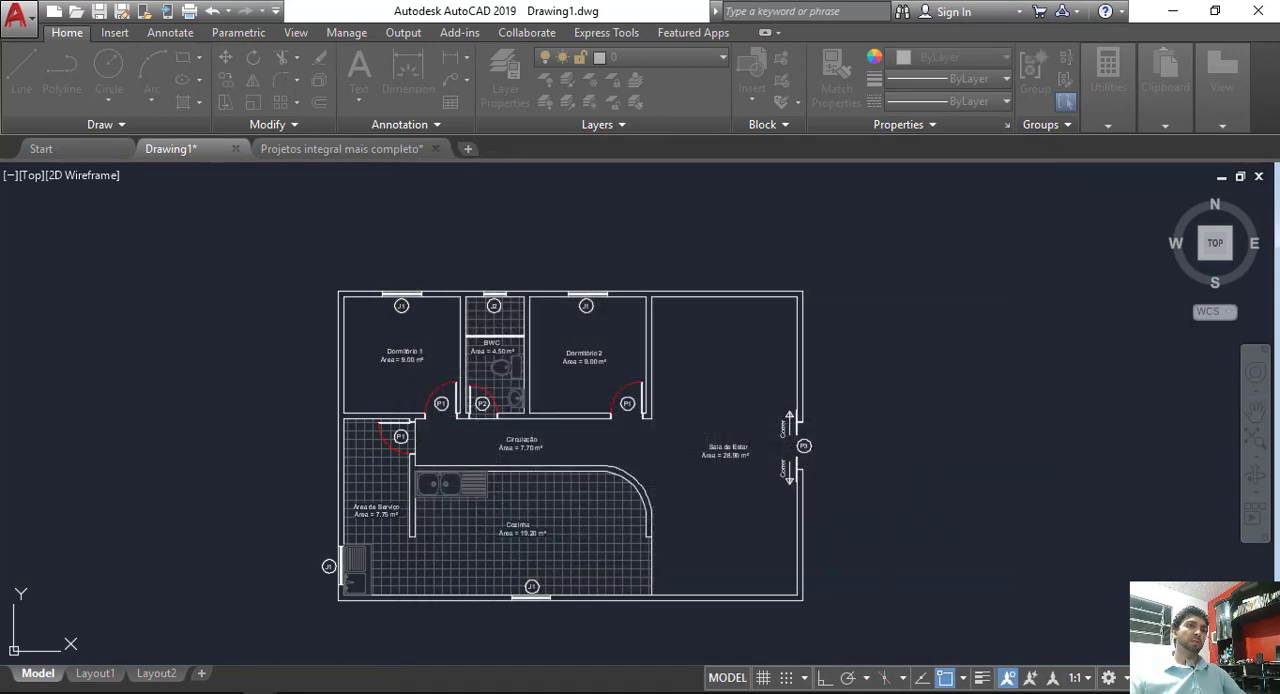
scroll(830, 330, down, 6)
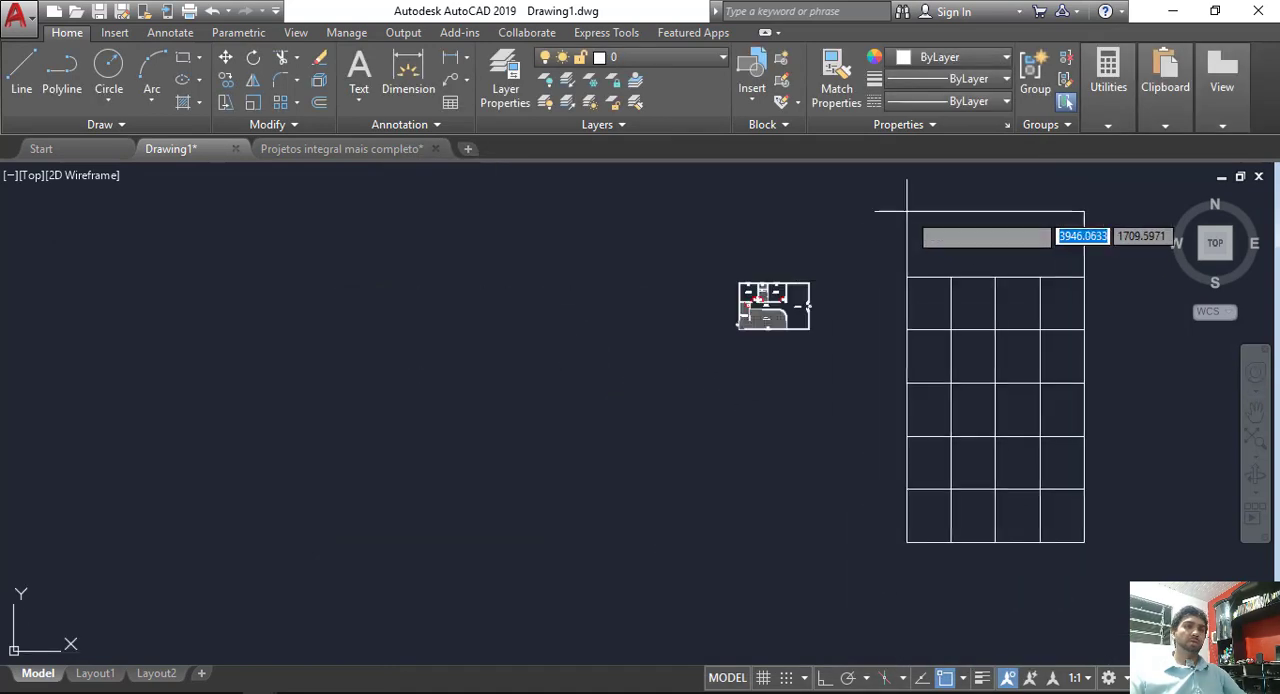
middle_drag(877, 235, 734, 310)
click(758, 231)
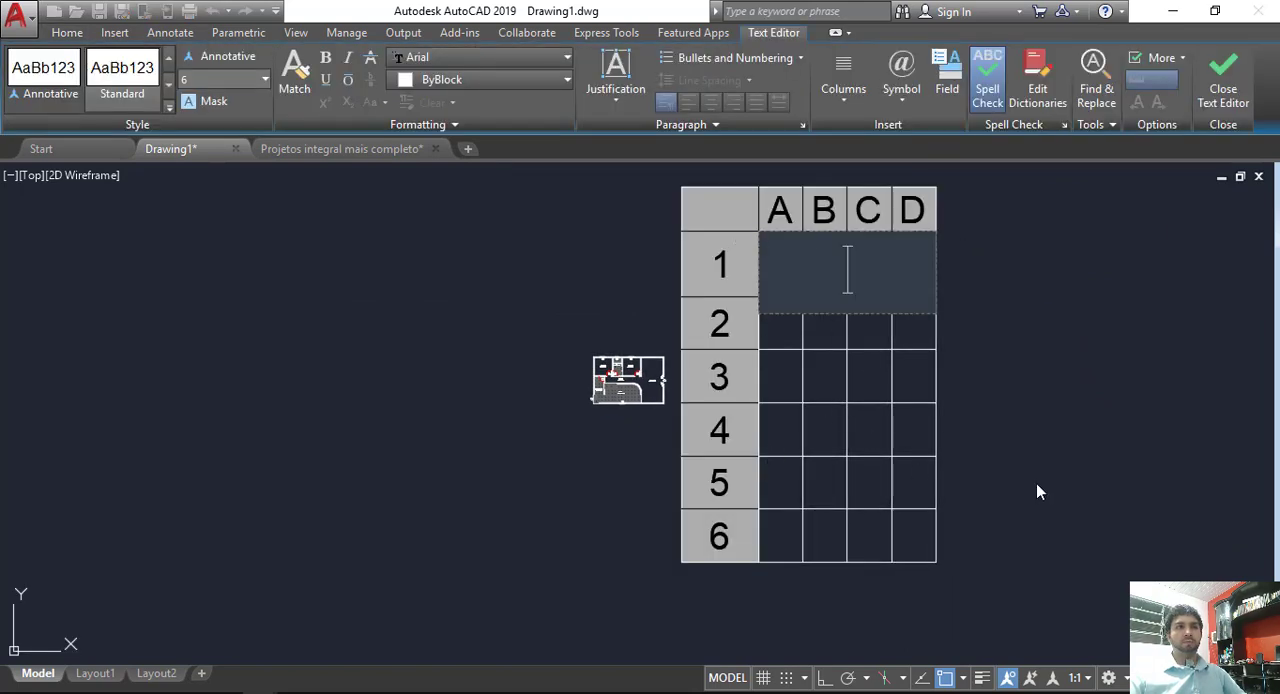
click(1092, 323)
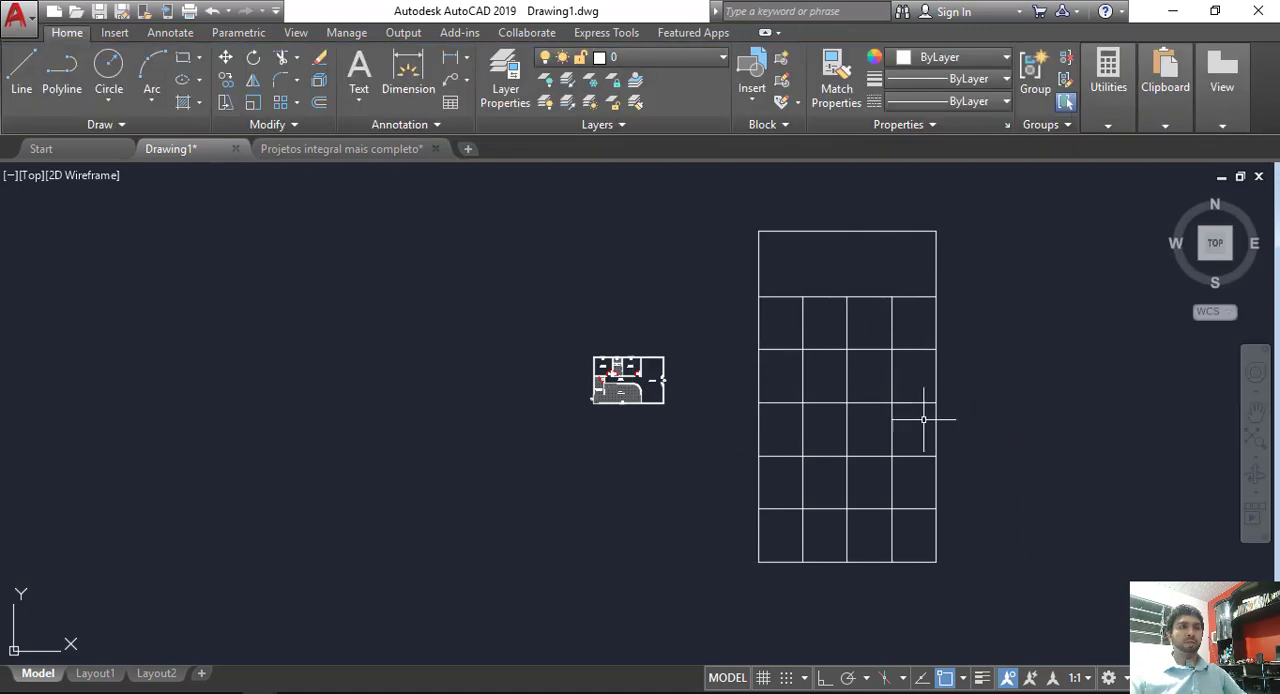
Step: Scale the whole table down to about one tenth of its size, using its middle as the base point
click(1074, 604)
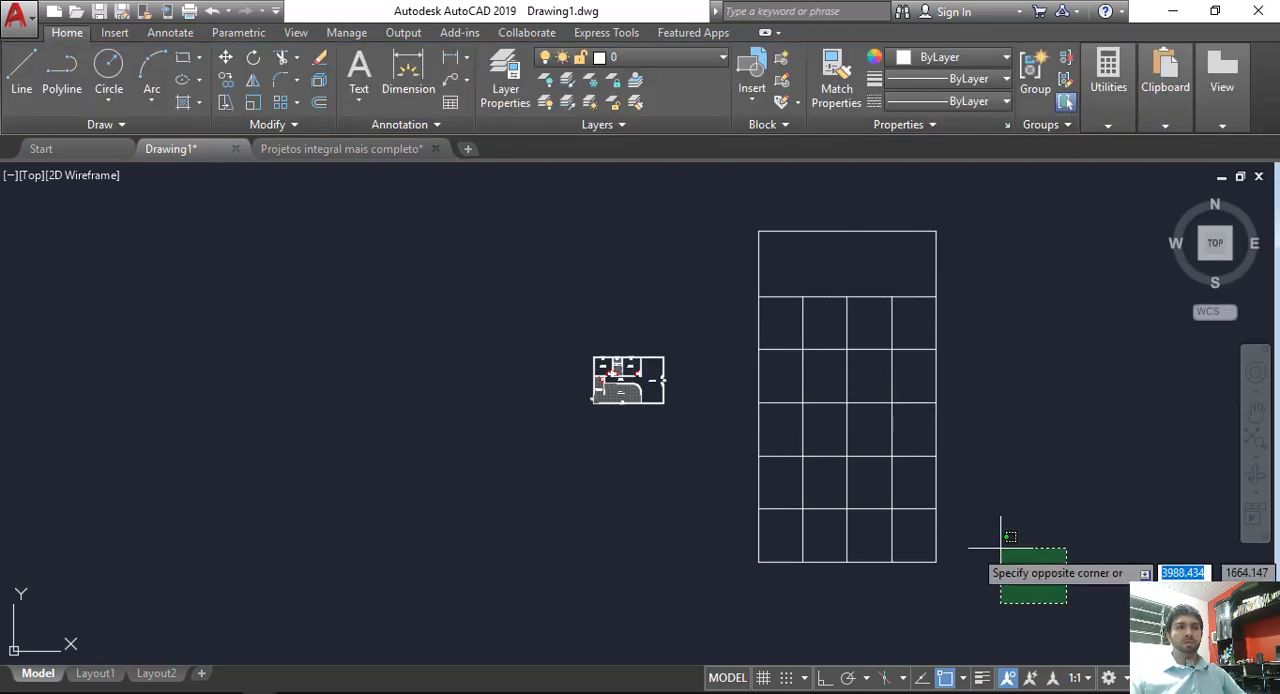
click(738, 216)
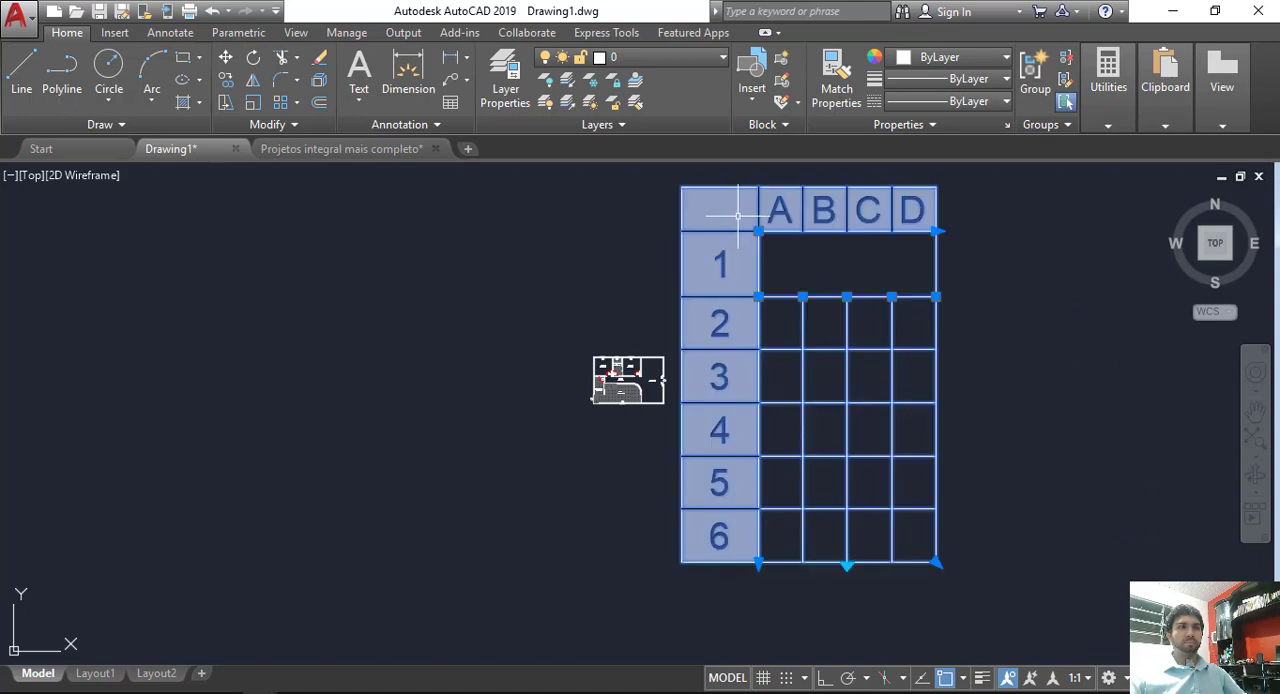
click(253, 103)
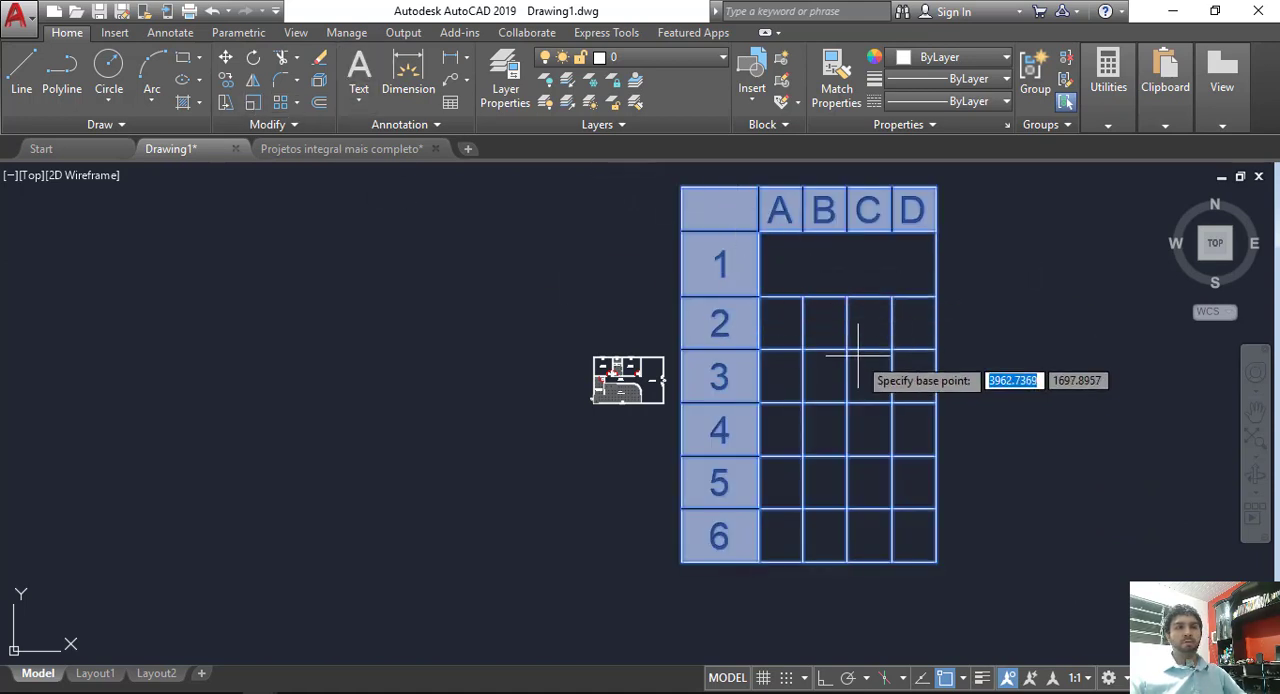
click(849, 404)
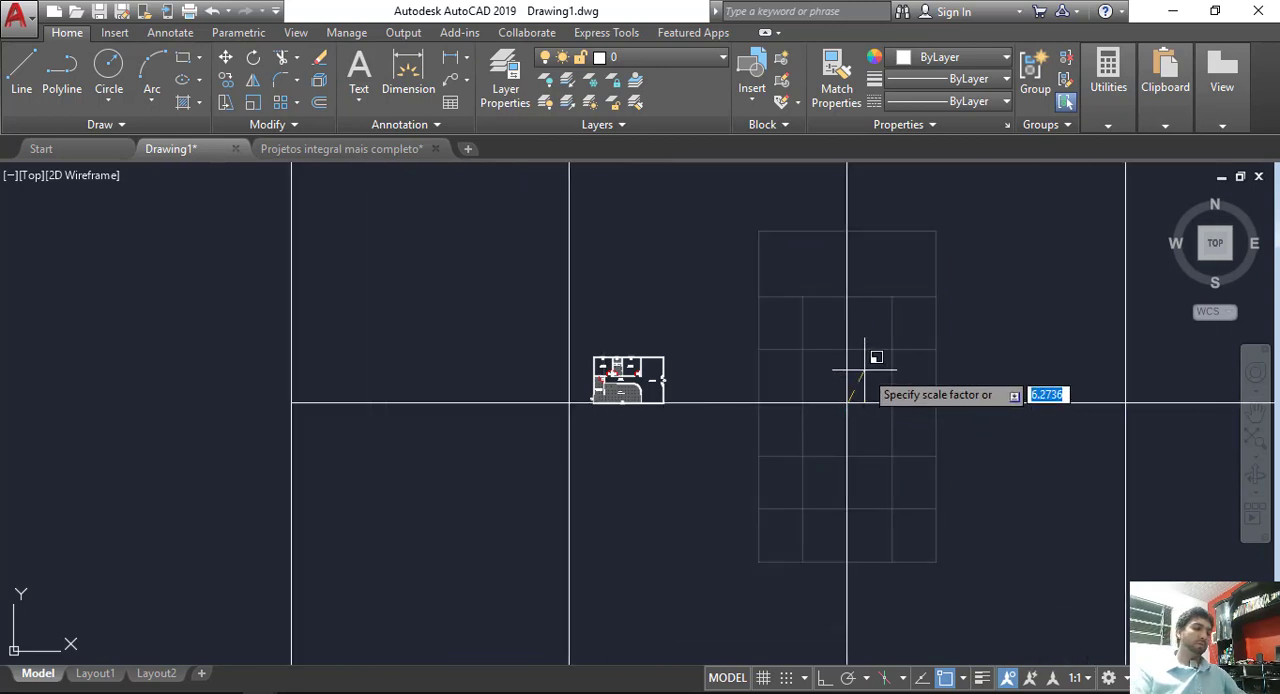
text(0.10)
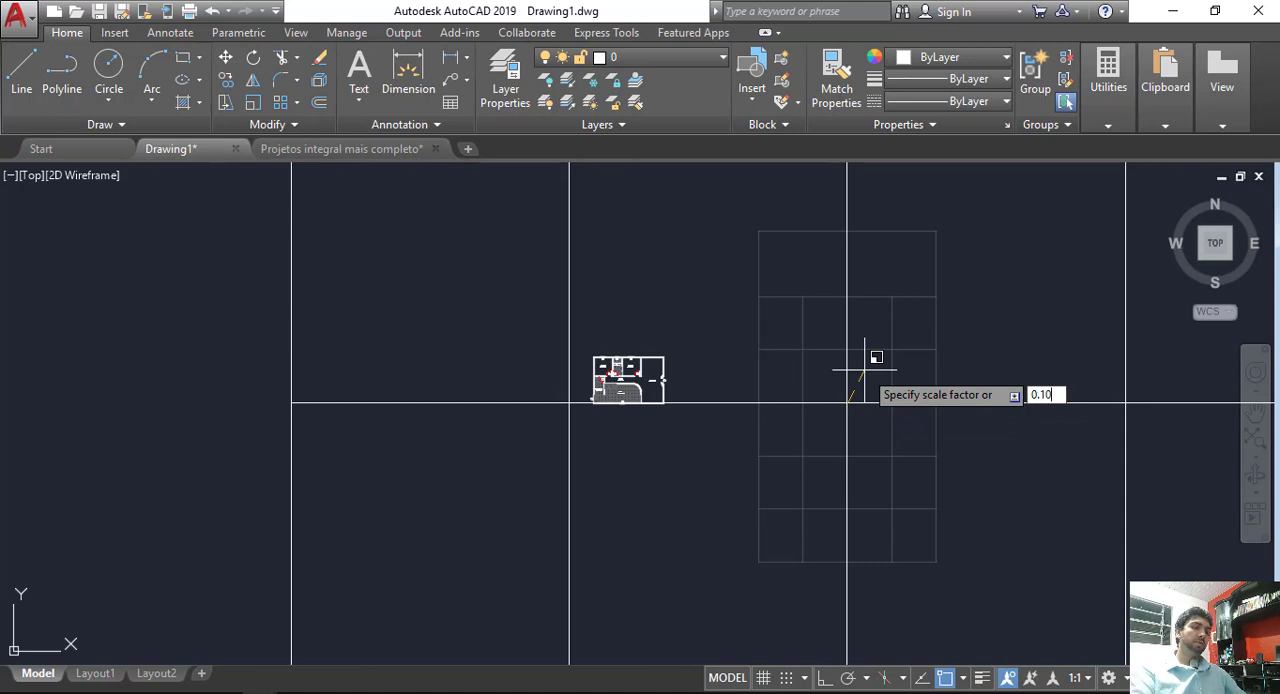
key(Return)
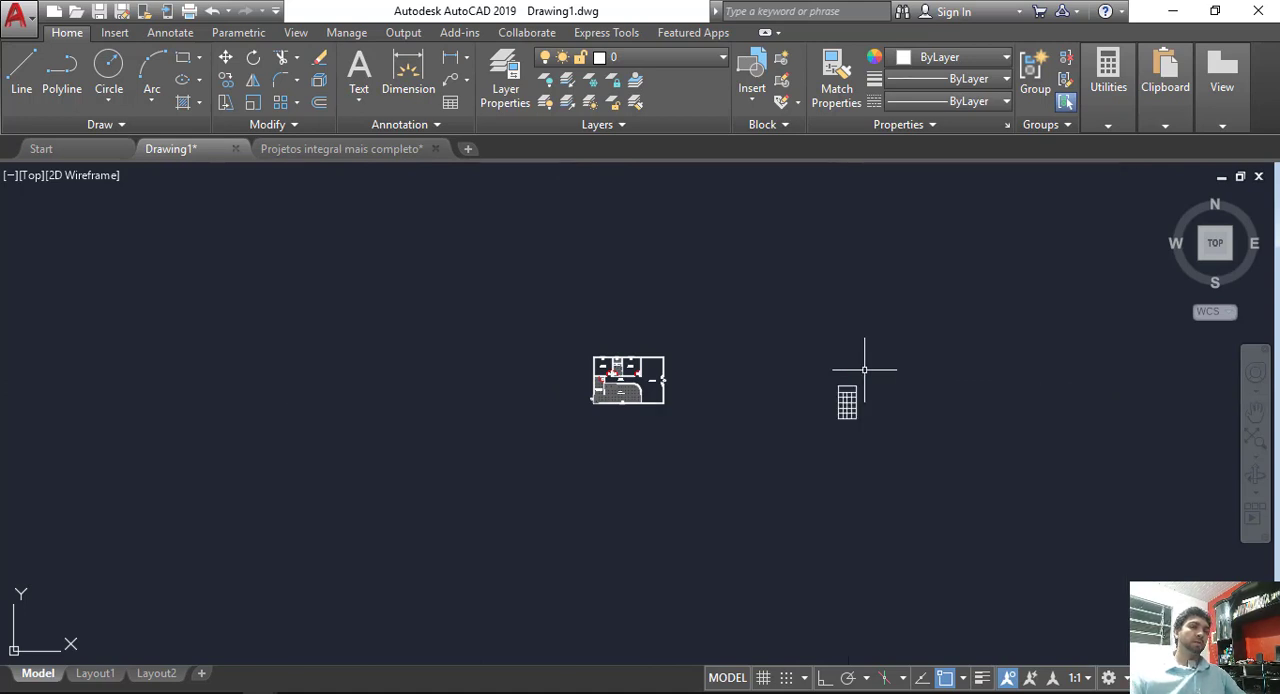
Step: Move the scaled table closer to the floor plan, just beyond its upper Sala de Estar corner
scroll(864, 369, up, 2)
click(922, 339)
click(795, 405)
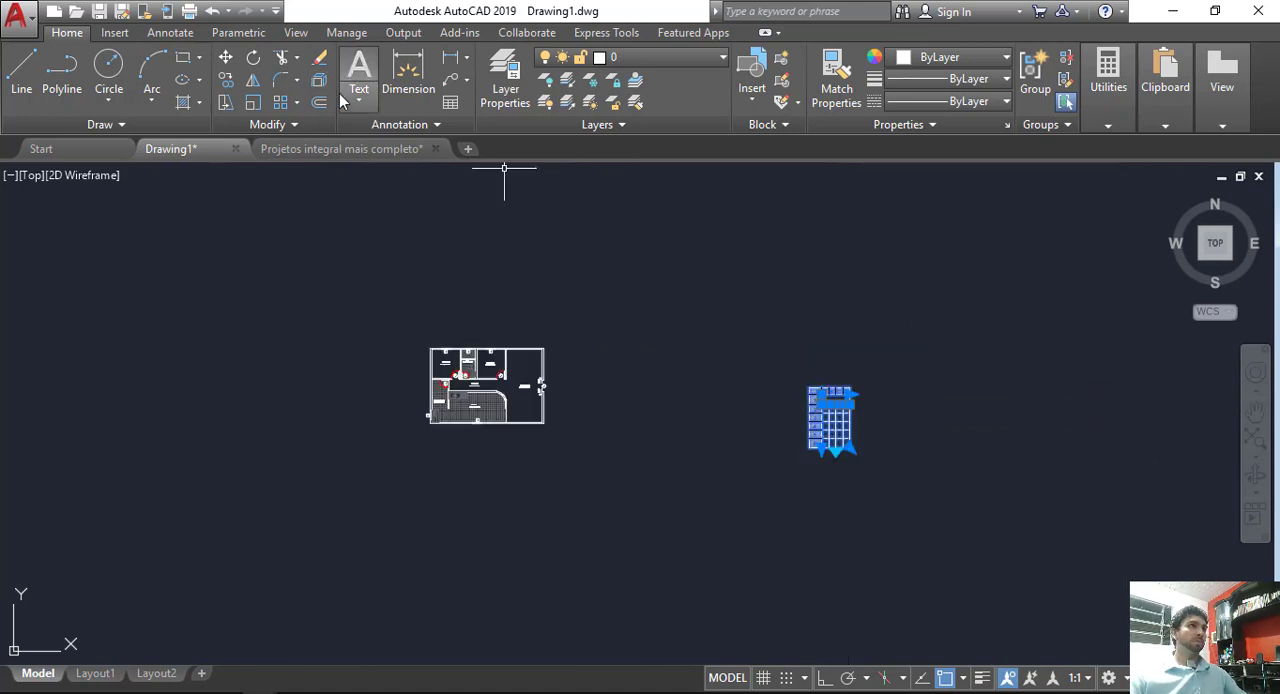
click(225, 57)
click(835, 429)
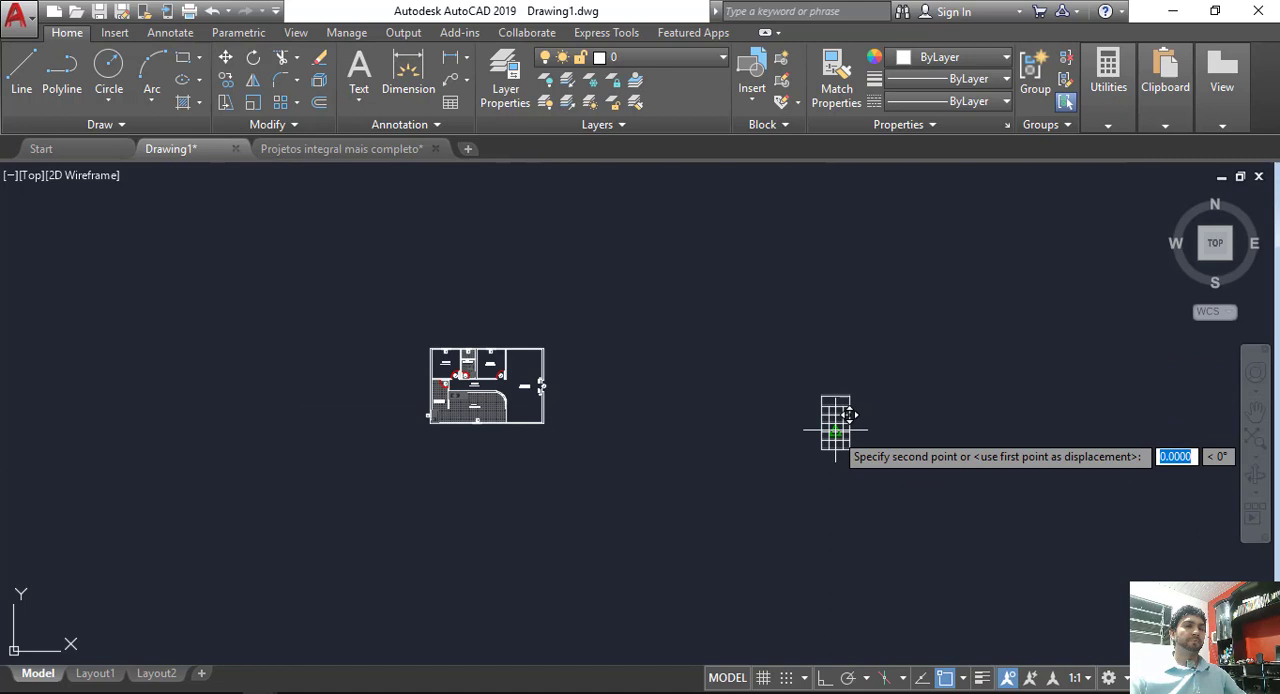
click(631, 322)
Step: Place the moved table and stretch its width uniformly to about ten times, extending it away from the floor plan
scroll(603, 319, up, 2)
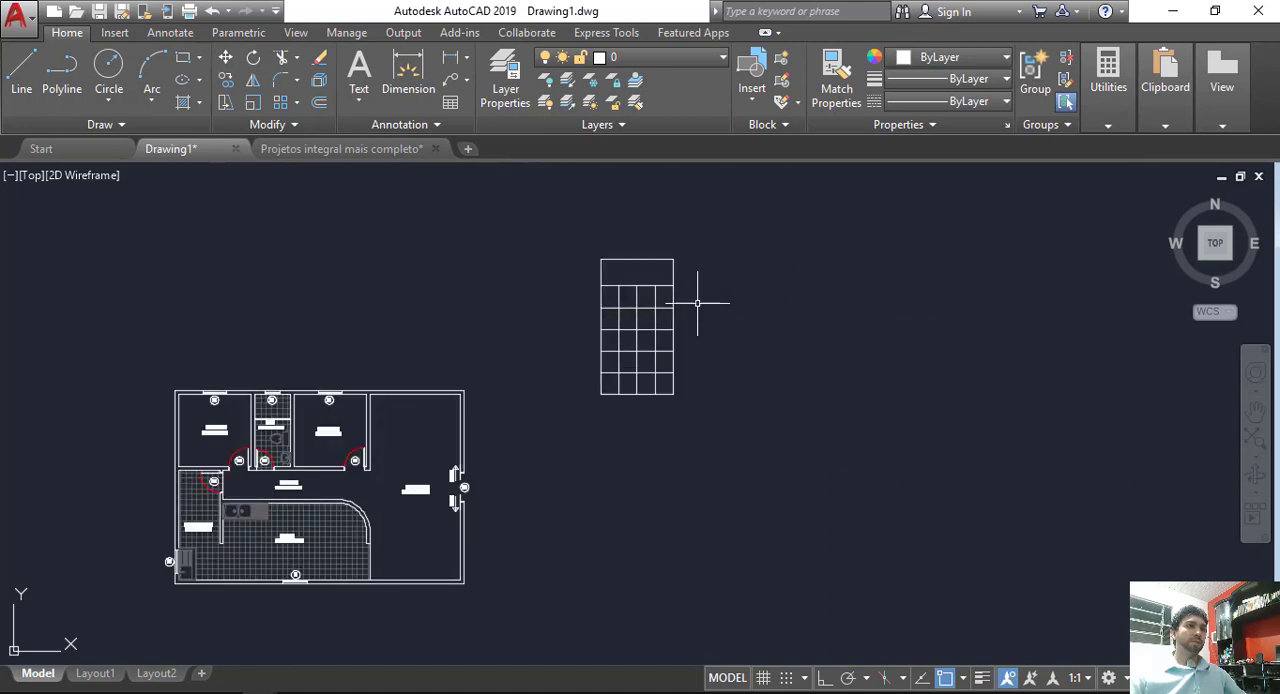
click(695, 305)
click(634, 360)
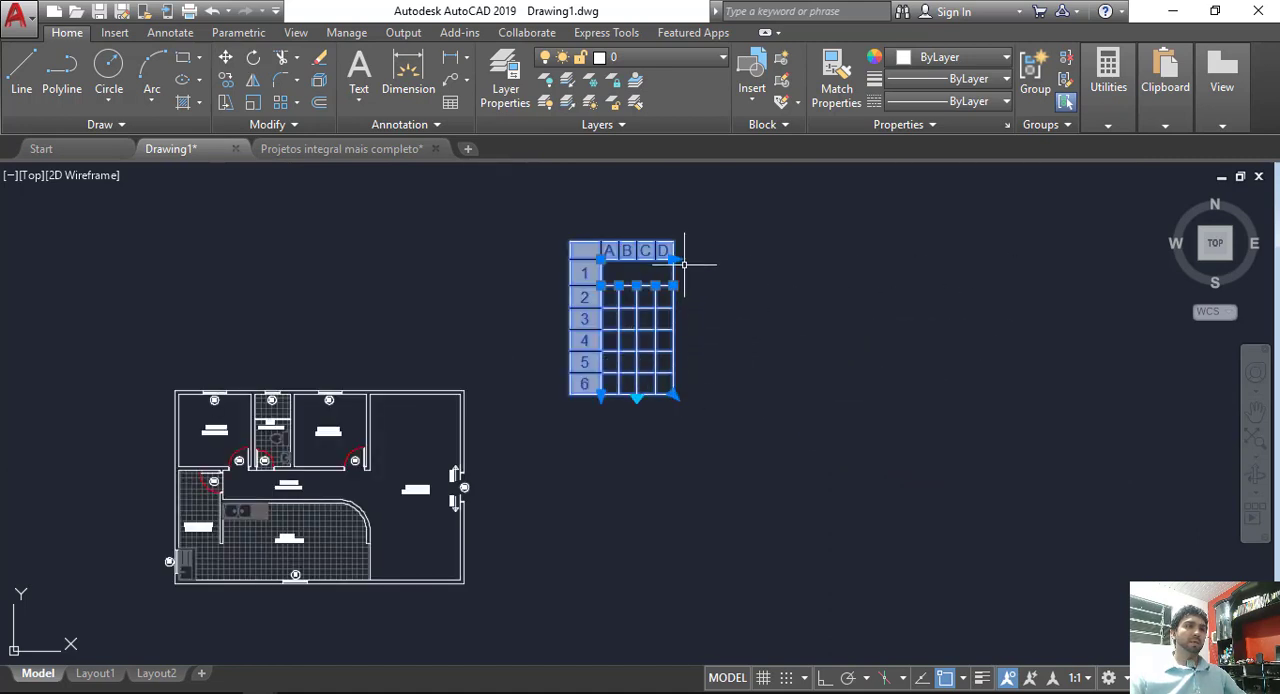
key(Escape)
click(771, 292)
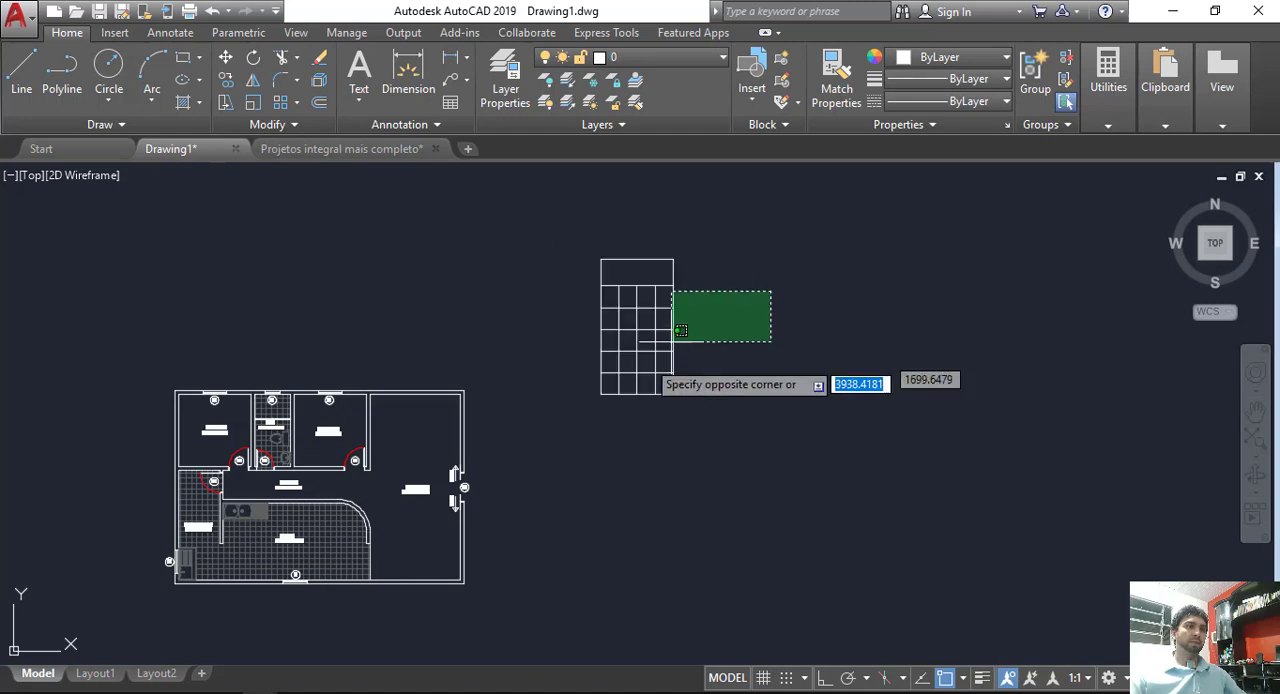
click(625, 376)
scroll(679, 257, up, 5)
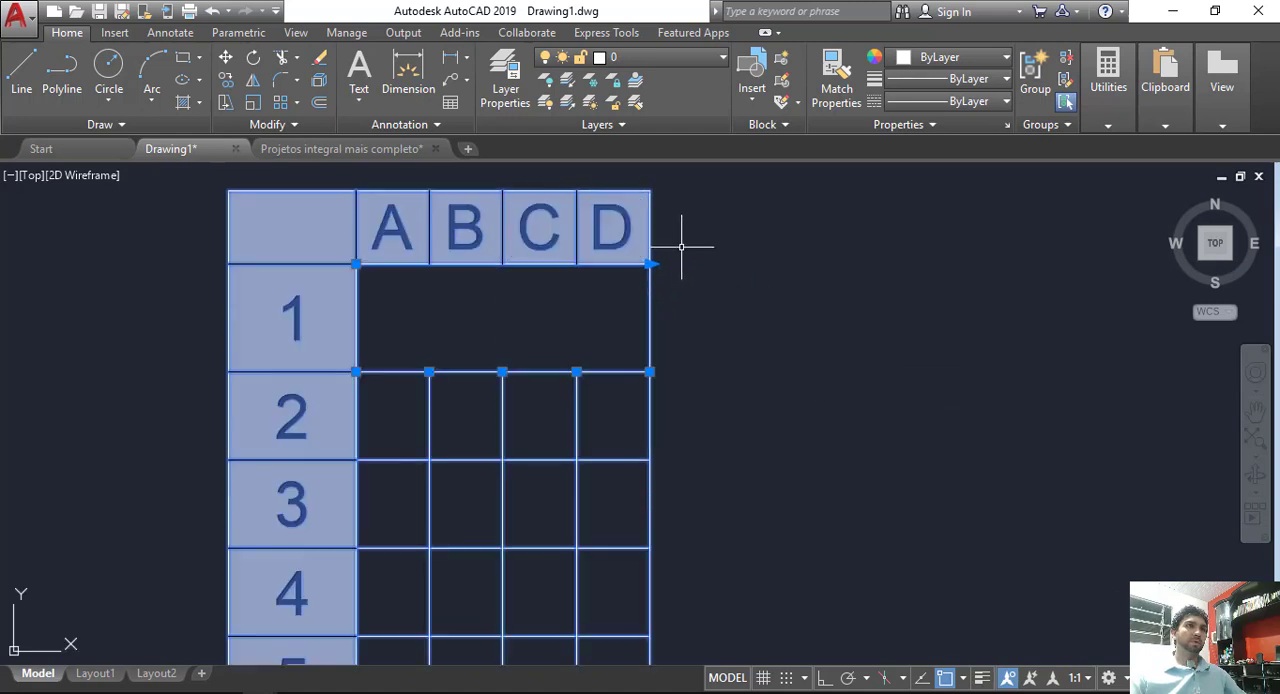
click(649, 264)
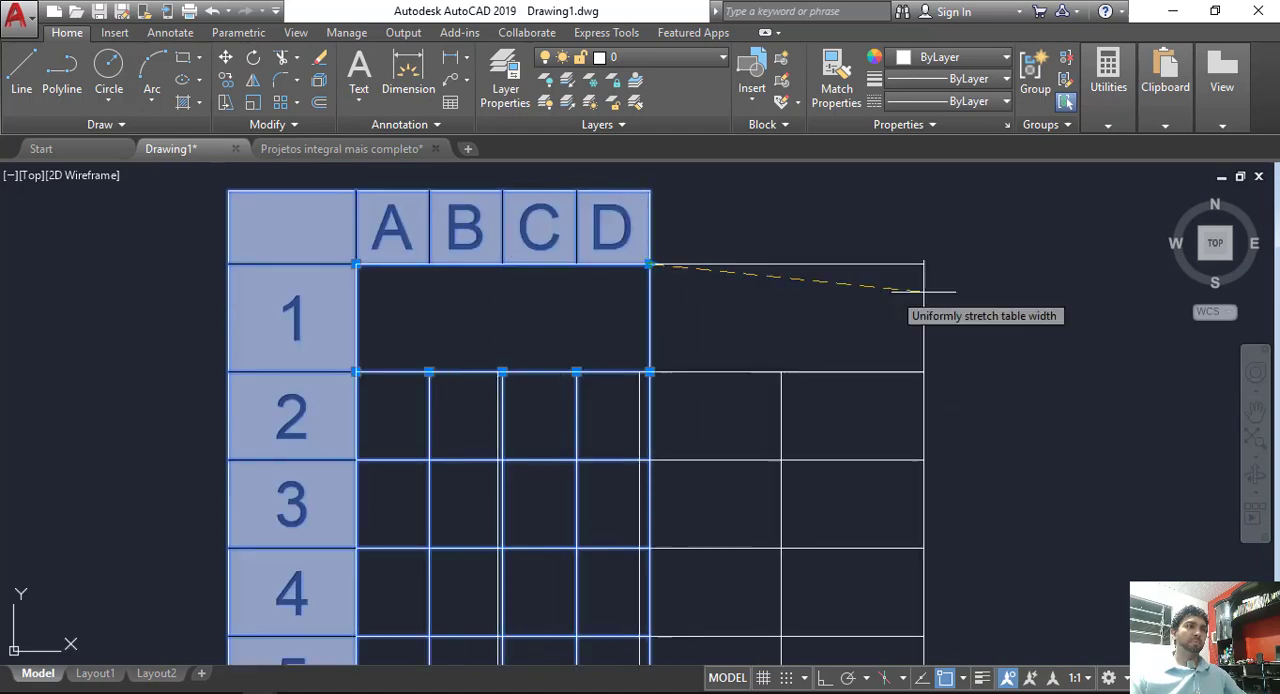
scroll(900, 285, down, 8)
middle_drag(1008, 284, 886, 306)
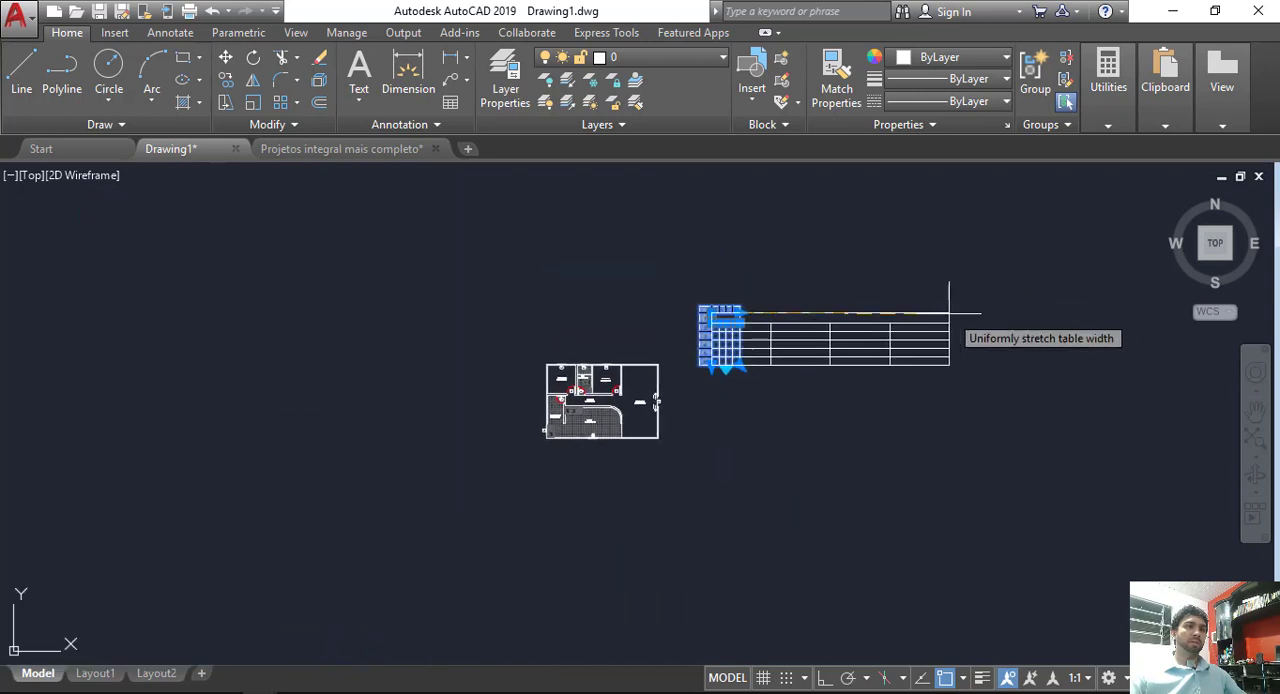
click(1023, 312)
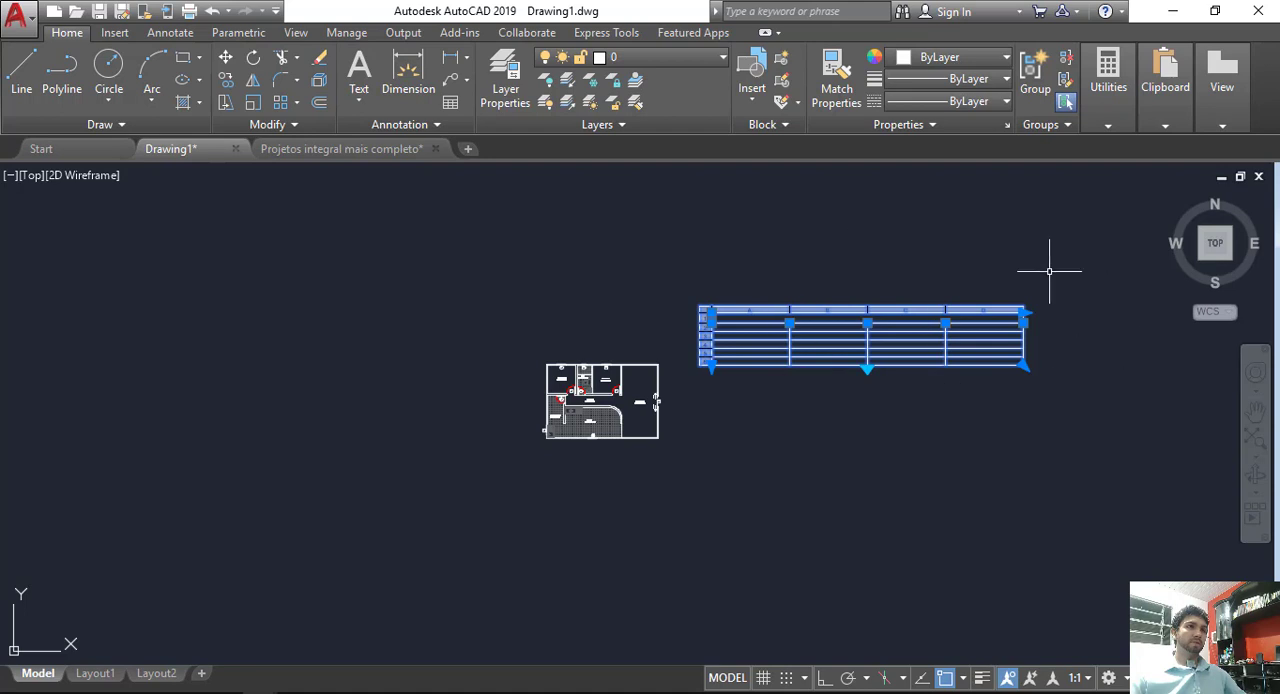
Step: Scale the widened table by a factor of 0.5, using its upper-left corner as the base point
click(254, 104)
scroll(658, 298, up, 2)
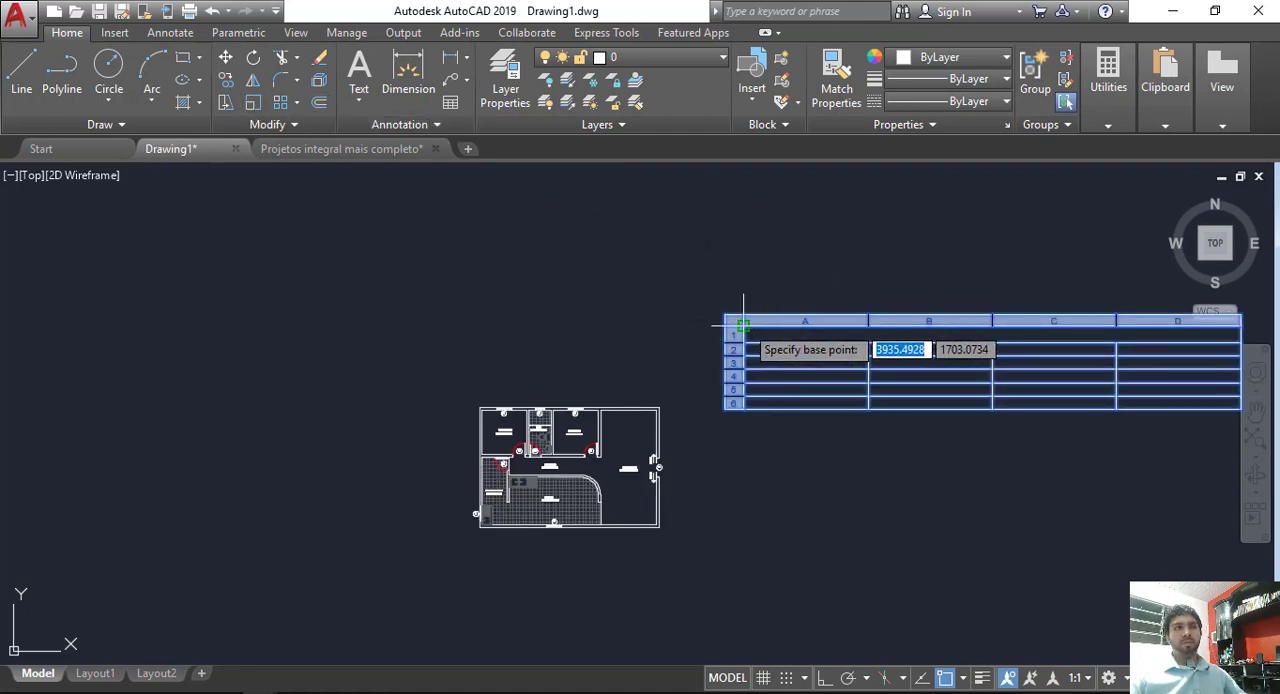
click(743, 324)
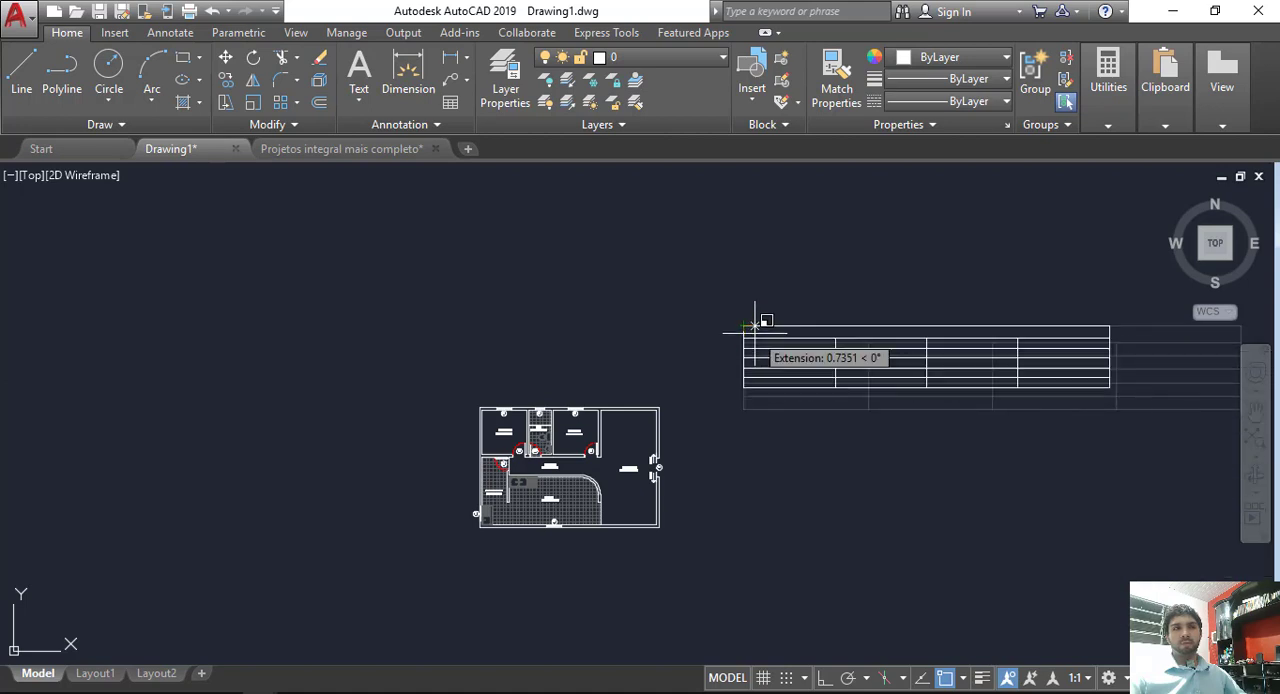
scroll(768, 326, up, 2)
scroll(736, 310, up, 2)
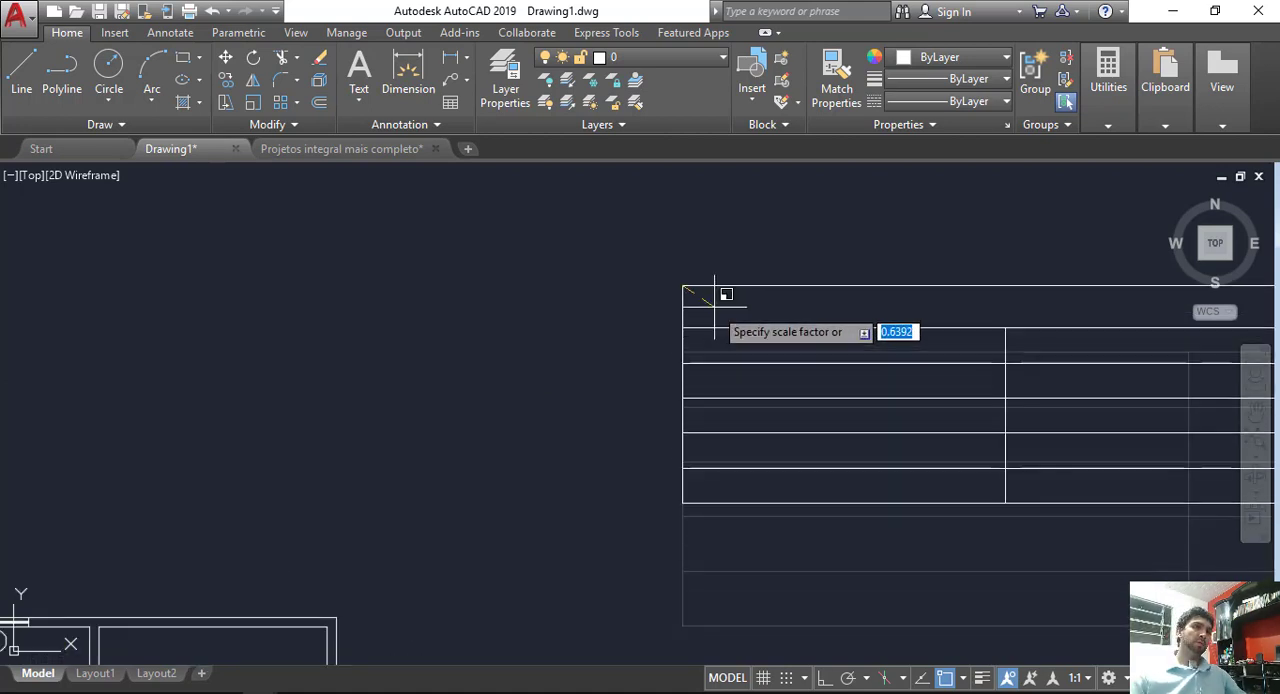
text(0.5)
key(Return)
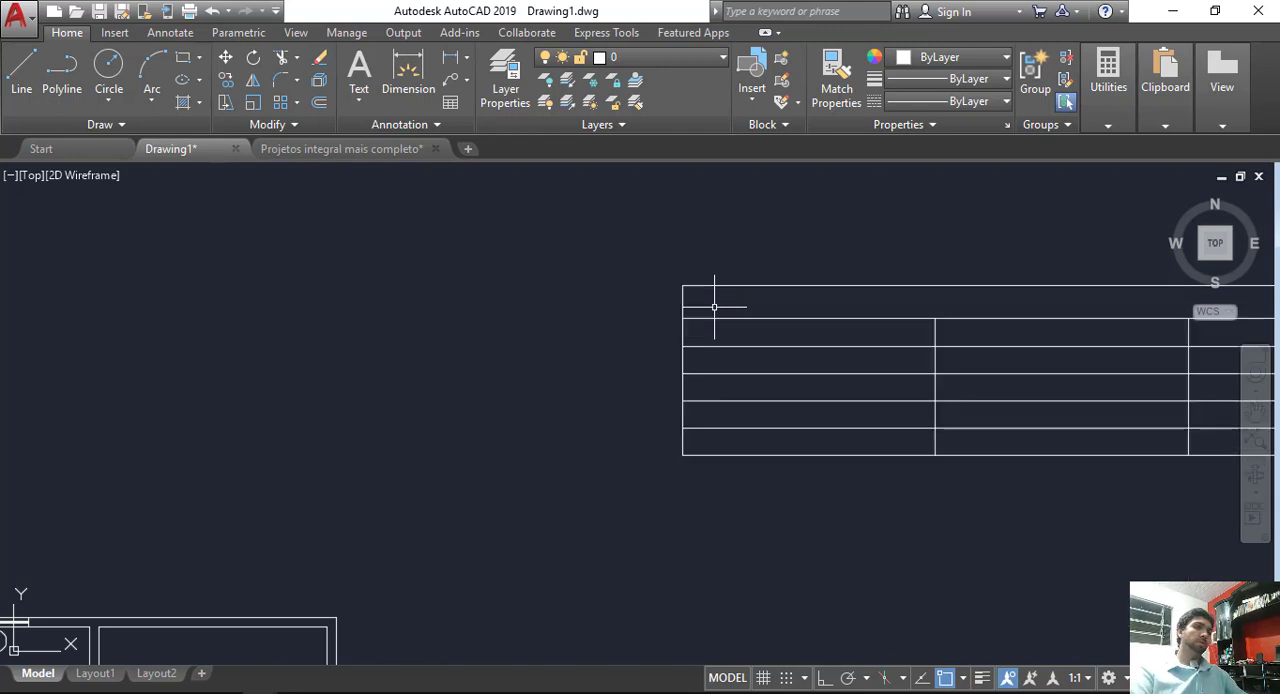
Step: Enter QUADRO DE ESQUADRIAS as the title in the table's merged first row
scroll(780, 350, down, 5)
middle_drag(874, 408, 820, 400)
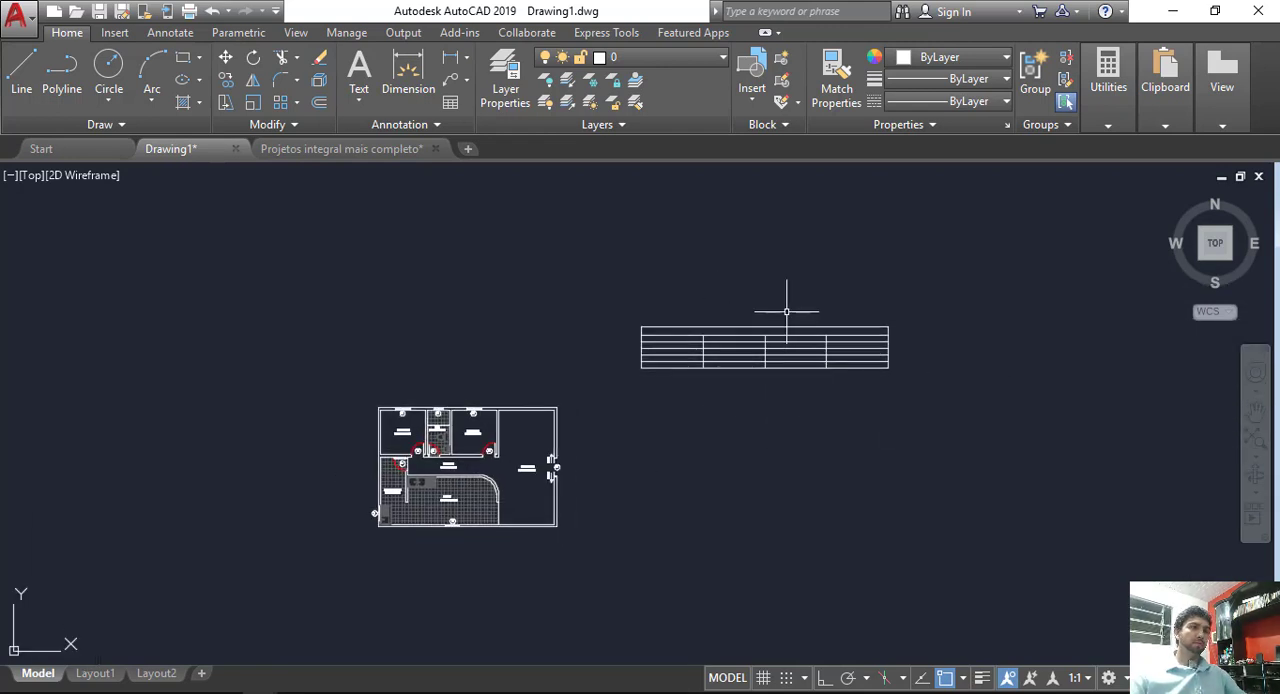
scroll(786, 300, up, 4)
double_click(727, 362)
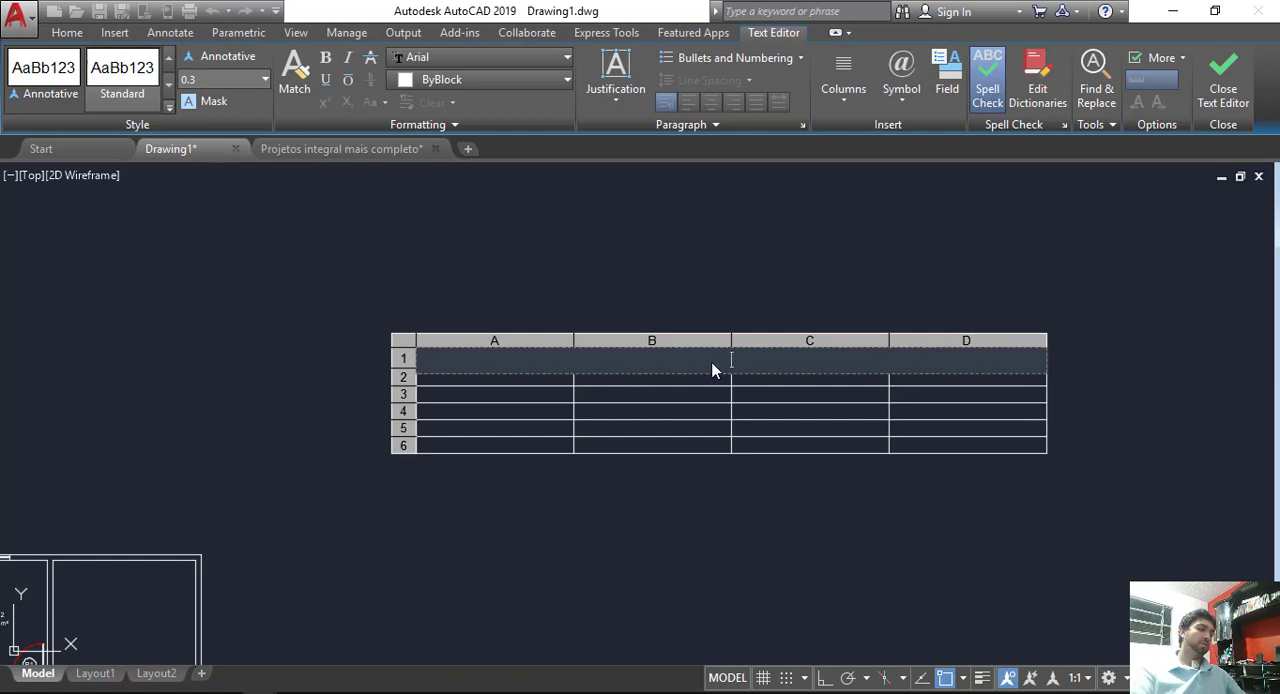
text(QUADR)
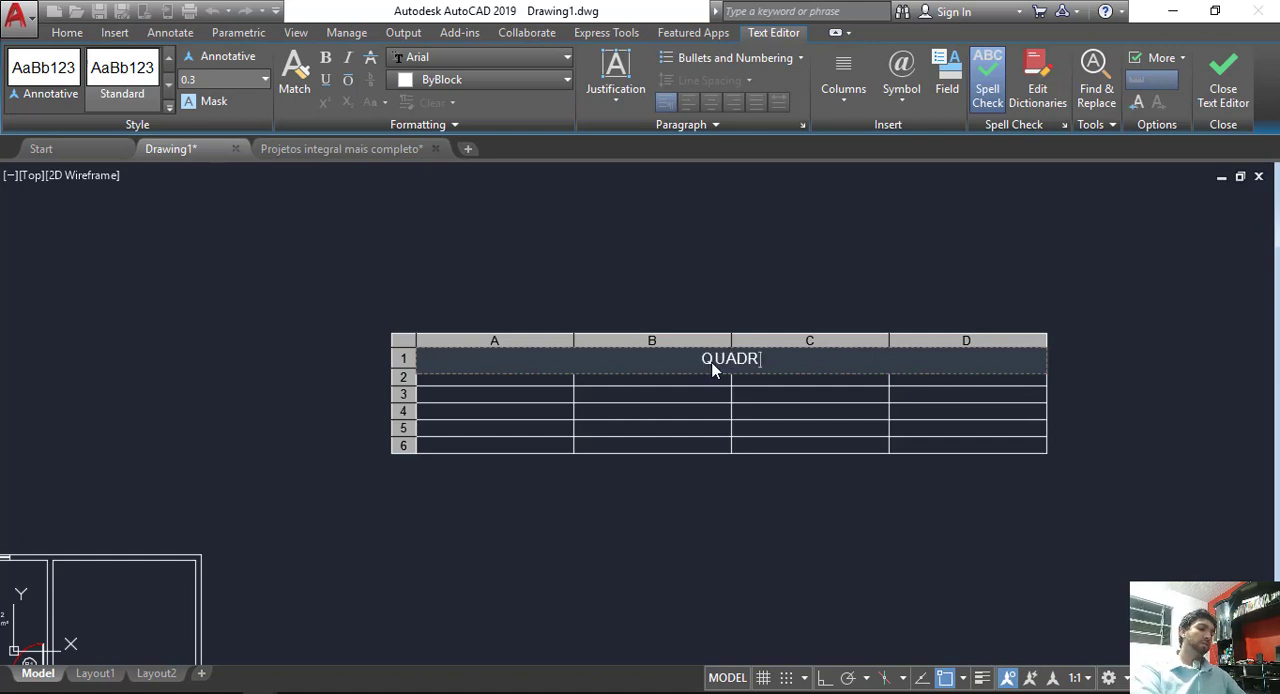
text(O DE ESQUADRI)
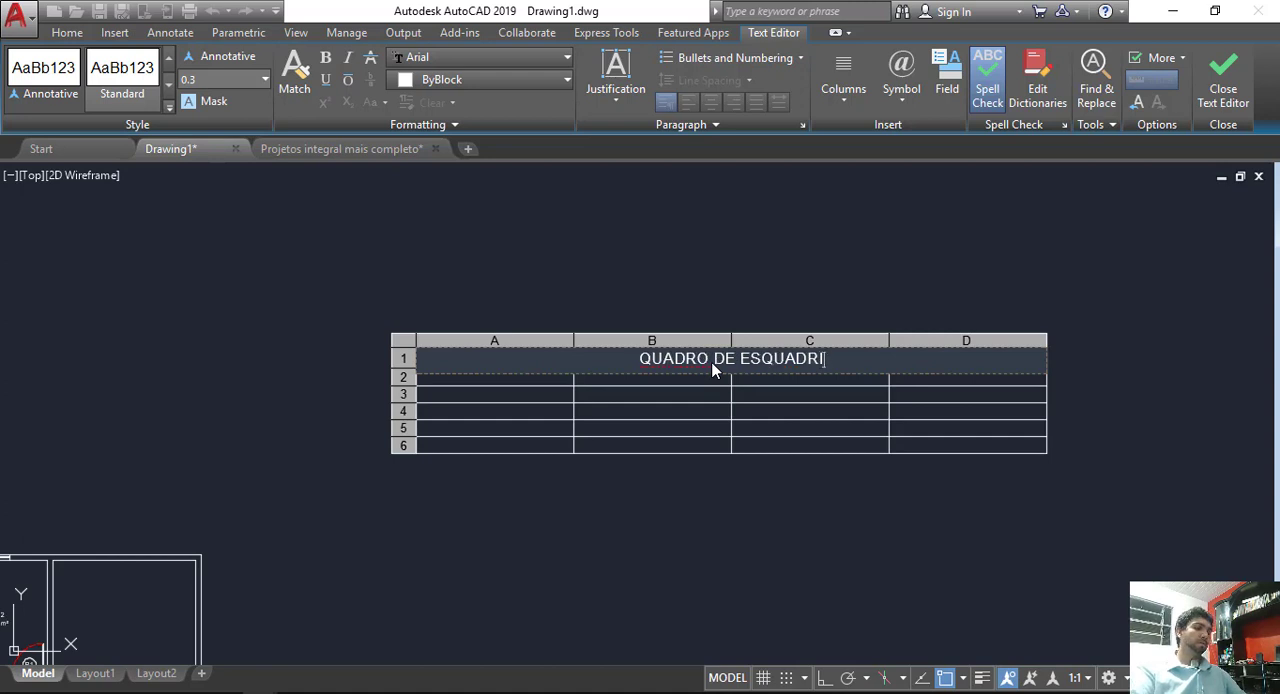
text(AS)
click(725, 458)
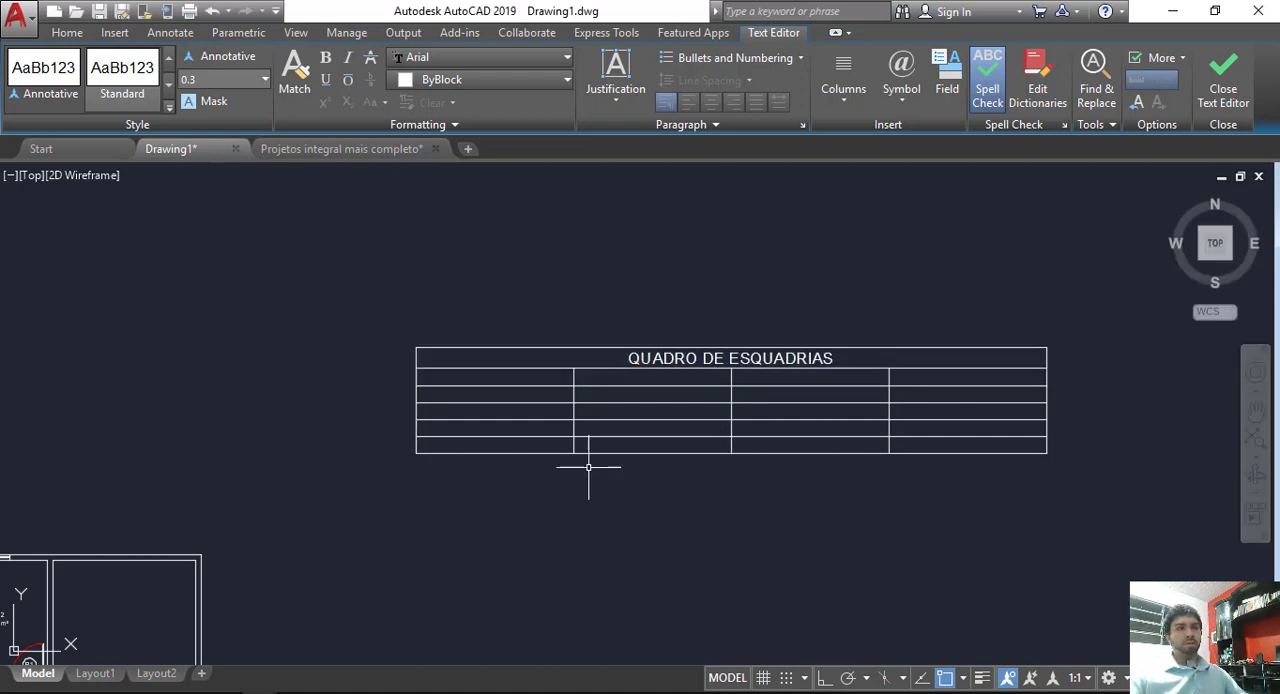
Step: Enter PORTAS and TIPO as the headings of the table's first two columns
click(465, 377)
text(PORTAS)
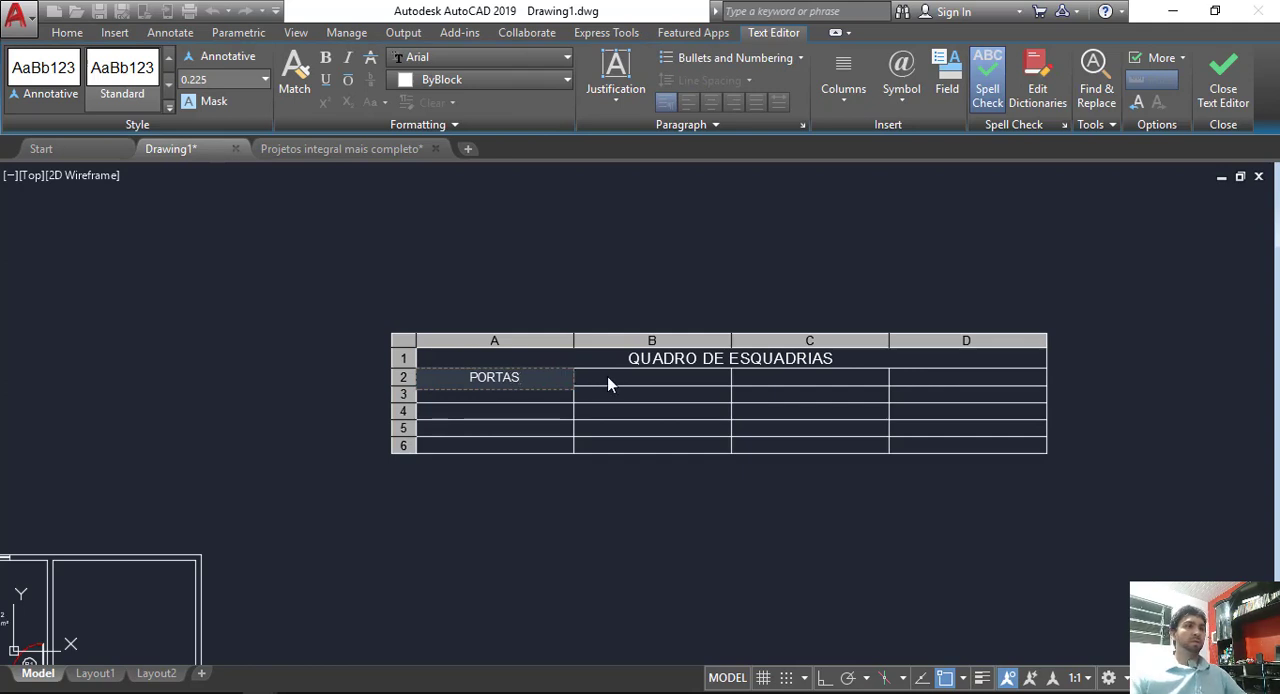
click(607, 381)
click(607, 381)
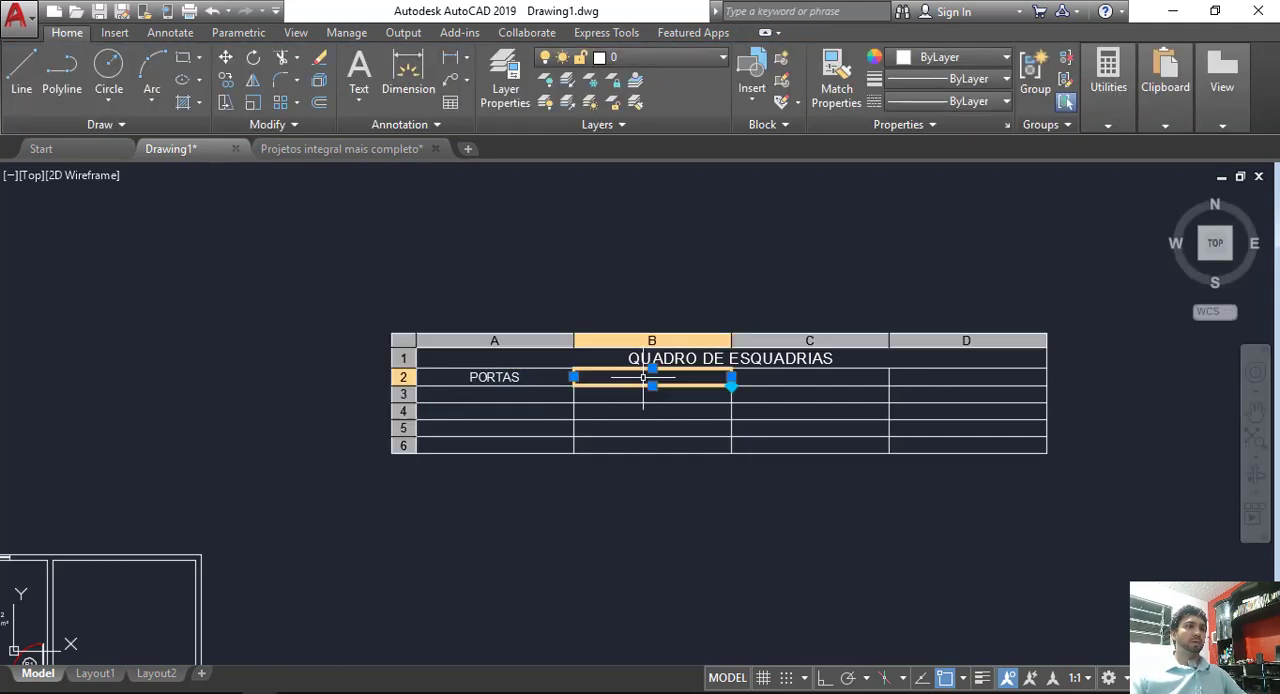
text(TIPO)
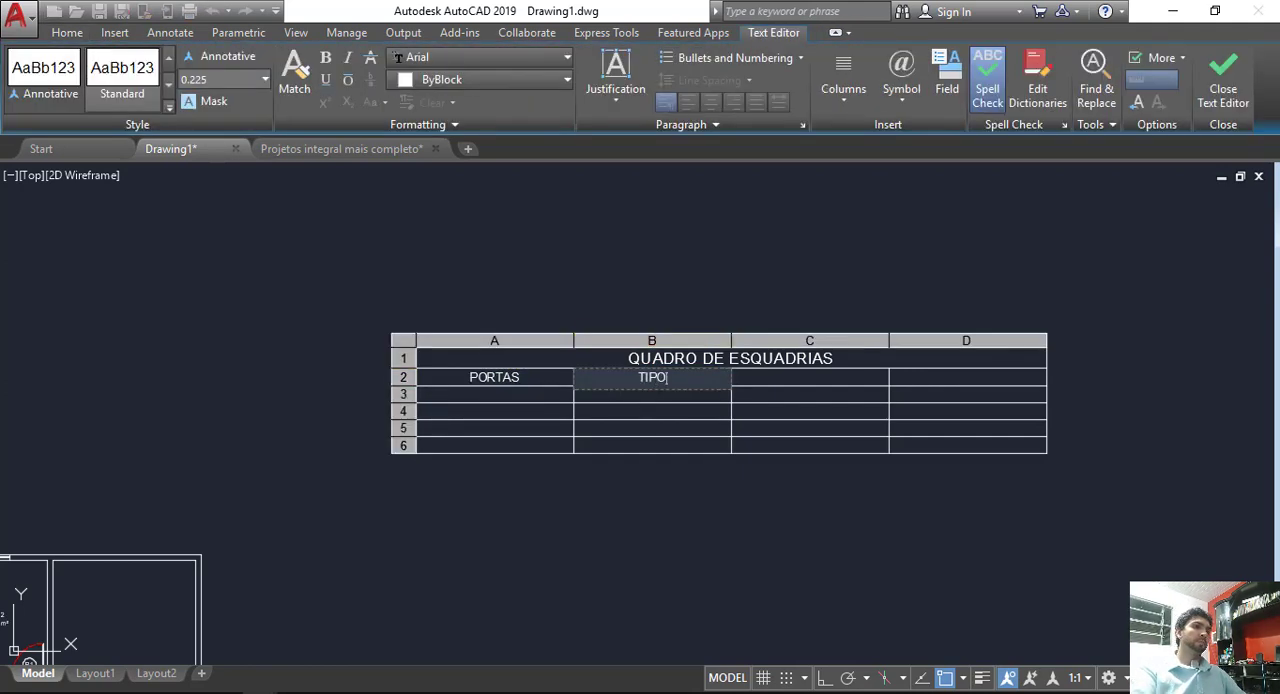
Step: Enter JANELAS and TIPO as the headings of the table's third and fourth columns
click(792, 381)
click(792, 380)
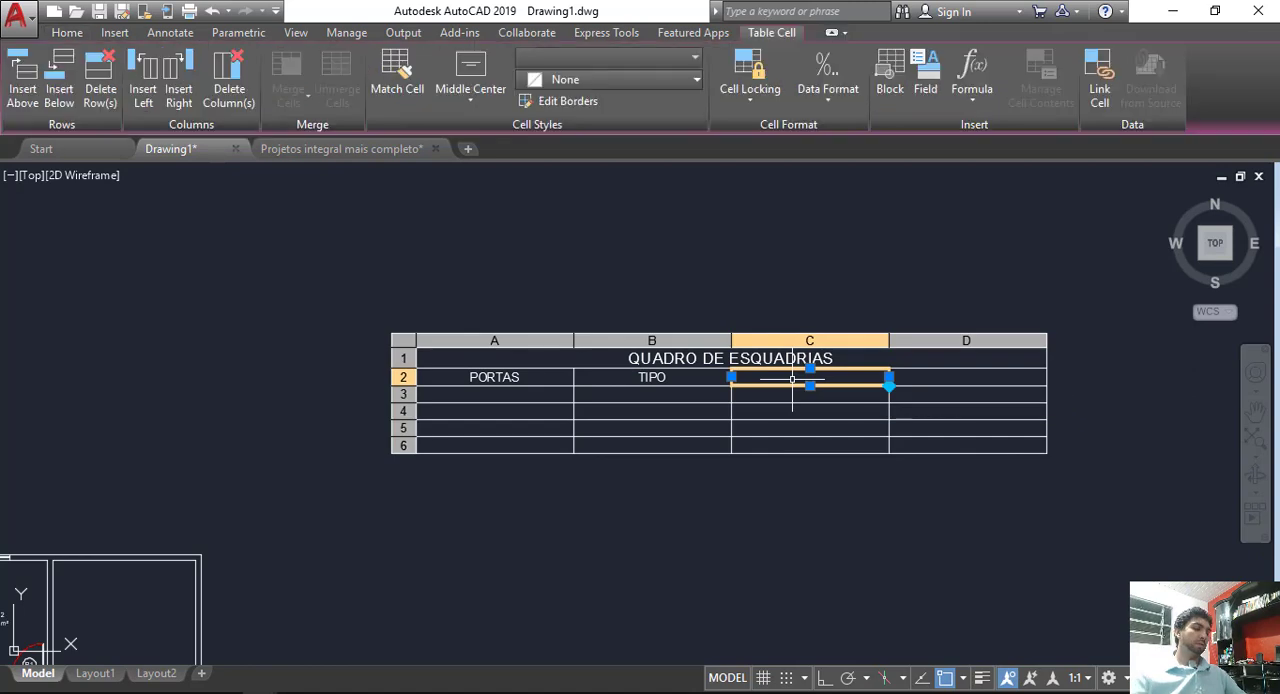
text(JANELAS)
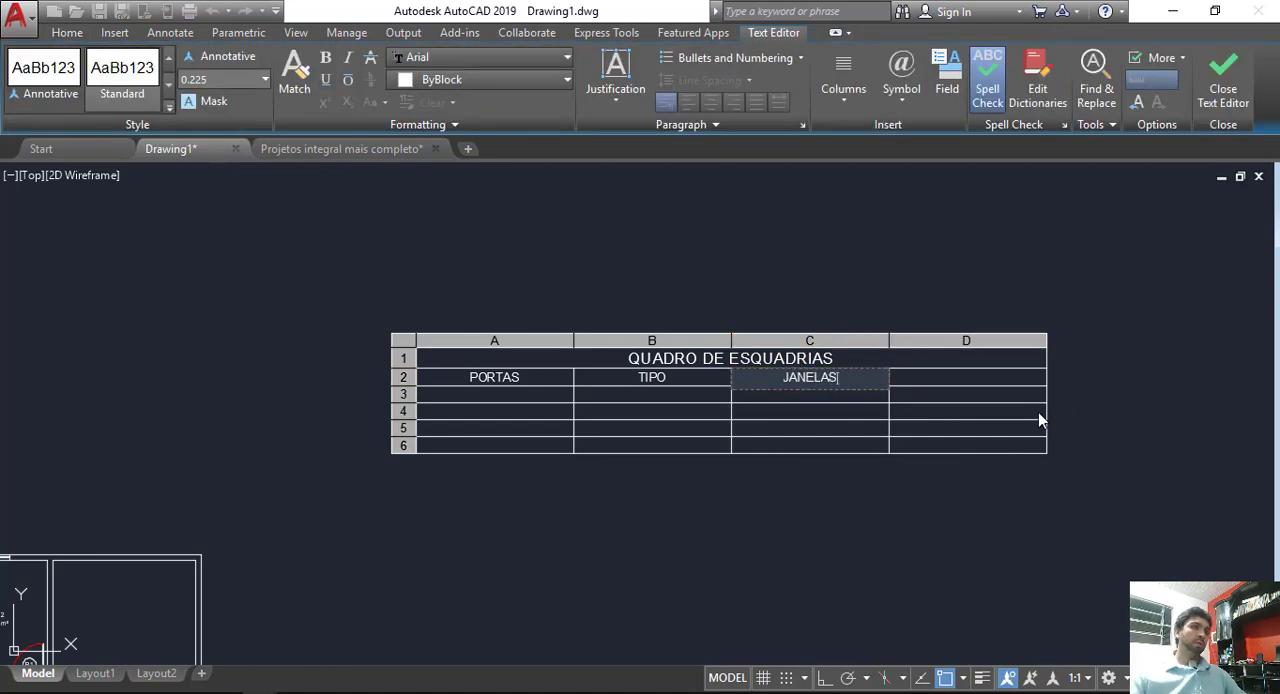
click(975, 373)
click(971, 372)
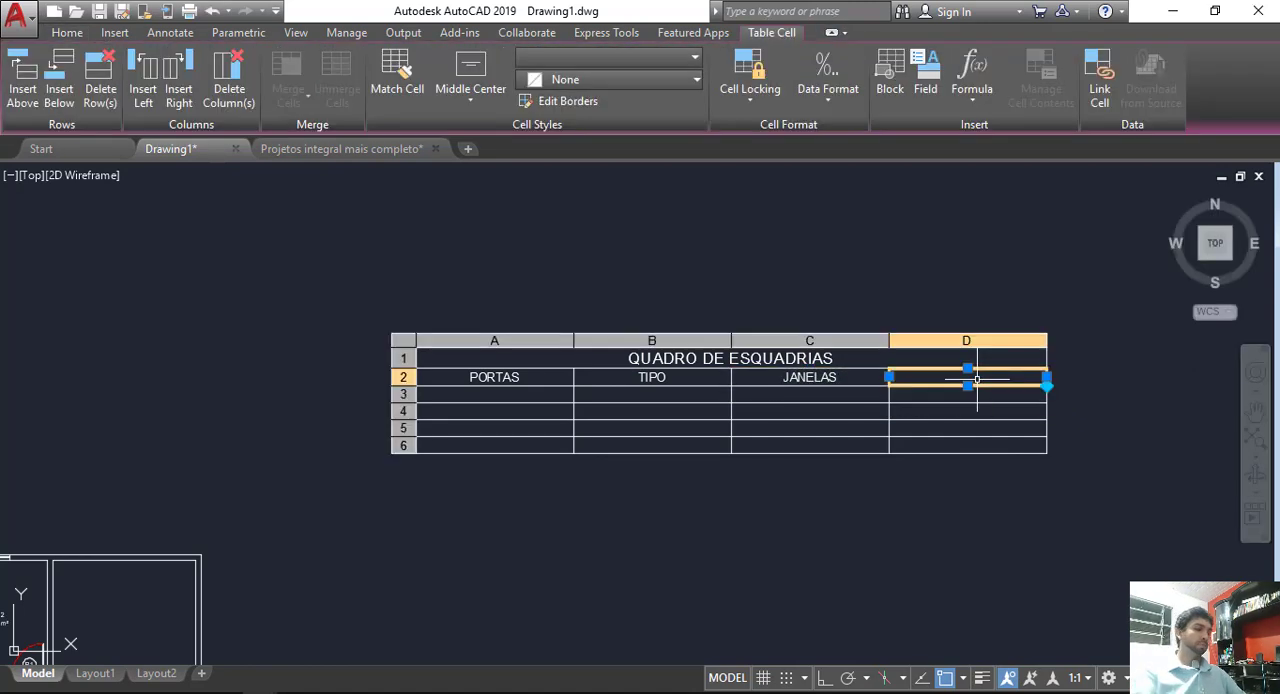
text(TIPO)
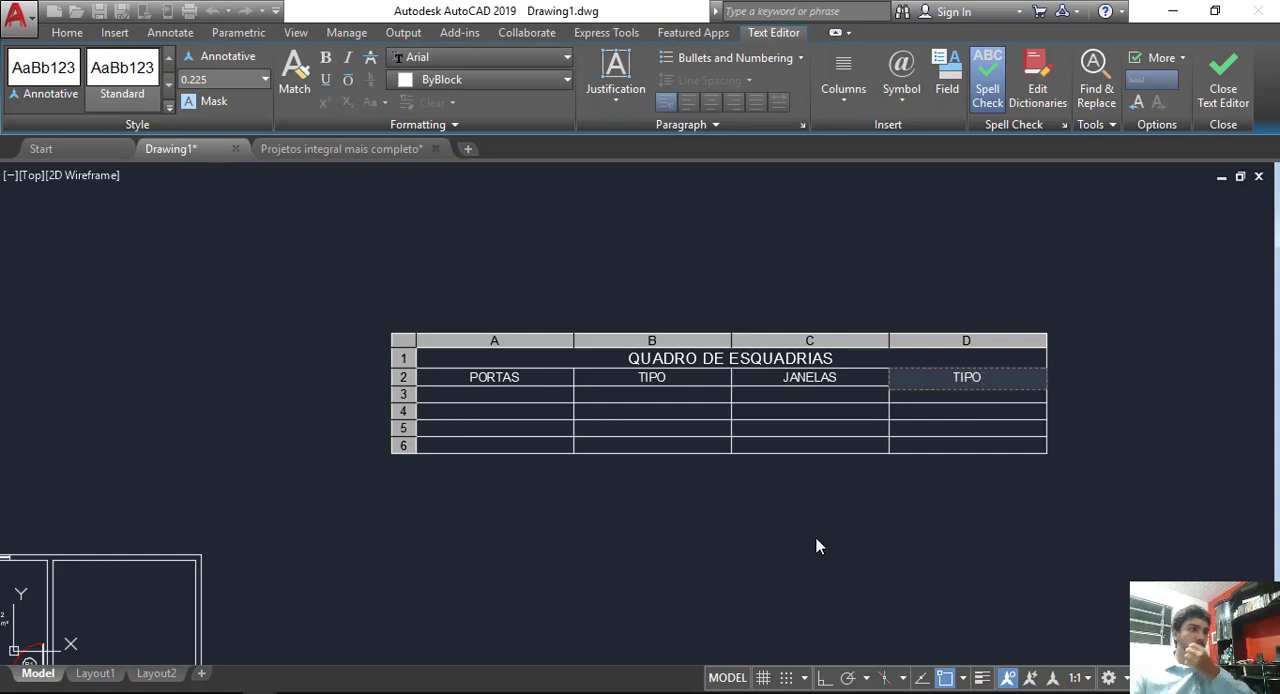
click(816, 546)
Step: Examine the P1 and P2 door openings beside the Circulação area in the floor plan
middle_drag(549, 466, 701, 417)
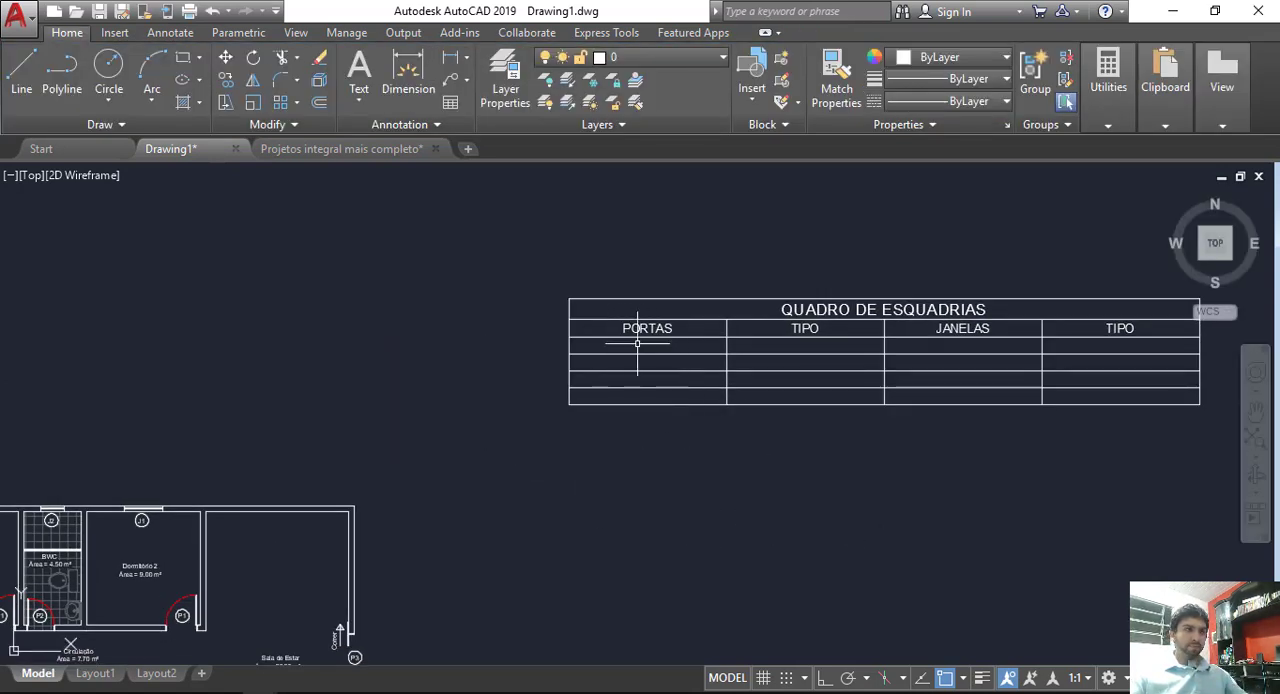
scroll(546, 460, down, 2)
middle_drag(546, 460, 773, 357)
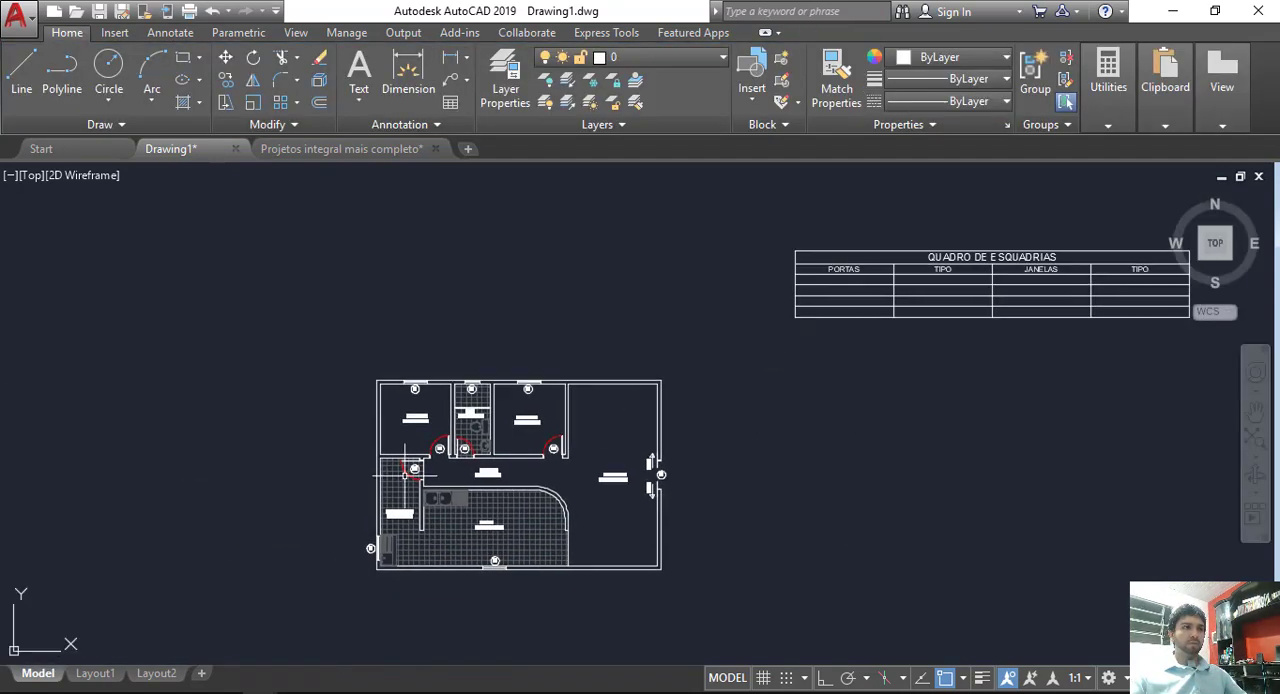
scroll(491, 403, up, 6)
scroll(455, 450, up, 4)
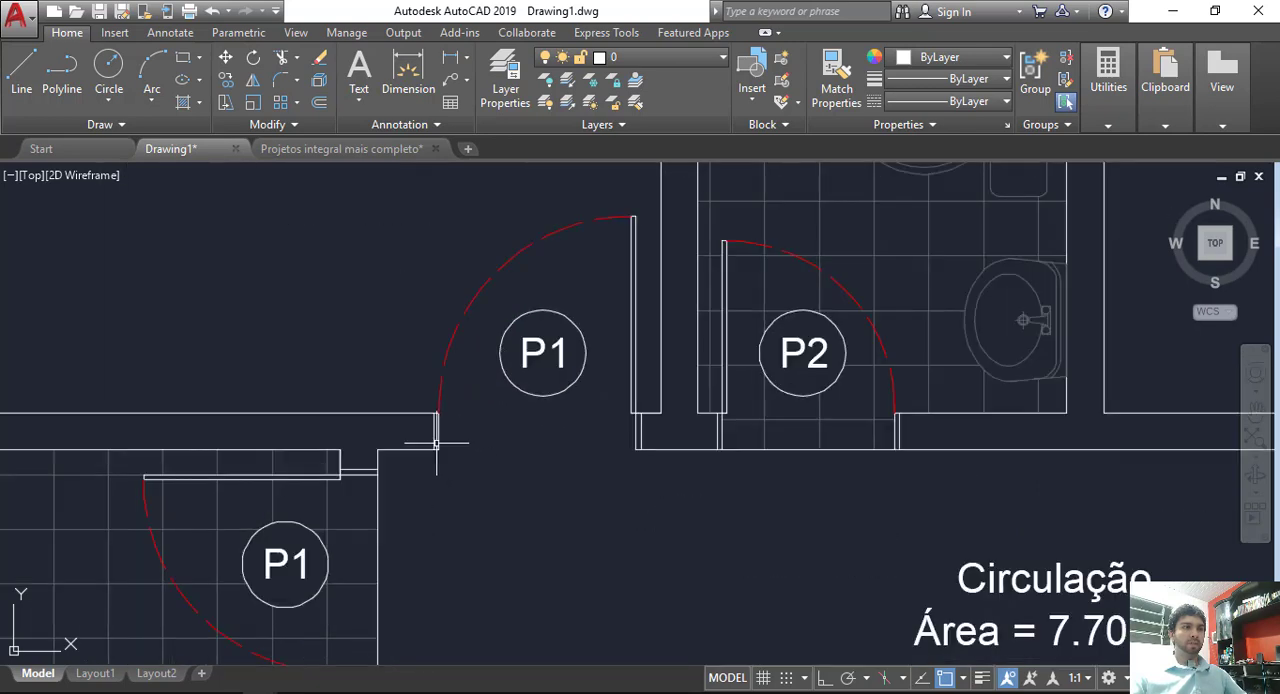
scroll(622, 436, down, 5)
middle_drag(1010, 400, 857, 514)
Step: Enter P1 = 80 X 210 in the first cell under the PORTAS heading
scroll(698, 348, up, 5)
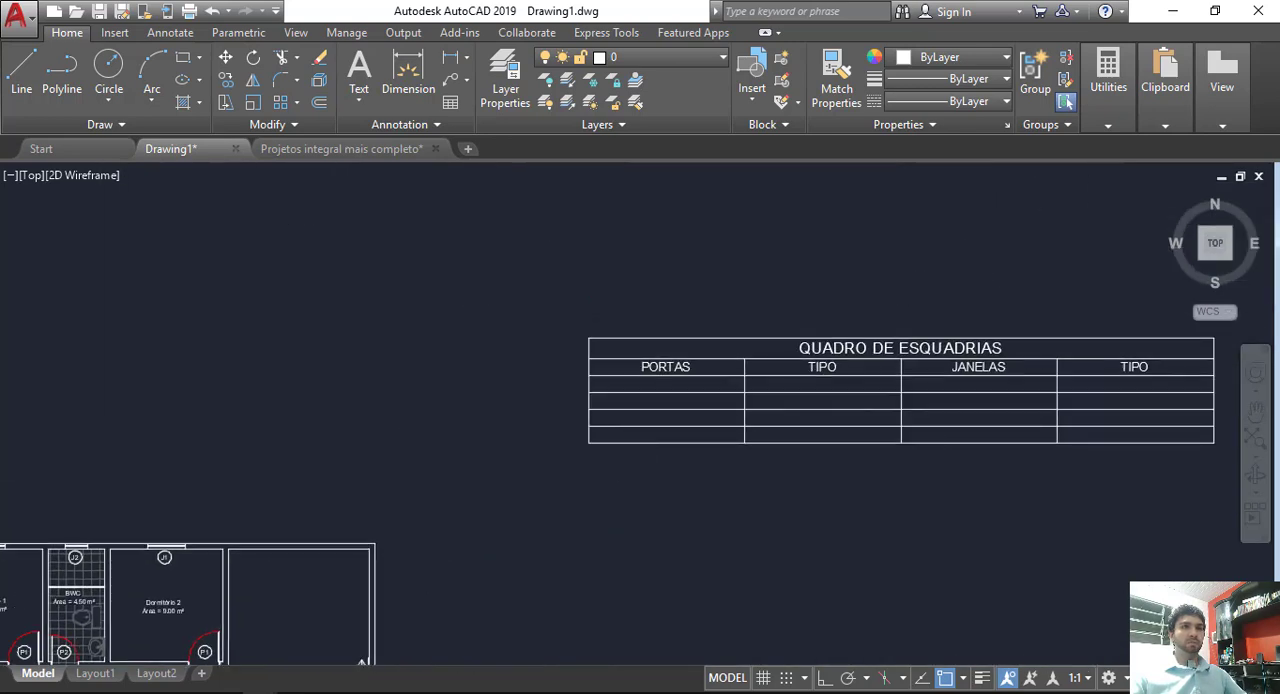
click(698, 348)
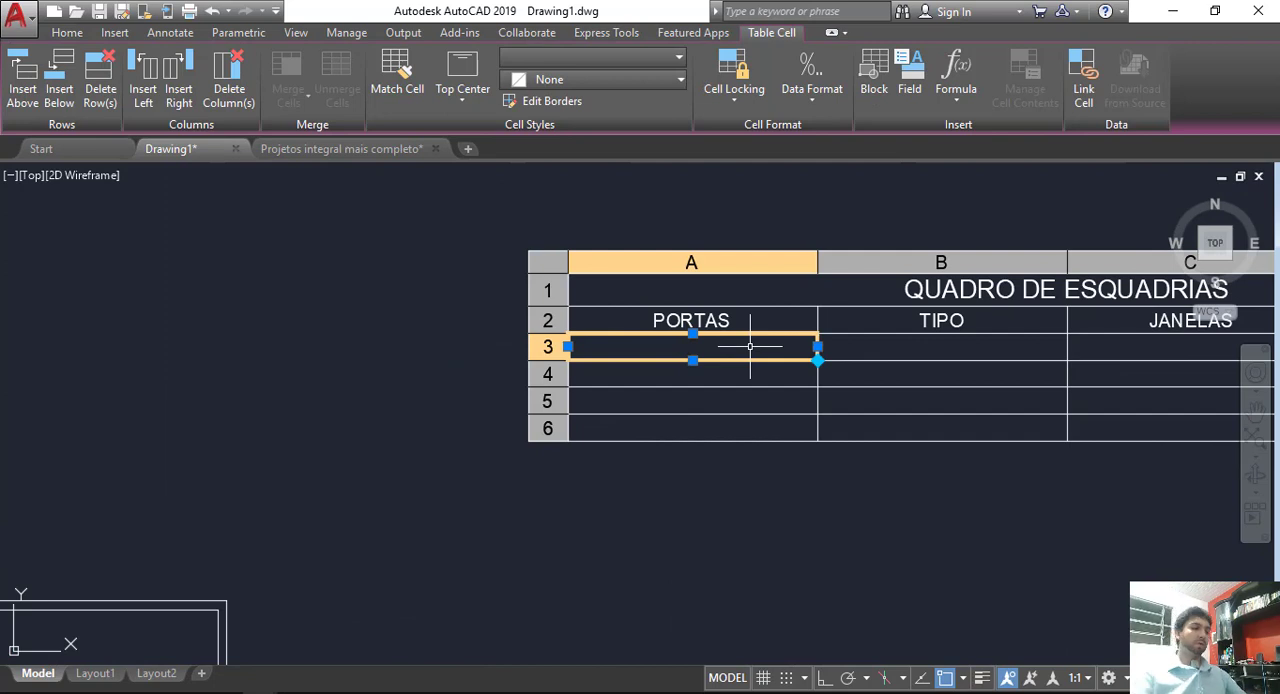
double_click(750, 346)
text(P1)
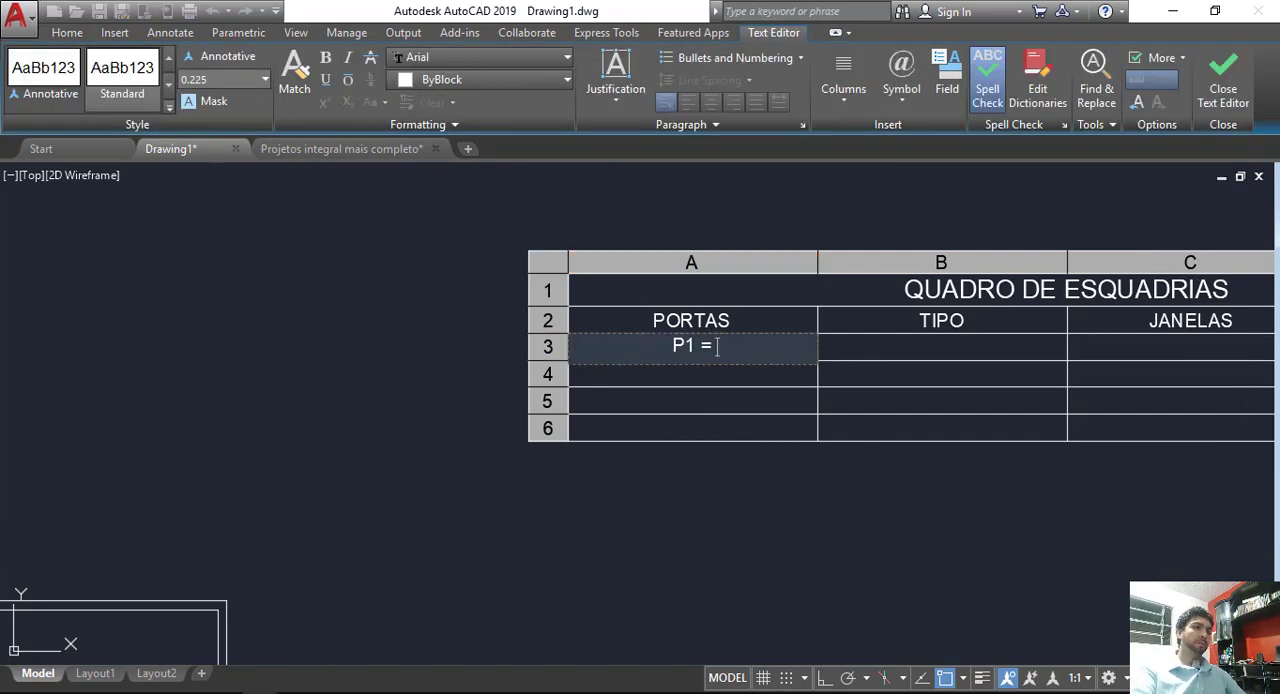
text( =)
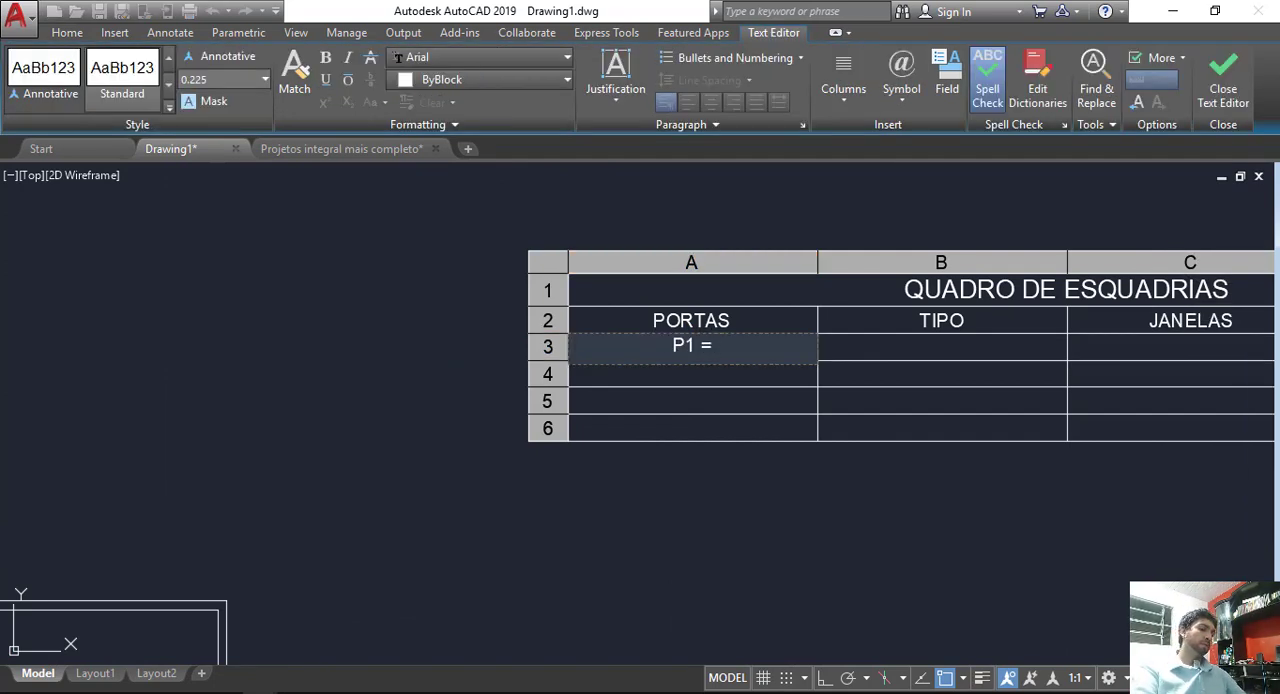
text( 80 X )
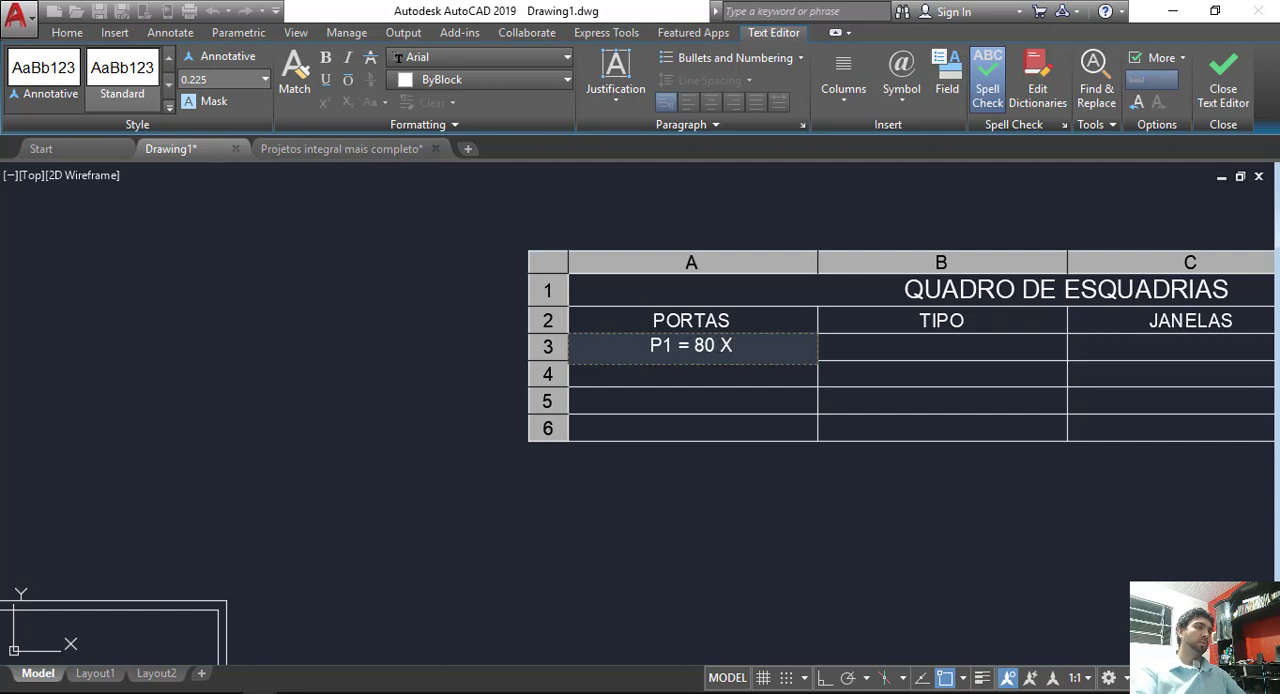
text(210)
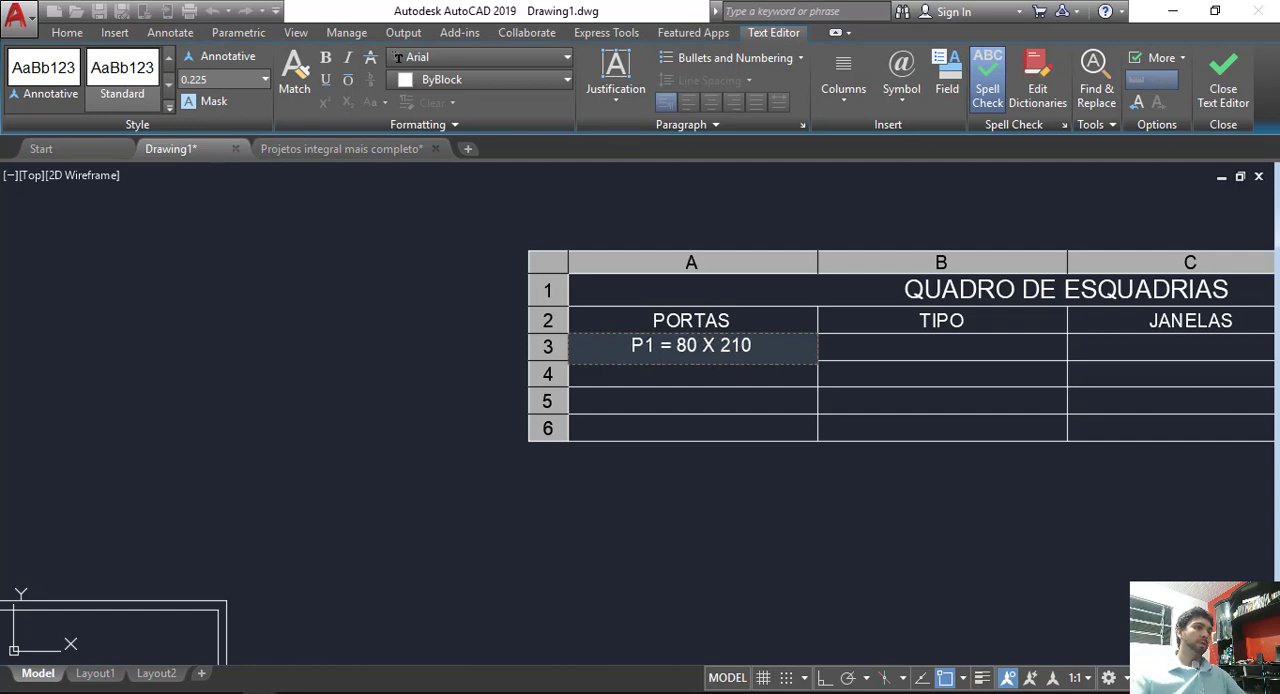
click(936, 548)
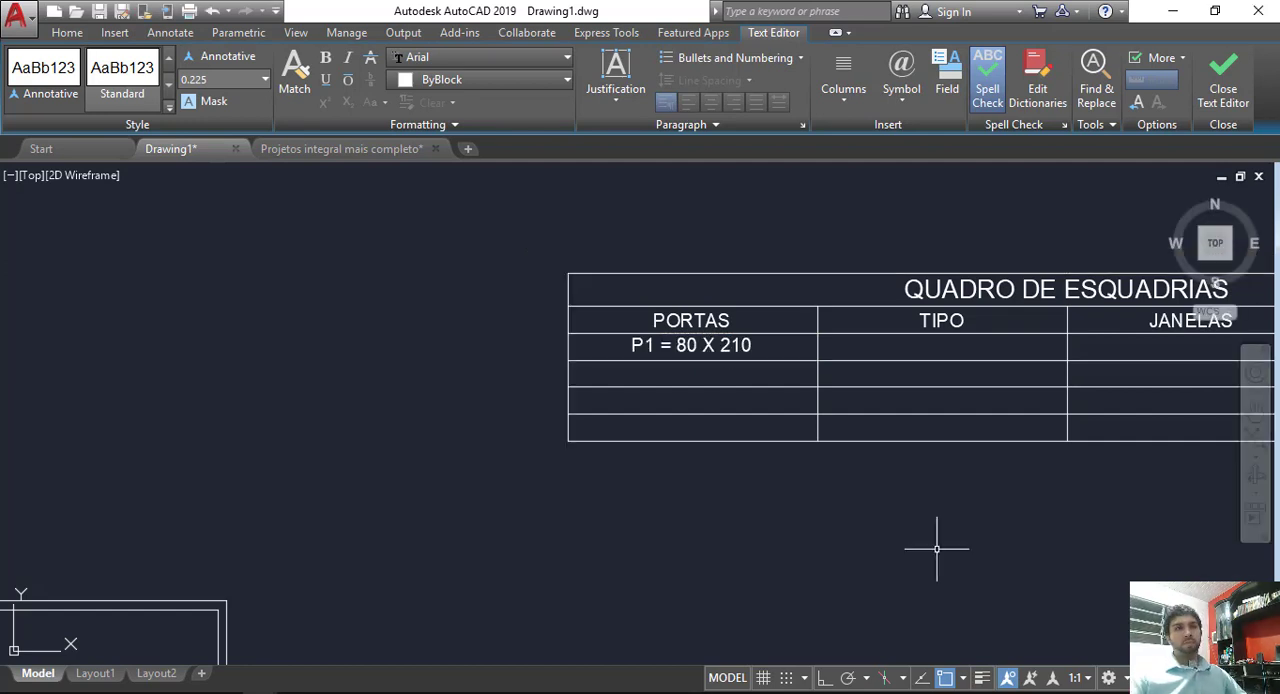
Step: Examine the P1, P2 and P3 doors in the floor plan to identify their opening types
click(940, 350)
scroll(1049, 303, down, 5)
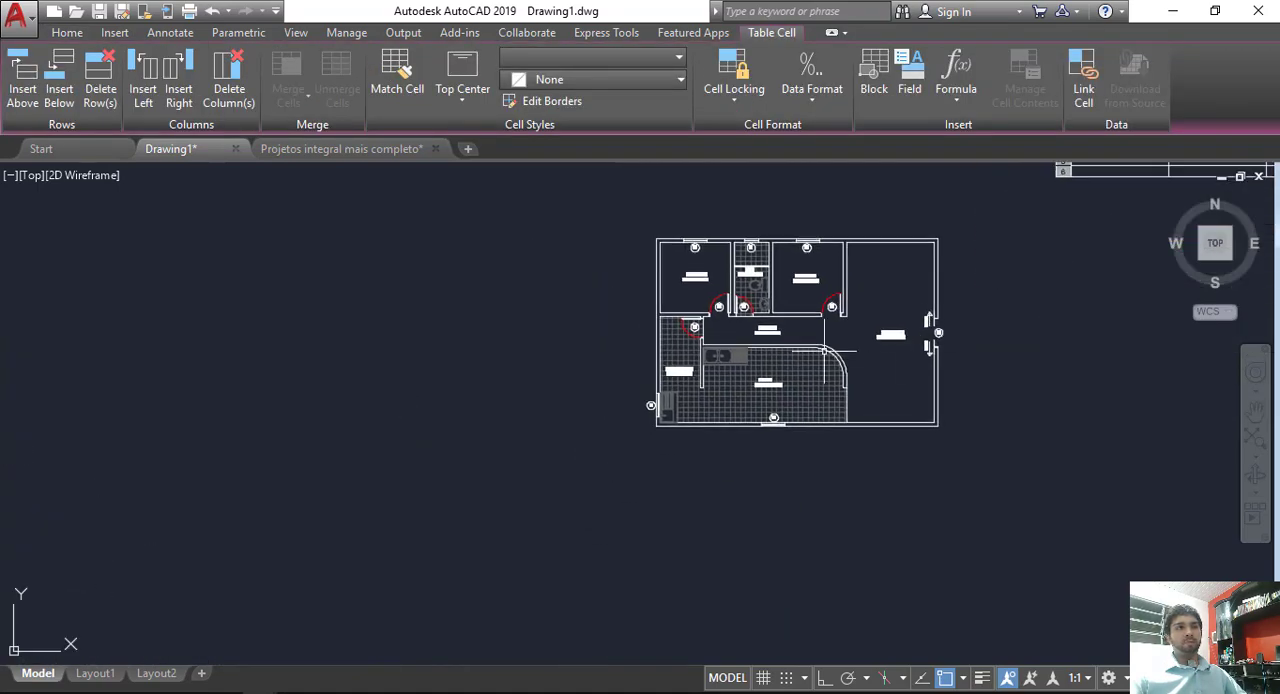
scroll(719, 294, up, 8)
scroll(719, 294, down, 2)
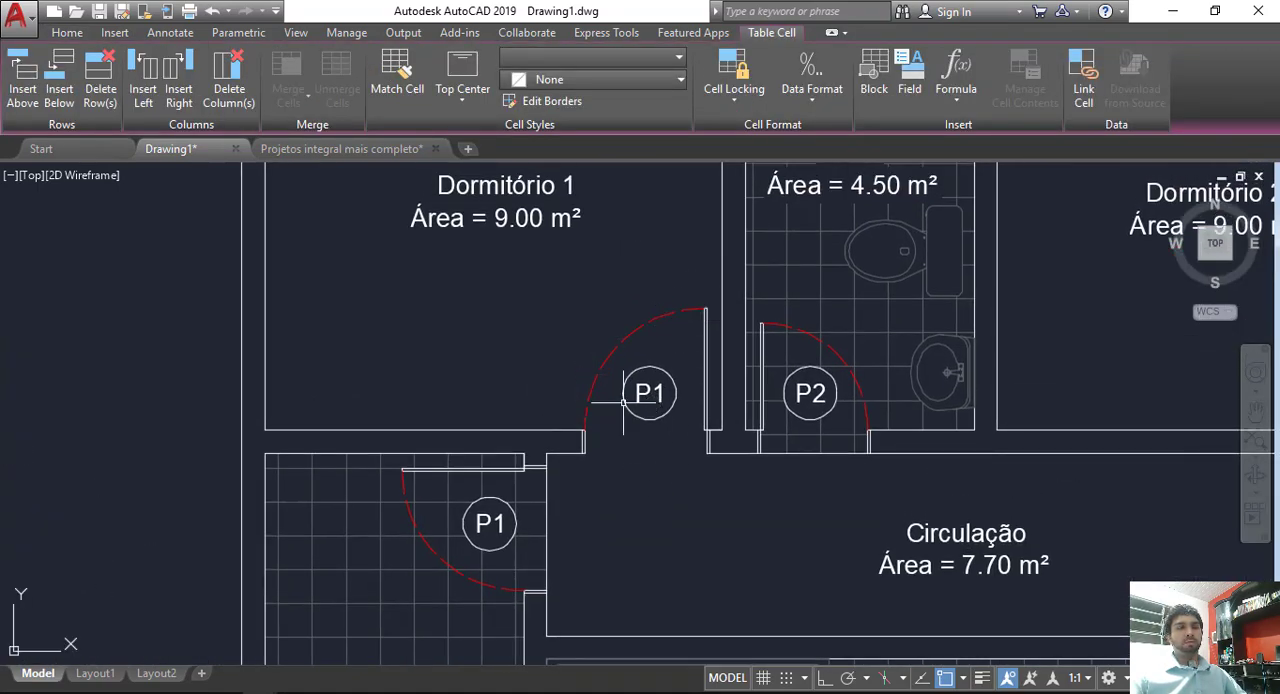
scroll(684, 390, down, 2)
middle_drag(729, 424, 540, 418)
middle_drag(1186, 474, 786, 435)
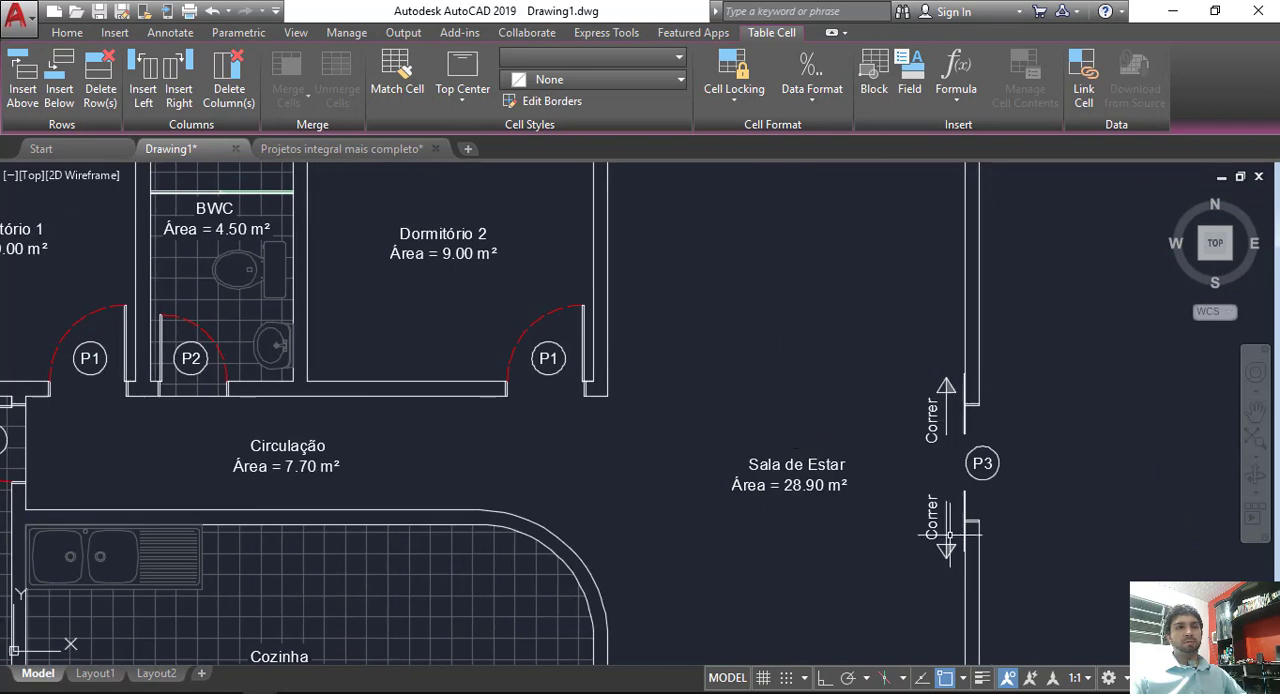
scroll(982, 452, down, 4)
middle_drag(986, 451, 632, 548)
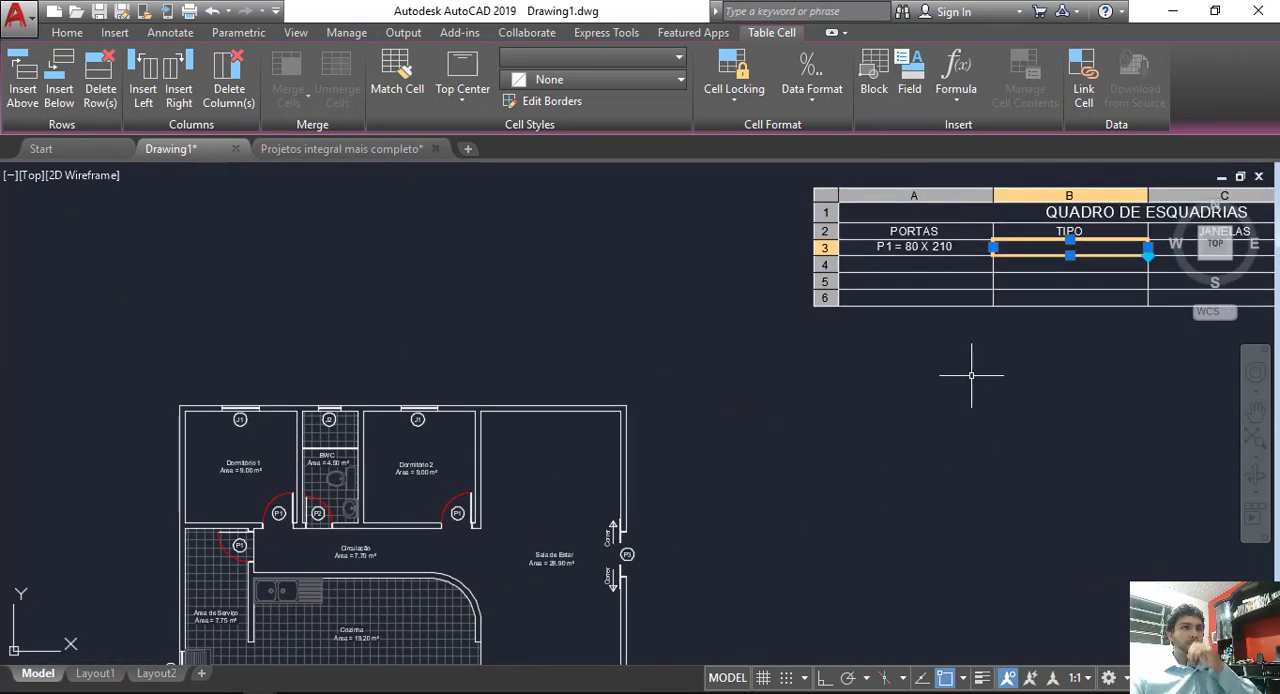
Step: Enter FIXA as the type of door P1 in the QUADRO DE ESQUADRIAS table
middle_drag(971, 374, 764, 439)
scroll(946, 262, up, 4)
double_click(760, 384)
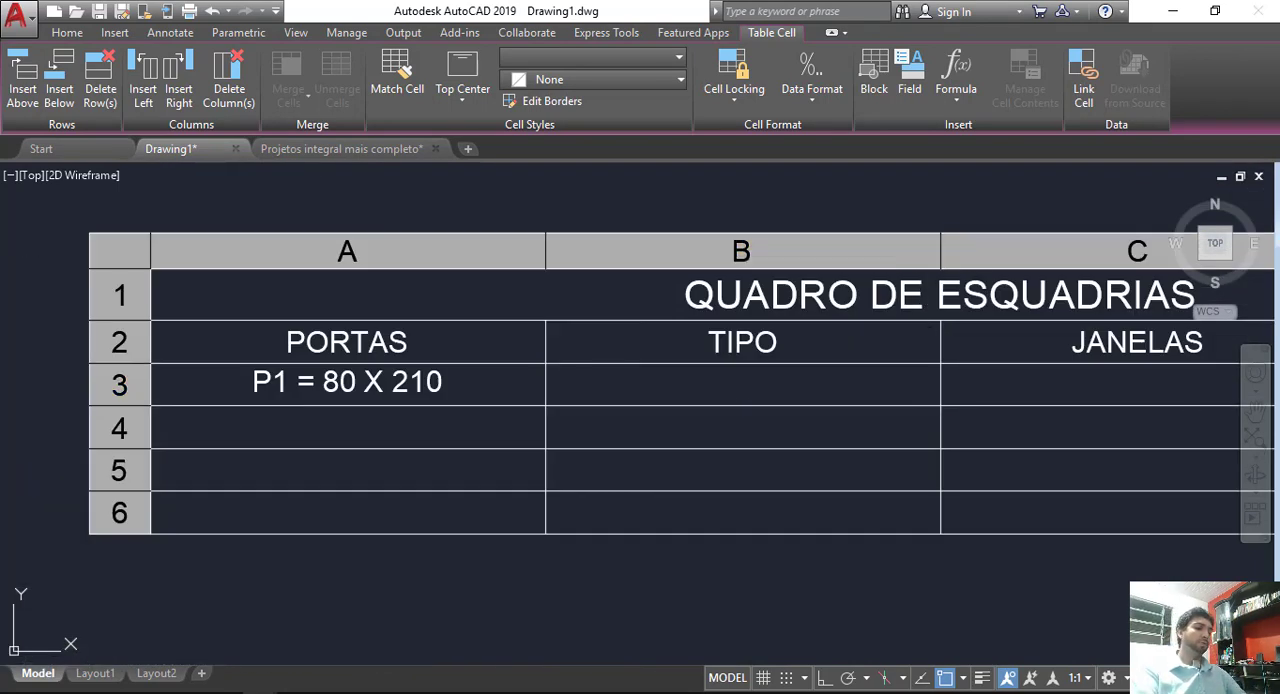
text(FIXA)
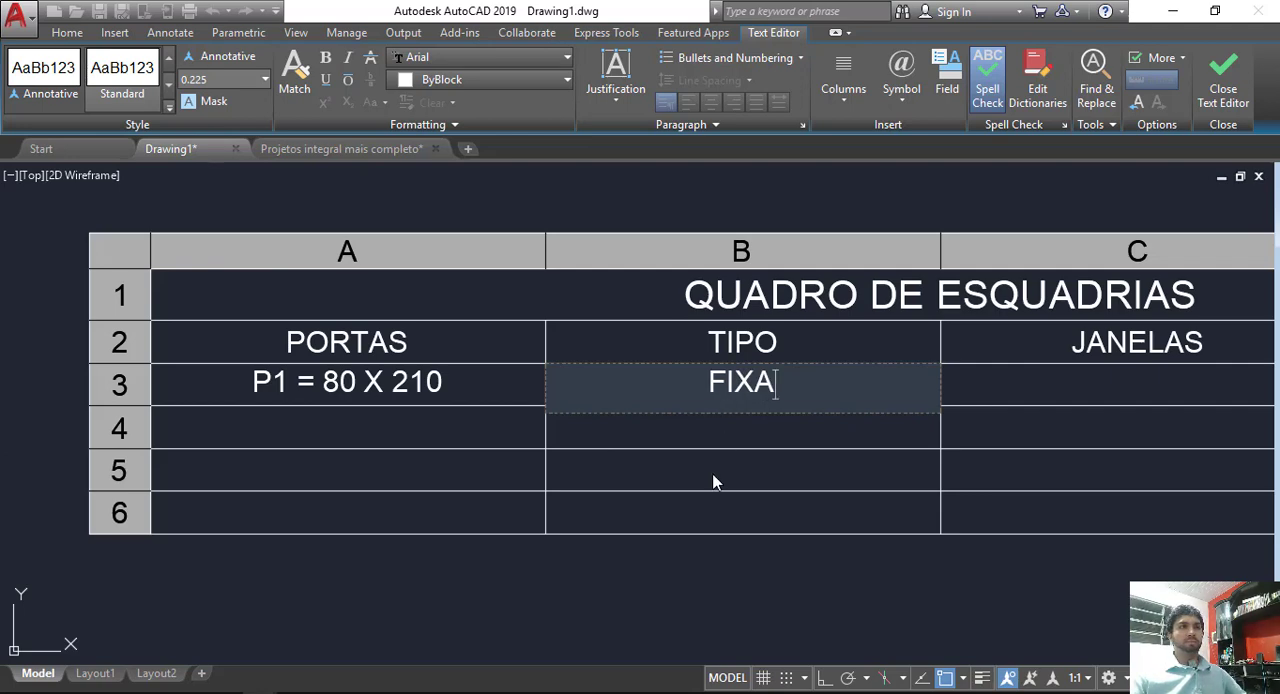
click(713, 482)
middle_drag(771, 440, 679, 435)
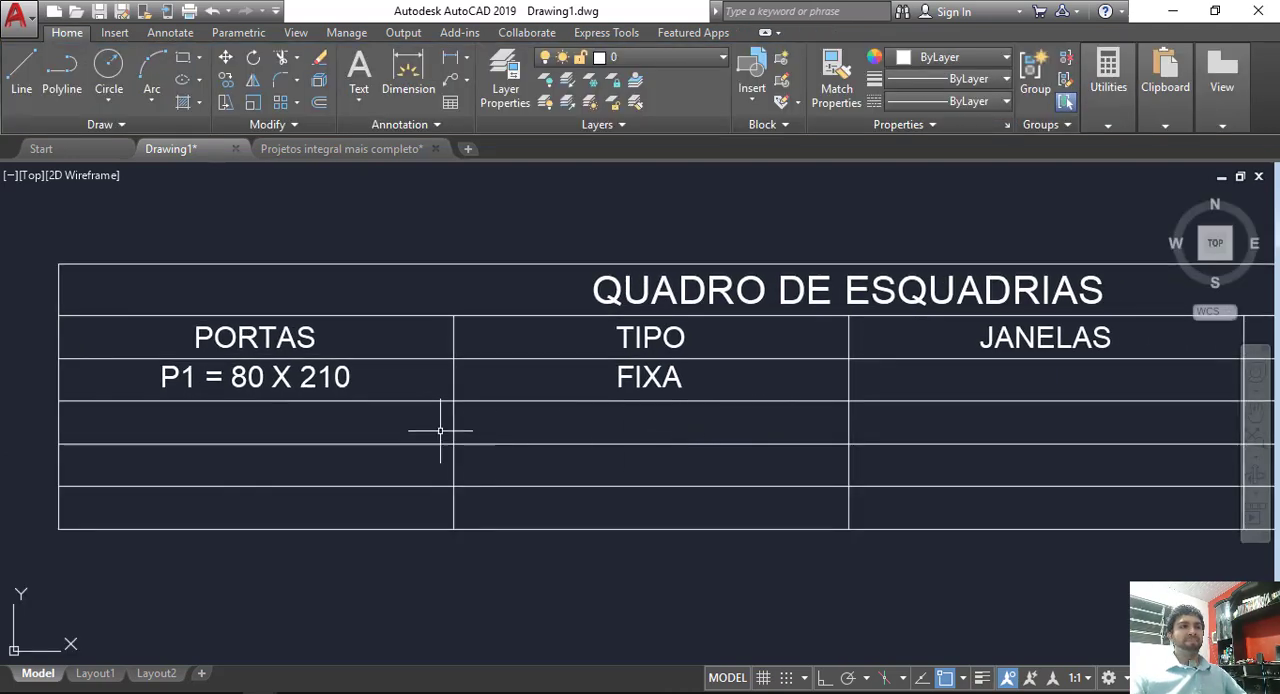
Step: Enter P2 = 70 X 210 in the PORTAS column below P1, checking the BWC door in the floor plan
click(345, 418)
text(P2)
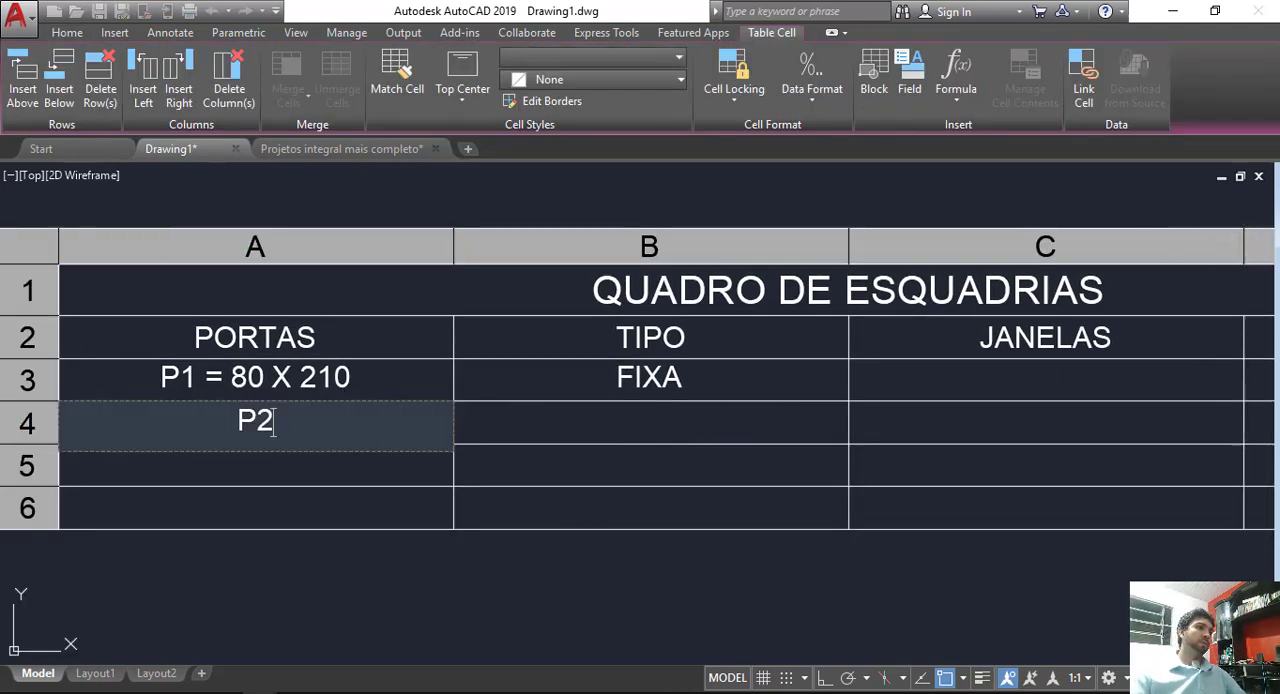
scroll(256, 592, down, 6)
scroll(335, 452, up, 6)
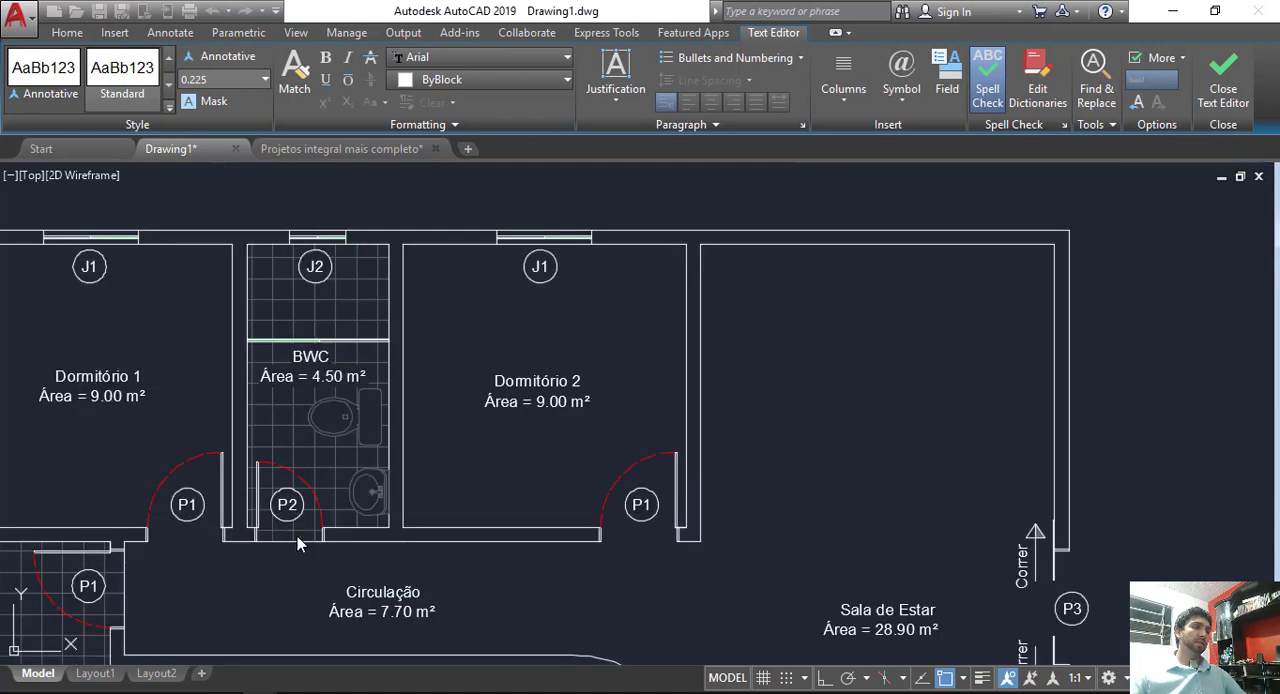
scroll(297, 536, down, 6)
scroll(714, 339, up, 7)
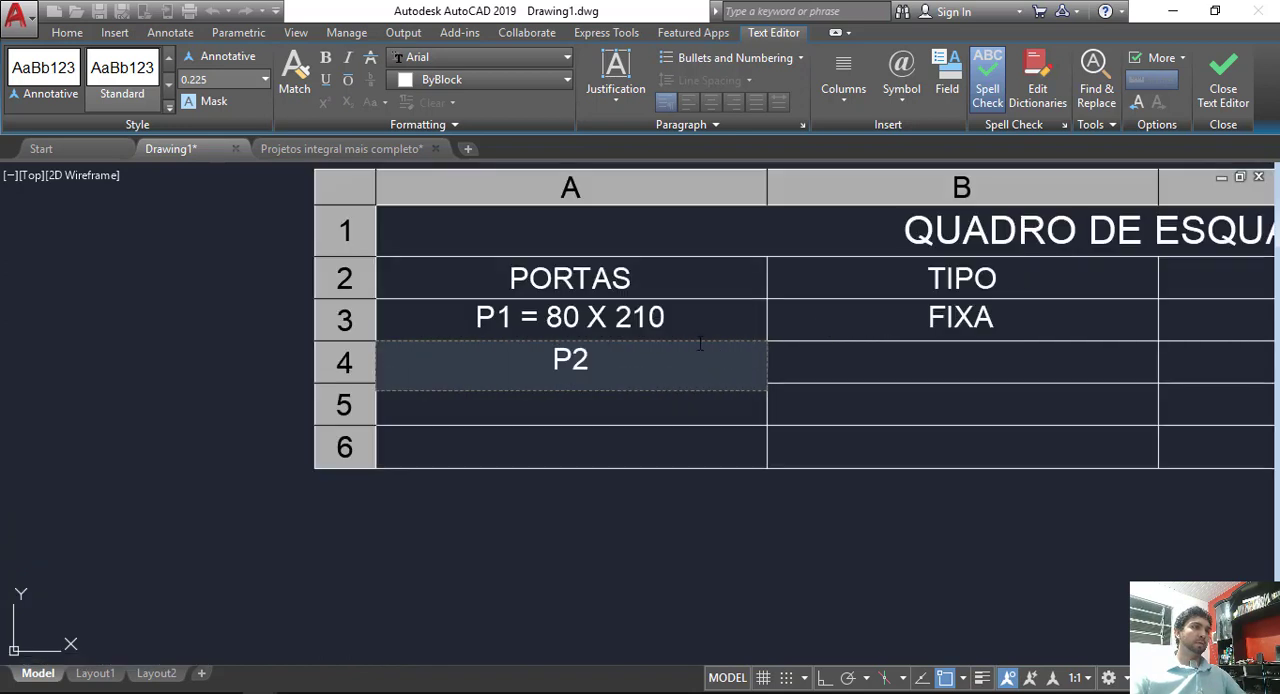
text(=)
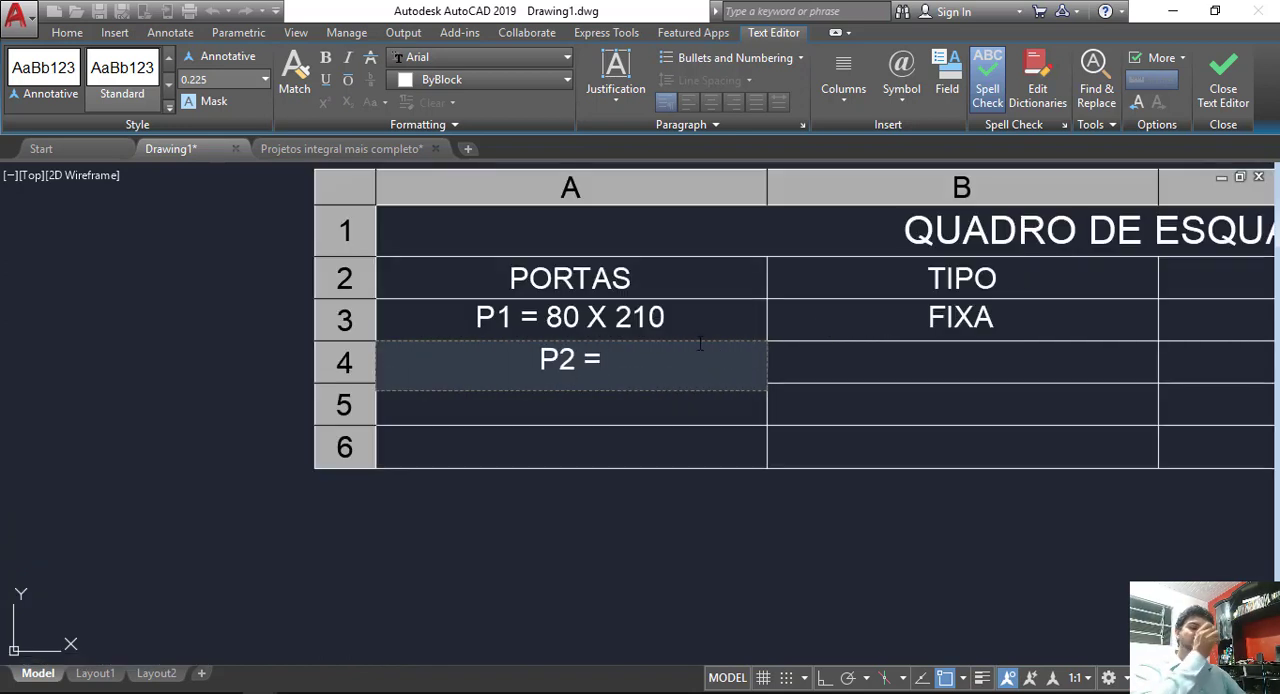
text( 70 )
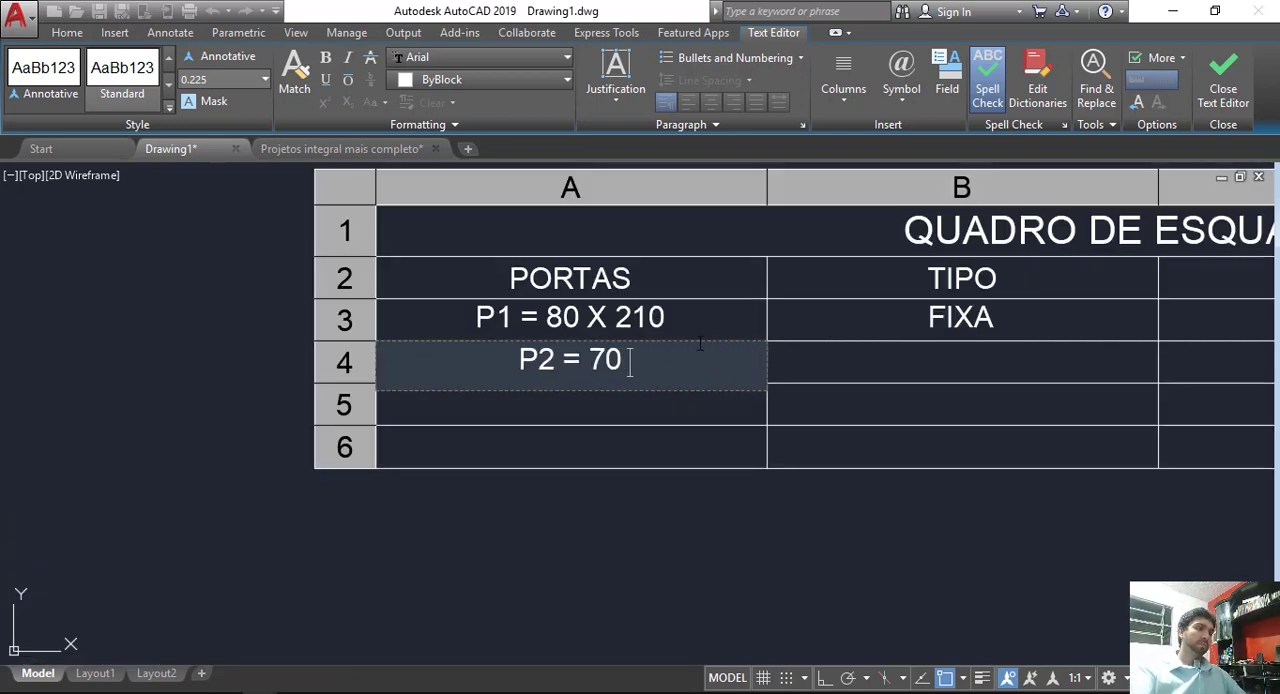
text(X 210)
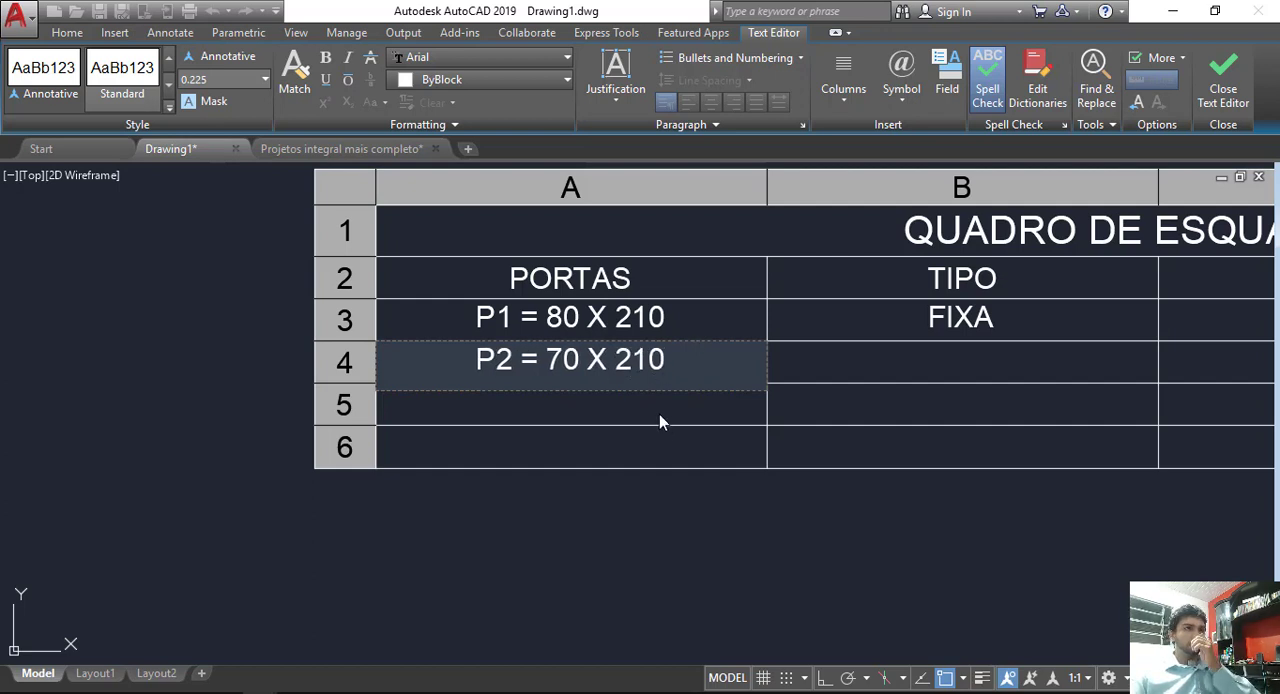
Step: Enter FIXA as the type of door P2 in the TIPO column
click(950, 361)
double_click(966, 363)
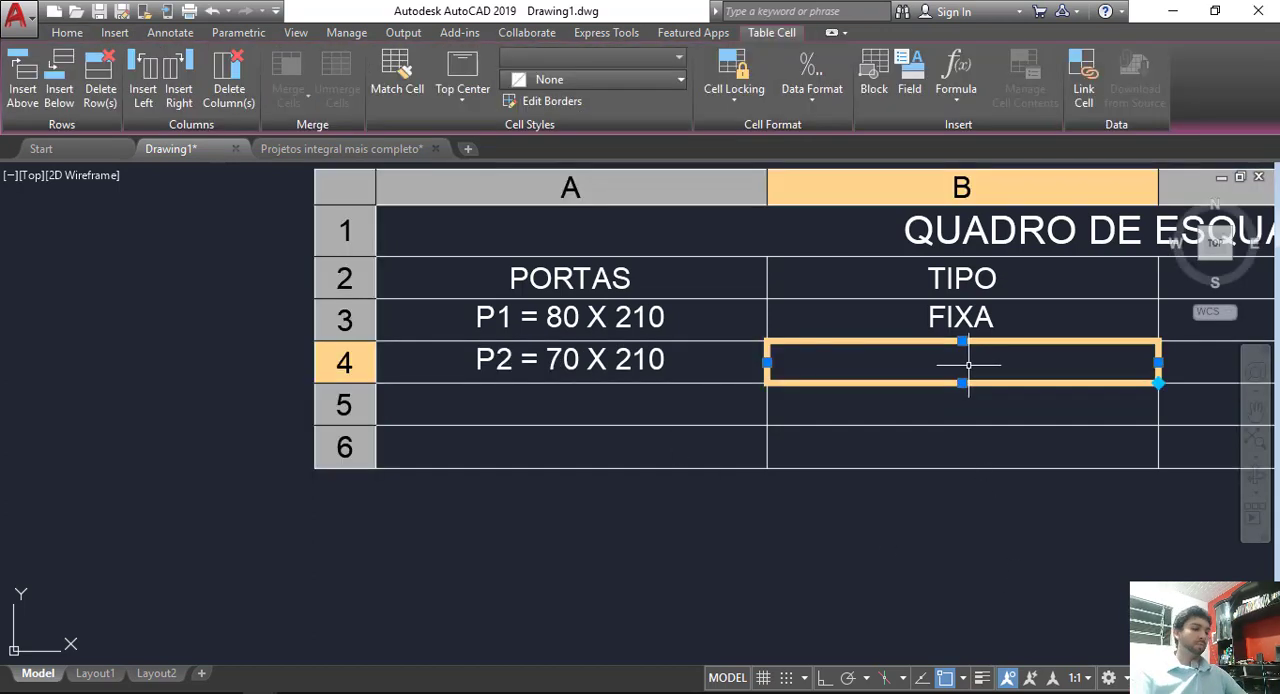
text(FIXA)
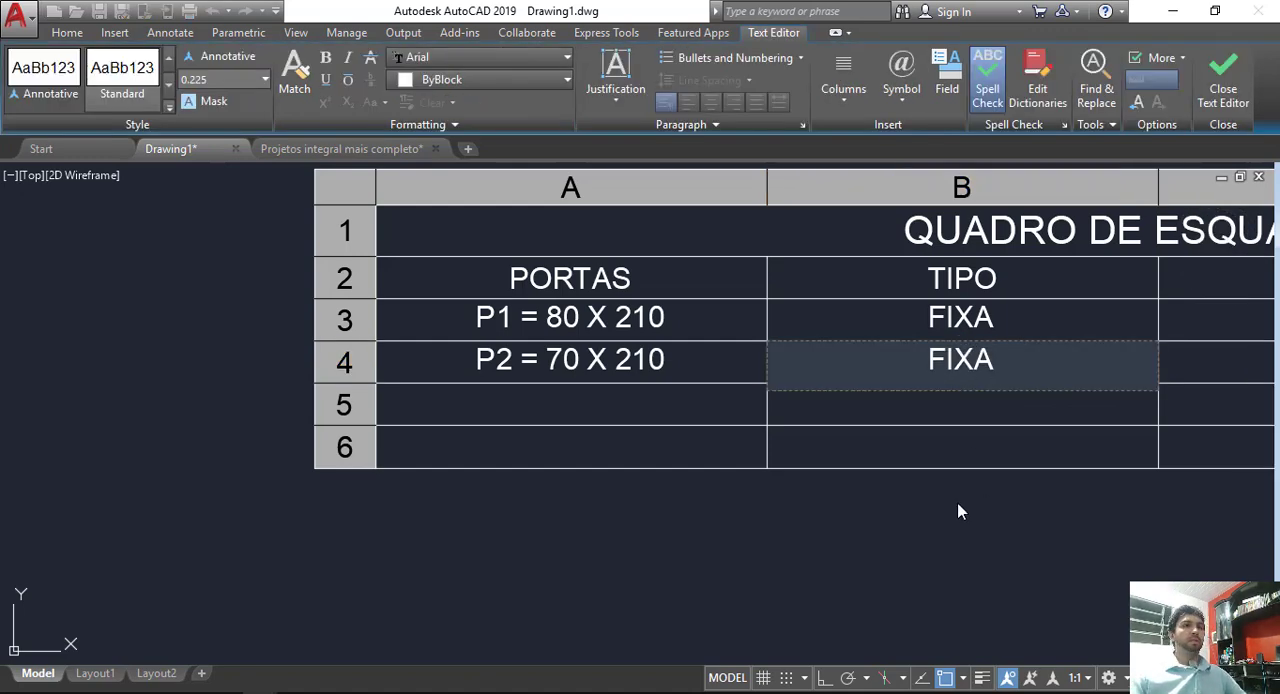
click(866, 493)
Step: Enter P3 = in the PORTAS cell below P2 and save the text change with the Sala de Estar door in view
click(488, 405)
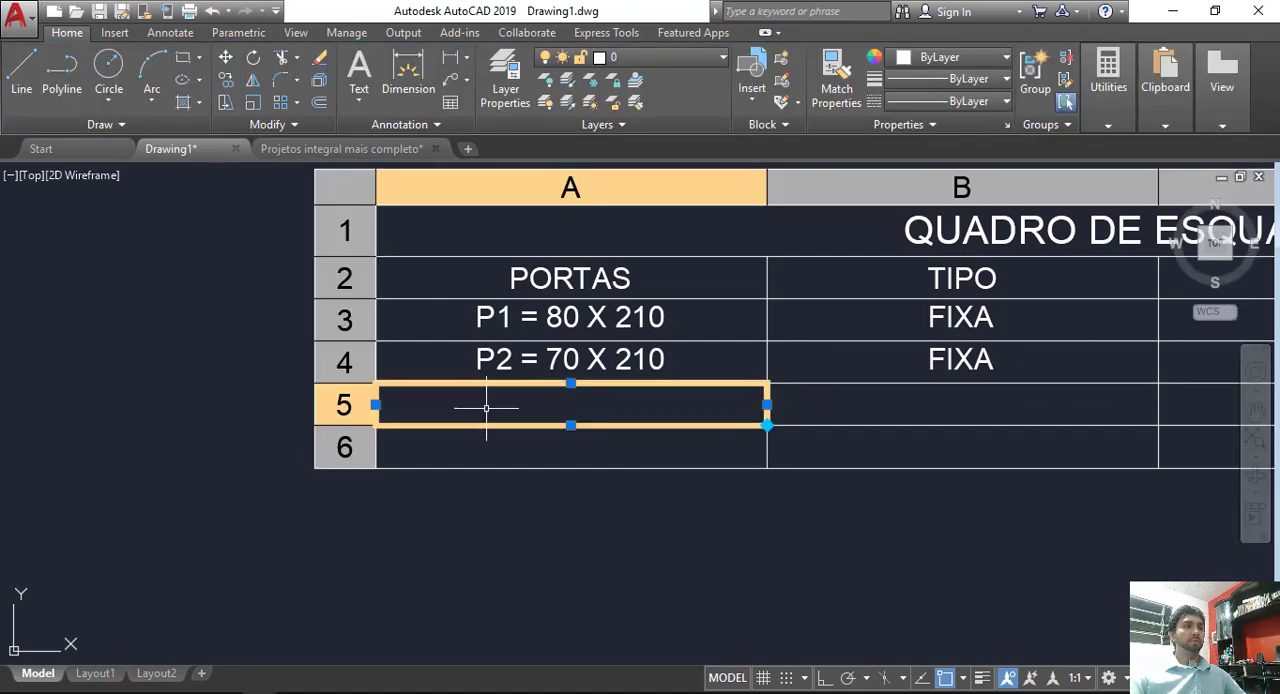
double_click(486, 407)
text(P3)
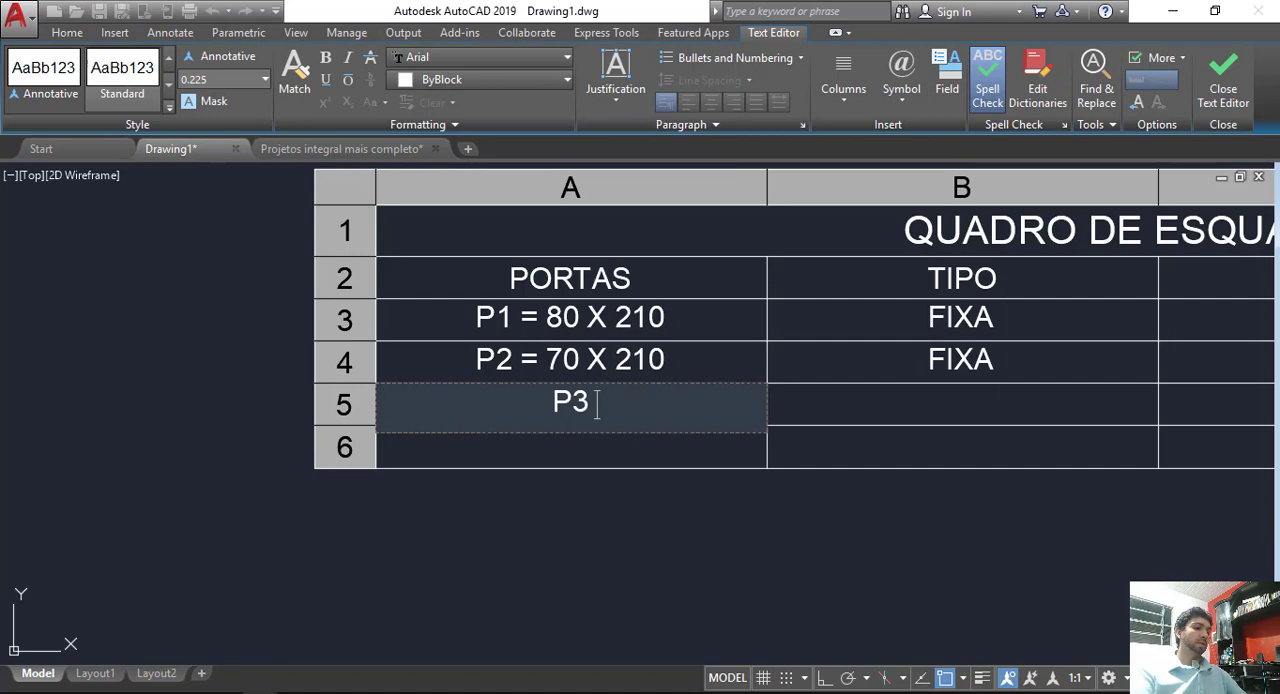
text( =)
scroll(486, 409, down, 5)
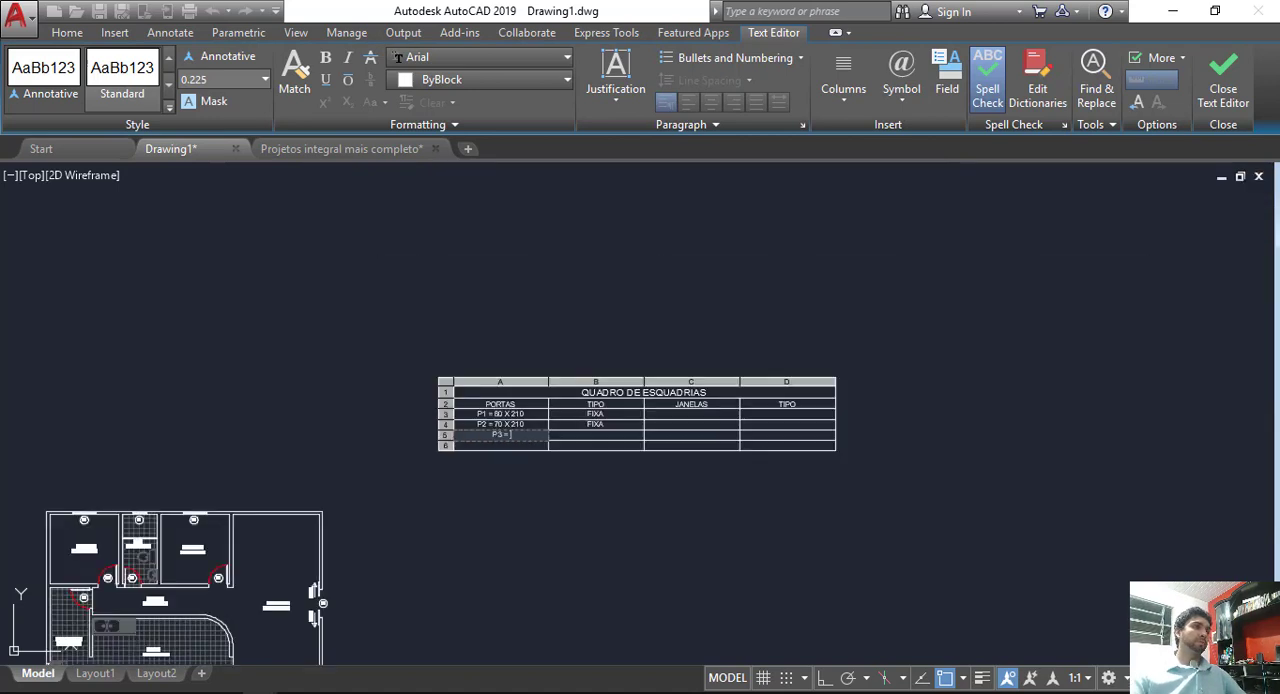
middle_drag(332, 602, 459, 460)
scroll(459, 460, up, 7)
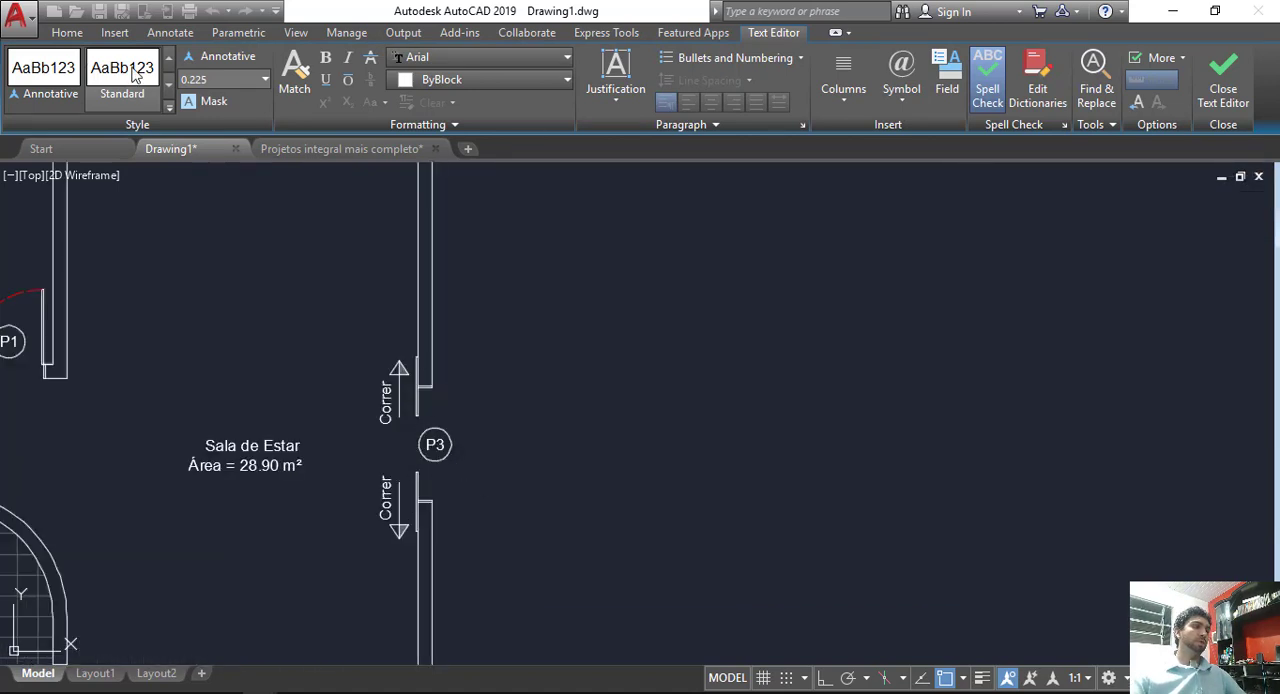
key(Escape)
key(Escape)
key(Escape)
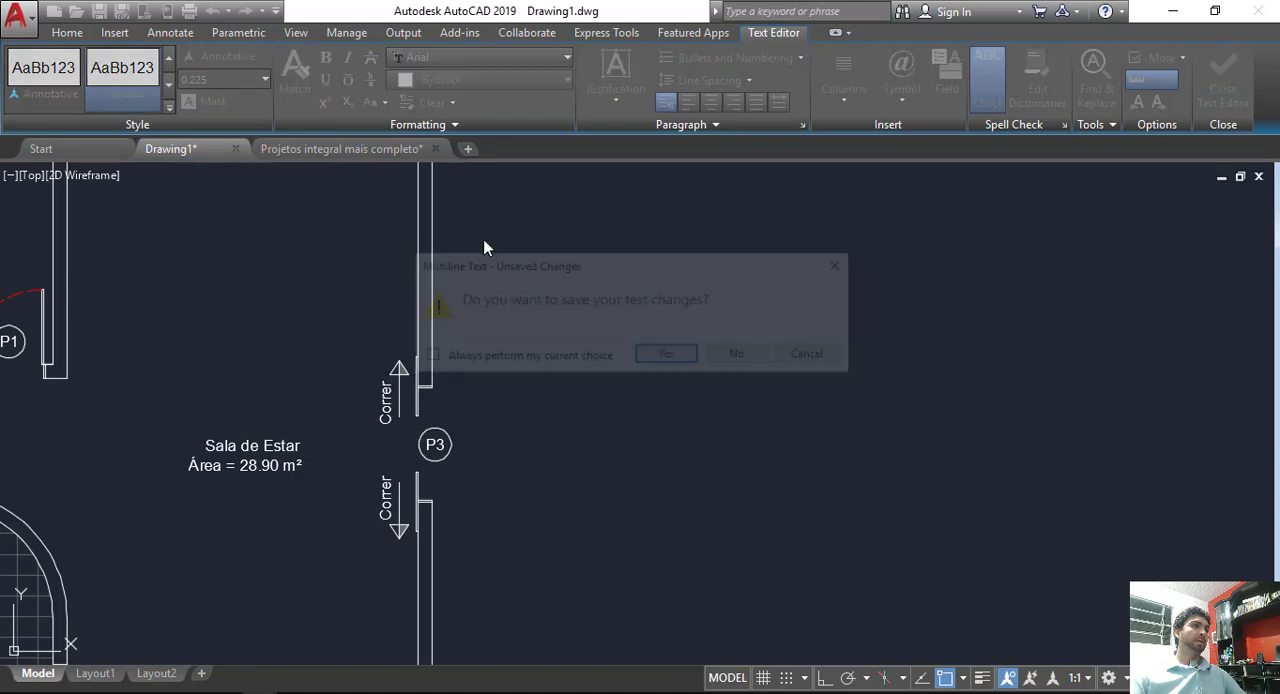
click(666, 357)
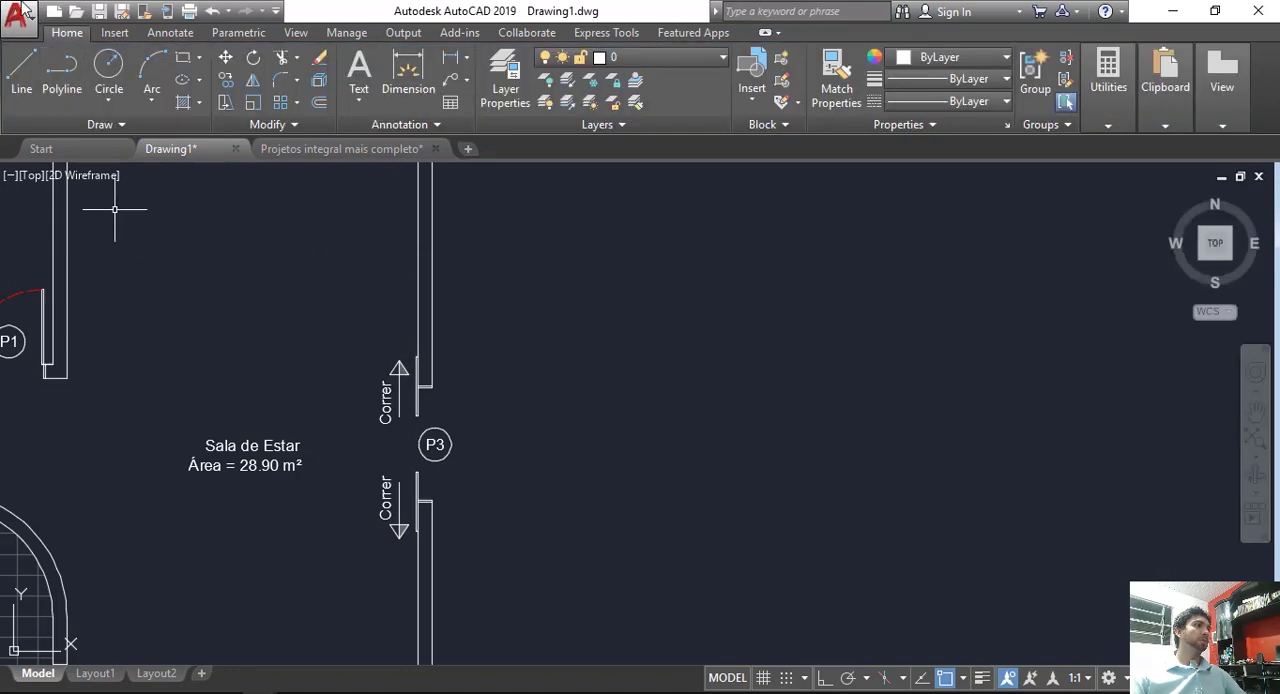
Step: Measure the width of the P3 door opening with a temporary line between its wall endpoints
key(l)
key(Return)
click(428, 388)
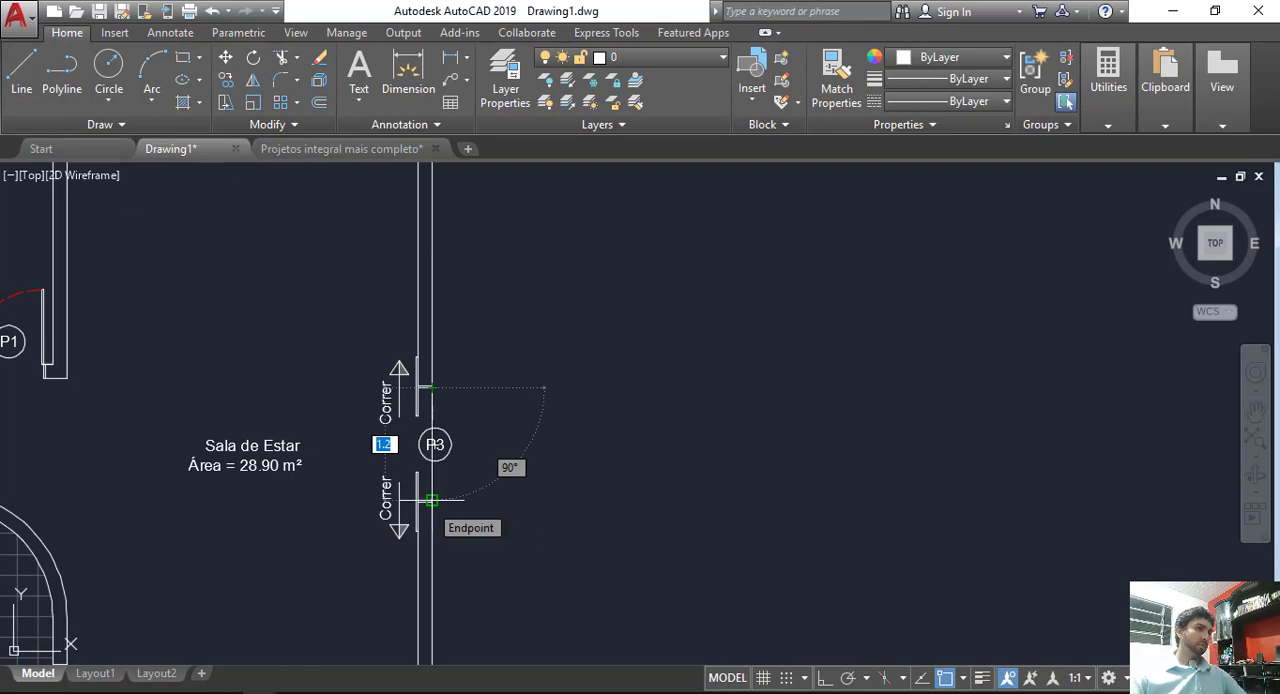
key(Escape)
Step: Complete the P3 entry in the PORTAS column as P3 = 120 X 210
scroll(603, 353, down, 6)
middle_drag(870, 197, 580, 459)
scroll(567, 410, up, 4)
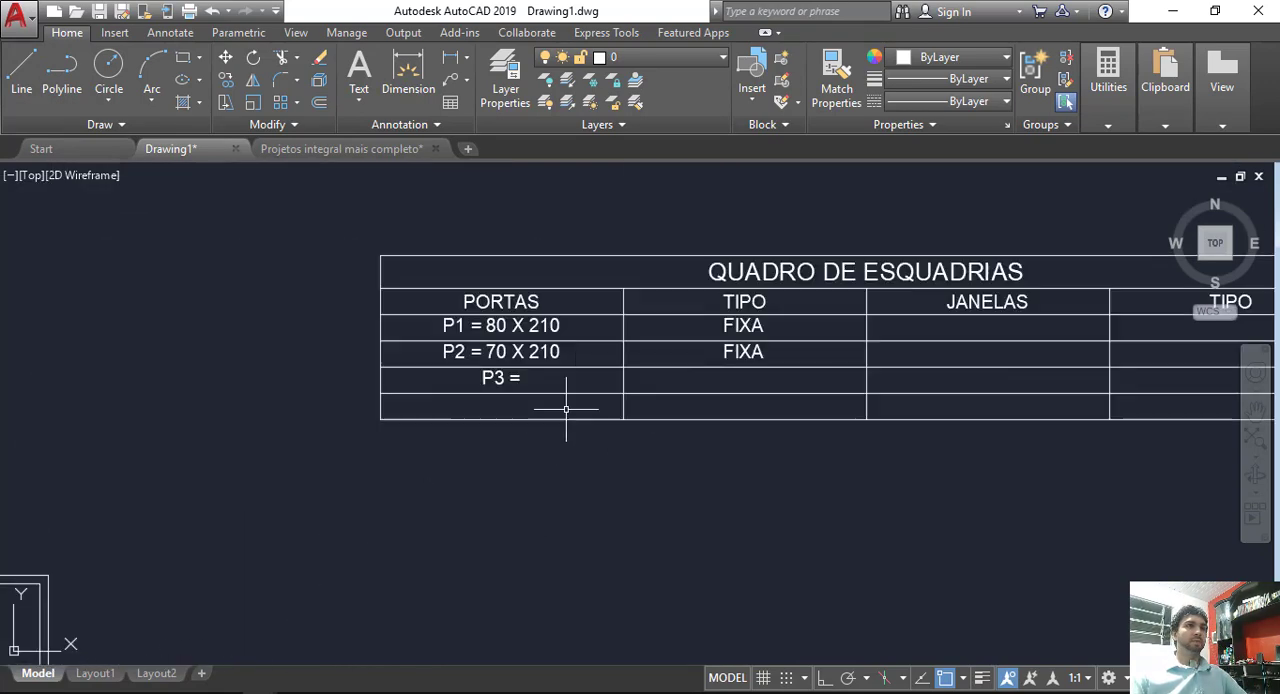
click(543, 361)
click(544, 360)
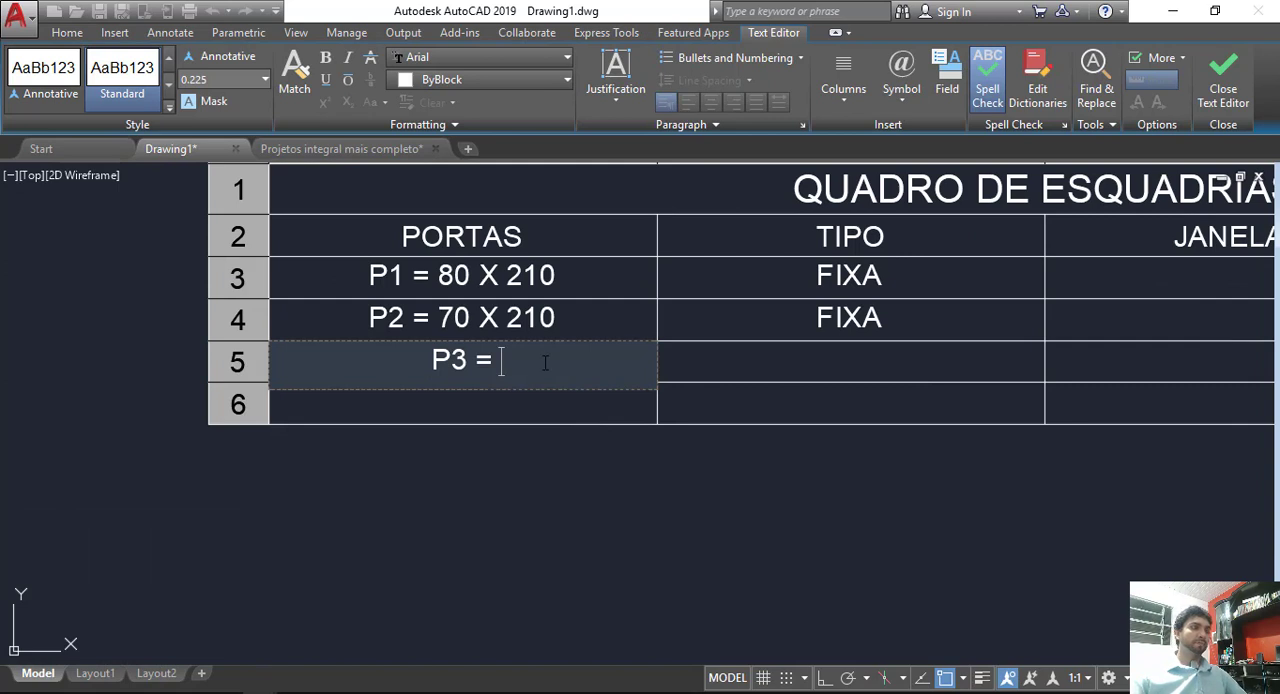
text(120 X)
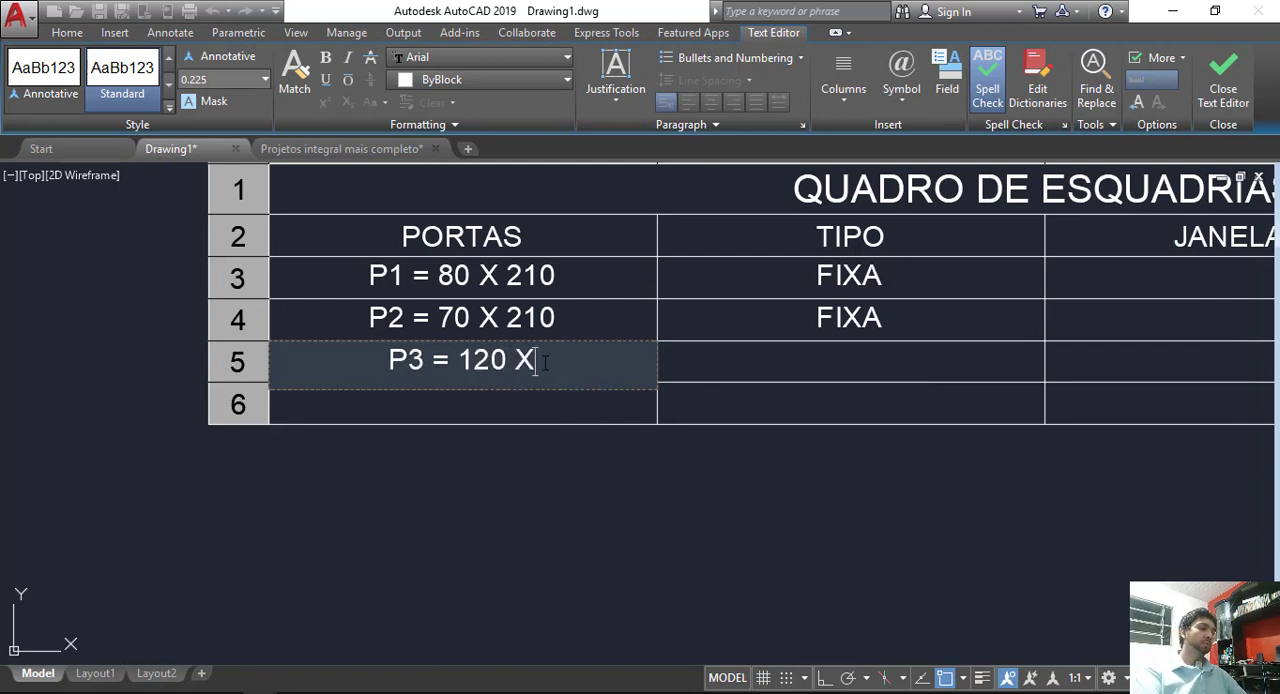
text( 210)
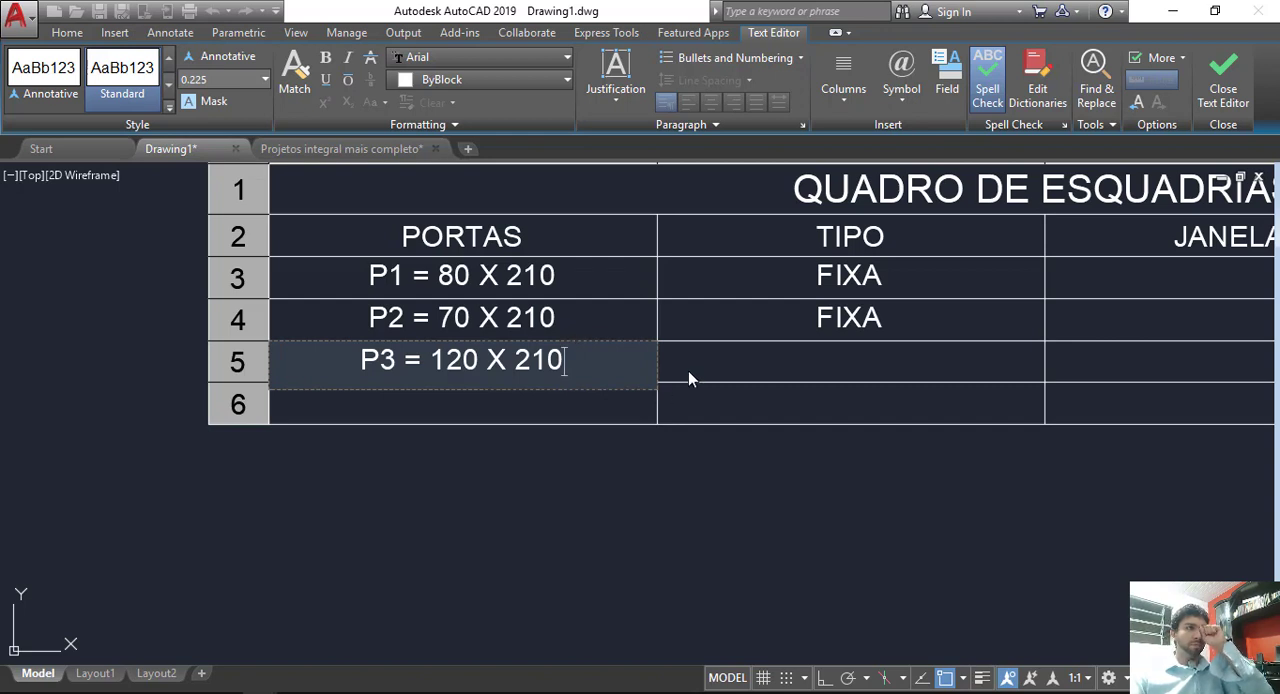
Step: Enter CORRER as the type of door P3 in the TIPO column
click(745, 362)
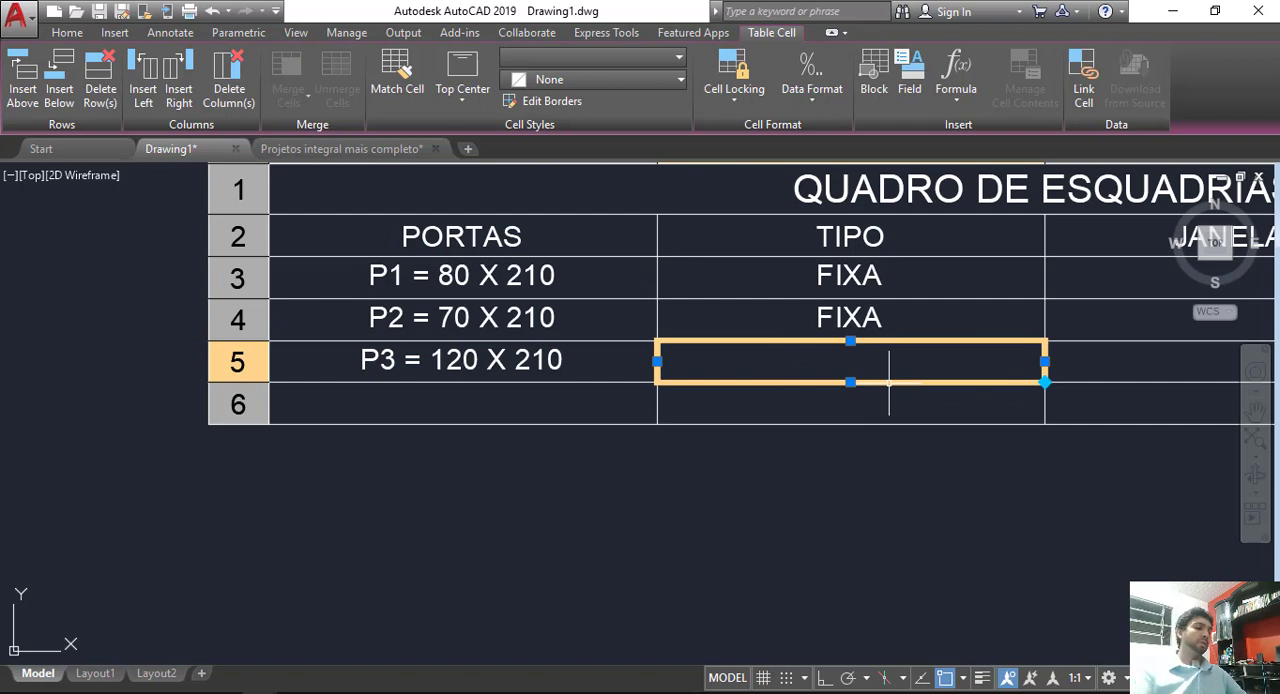
text(CORRER)
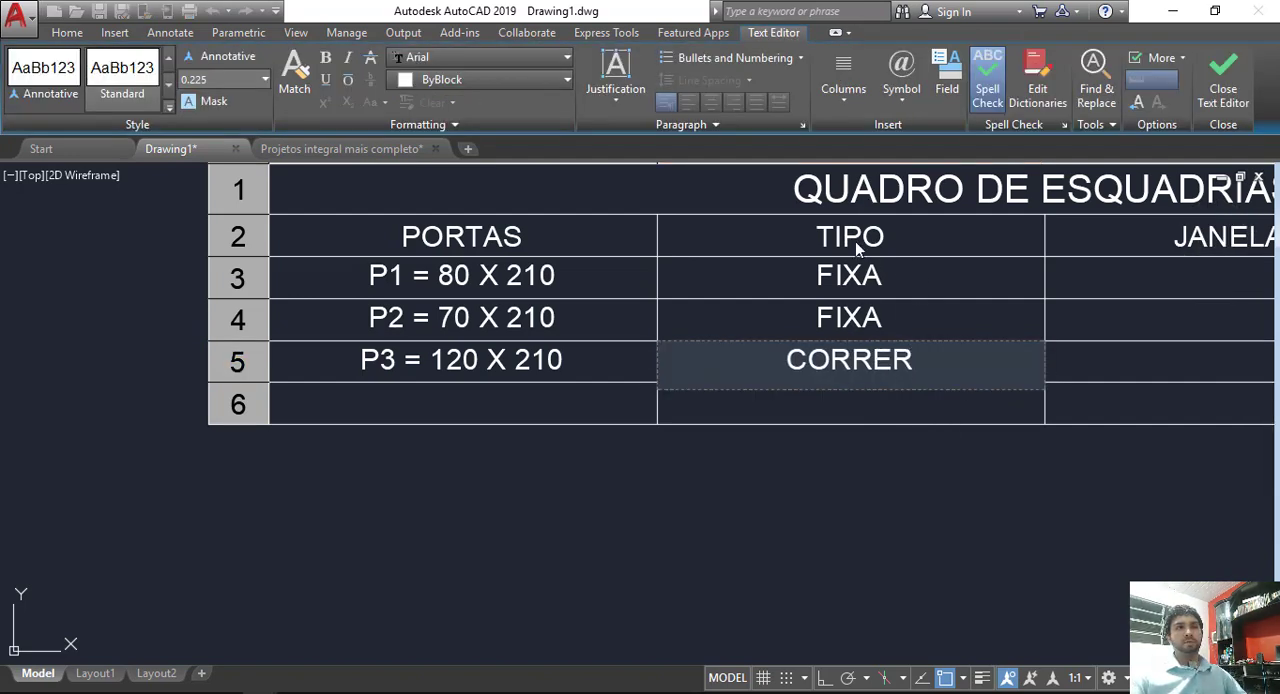
click(878, 456)
middle_drag(906, 451, 580, 491)
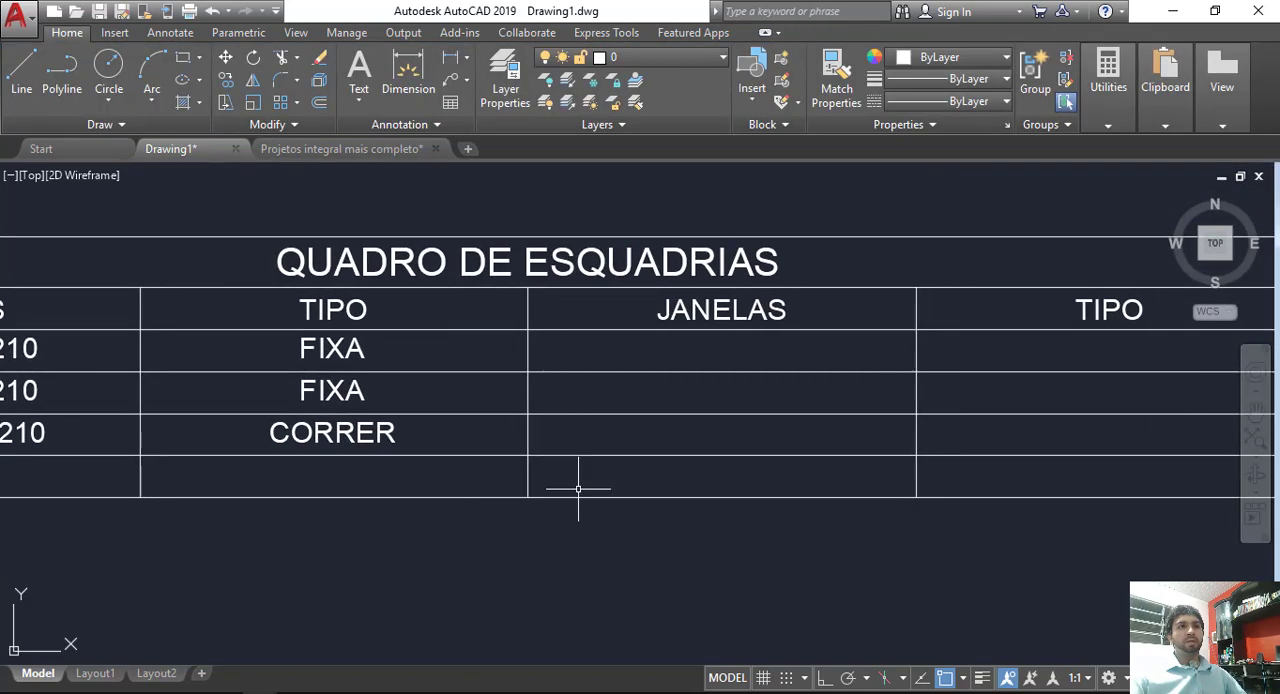
Step: Begin the first entry under the JANELAS heading with J1 =
click(735, 349)
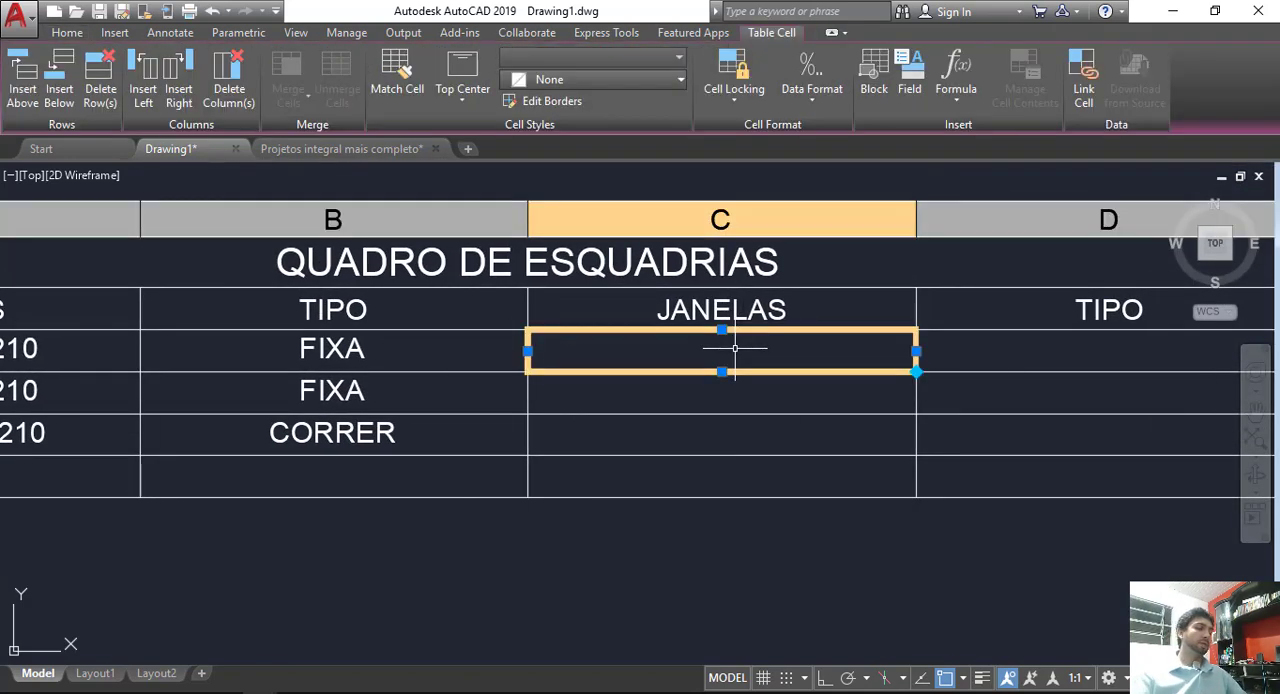
text(J1)
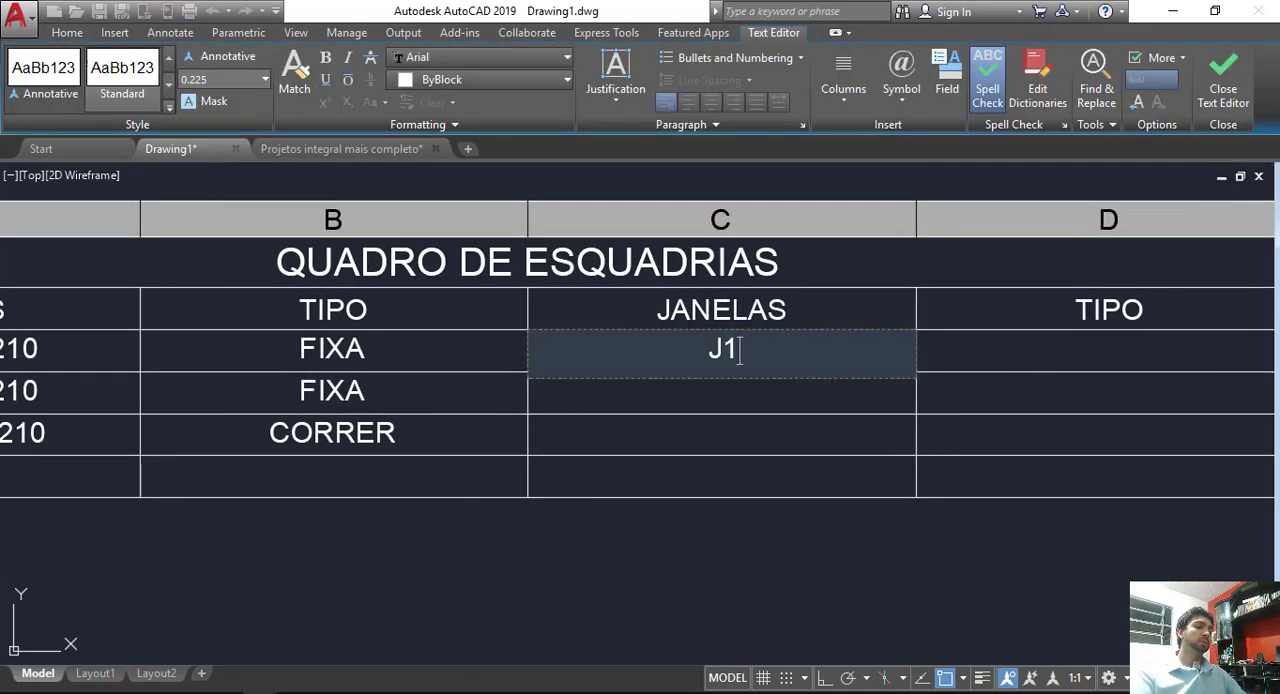
text( =)
Step: Examine the J1 and J2 windows of the bedrooms, BWC, Cozinha and Área de Serviço in the floor plan
scroll(577, 508, down, 3)
middle_drag(172, 602, 352, 522)
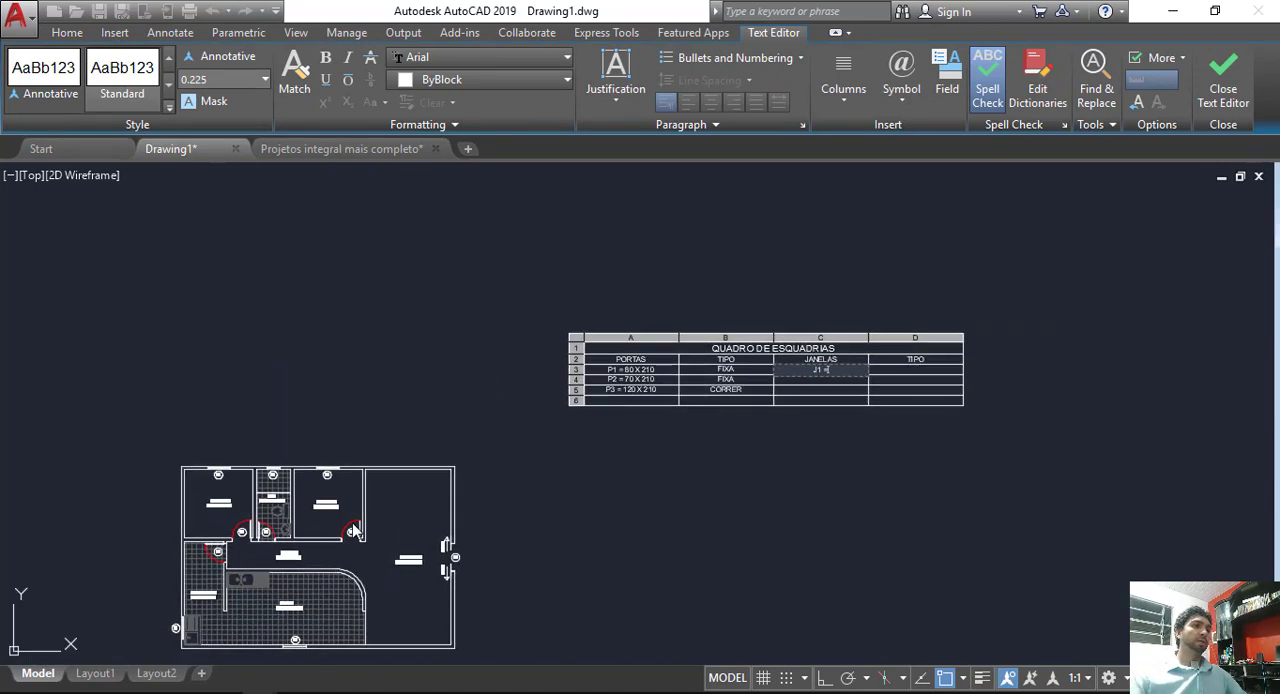
scroll(180, 482, up, 2)
scroll(269, 469, up, 5)
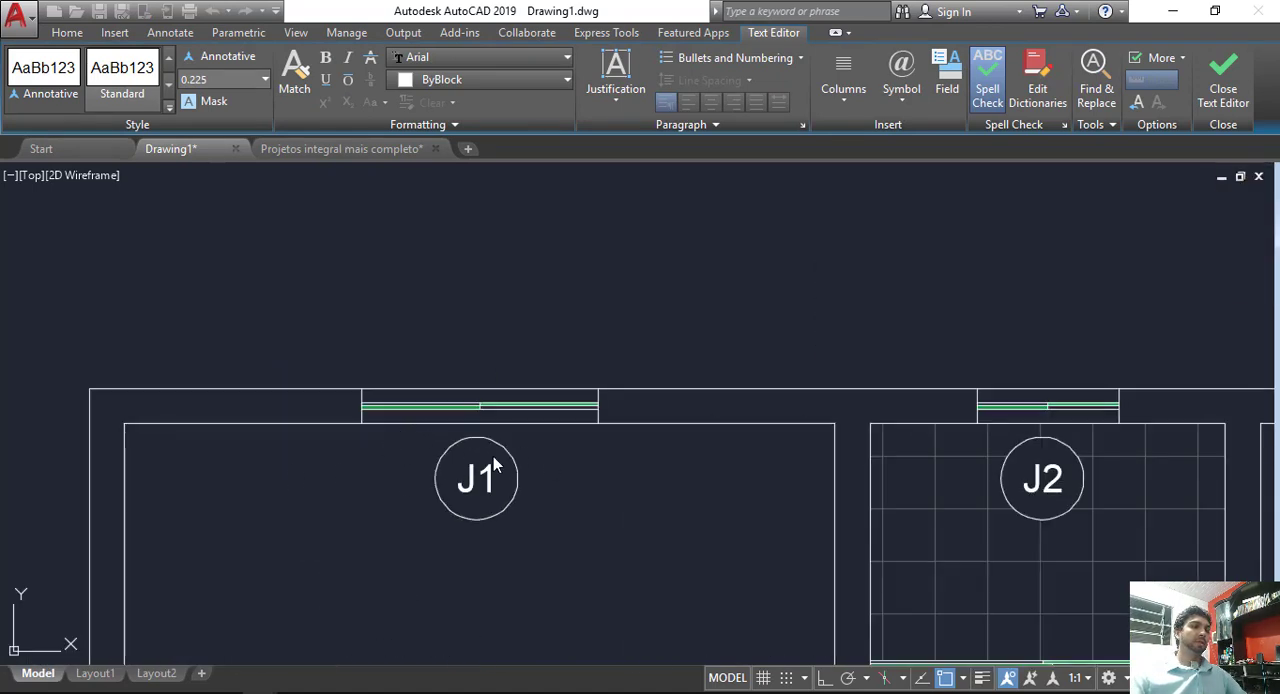
scroll(494, 465, down, 5)
scroll(611, 456, up, 3)
scroll(556, 490, down, 2)
middle_drag(445, 650, 669, 264)
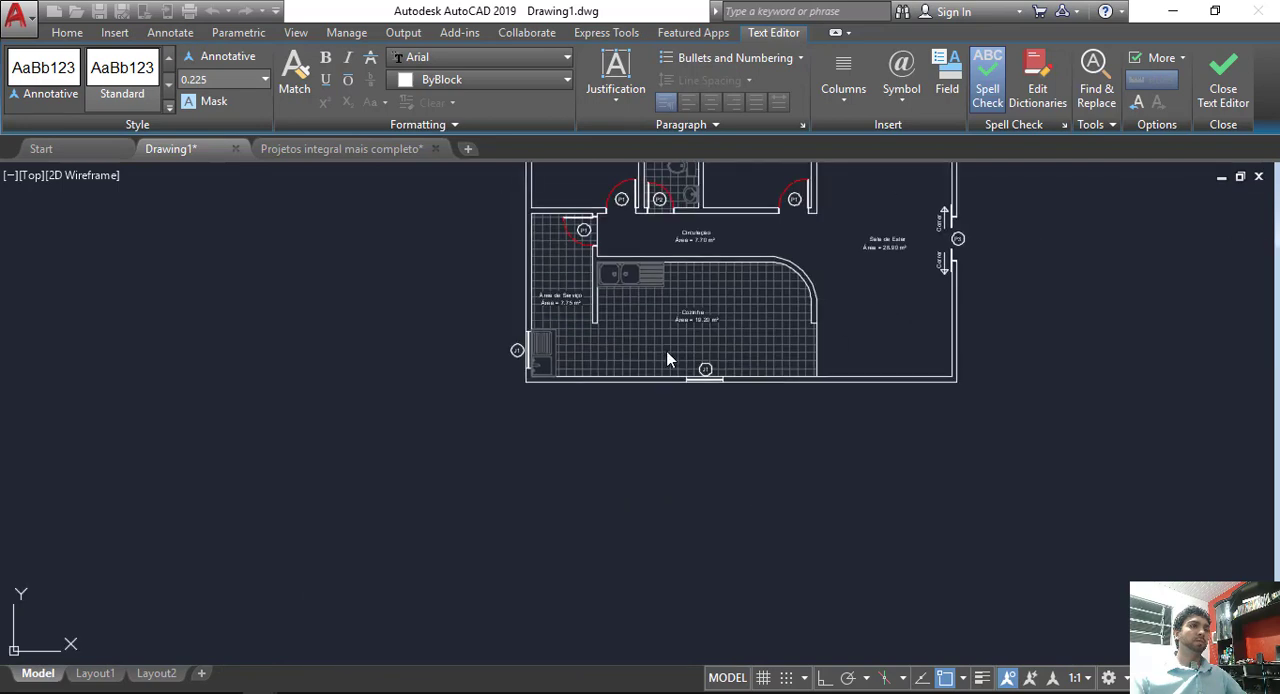
scroll(675, 355, up, 3)
scroll(325, 373, down, 7)
middle_drag(571, 245, 417, 362)
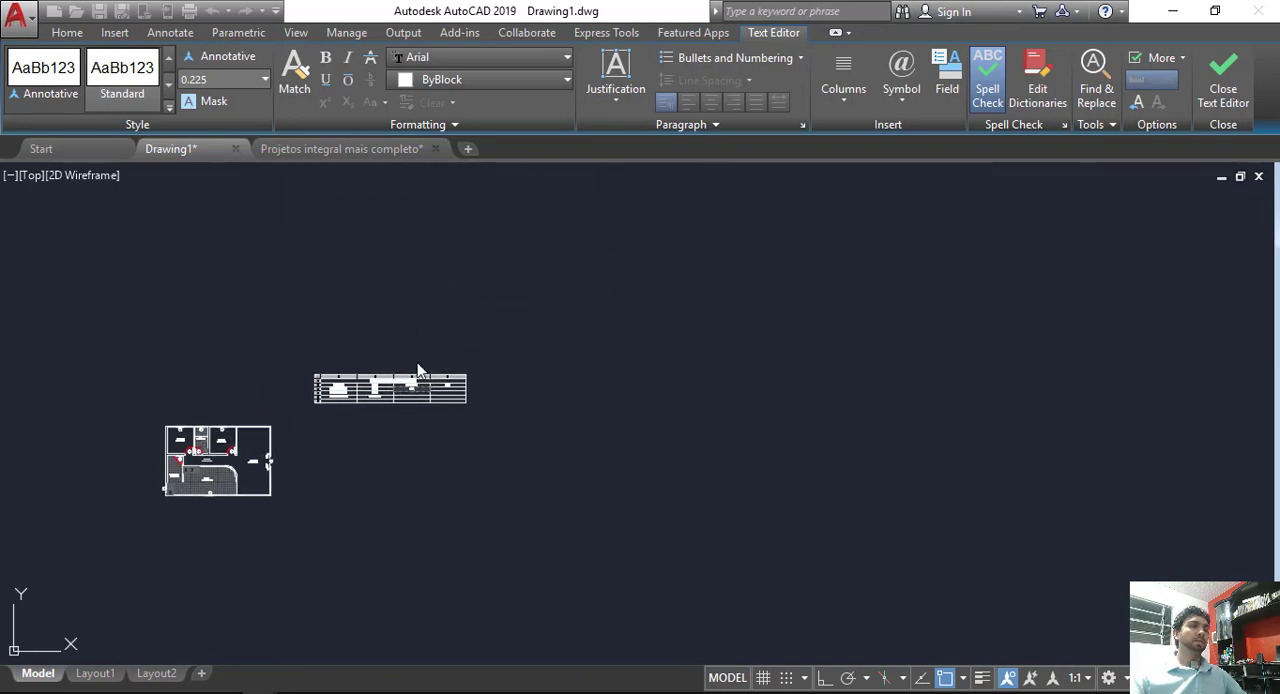
Step: Enter 100 as the first dimension of window J1 in the JANELAS column
scroll(417, 362, up, 7)
middle_drag(413, 543, 490, 467)
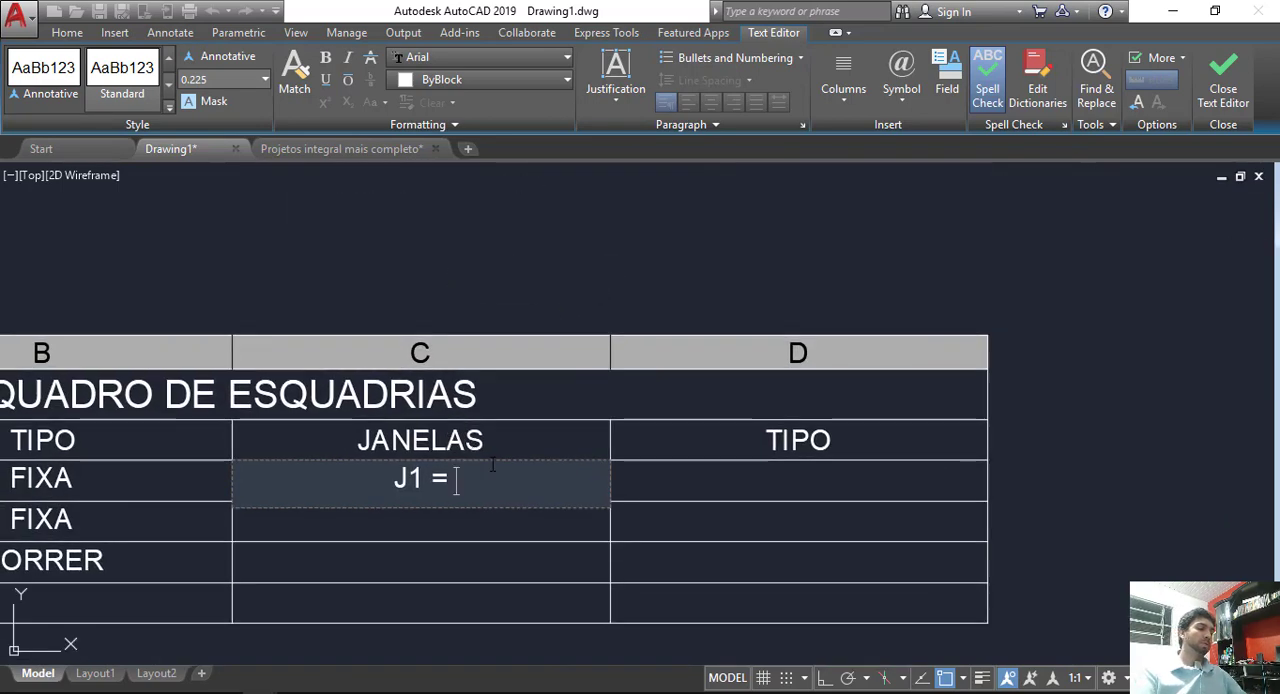
text(100)
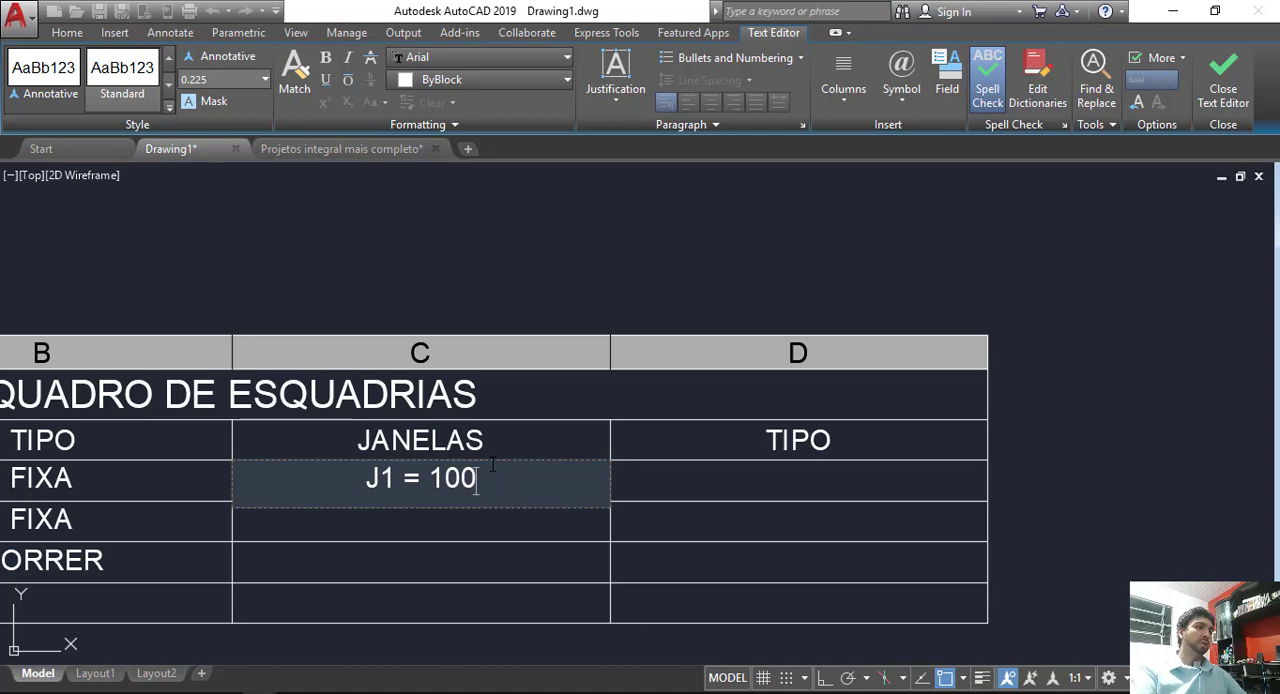
Step: Check the width of the J1 windows of Dormitório 1 and Dormitório 2 in the floor plan, and return to the table
scroll(492, 465, down, 7)
middle_drag(51, 546, 214, 392)
scroll(280, 421, up, 6)
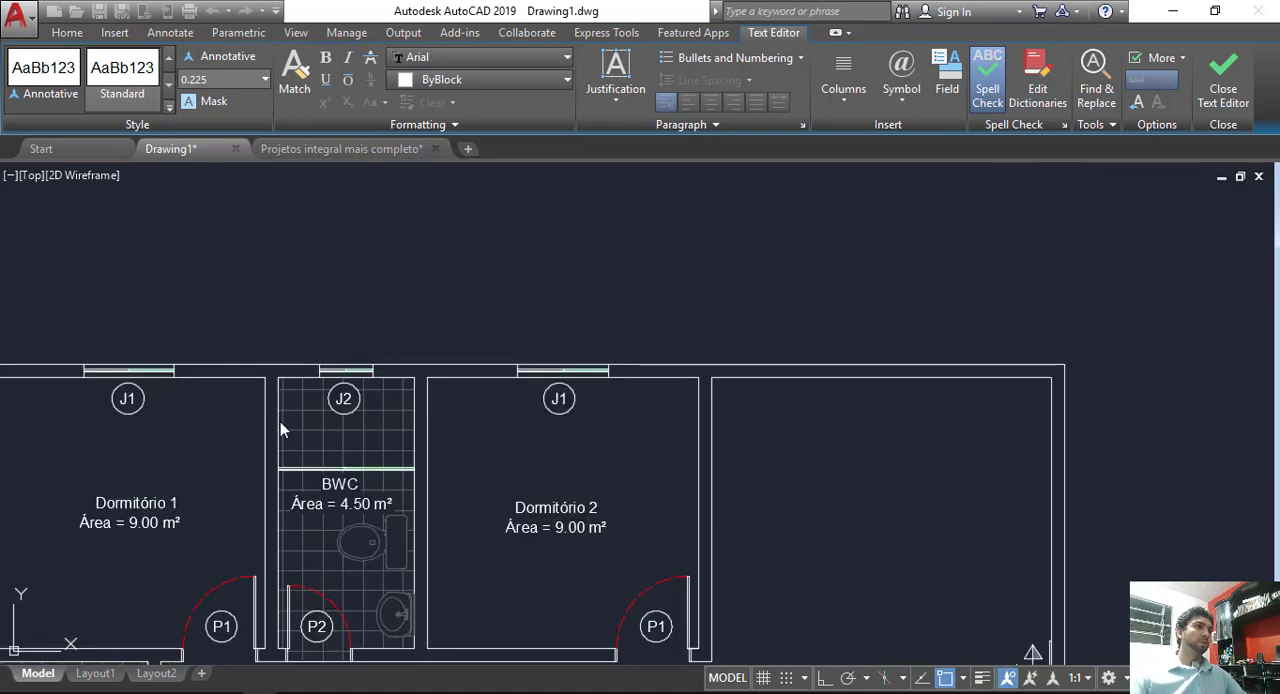
scroll(530, 383, up, 2)
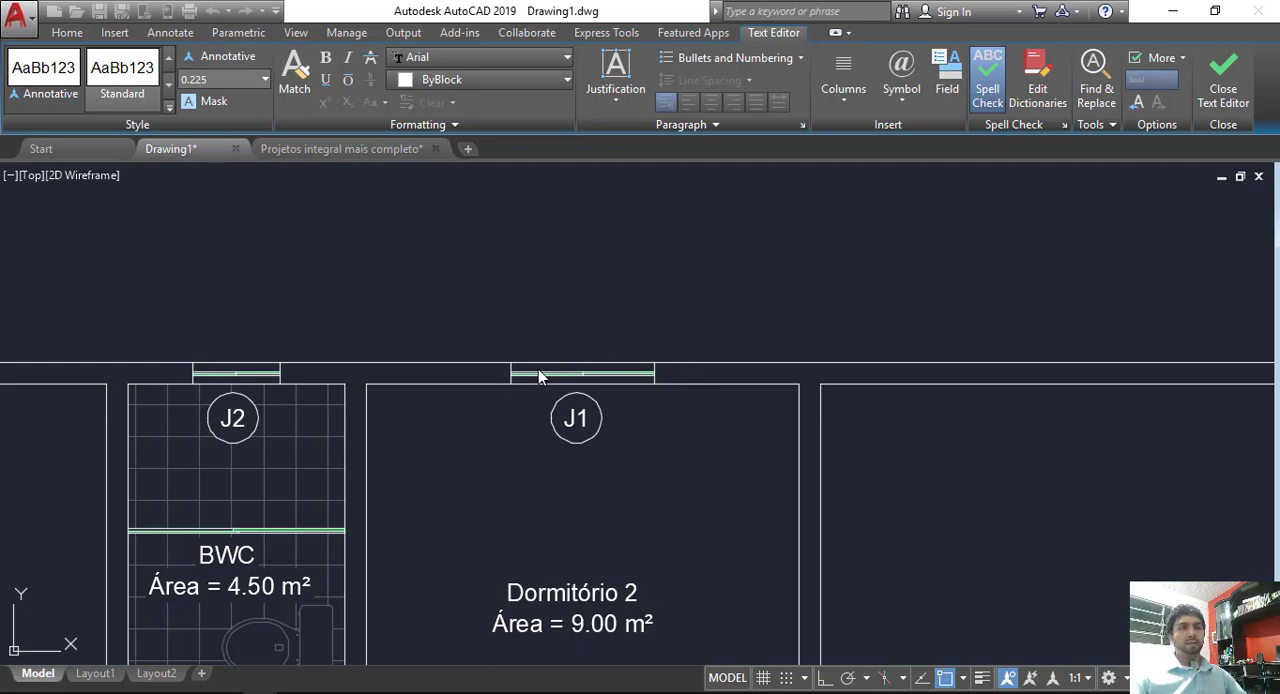
scroll(655, 403, up, 2)
scroll(655, 403, down, 10)
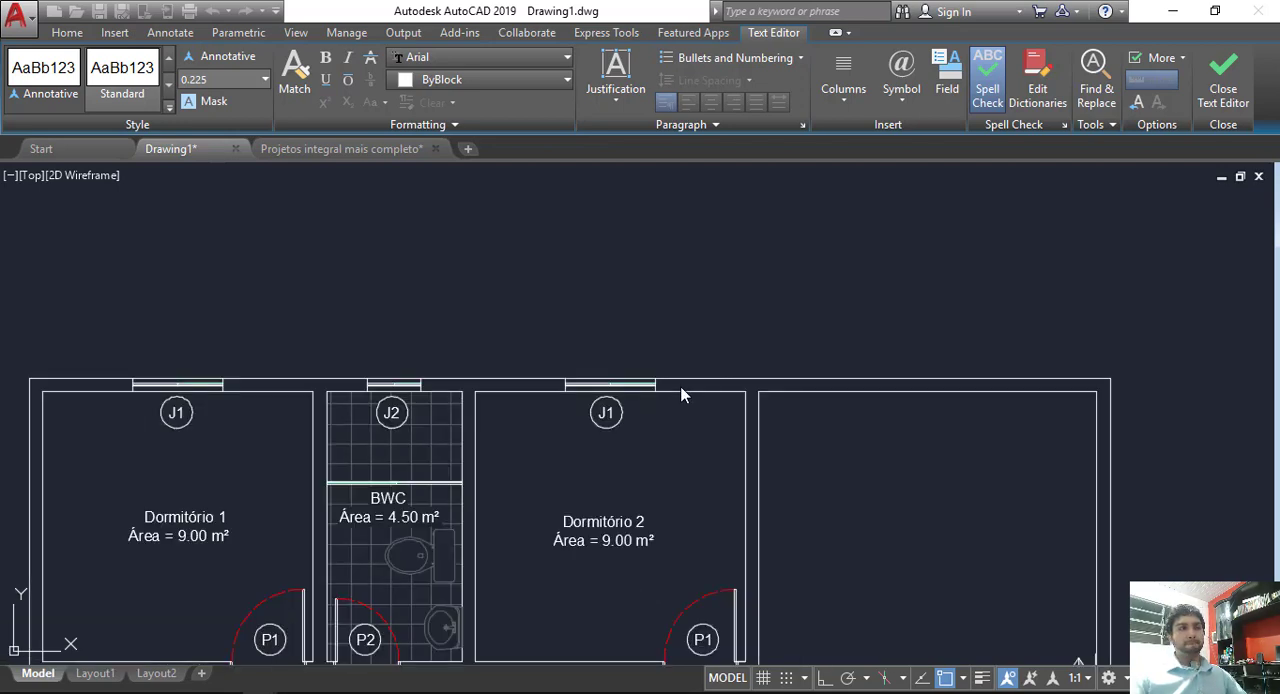
middle_drag(628, 344, 521, 385)
scroll(611, 364, up, 6)
middle_drag(903, 358, 767, 380)
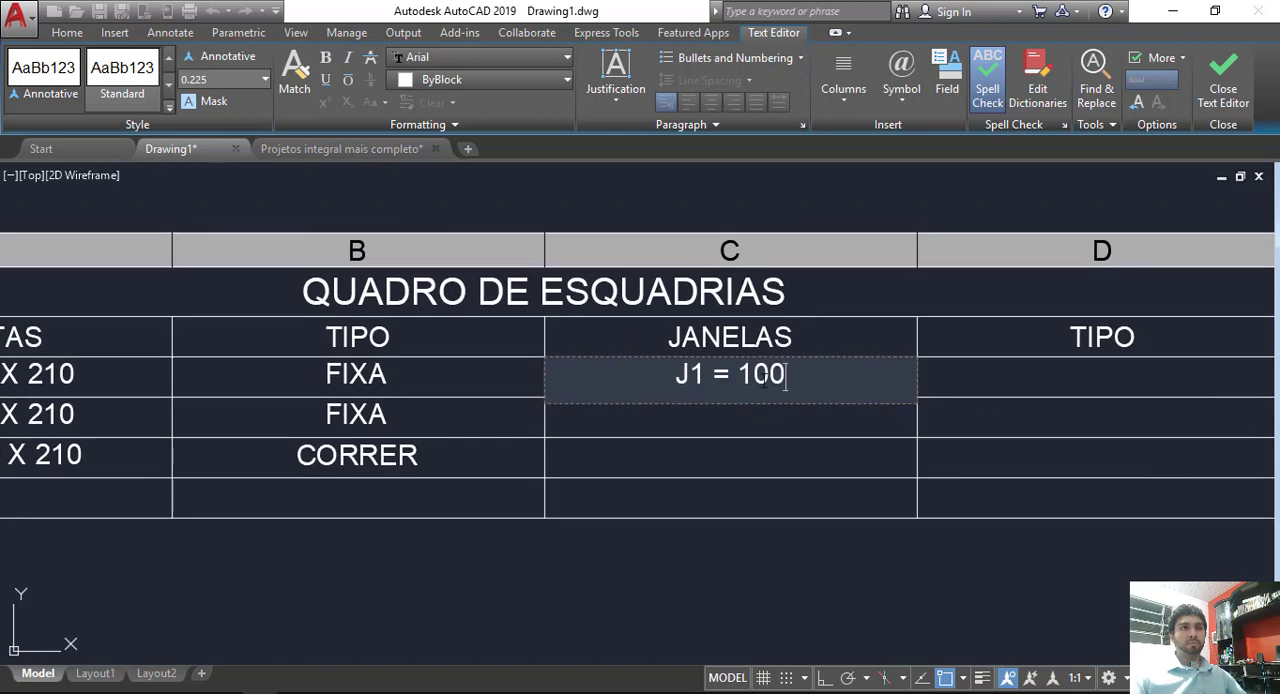
Step: Add X 100 as the second dimension of the J1 entry
text(X)
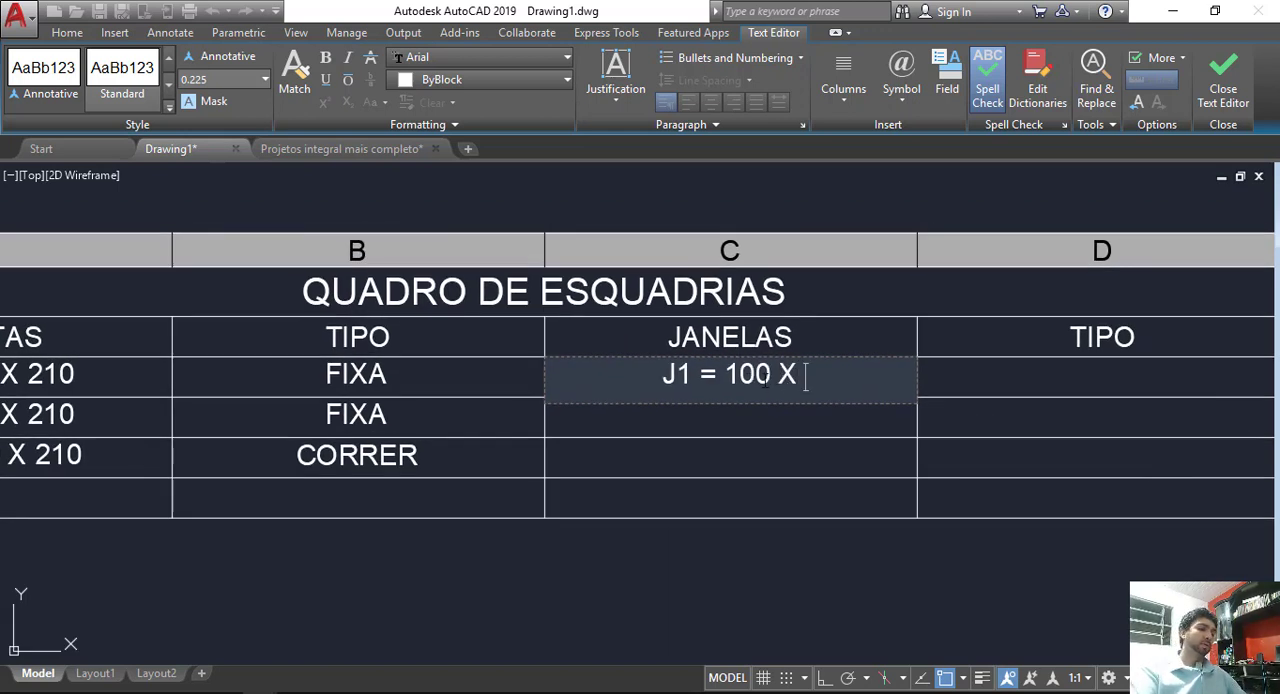
text( 1)
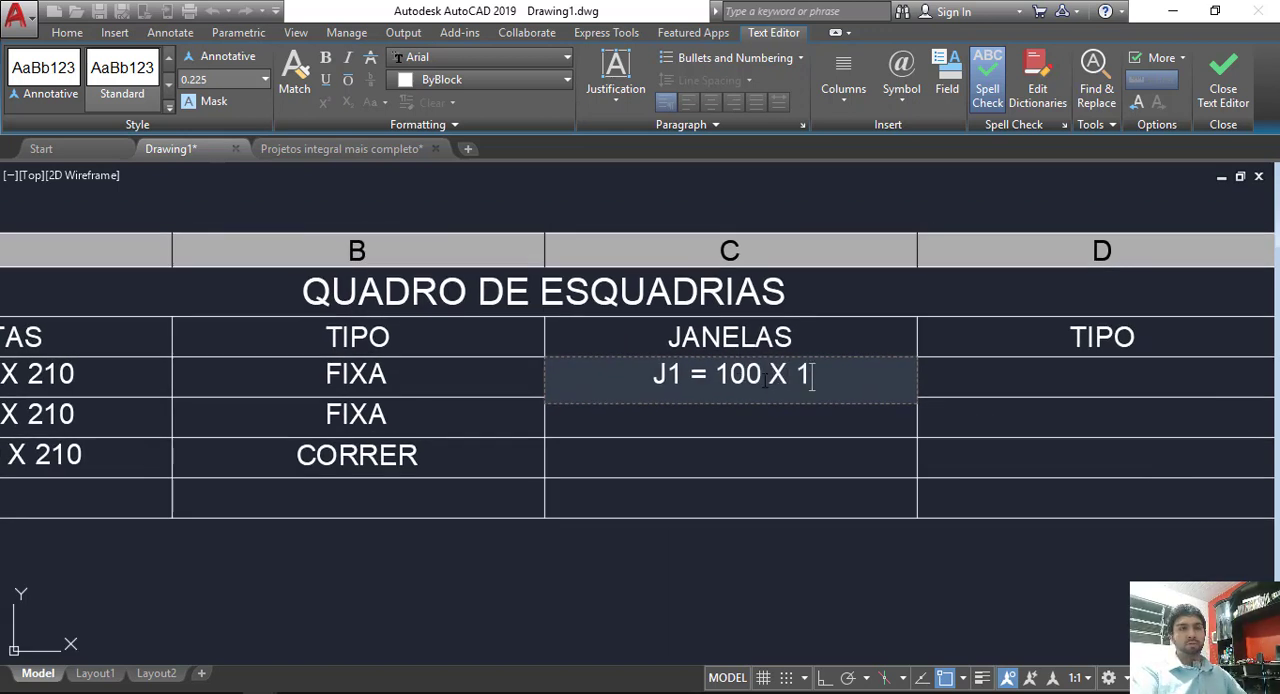
text(00 X 100 X)
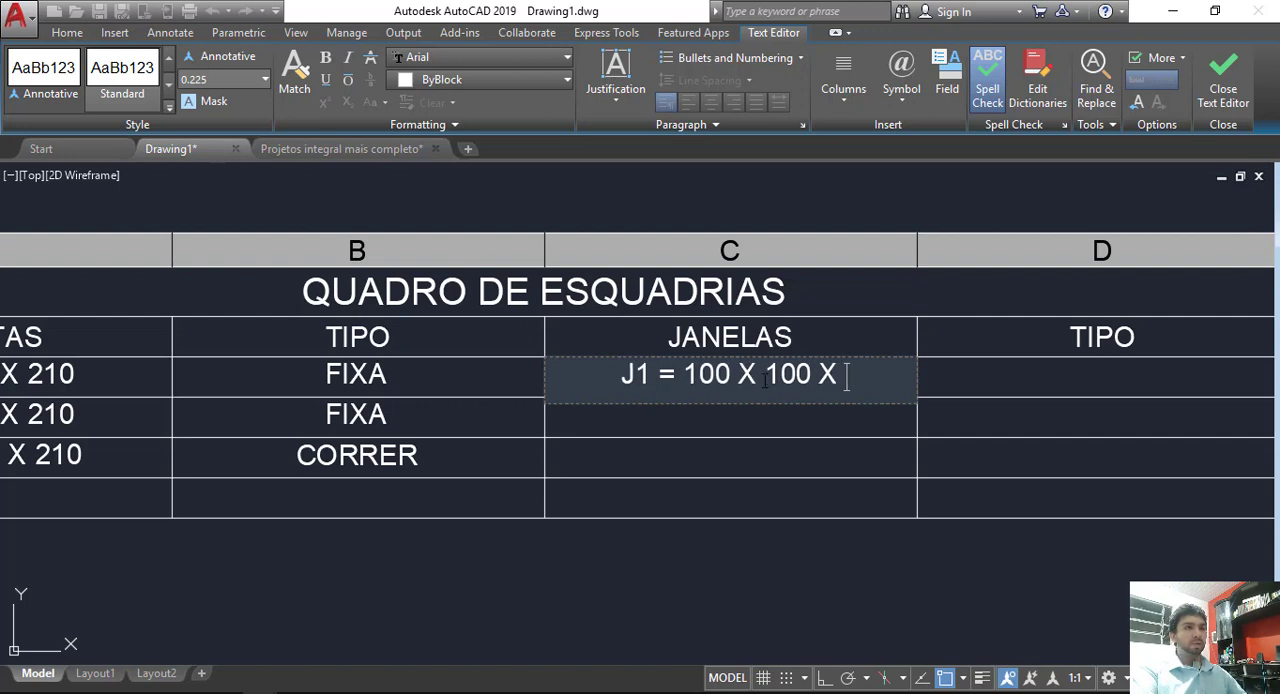
Step: Add X 110 as the third dimension of the J1 entry and finish editing the cell
key(BackSpace)
key(BackSpace)
text(200)
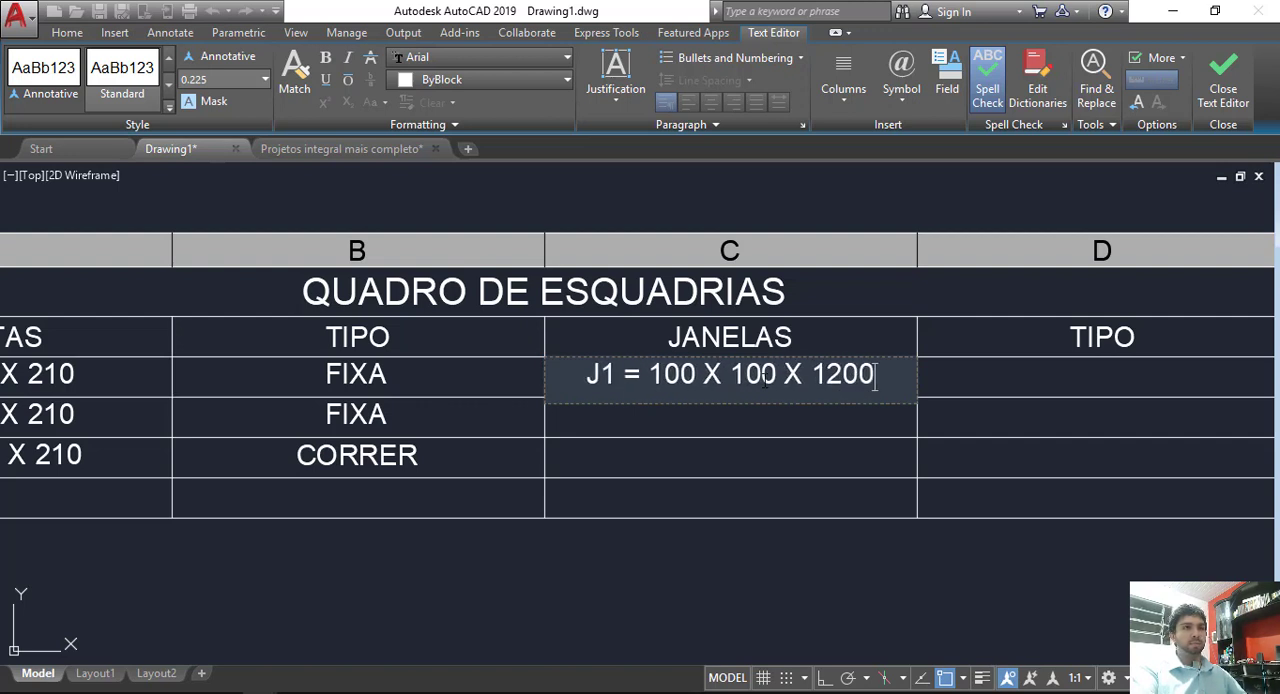
key(BackSpace)
key(BackSpace)
key(BackSpace)
text(10)
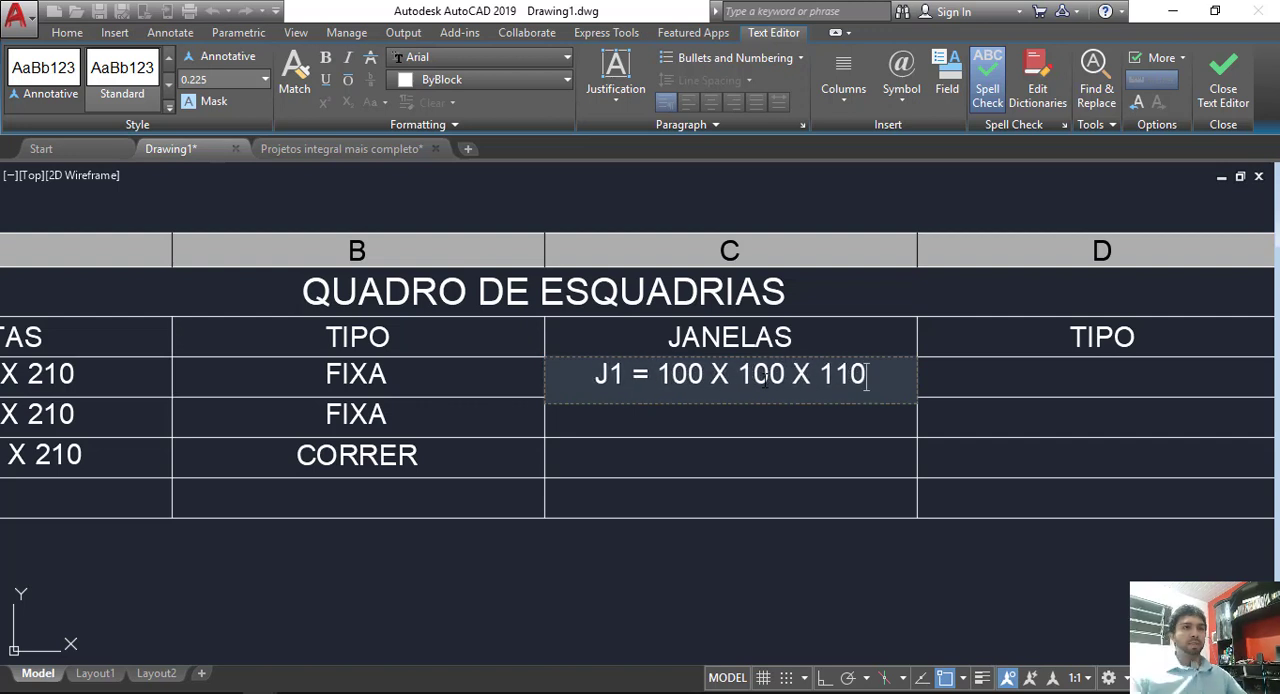
drag(744, 373, 878, 368)
middle_drag(601, 387, 845, 362)
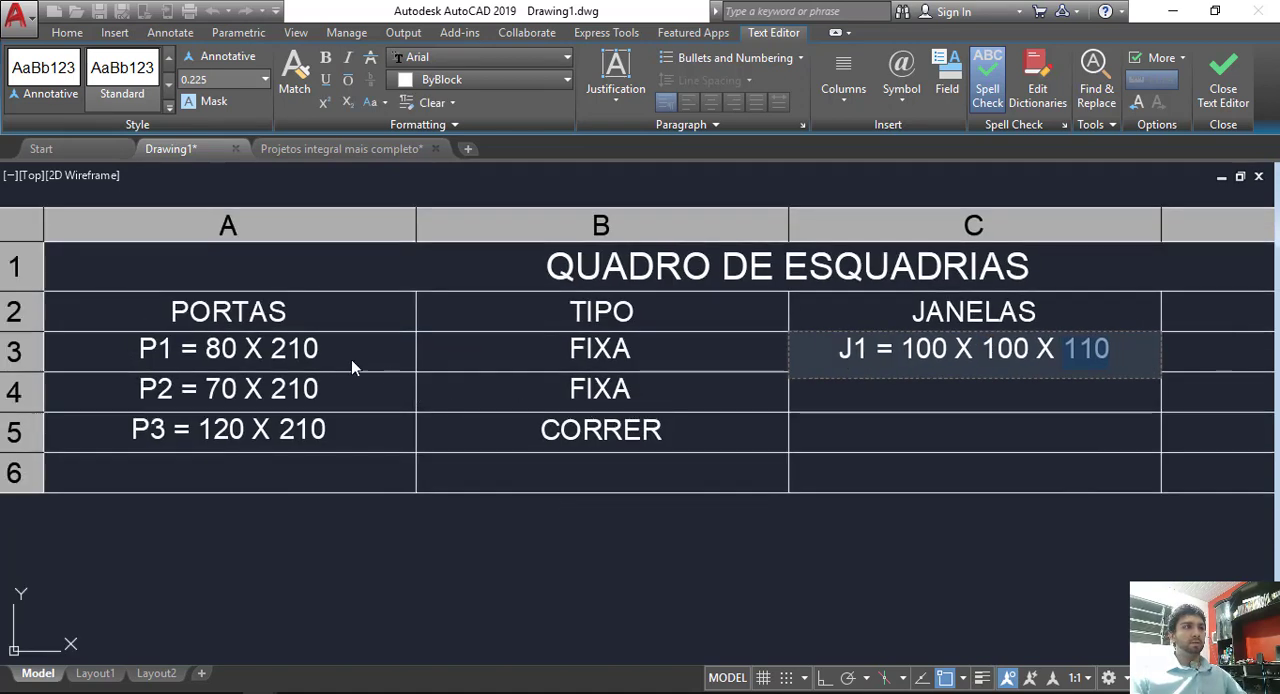
double_click(910, 350)
key(Escape)
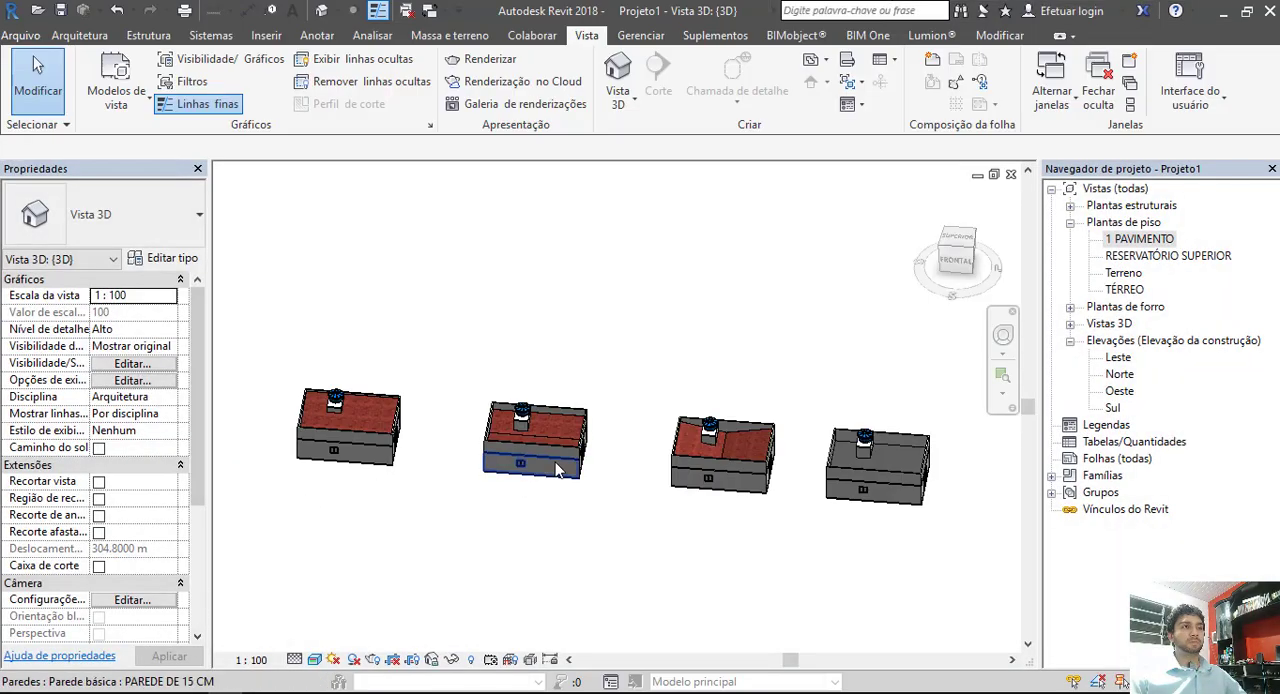
Step: Switch to the Revit 3D view of the house and inspect the sill height of the sliding window in the front wall
scroll(463, 498, up, 4)
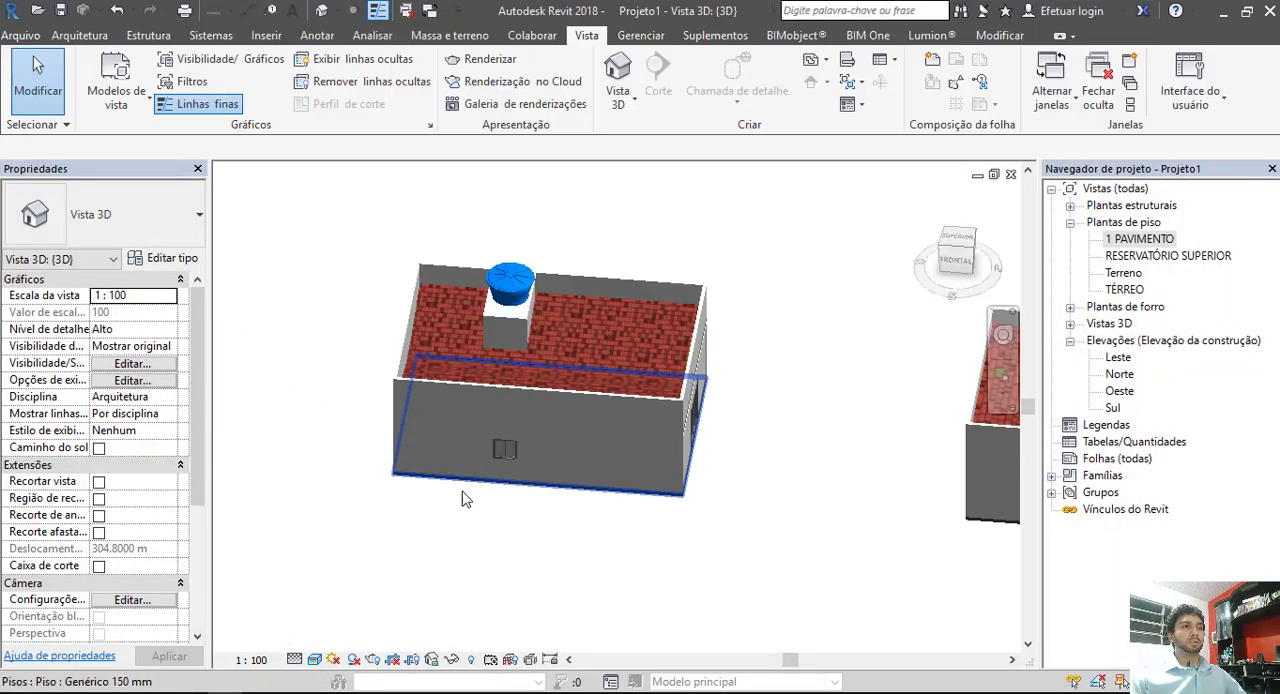
scroll(533, 437, up, 6)
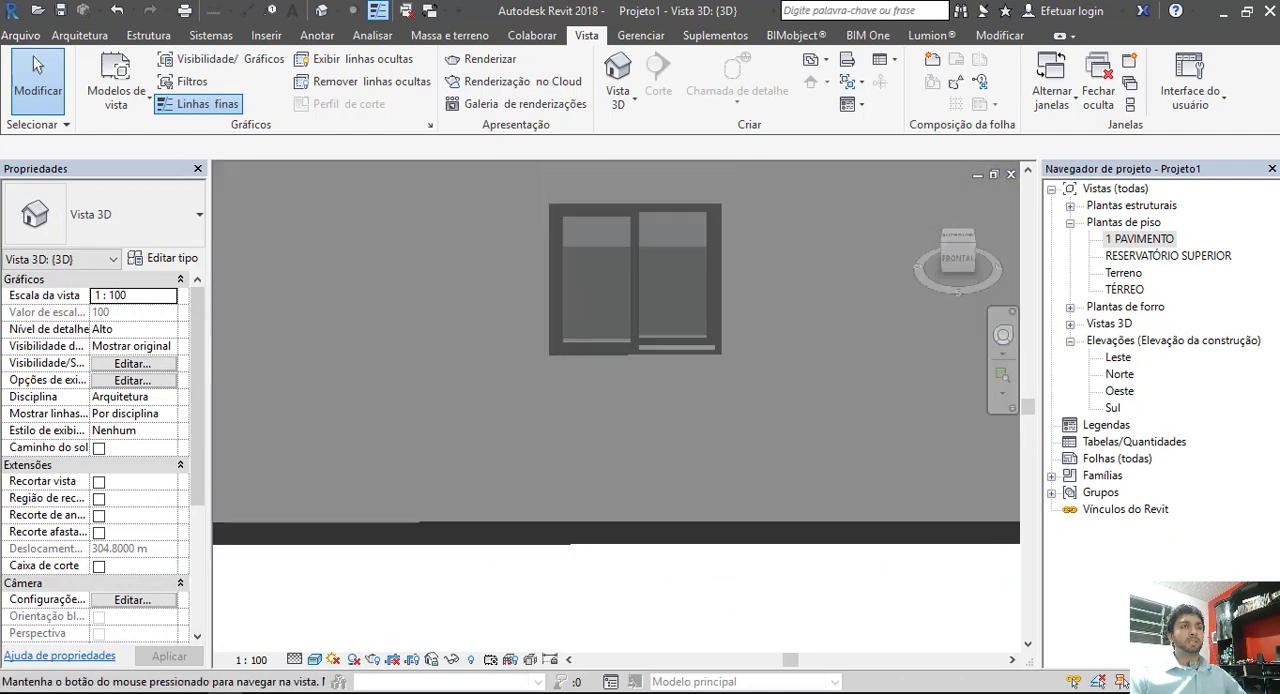
middle_drag(614, 437, 639, 497)
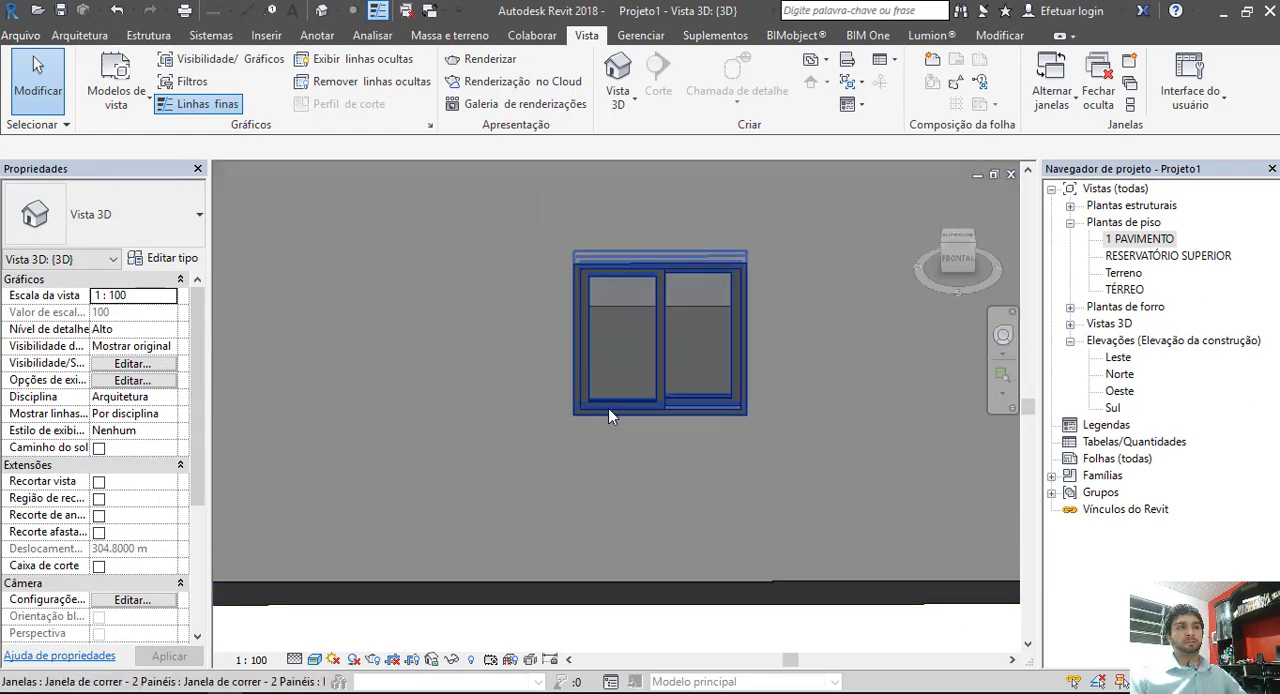
click(706, 400)
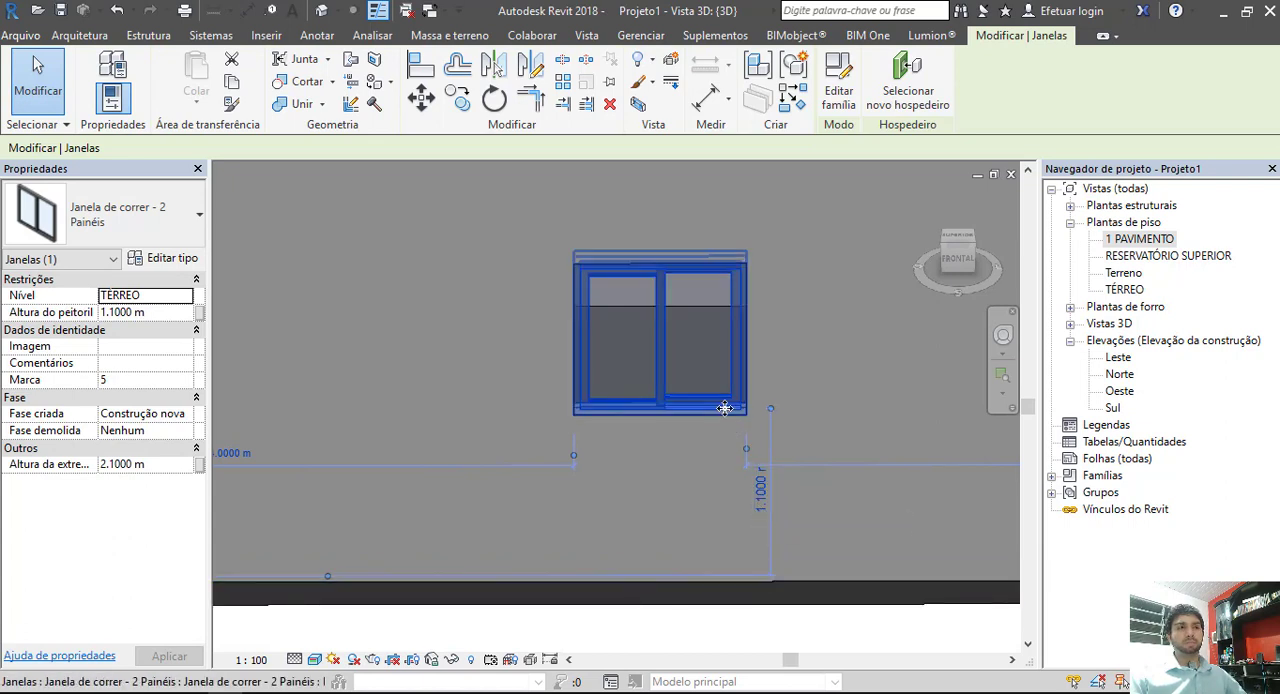
click(765, 500)
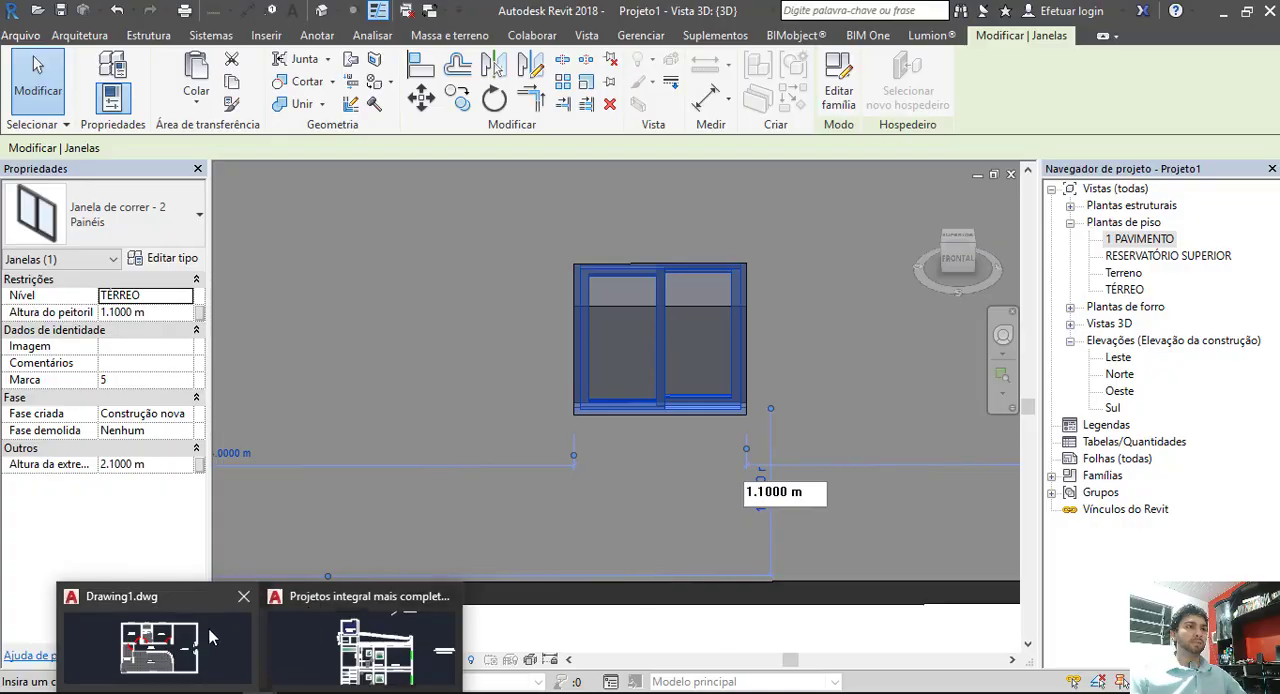
Step: Switch back to Drawing1.dwg in AutoCAD and examine the J2 window of the BWC in the floor plan
click(212, 637)
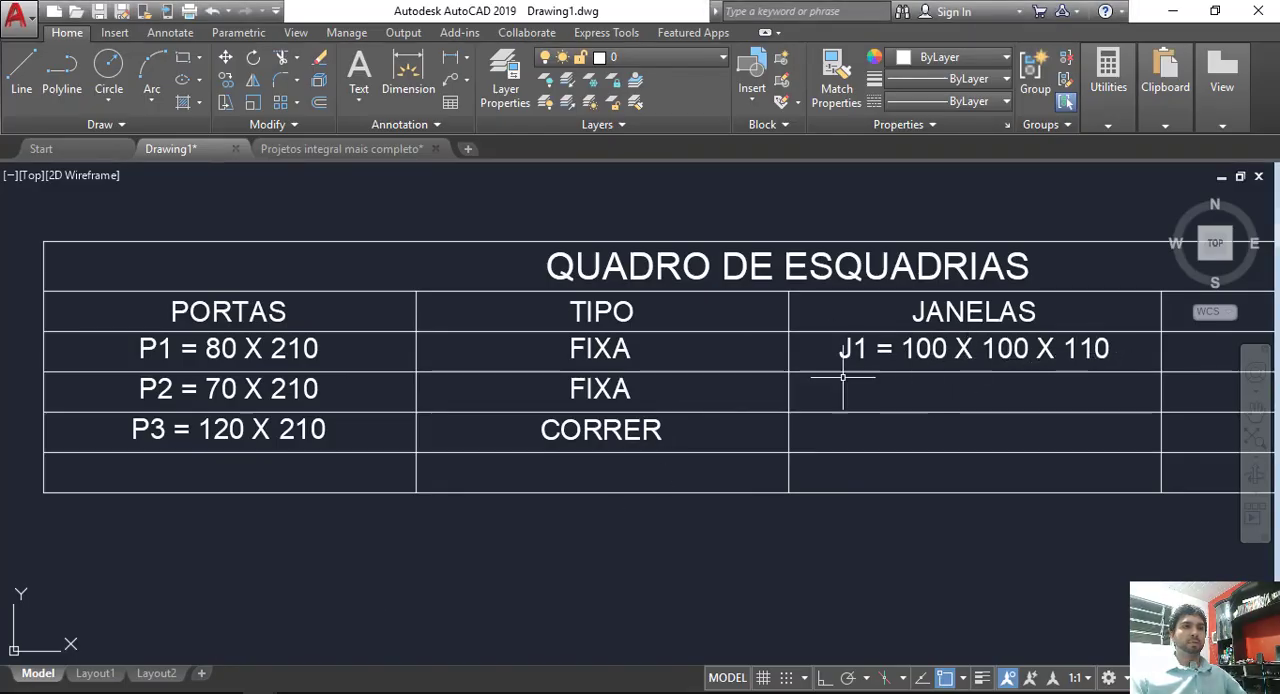
scroll(741, 454, down, 6)
middle_drag(622, 498, 909, 358)
scroll(545, 353, up, 8)
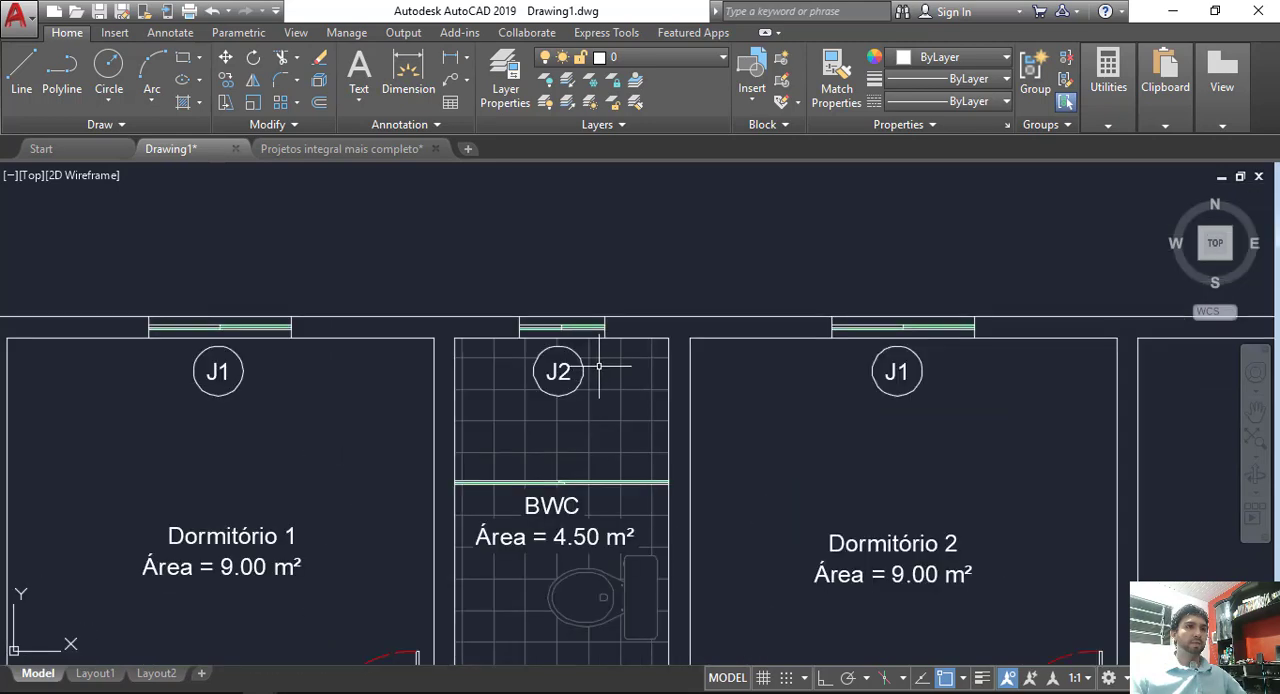
scroll(530, 326, up, 2)
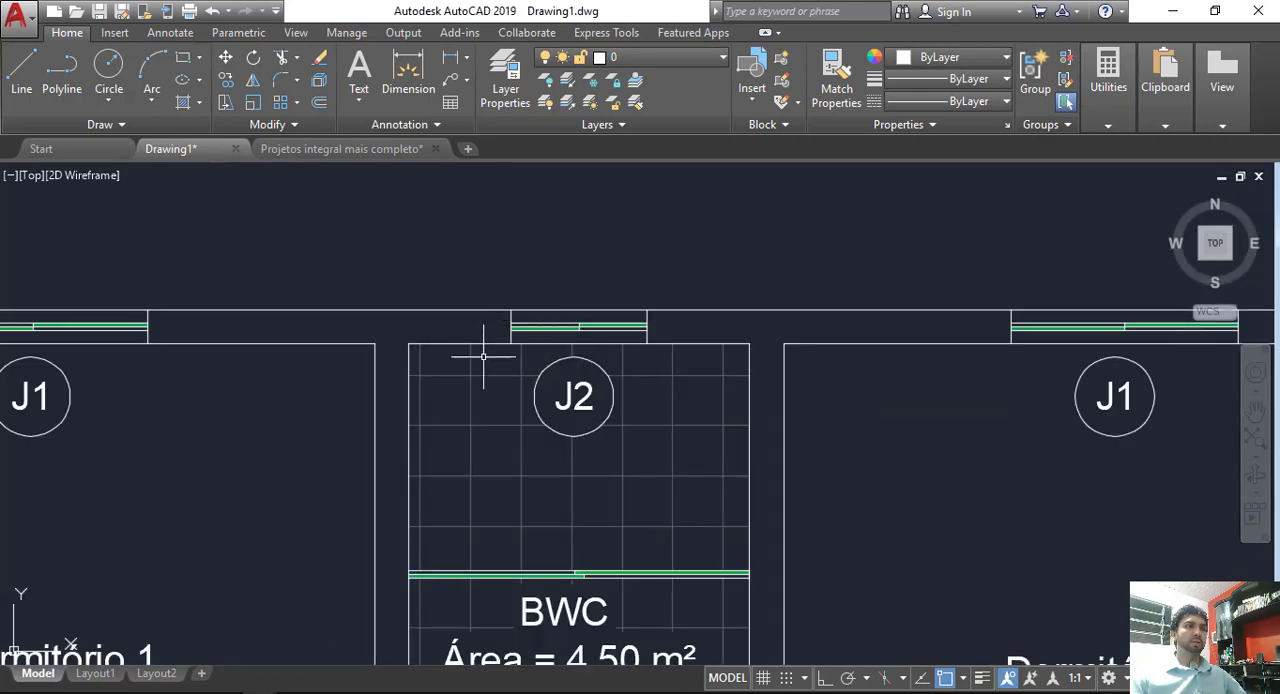
scroll(891, 308, down, 10)
middle_drag(892, 308, 679, 391)
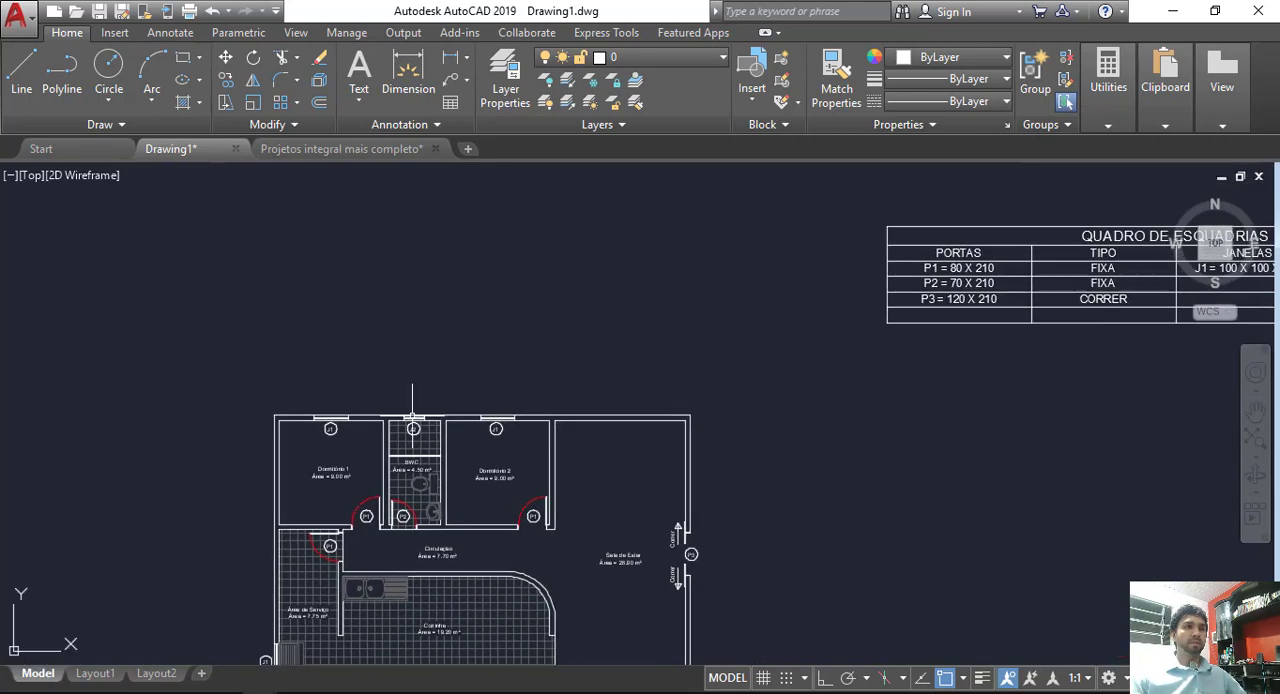
Step: Begin the second entry under the JANELAS heading with J2 =
middle_drag(855, 366, 649, 424)
scroll(1181, 305, up, 4)
scroll(972, 377, up, 2)
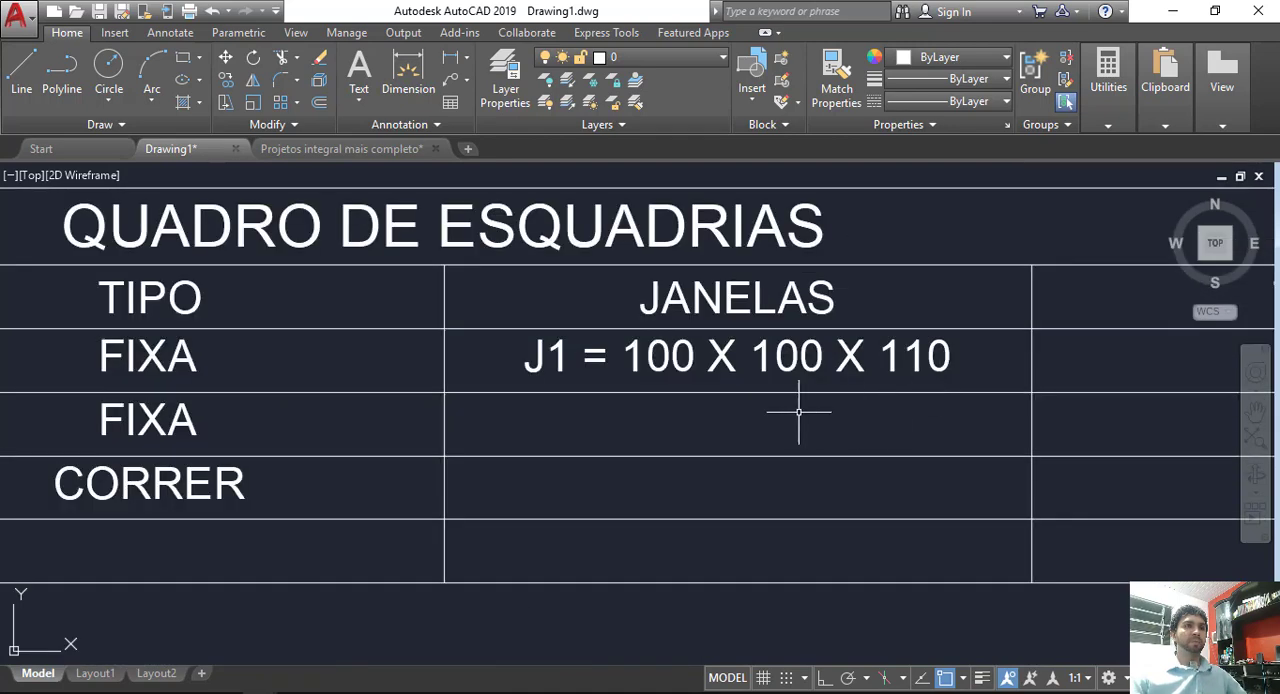
click(686, 410)
text(J2)
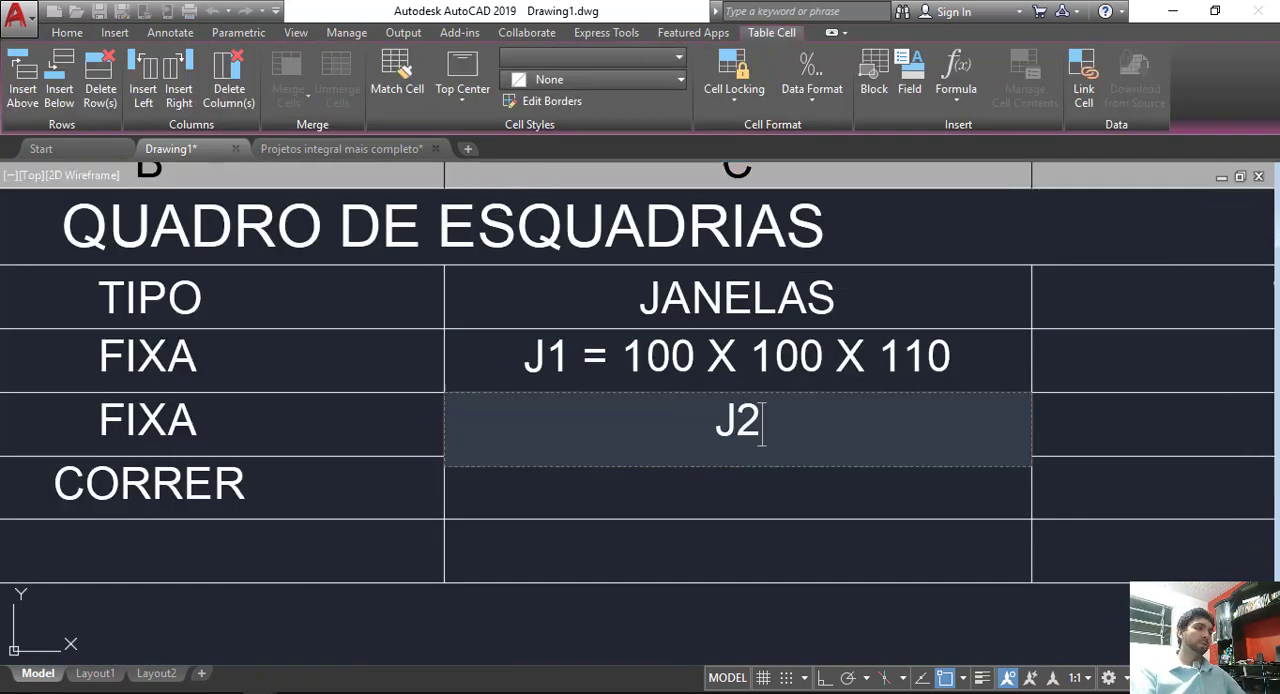
text( -)
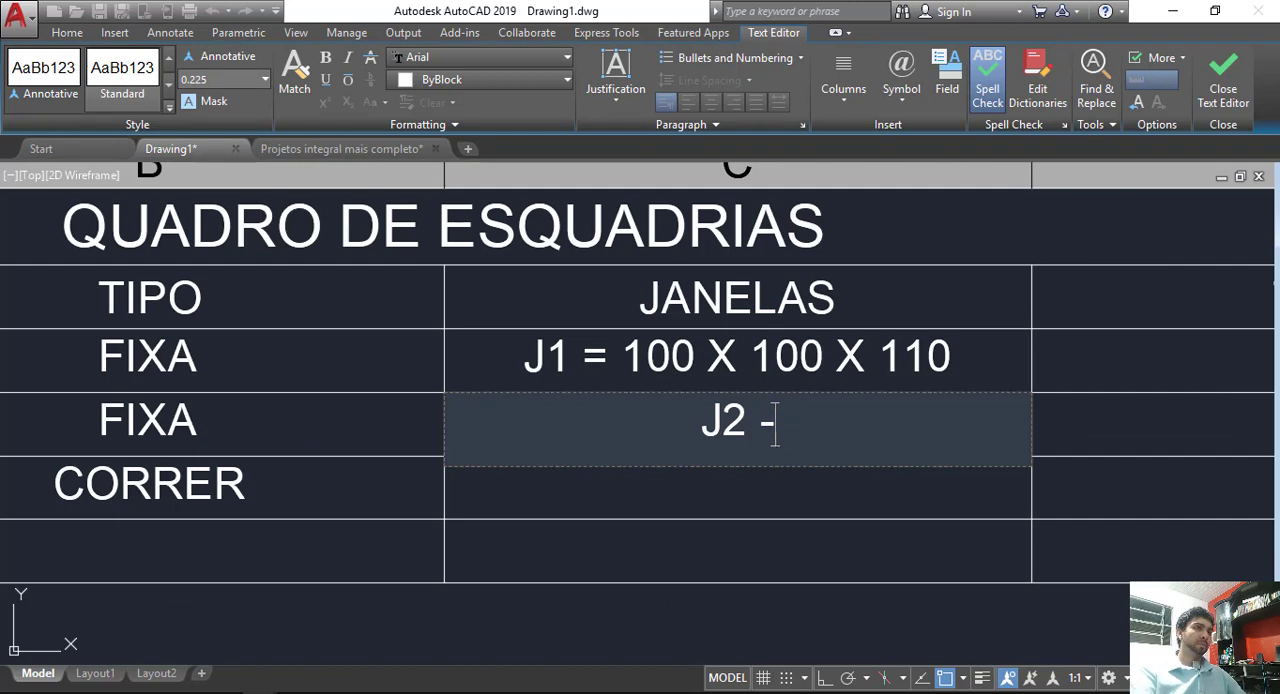
key(BackSpace)
text(= )
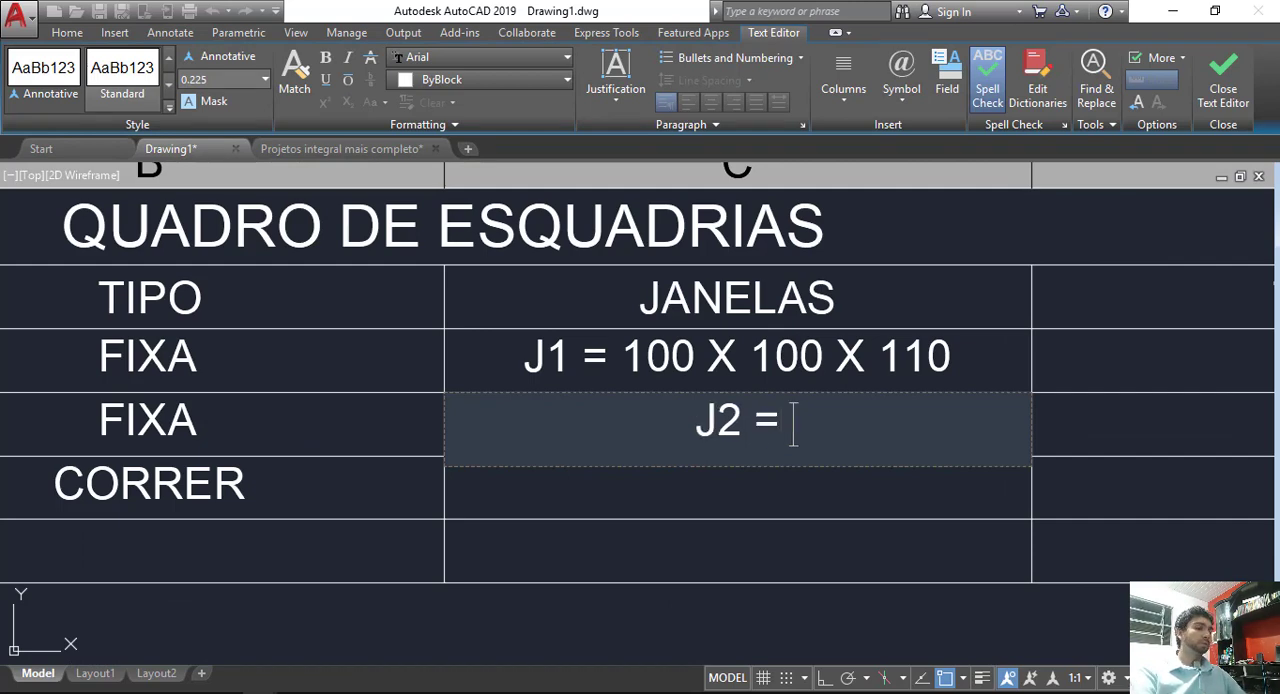
text(60 )
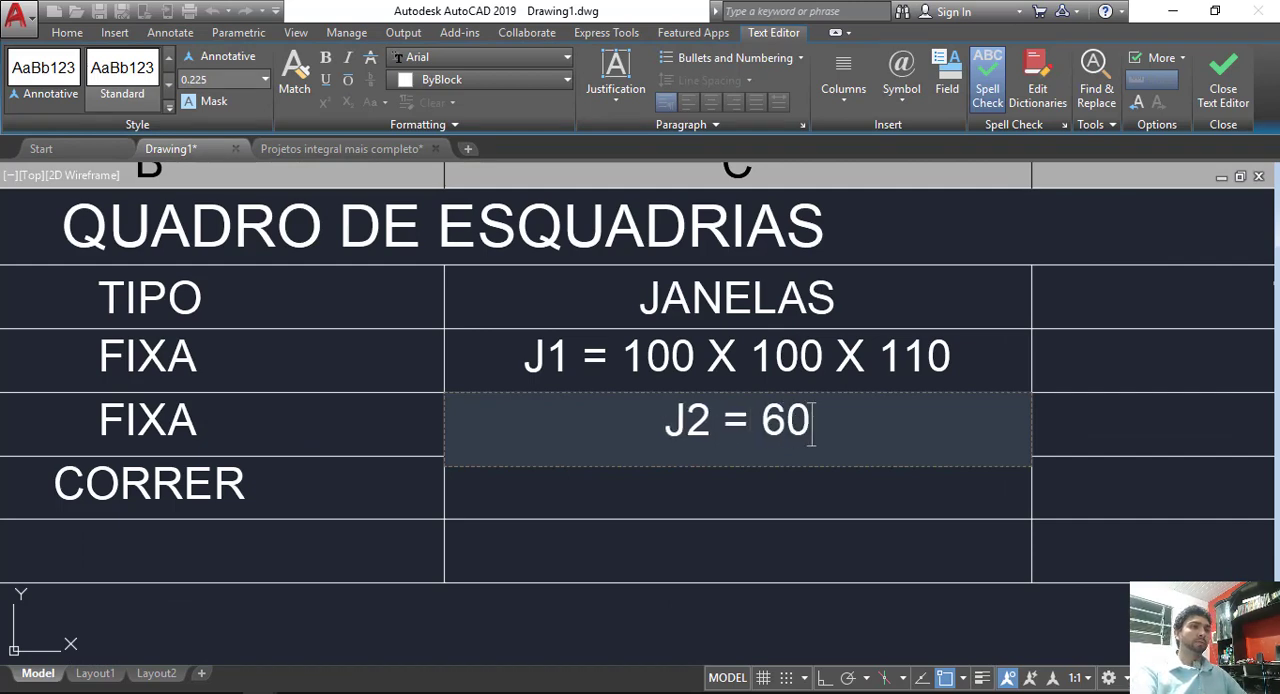
text(X)
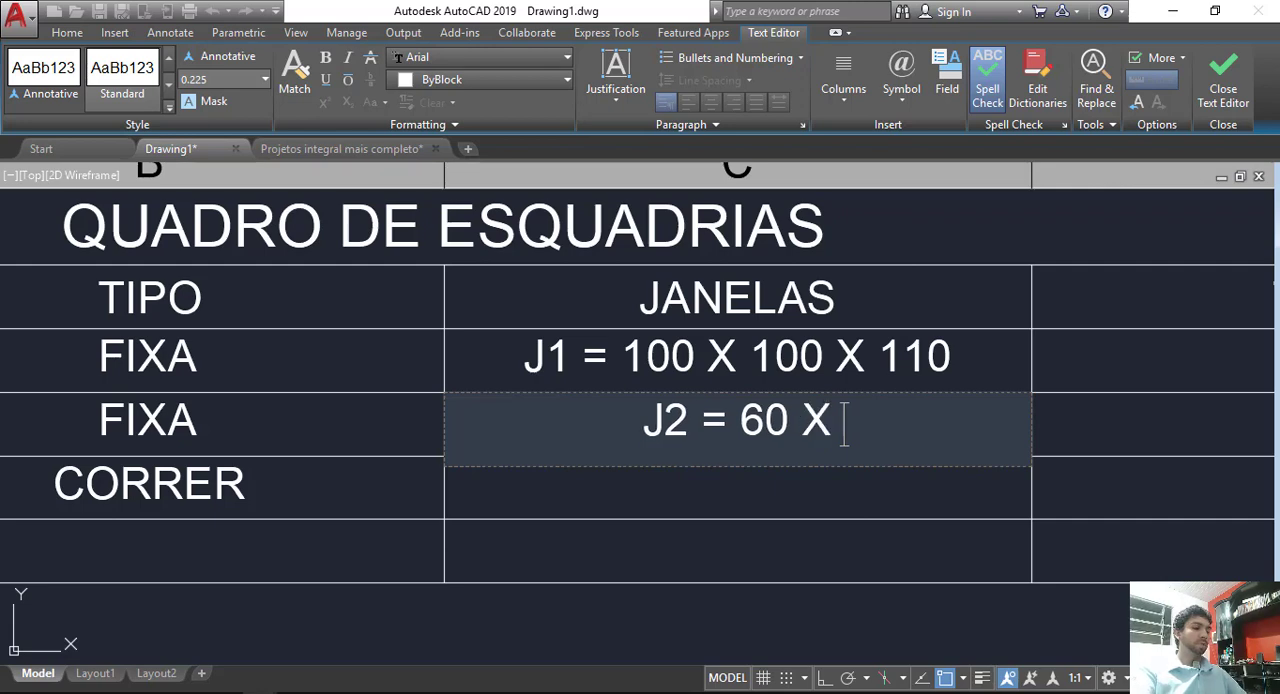
text( 60)
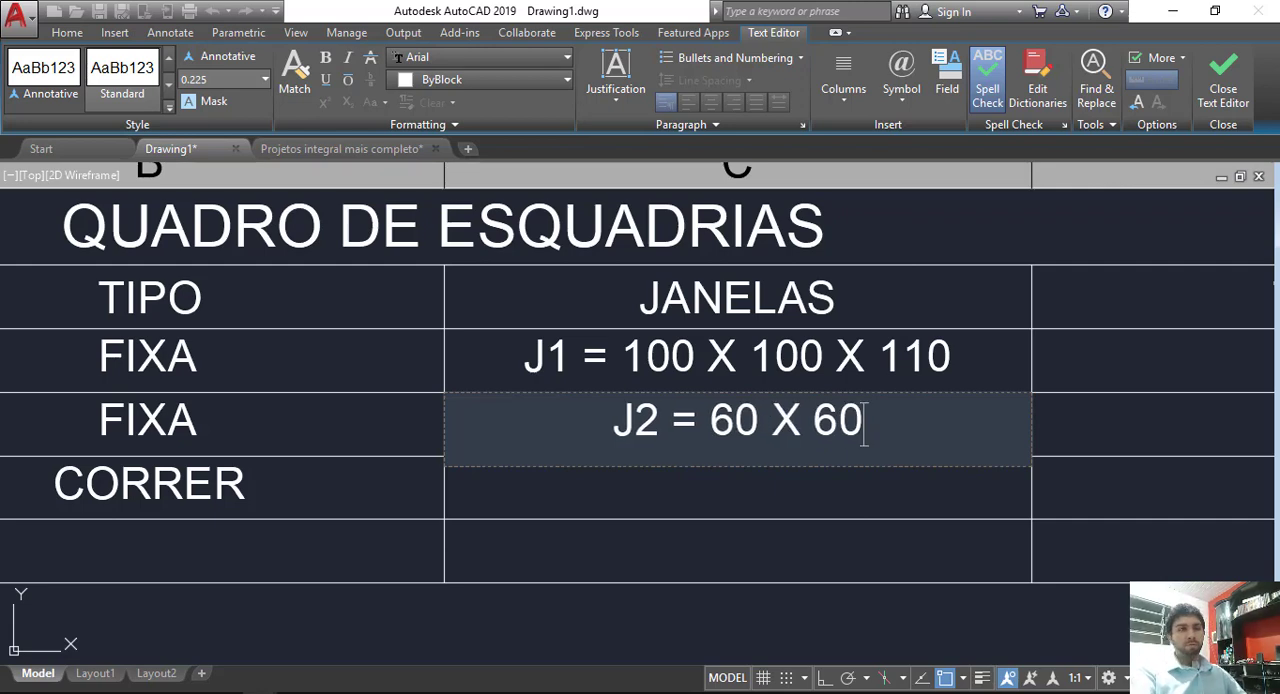
text( X)
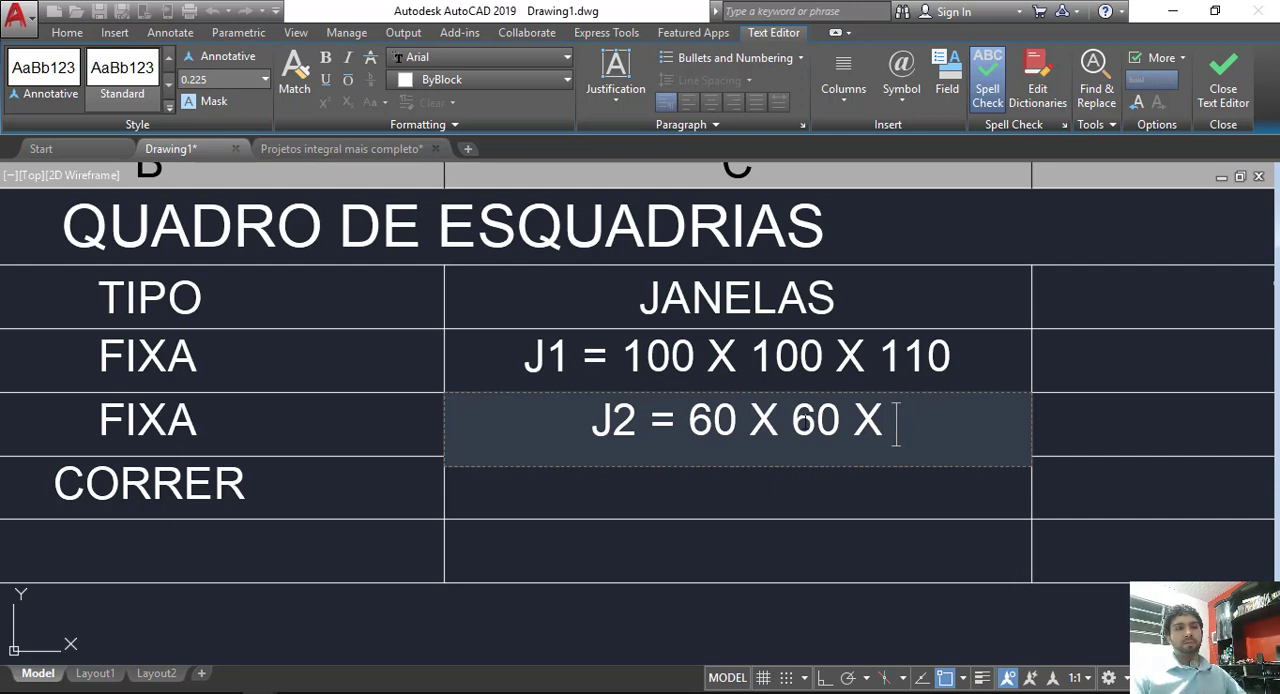
Step: Complete the J2 entry as J2 = 60 X 60 X 150 and finish editing the cell
key(shift+Right)
click(948, 429)
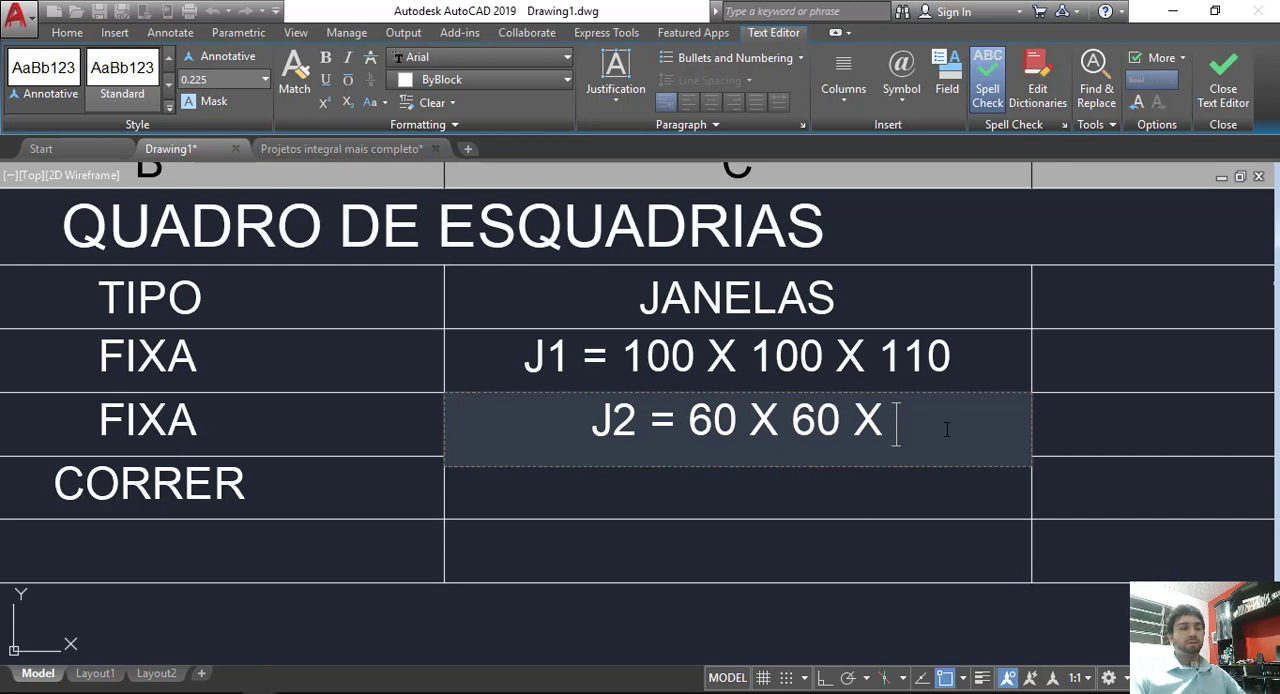
text(150)
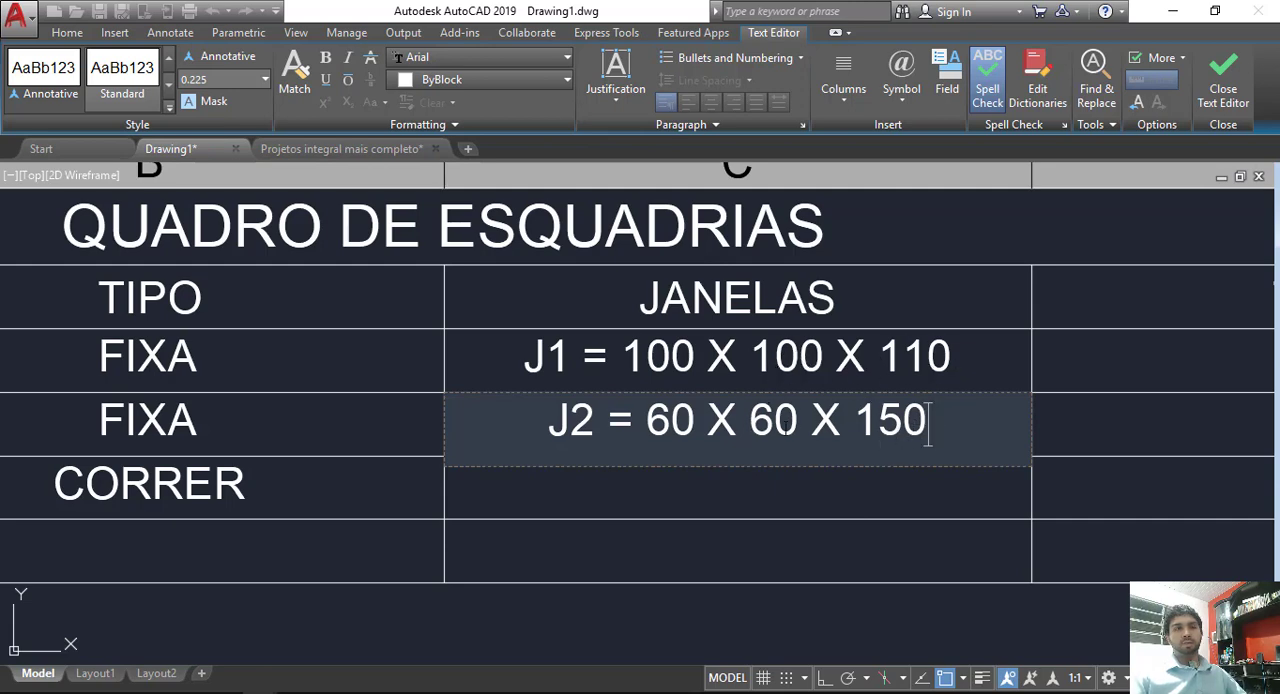
click(888, 493)
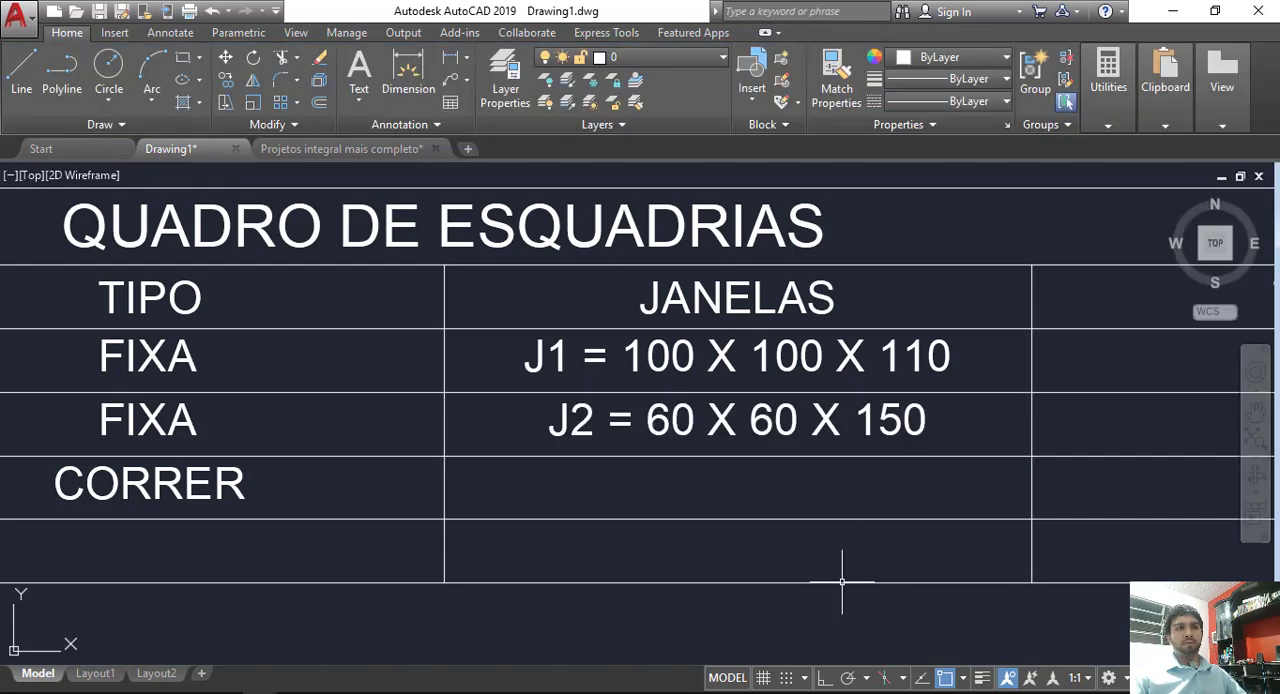
Step: Enter CORRER as the type of window J1 in the TIPO column beside JANELAS
scroll(734, 489, down, 4)
scroll(831, 447, up, 2)
click(816, 423)
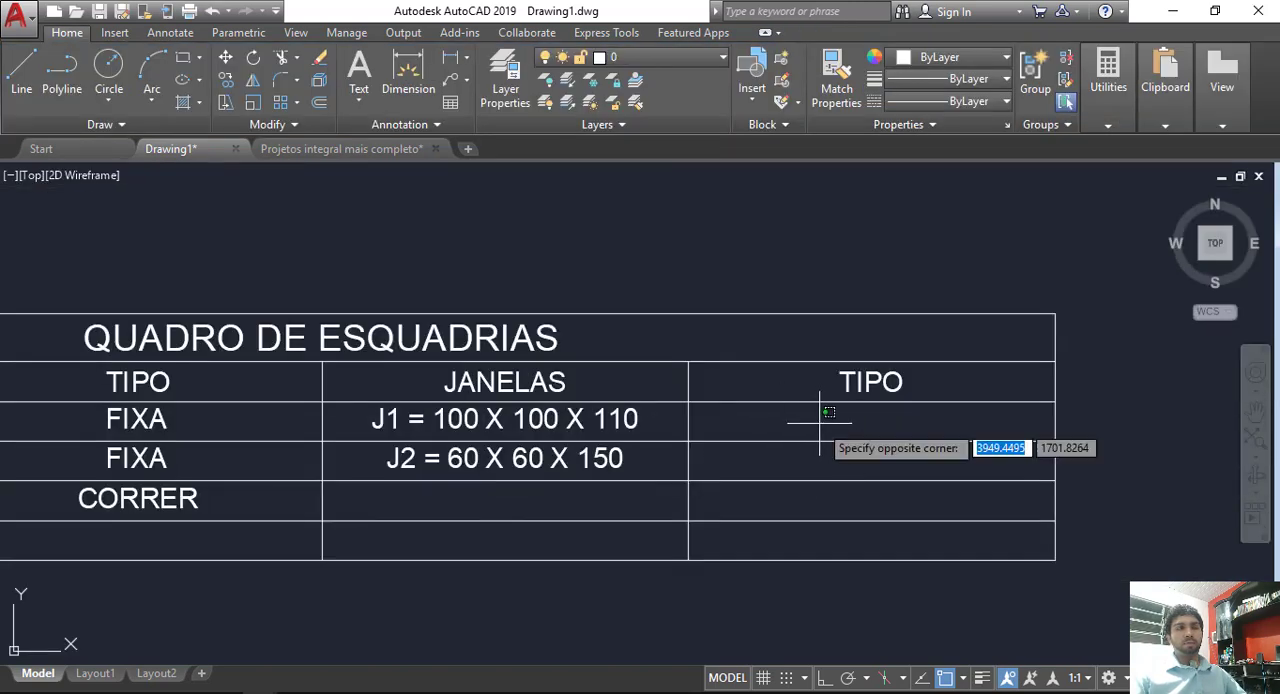
text(CORRER)
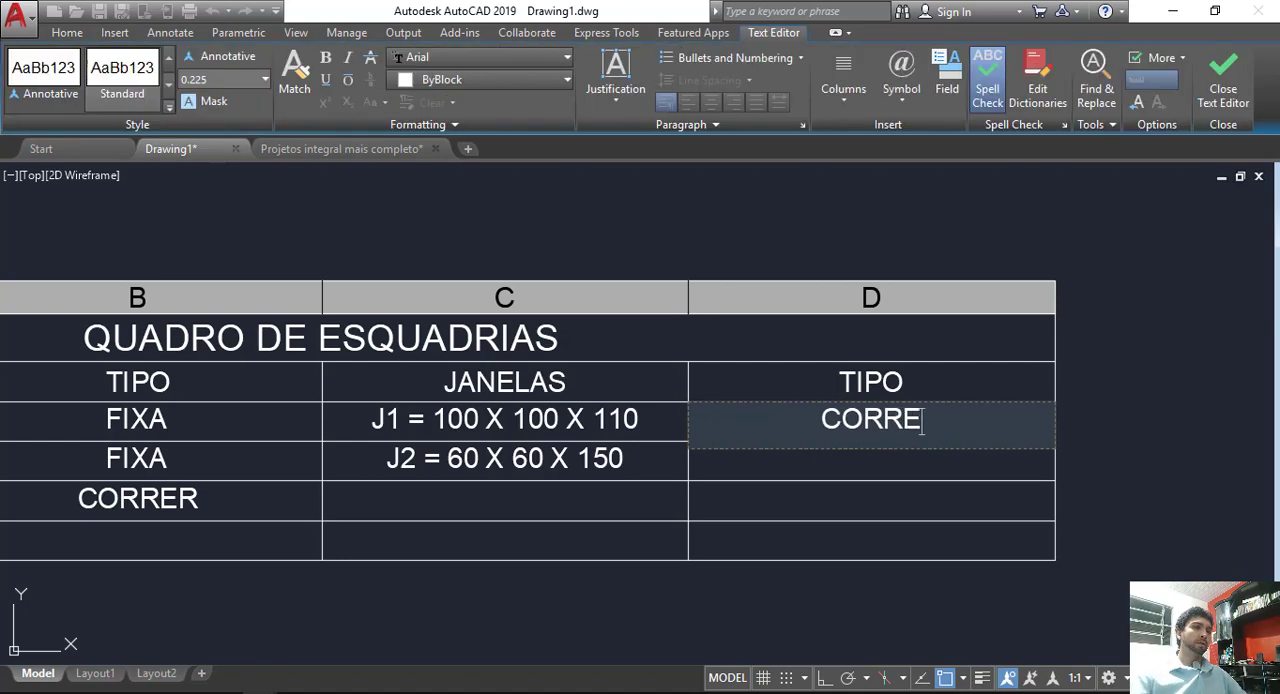
Step: Enter FIXA as the type of window J2 in the TIPO column beside JANELAS and finish editing the cell
click(816, 470)
click(816, 470)
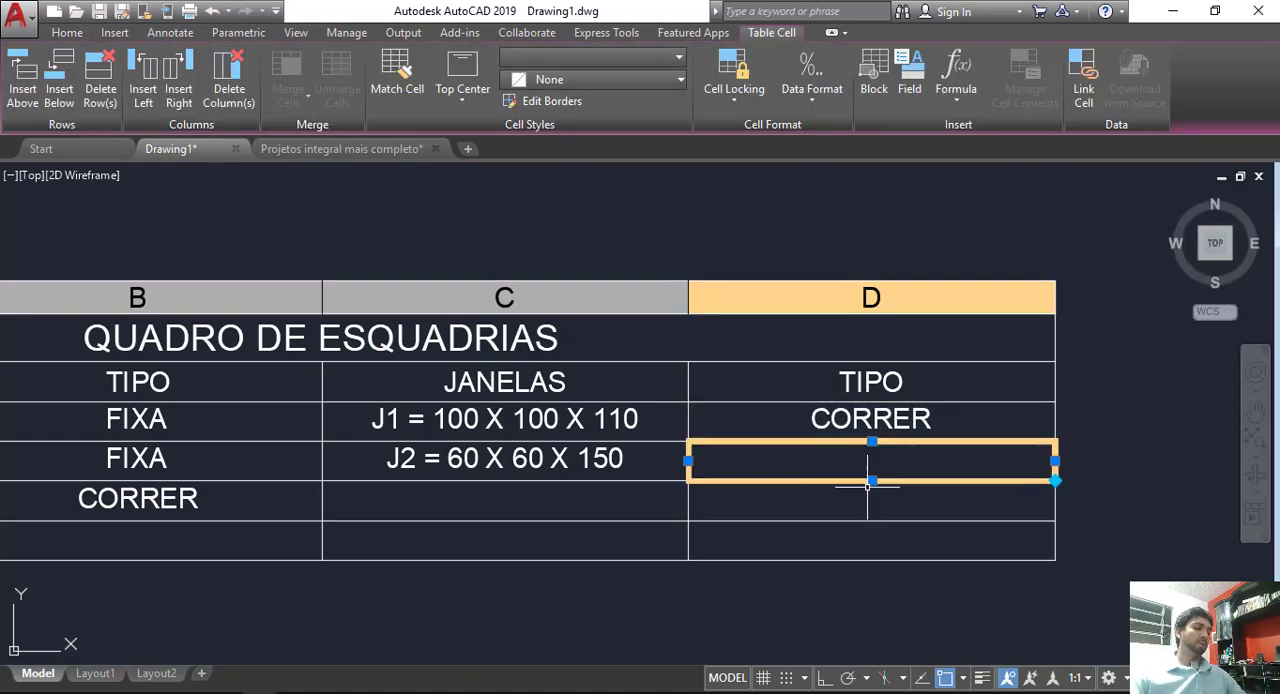
text(FIXA)
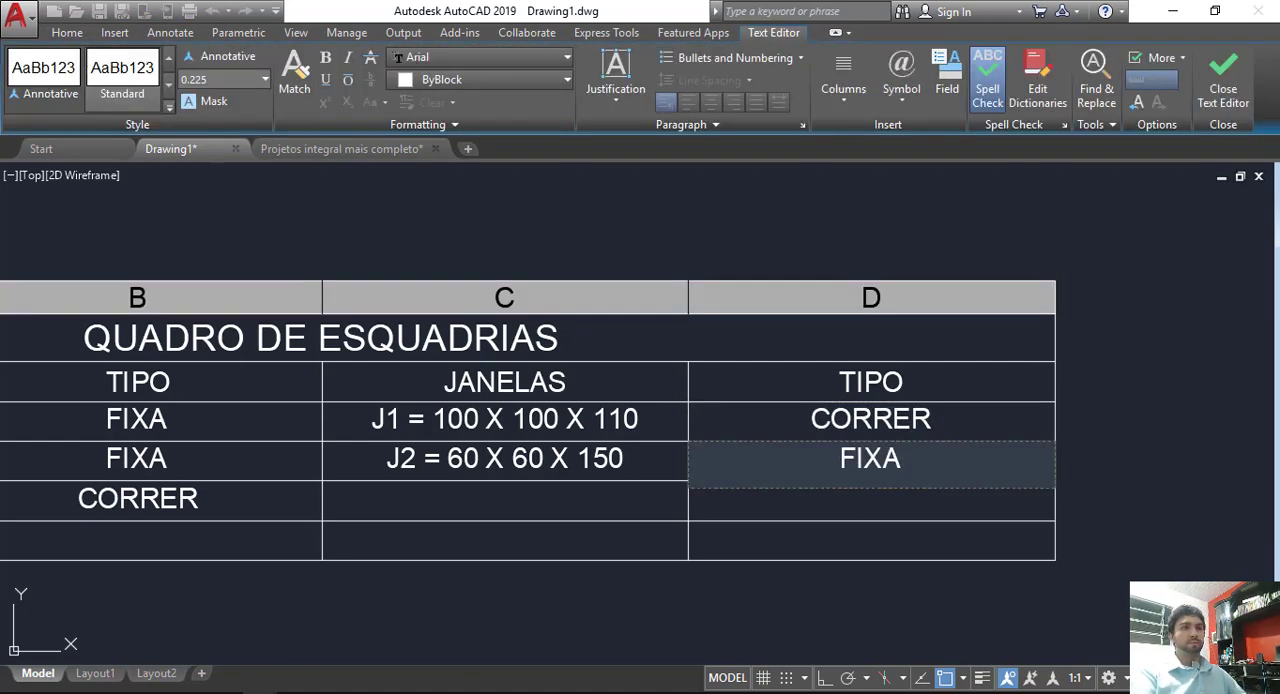
click(846, 621)
scroll(796, 438, down, 3)
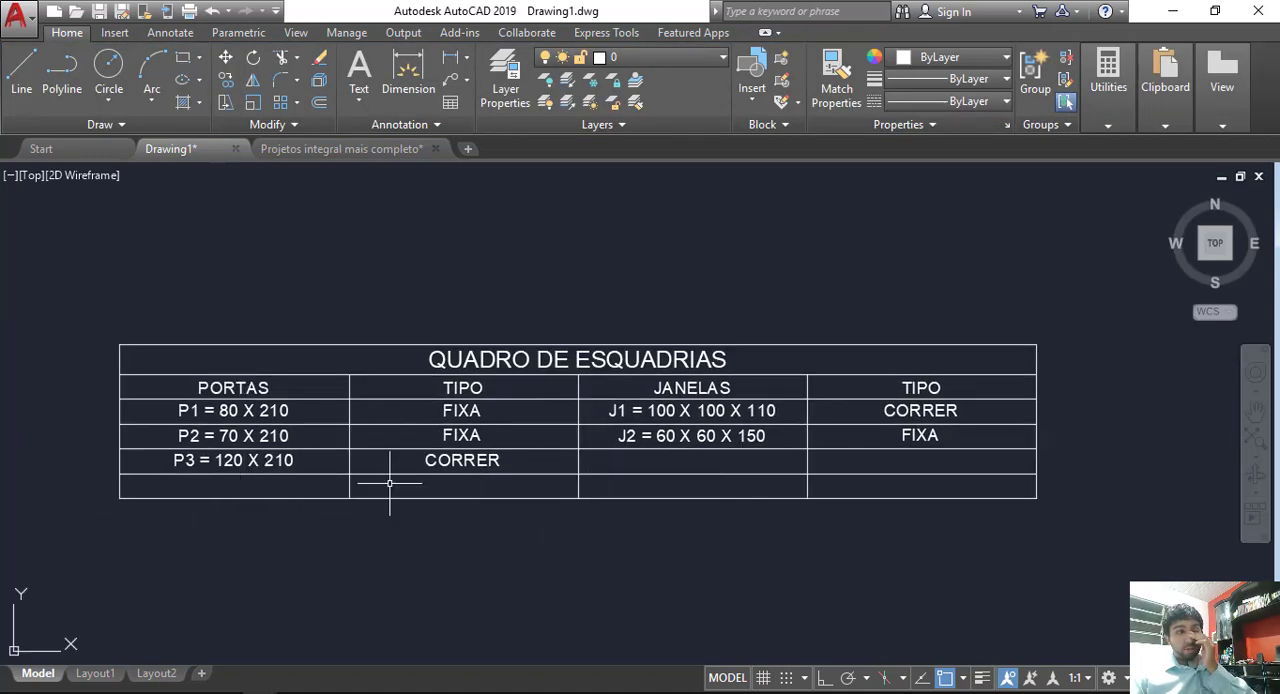
click(630, 460)
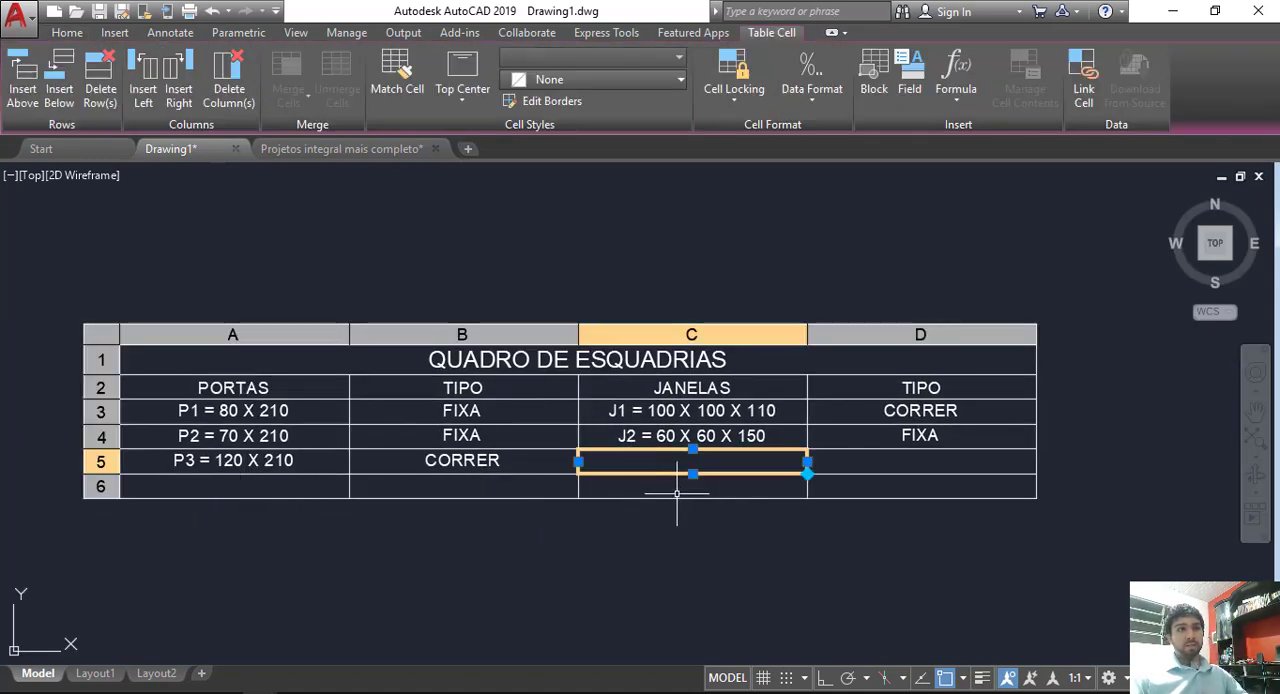
click(657, 246)
click(657, 246)
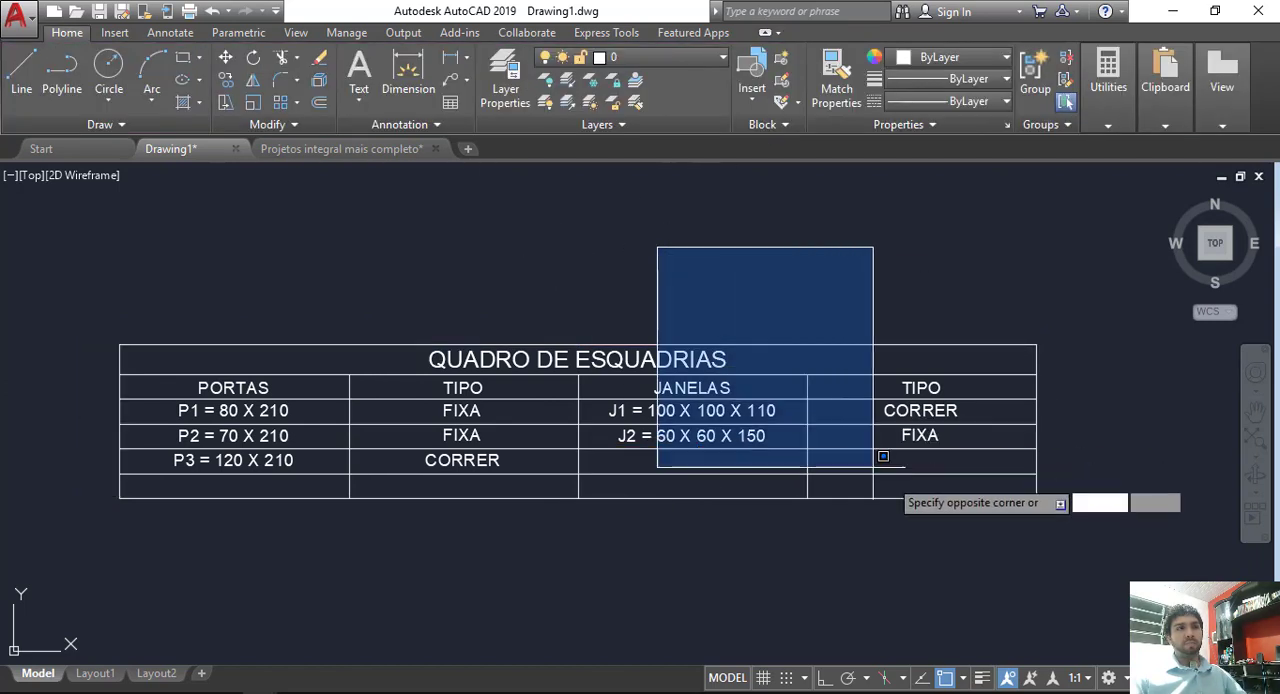
click(865, 296)
click(897, 463)
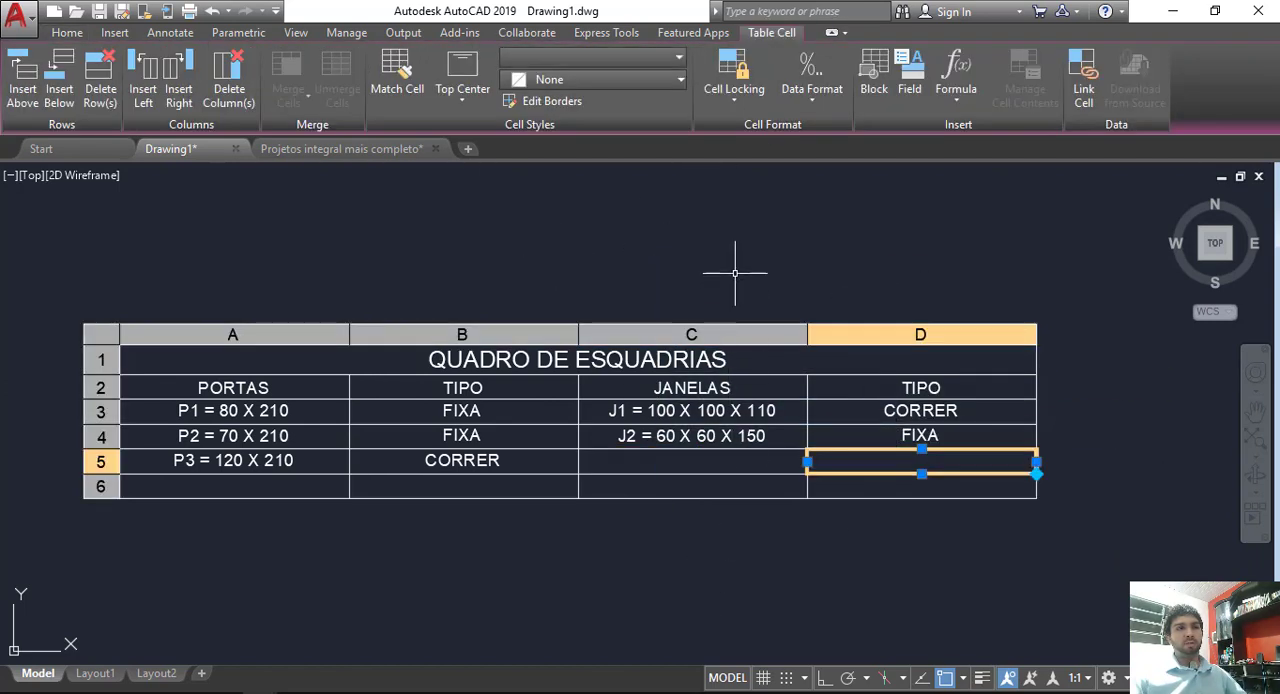
click(549, 246)
click(424, 170)
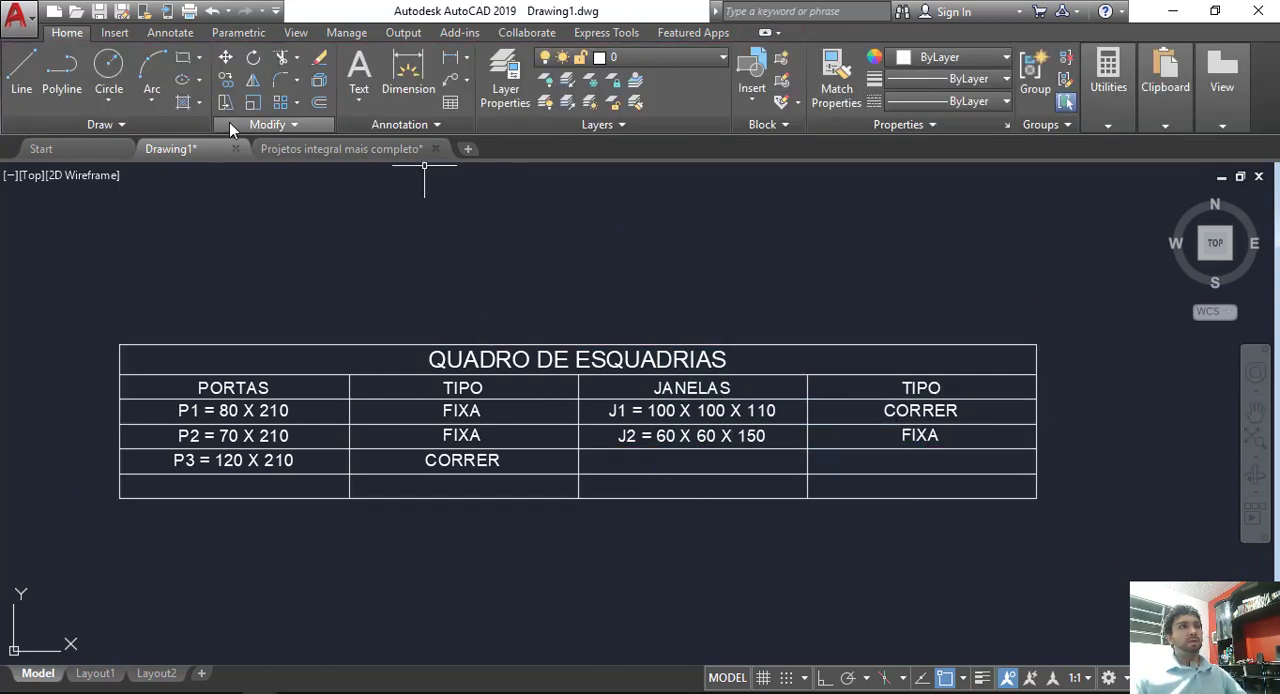
Step: Insert a row below the table's empty last row and delete both empty rows, keeping the P3 row as the last
click(630, 487)
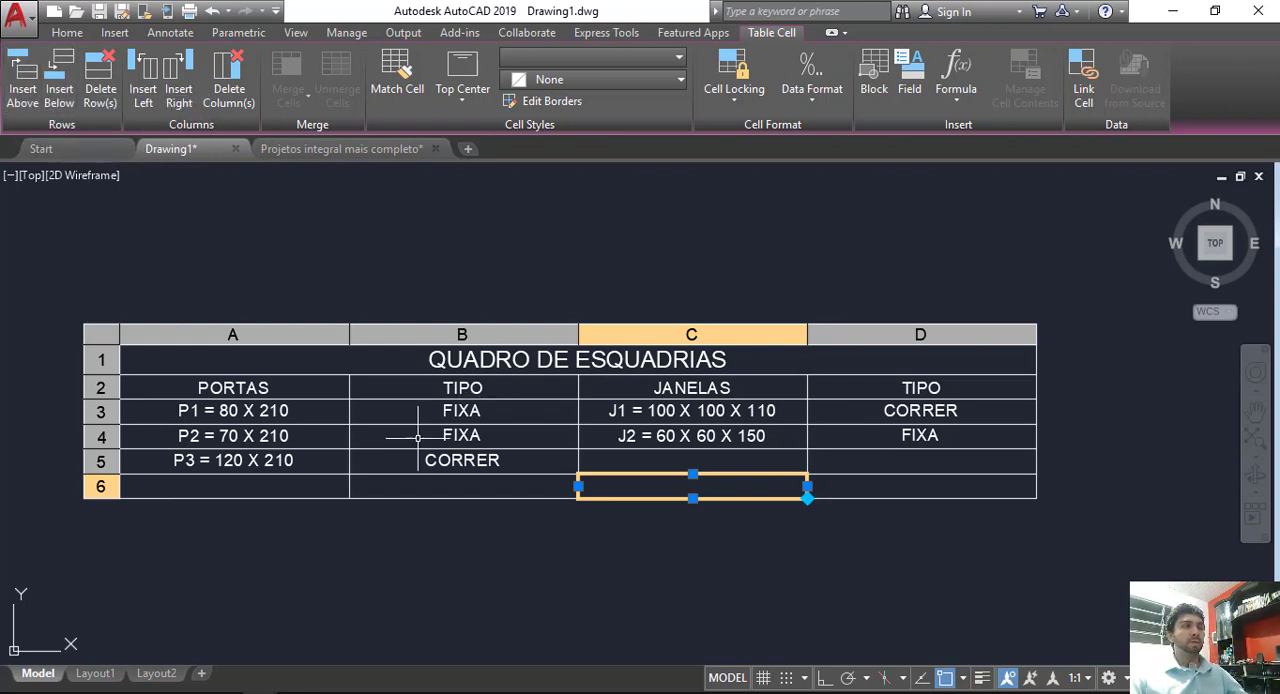
click(59, 90)
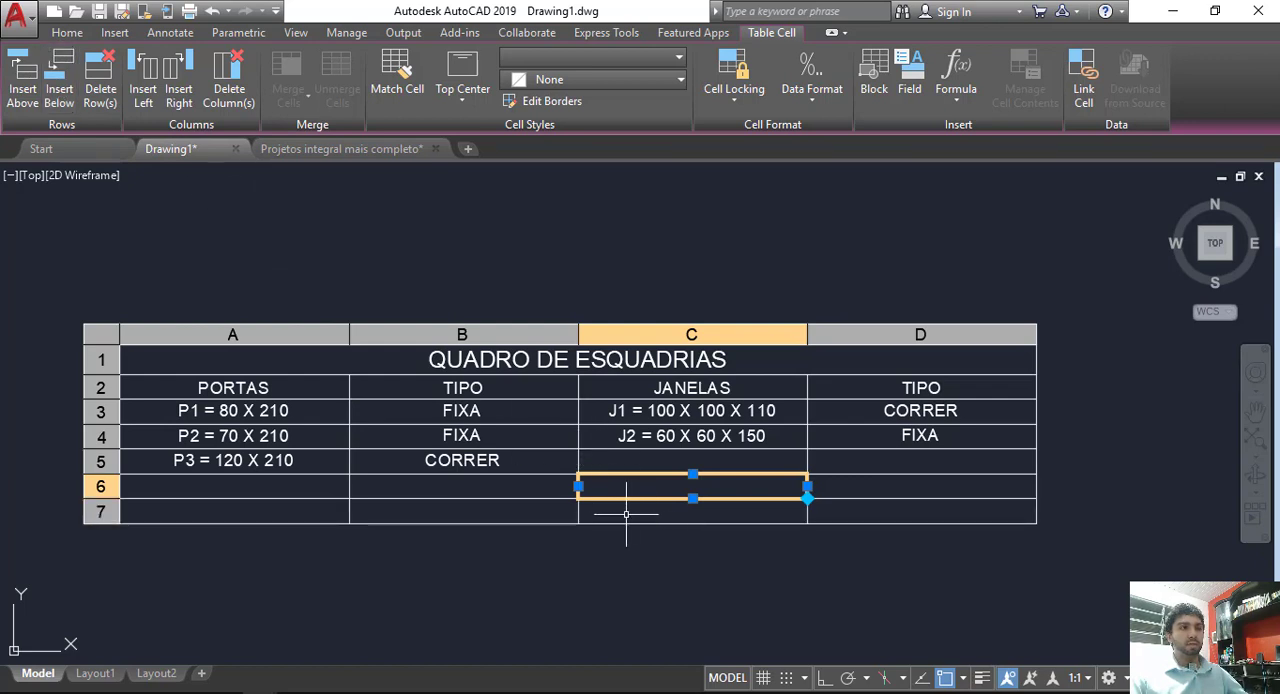
click(100, 95)
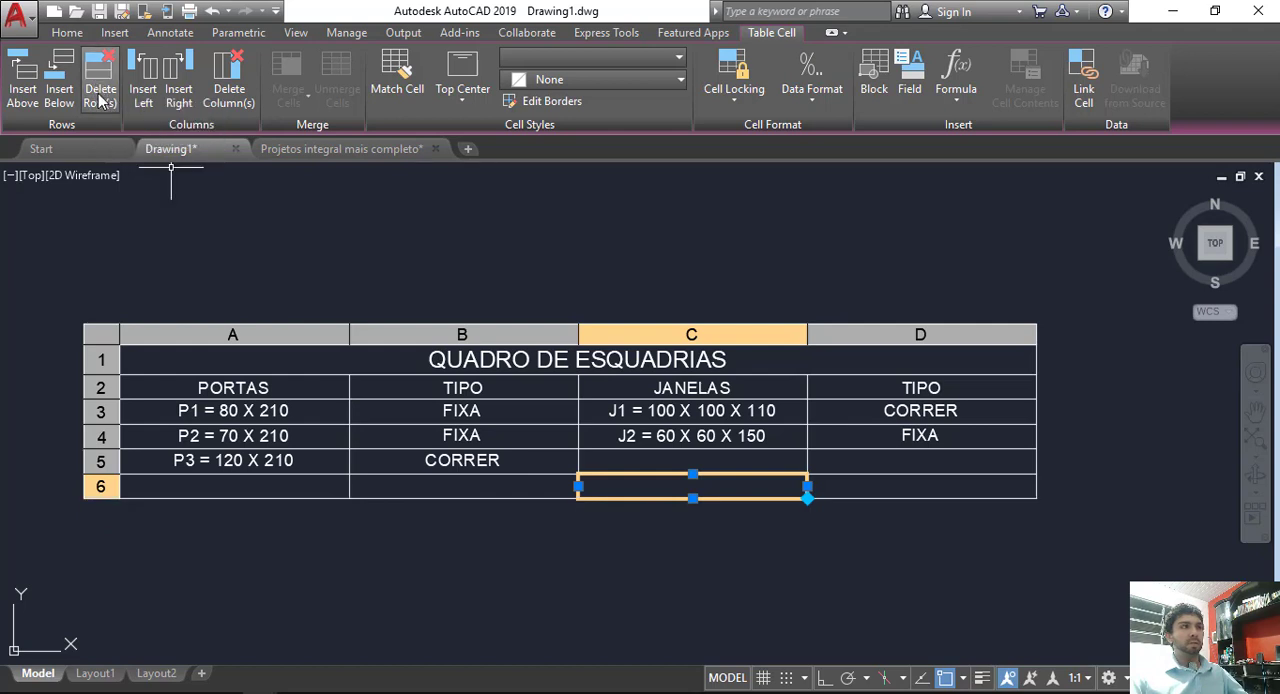
click(100, 92)
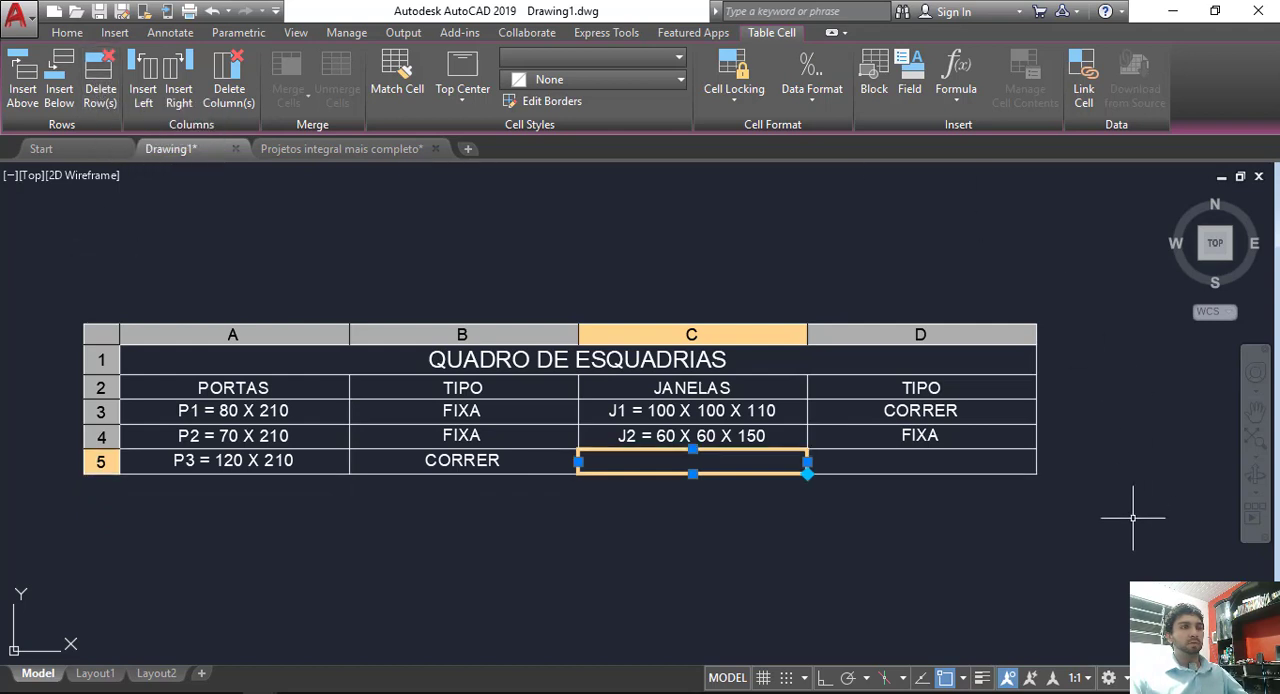
Step: Insert a column after the windows' TIPO column and delete it again
click(1008, 462)
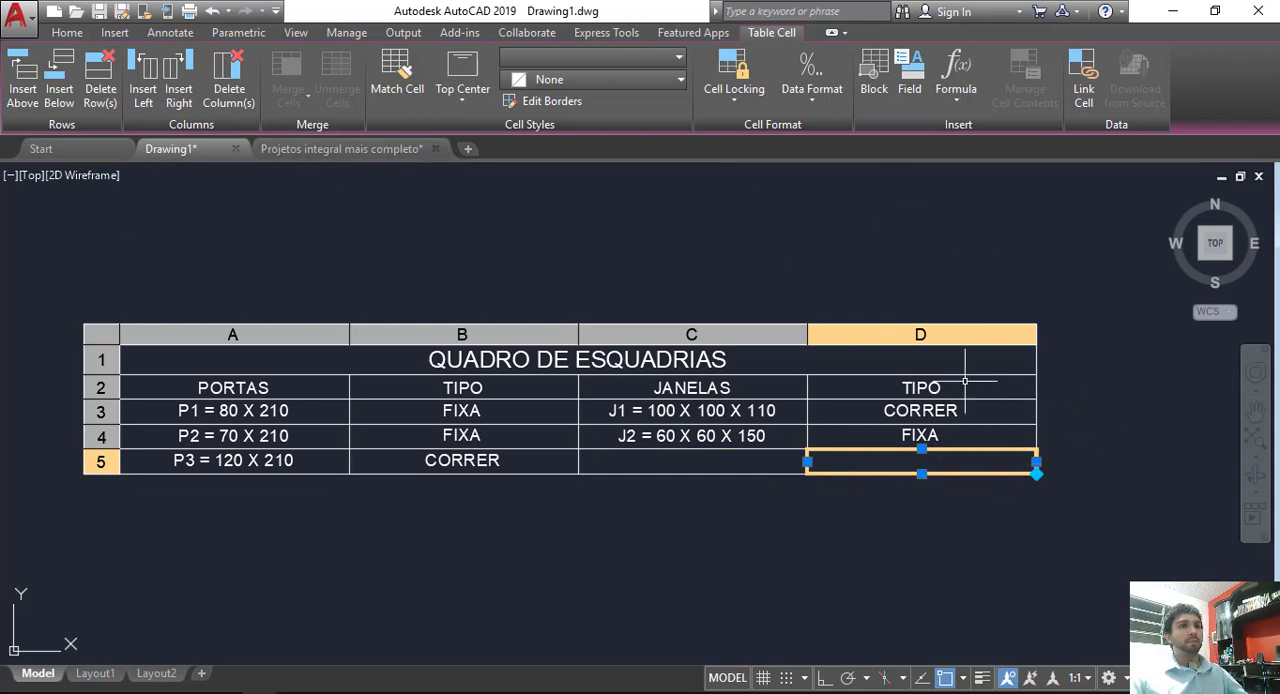
click(177, 88)
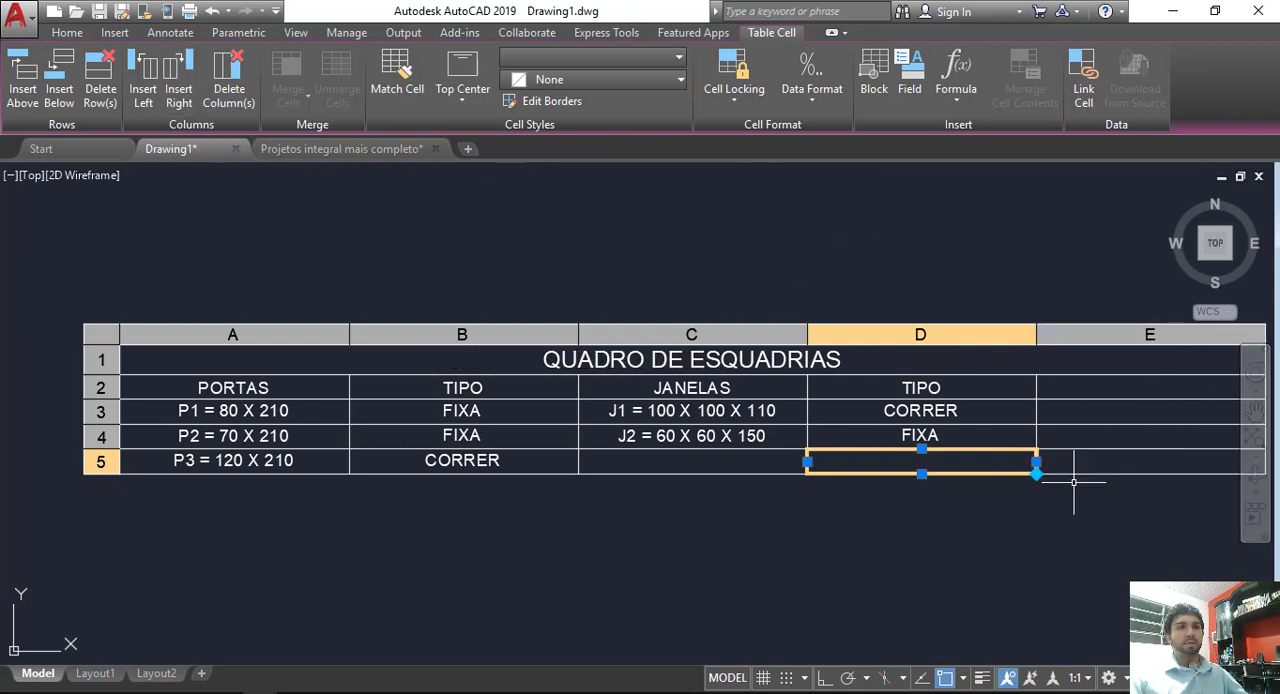
click(1116, 462)
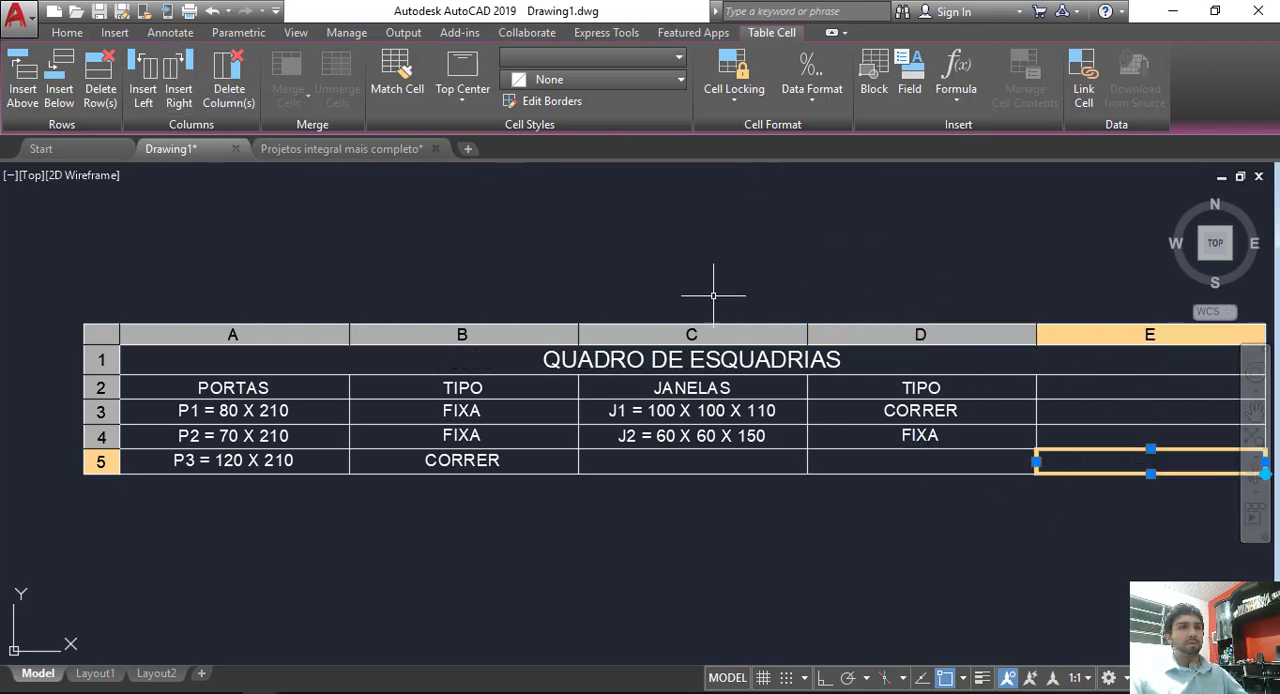
click(229, 76)
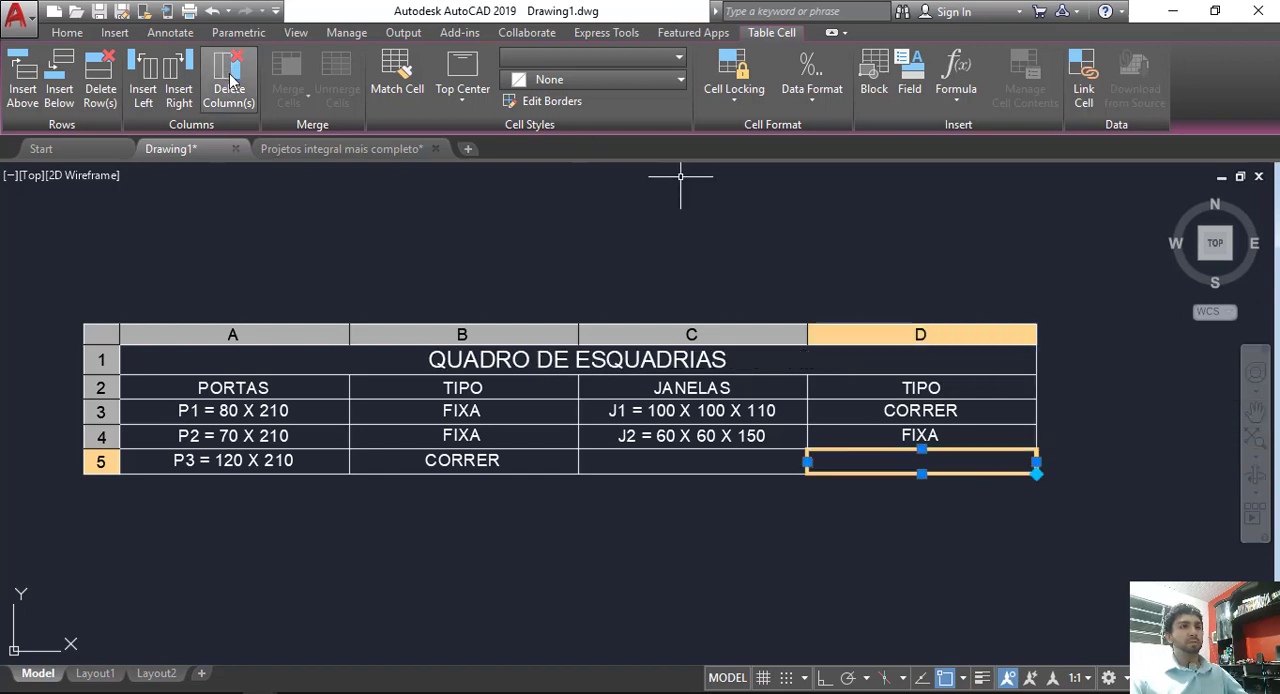
Step: Insert a column between the doors' TIPO column and JANELAS, and delete it again
click(521, 455)
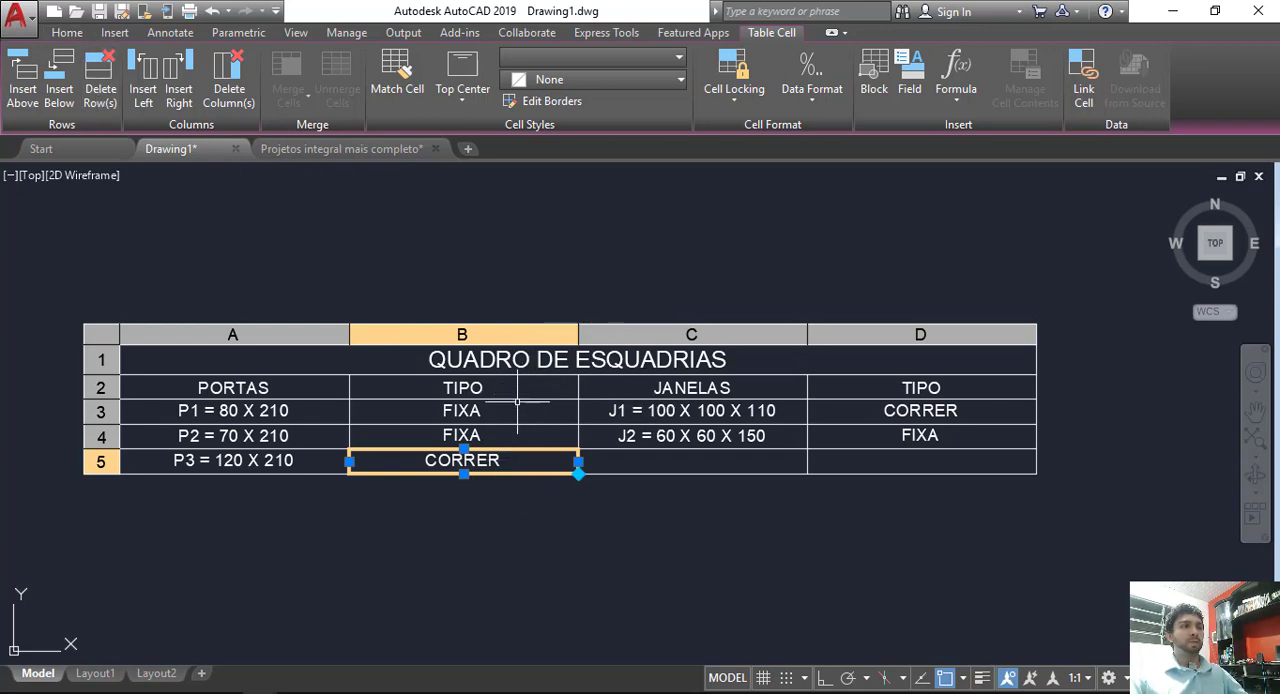
click(177, 90)
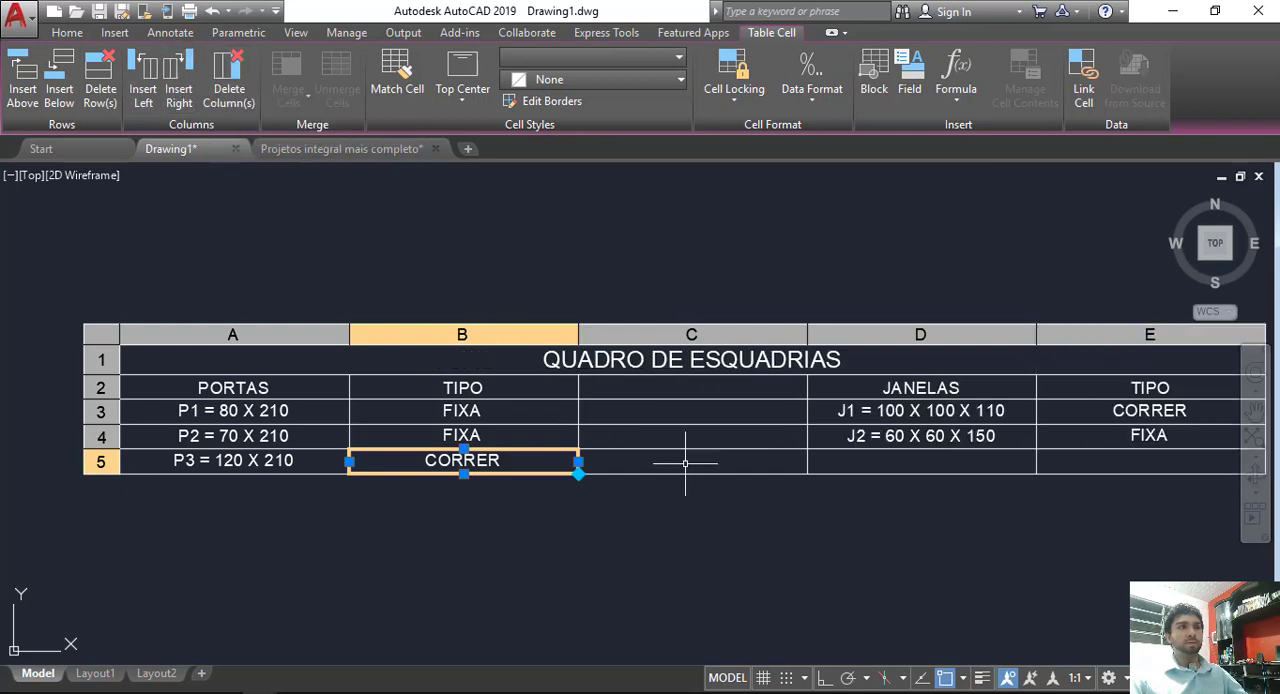
click(730, 460)
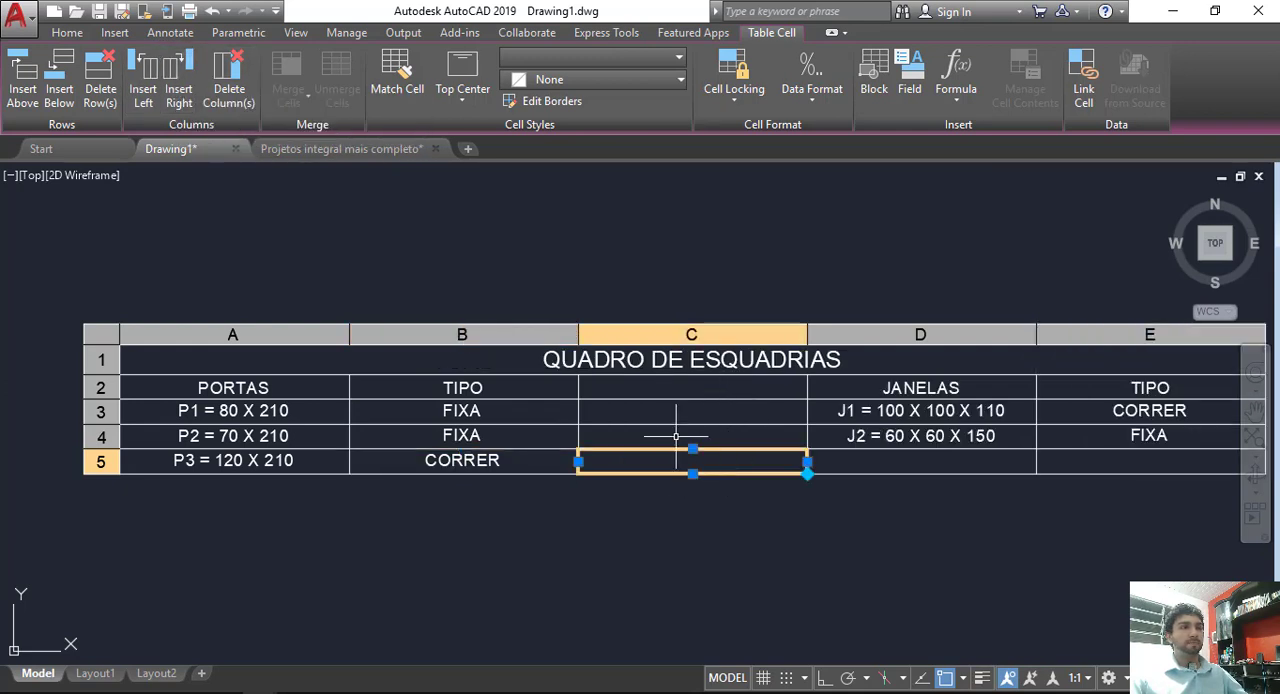
click(229, 90)
scroll(515, 383, down, 3)
key(Escape)
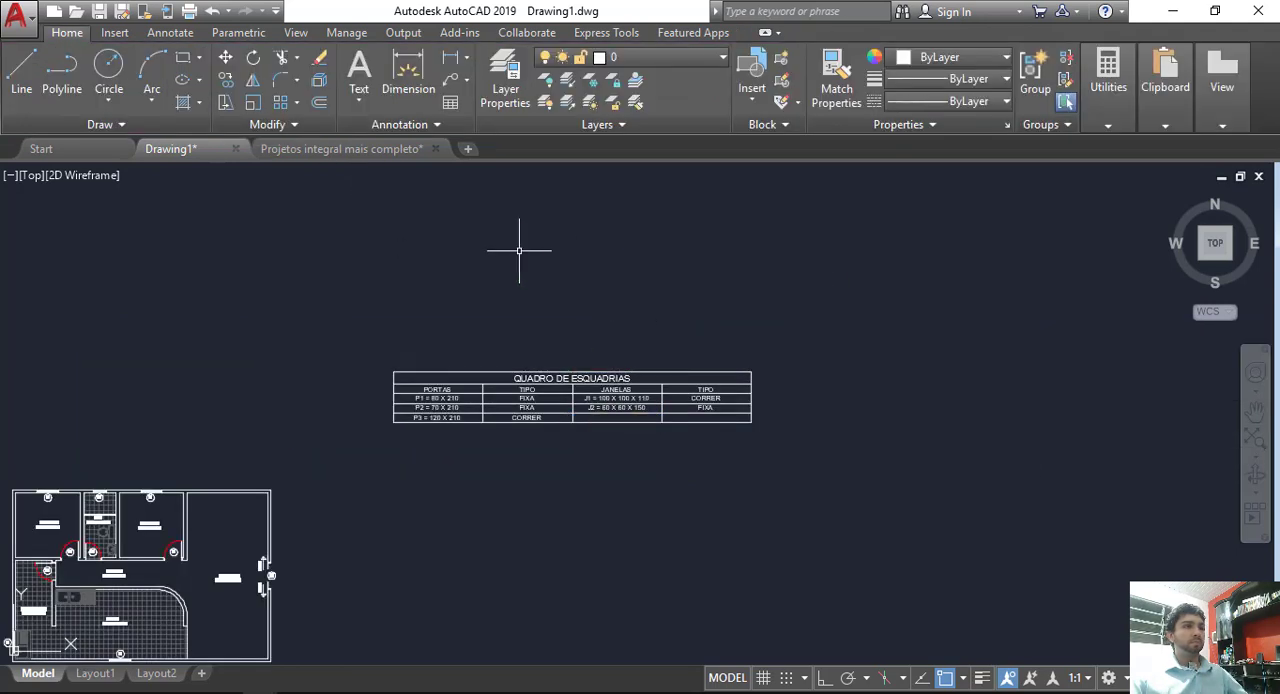
Step: Examine the QUADRO DE ESQUADRIAS table and the door and window tags throughout the floor plan
middle_drag(517, 251, 737, 274)
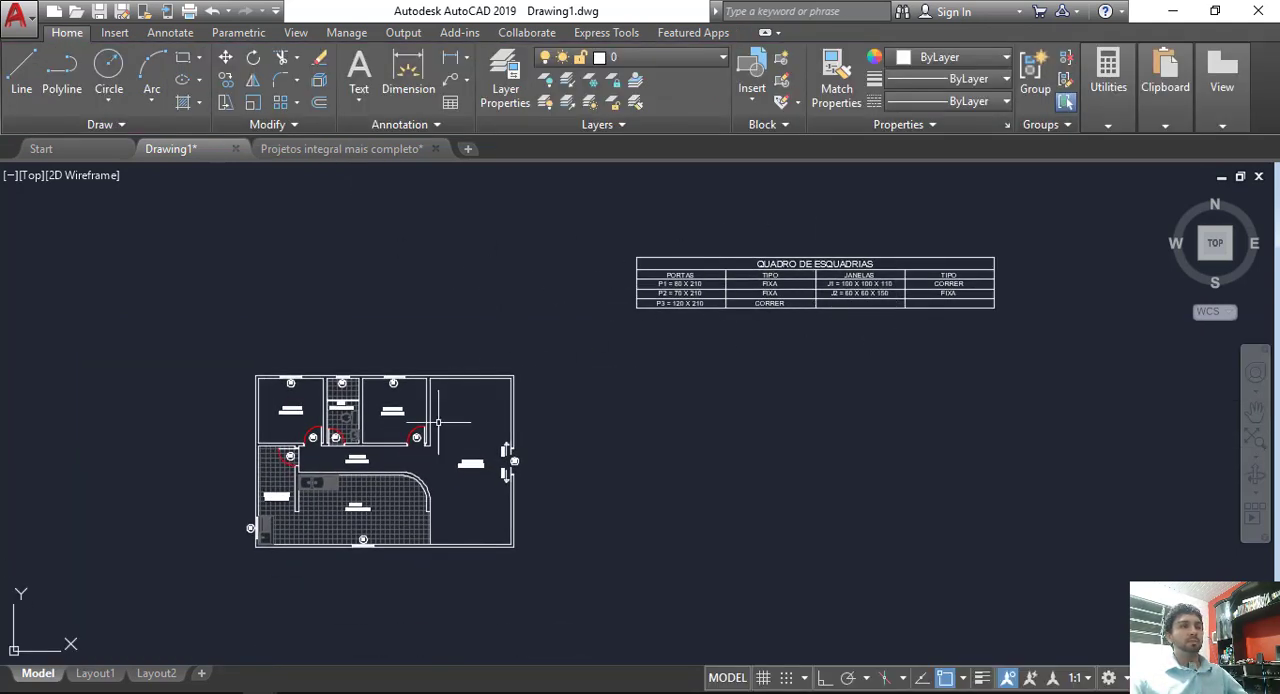
click(1032, 219)
click(583, 350)
key(Escape)
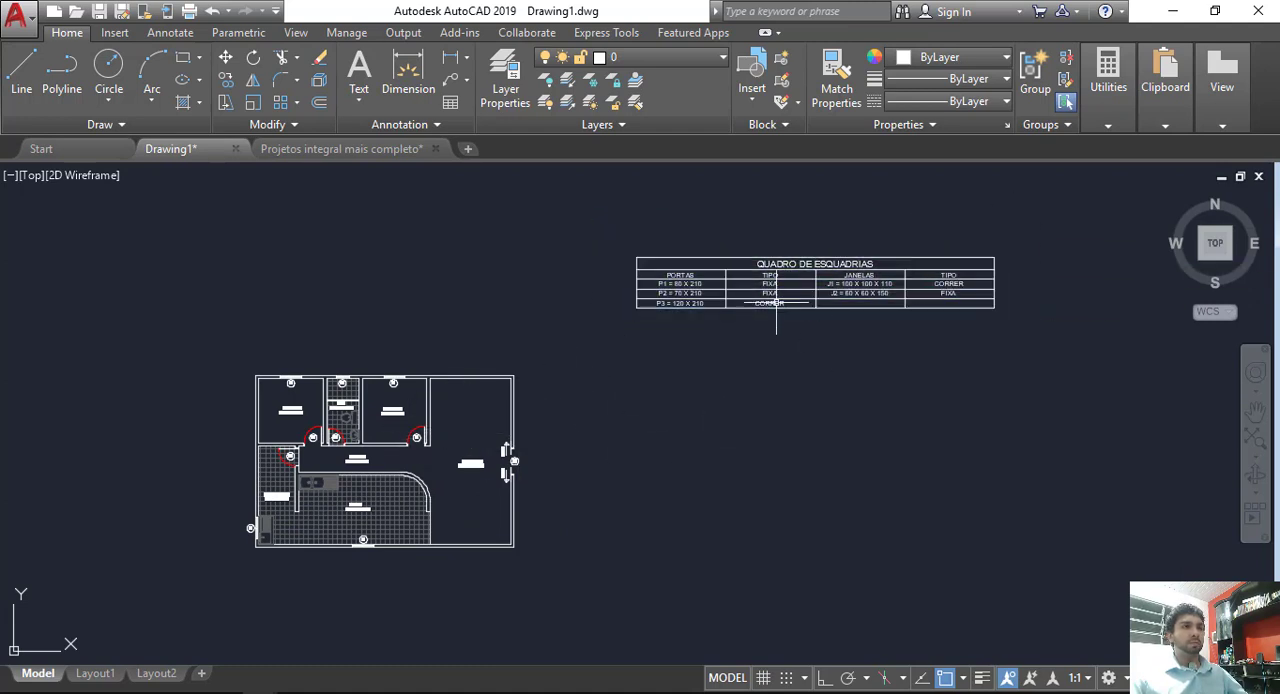
scroll(787, 265, up, 5)
scroll(787, 265, down, 6)
scroll(545, 333, up, 5)
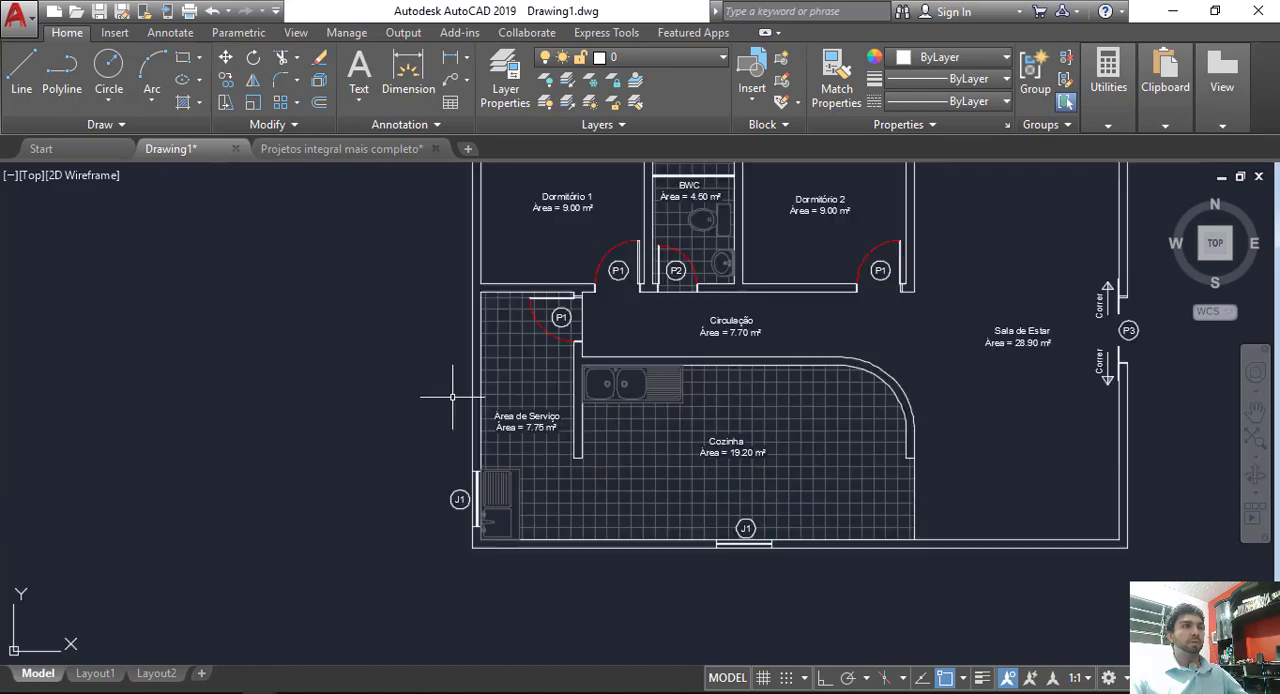
middle_drag(545, 333, 529, 430)
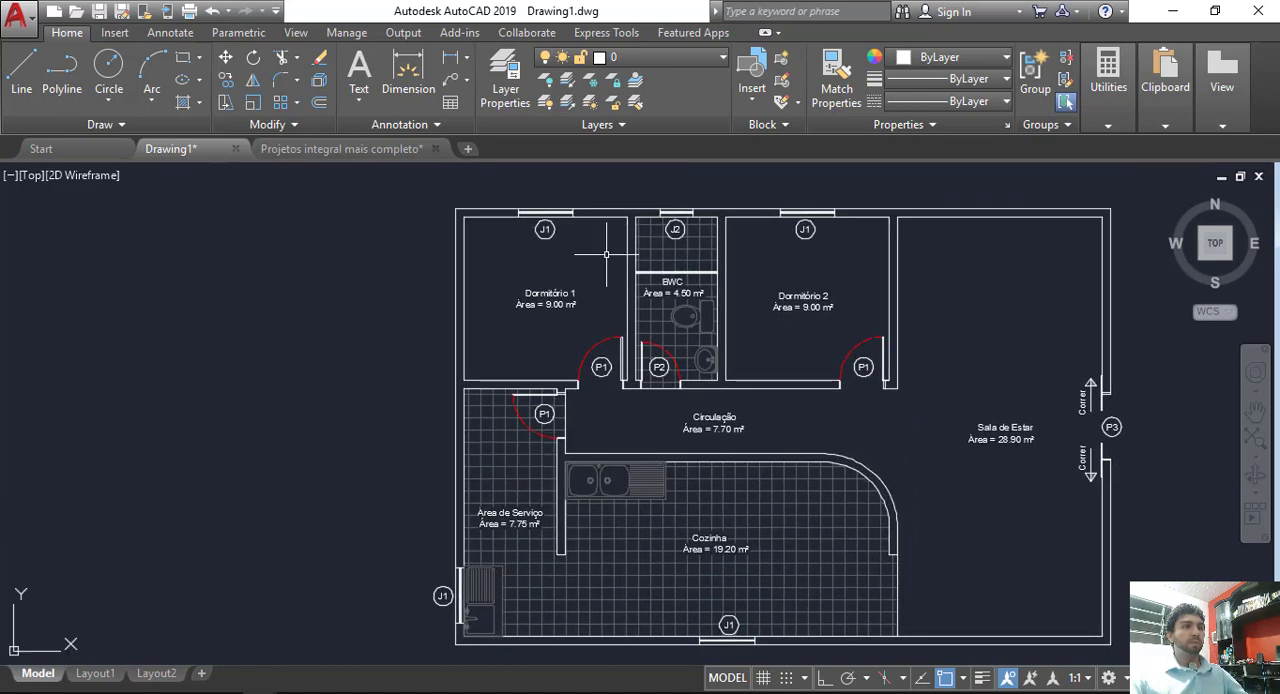
middle_drag(965, 440, 901, 407)
scroll(901, 407, down, 2)
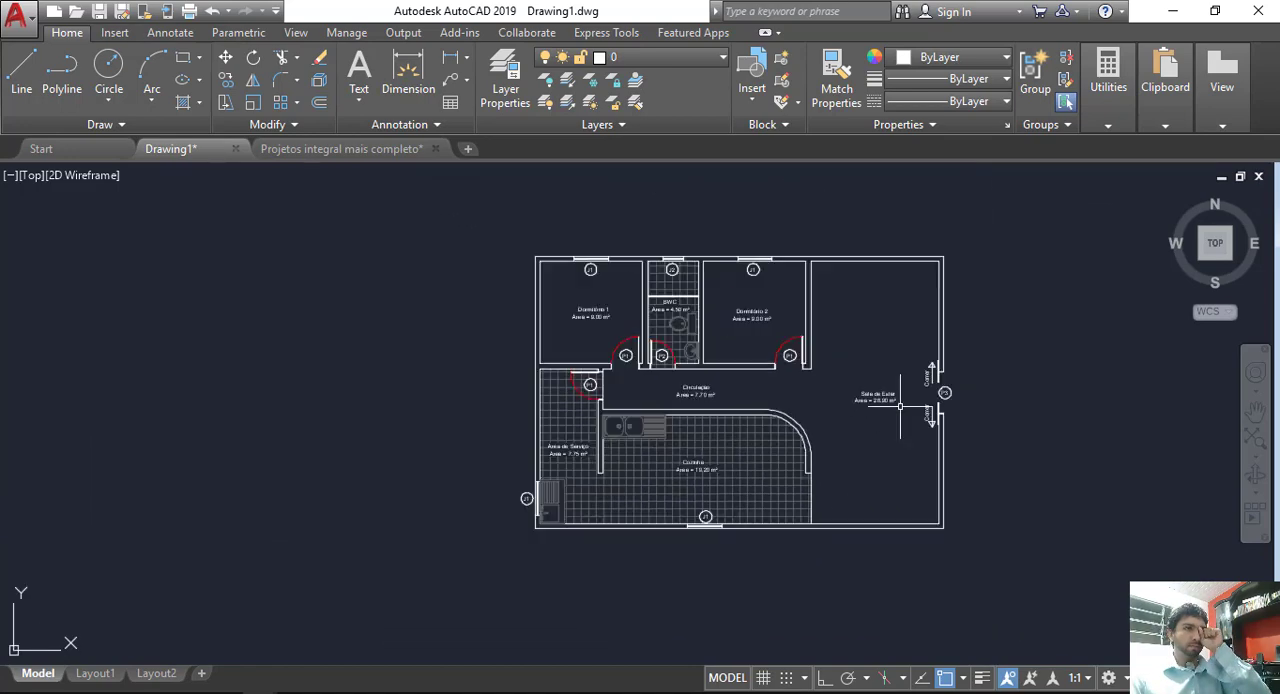
middle_drag(982, 396, 665, 397)
middle_drag(809, 376, 734, 391)
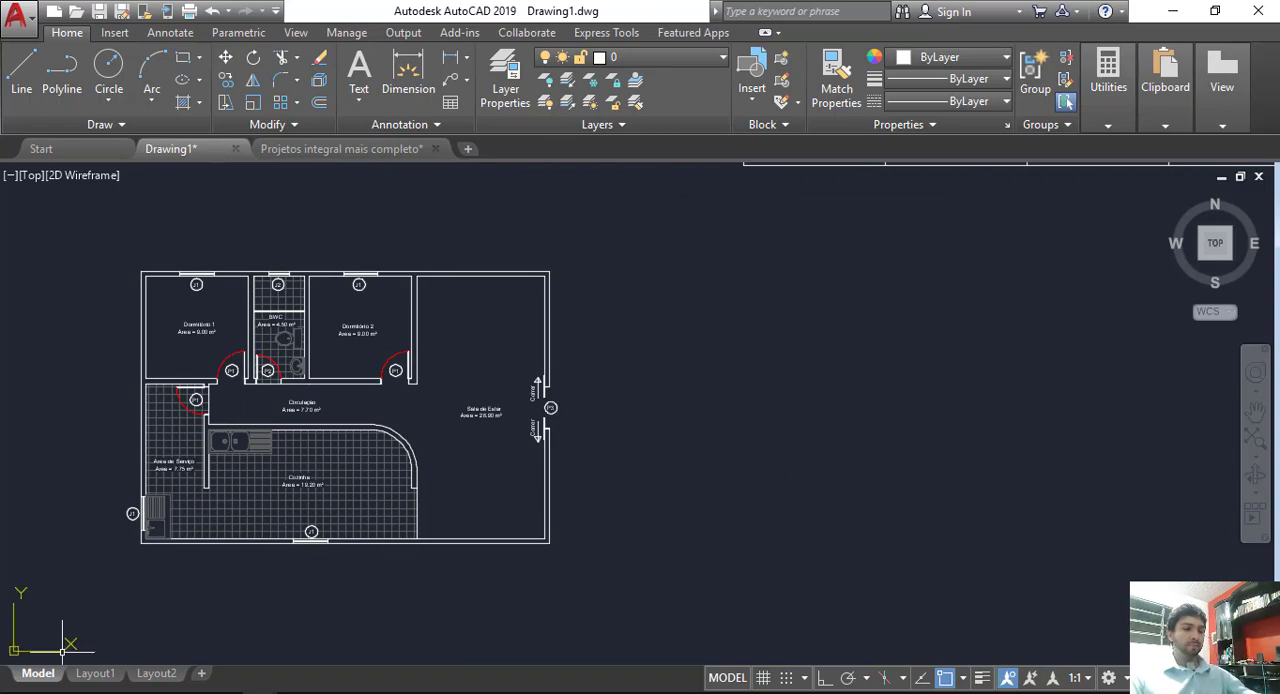